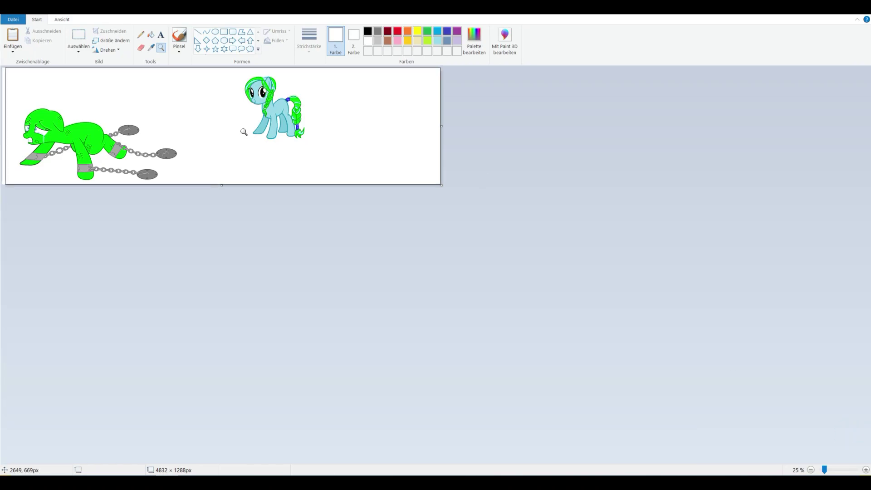
Fill the chained pony's green head, body and near legs with the reference pony's light blue coat colour
click(225, 123)
click(376, 459)
drag(231, 459, 141, 459)
click(162, 179)
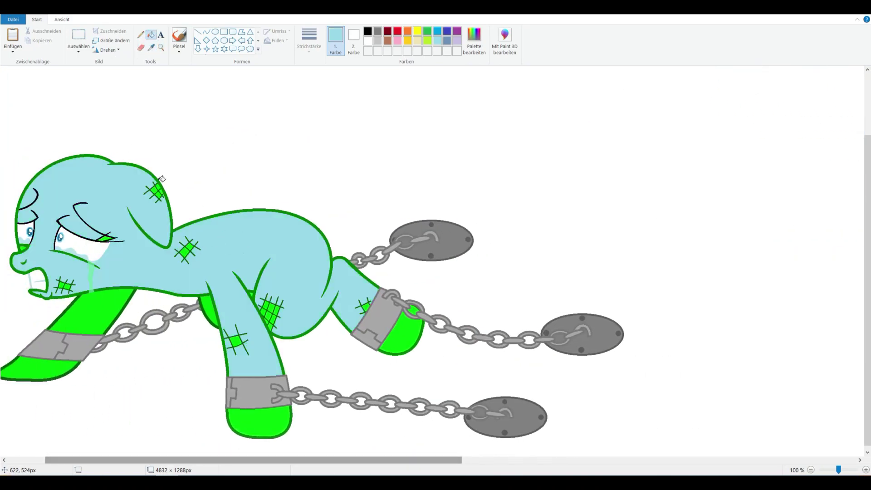
Replace the green inside the crosshatched scars with light blue and fill the two cuffed hooves in the same colour
click(141, 47)
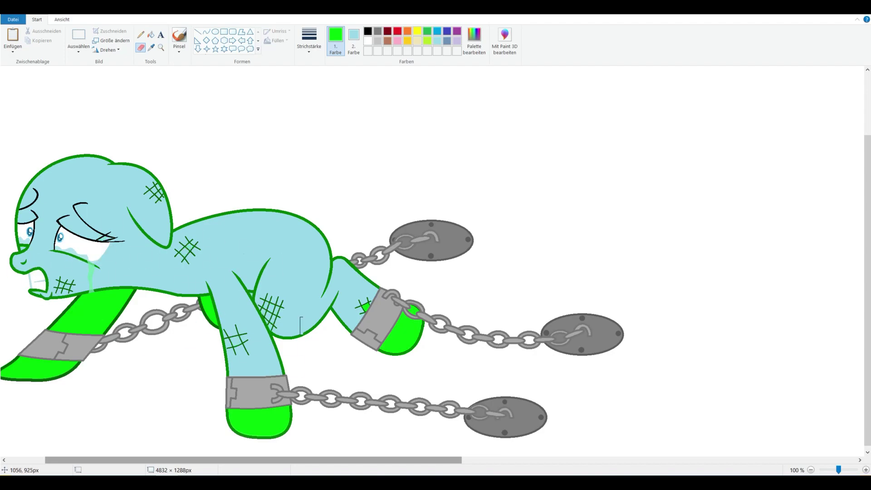
click(400, 336)
click(259, 420)
Test a translucent pale blue brush over the face for a tear shade and fill the green tear streak on the cheek with pale blue
click(161, 47)
click(86, 276)
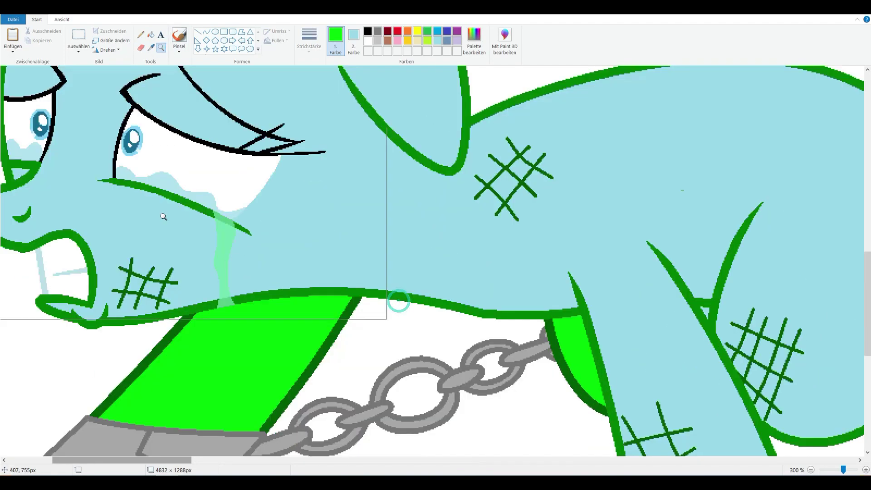
click(86, 276)
click(251, 94)
click(179, 50)
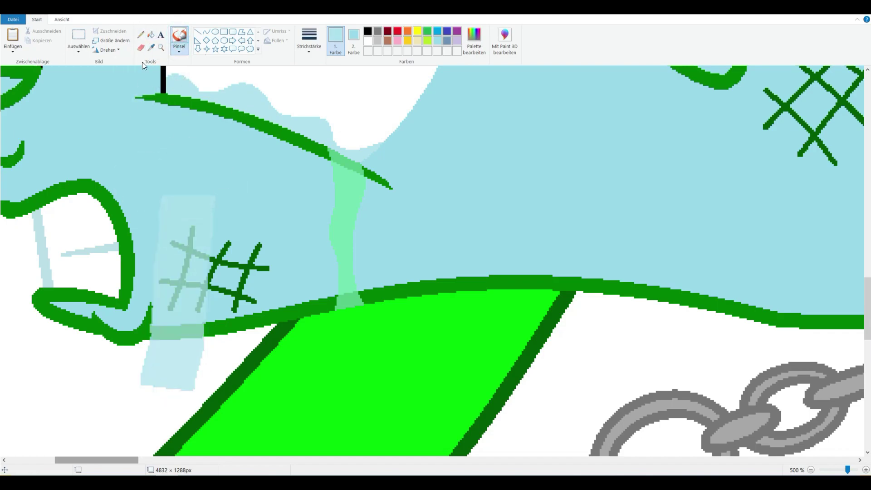
click(159, 50)
click(179, 50)
drag(68, 282, 79, 313)
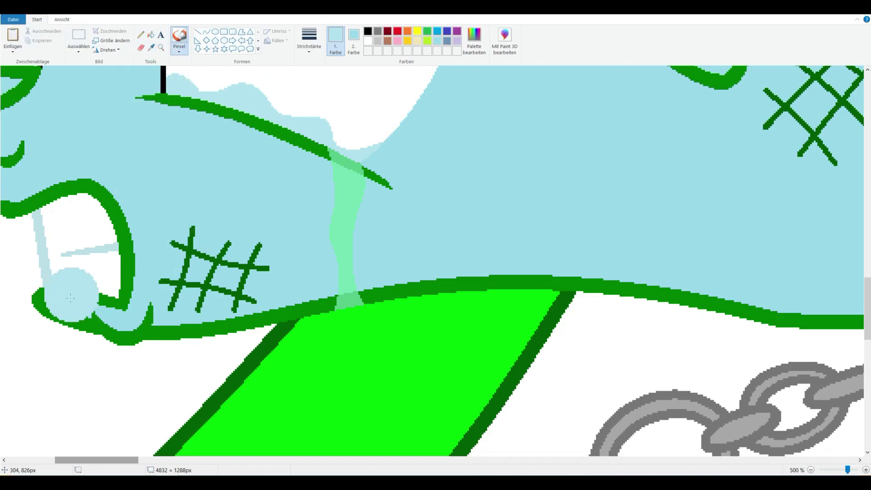
drag(82, 136, 90, 400)
key(ctrl+z)
key(ctrl+z)
click(162, 48)
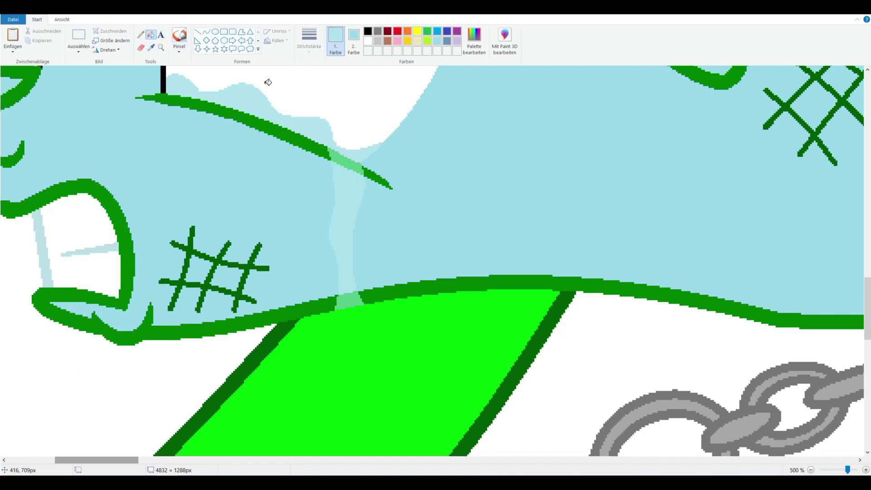
Sample the reference pony's dark teal outline colour and fill the chained pony's head and back outline with it
scroll(158, 68, up, 3)
right_click(165, 141)
right_click(147, 74)
right_click(147, 74)
click(150, 47)
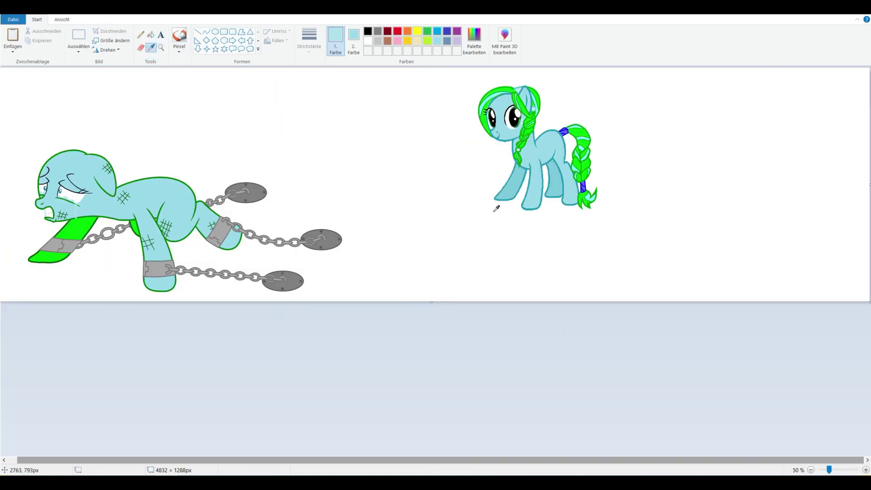
click(161, 47)
click(172, 69)
click(476, 274)
scroll(137, 442, left, 10)
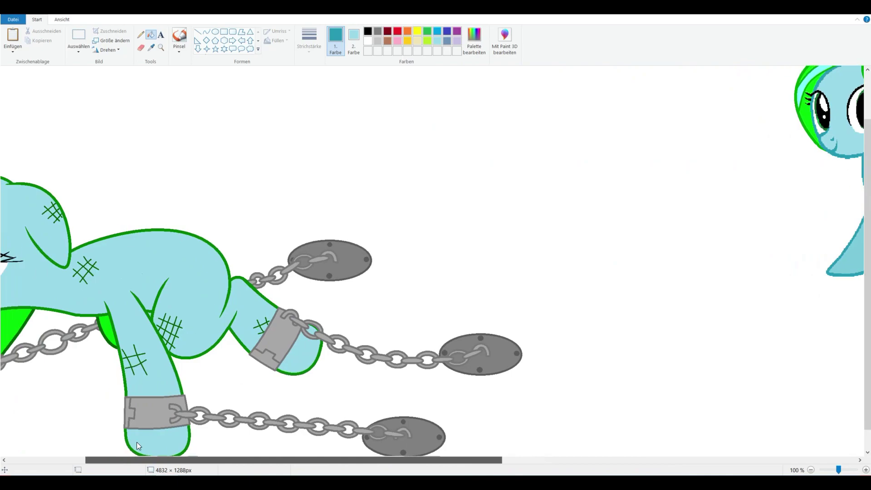
click(154, 327)
click(151, 34)
click(158, 214)
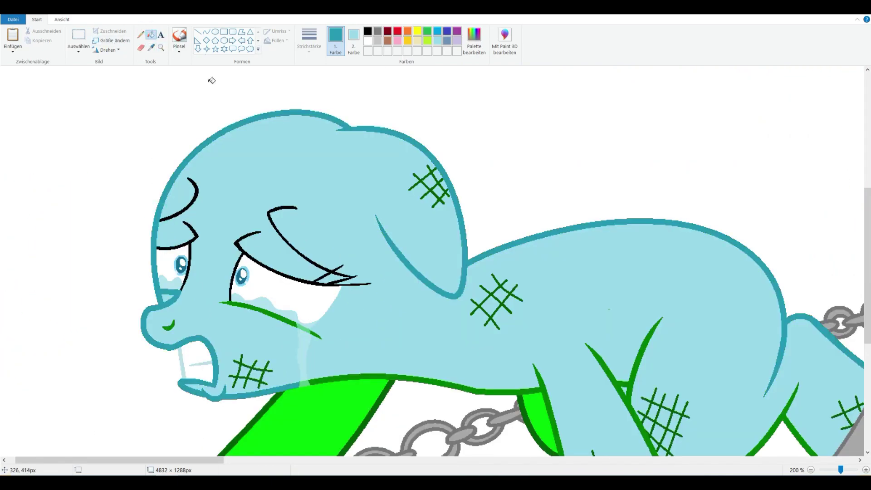
Replace the remaining green outlines on the face, belly and near legs with teal using the eraser's colour replacement
click(151, 47)
scroll(236, 246, down, 5)
click(555, 223)
click(141, 47)
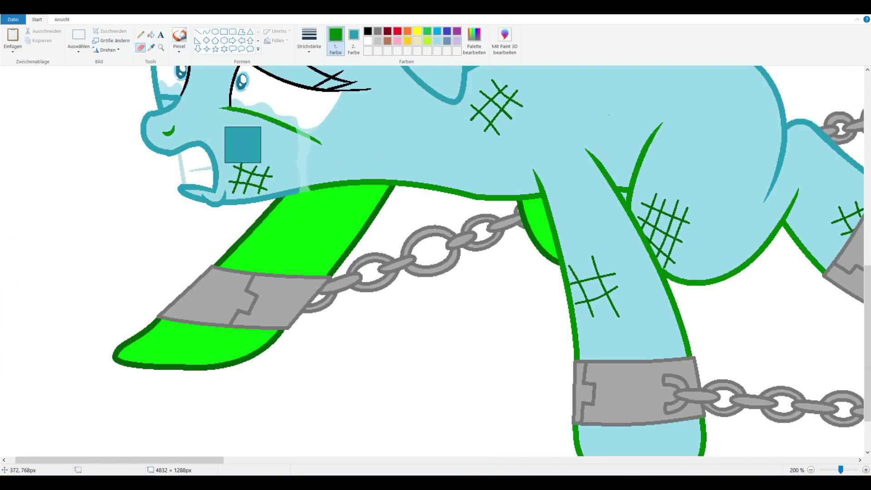
key(ctrl+y)
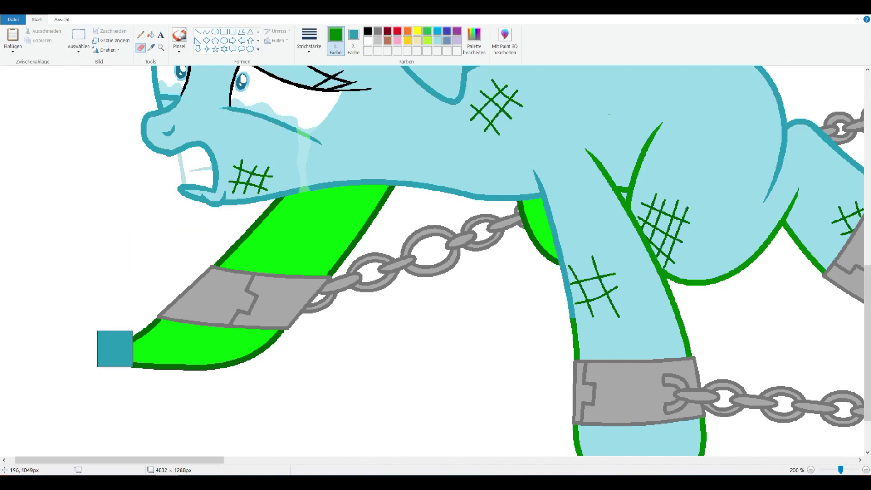
scroll(652, 151, down, 1)
scroll(663, 434, up, 4)
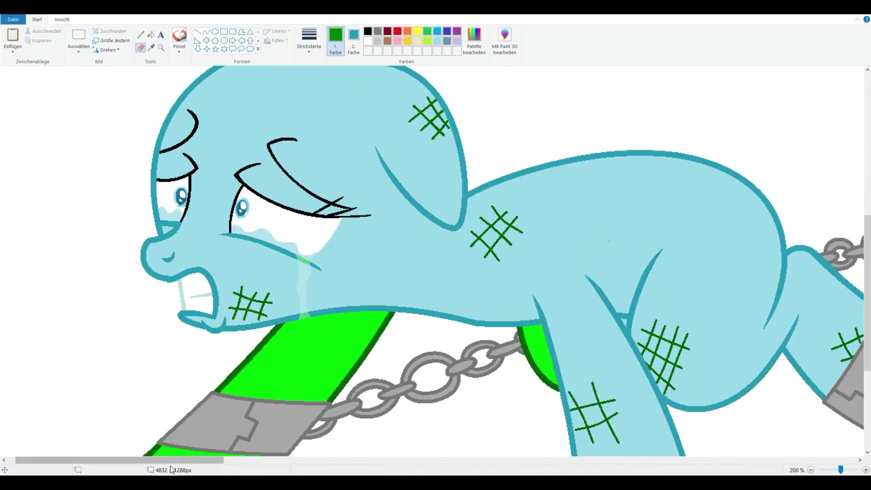
Recolour the green spots where the tear streak crosses the lower eye line and the jaw outline with a translucent teal shade
drag(179, 460, 283, 31)
scroll(160, 232, up, 3)
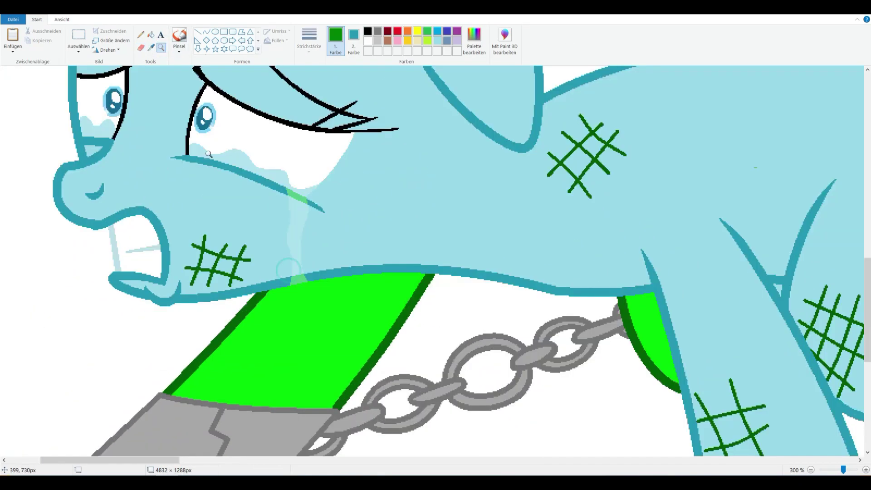
click(179, 38)
click(151, 47)
click(249, 177)
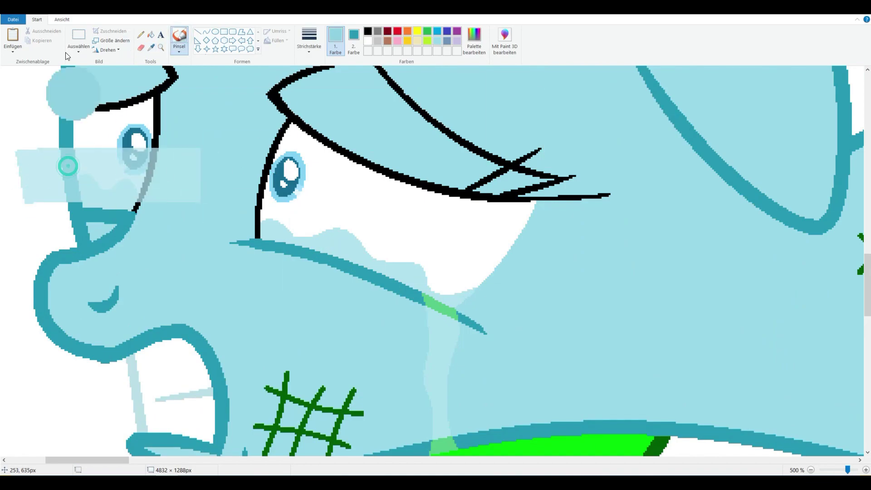
click(151, 34)
click(439, 305)
Fill the crosshatched scars on the ear, body and legs with dark red
scroll(448, 344, down, 3)
scroll(381, 235, up, 5)
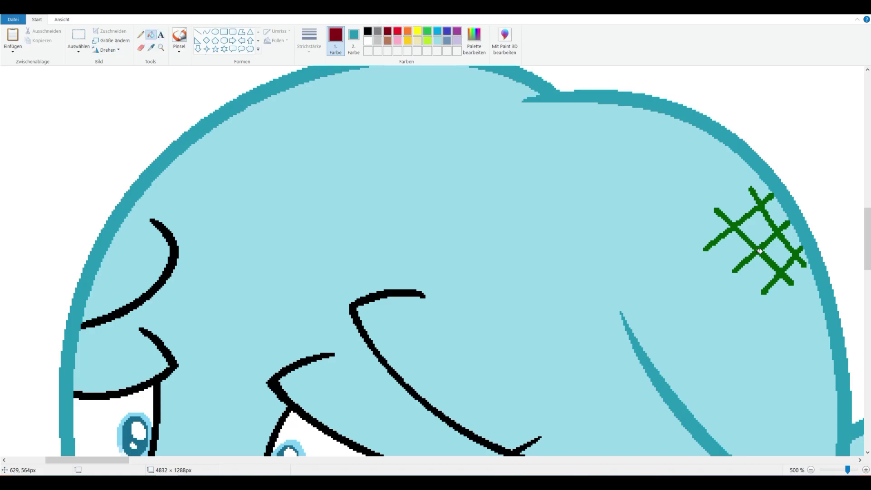
scroll(760, 251, down, 10)
scroll(444, 291, right, 10)
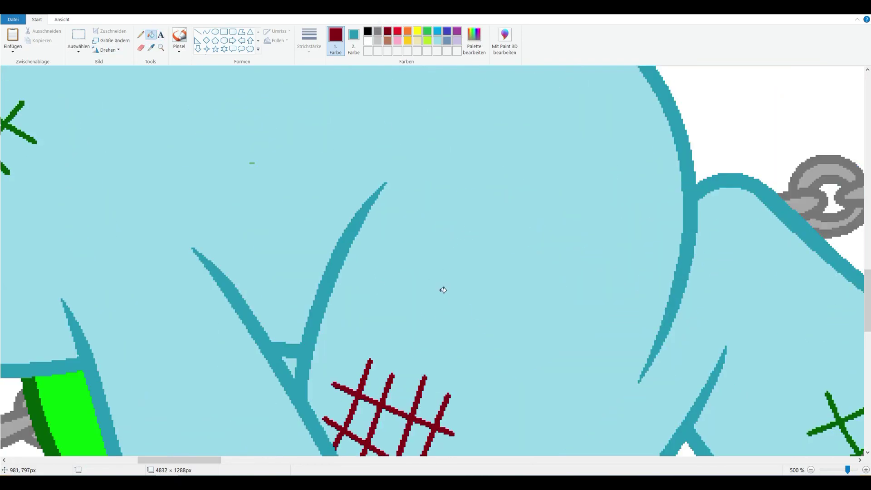
scroll(443, 290, up, 2)
scroll(443, 290, down, 5)
Recolour the far foreleg's dark green outline teal, above and below the cuff
scroll(405, 422, left, 5)
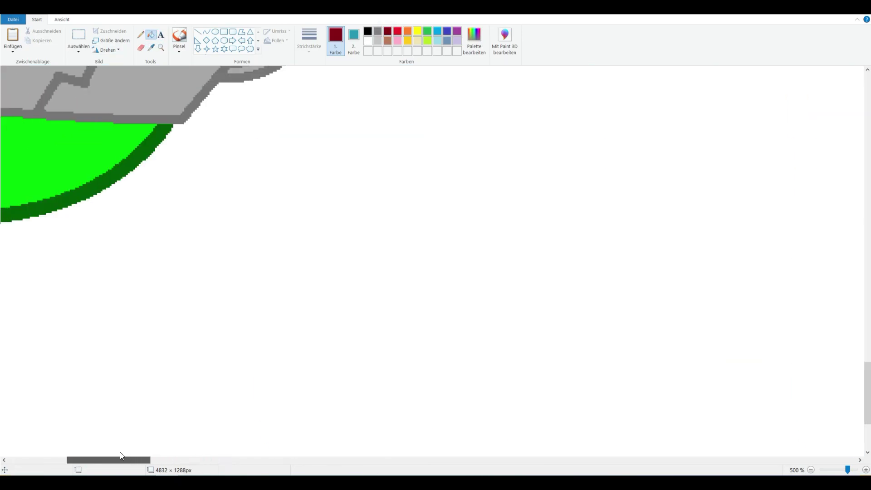
scroll(121, 455, left, 3)
scroll(361, 364, up, 5)
click(297, 191)
right_click(395, 236)
right_click(653, 254)
scroll(654, 254, down, 6)
right_click(233, 313)
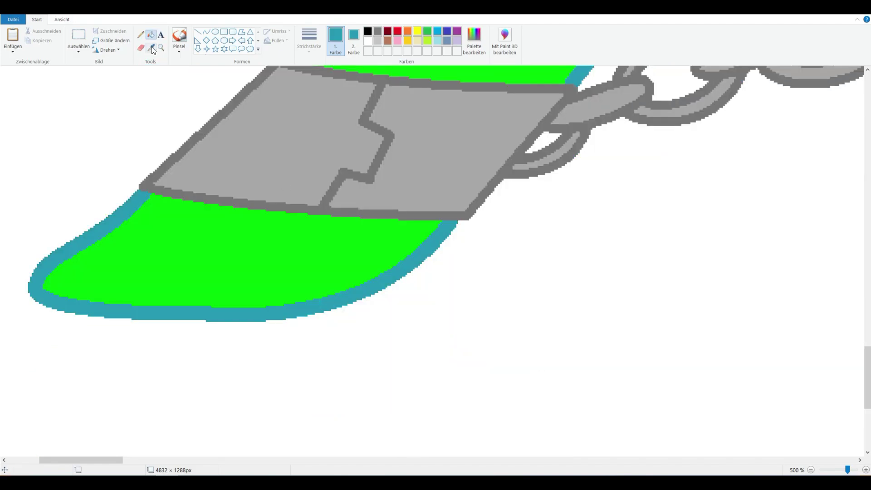
Fill the far foreleg and the partly hidden leg with a darker light blue, and recolour the hidden leg's outline teal
scroll(233, 313, up, 6)
click(141, 47)
click(151, 36)
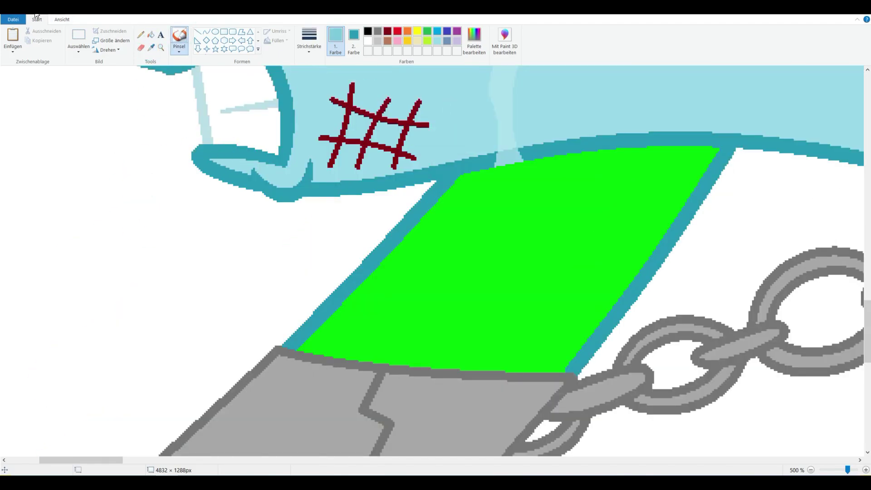
click(464, 243)
scroll(465, 243, down, 3)
scroll(464, 243, up, 6)
scroll(164, 354, right, 5)
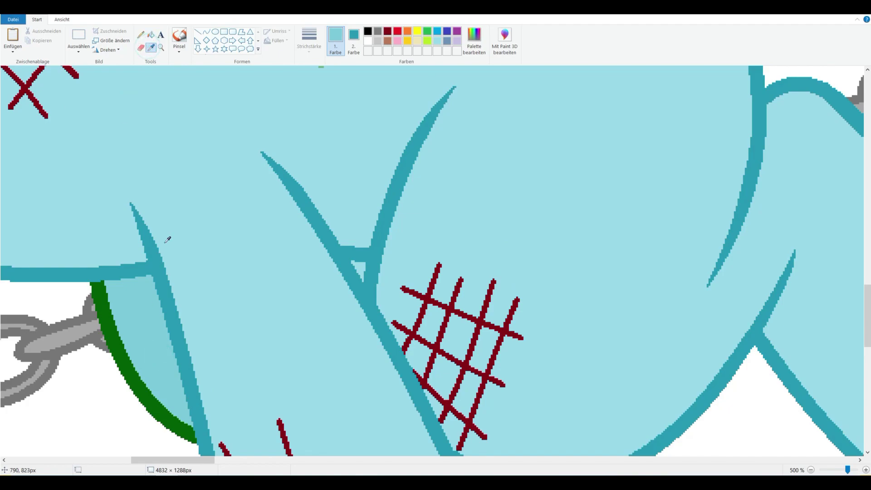
click(165, 242)
click(102, 317)
Copy the reference pony's head and paste it into the empty canvas area above the chained pony
click(161, 47)
right_click(186, 224)
right_click(329, 204)
click(79, 36)
drag(476, 89, 547, 149)
right_click(518, 127)
click(486, 141)
right_click(118, 124)
click(86, 152)
key(ctrl+z)
right_click(285, 89)
click(254, 113)
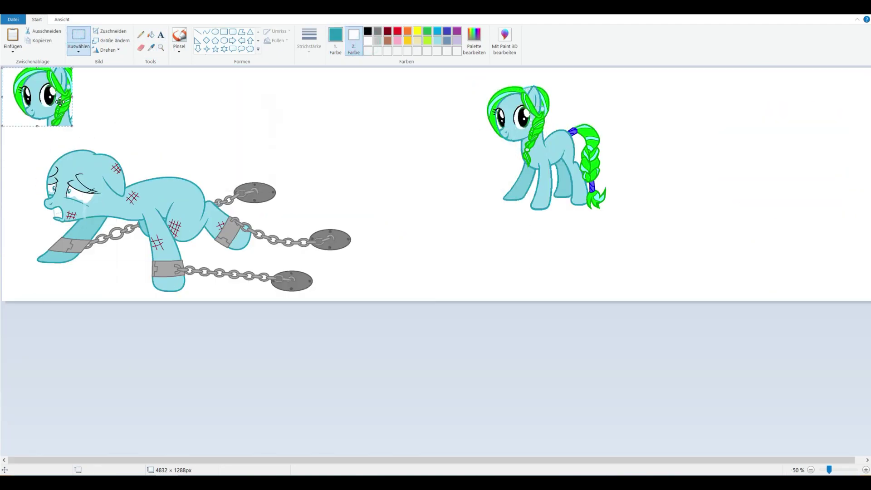
Recolour both of the chained pony's eyes with the reference's dark green irises and black pupils
ctrl+scroll(60, 102, up, 1)
ctrl+scroll(60, 101, up, 1)
scroll(60, 102, up, 3)
click(151, 35)
scroll(252, 161, down, 8)
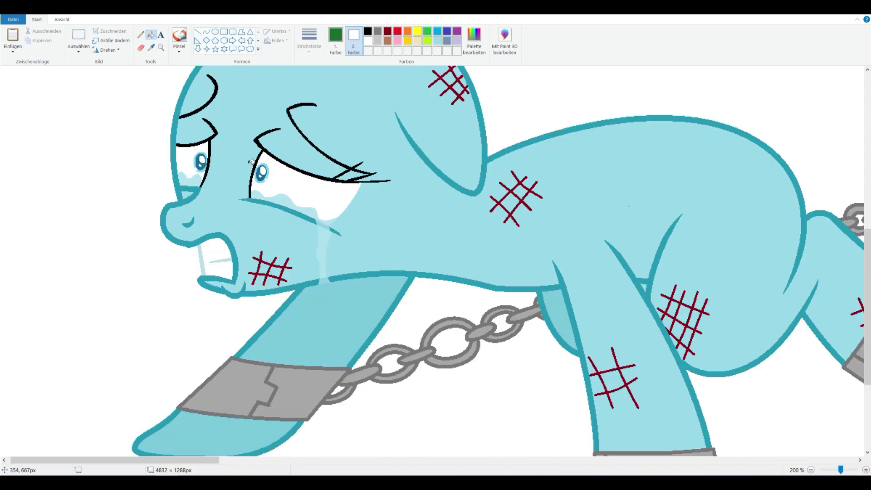
ctrl+scroll(252, 161, up, 2)
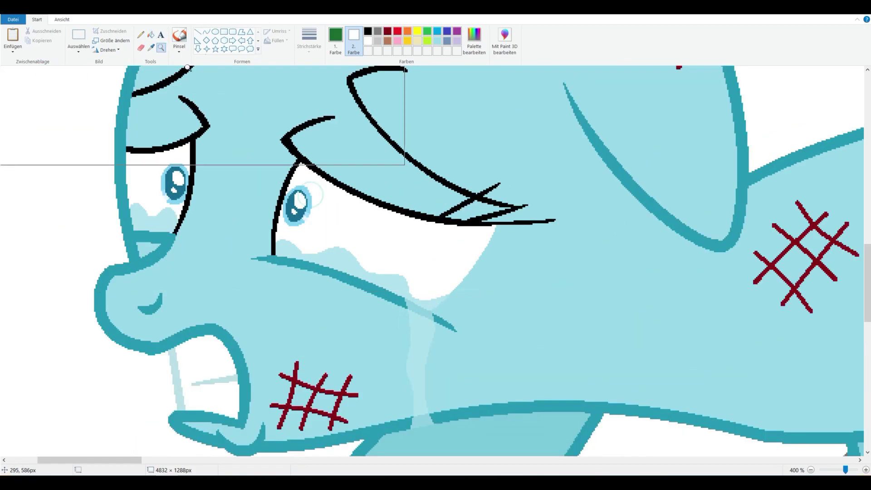
click(368, 42)
click(367, 31)
click(304, 210)
click(169, 180)
click(180, 195)
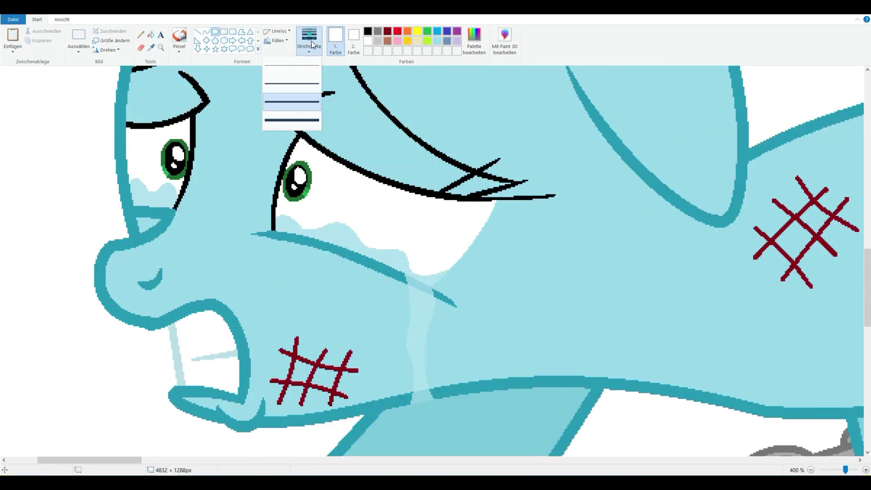
Draw three small ovals about 9 × 10 px on the cheek below the near eye and fill them white
click(311, 41)
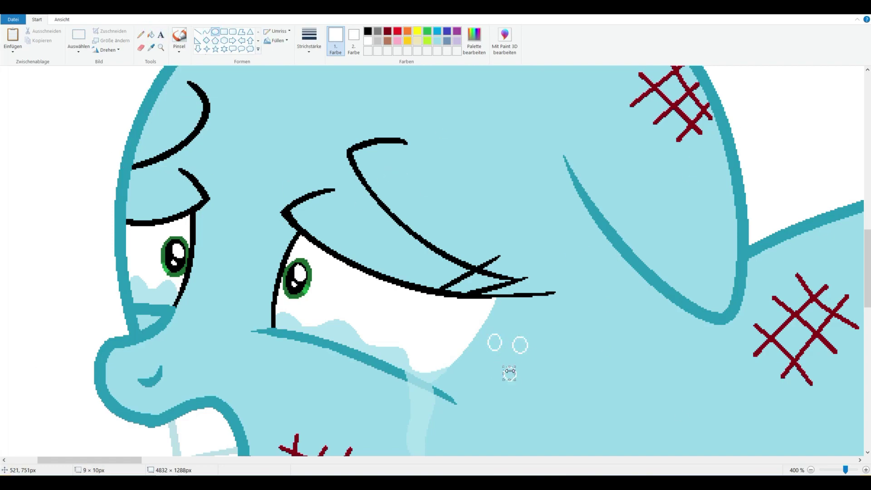
click(150, 34)
click(161, 48)
right_click(255, 155)
right_click(282, 233)
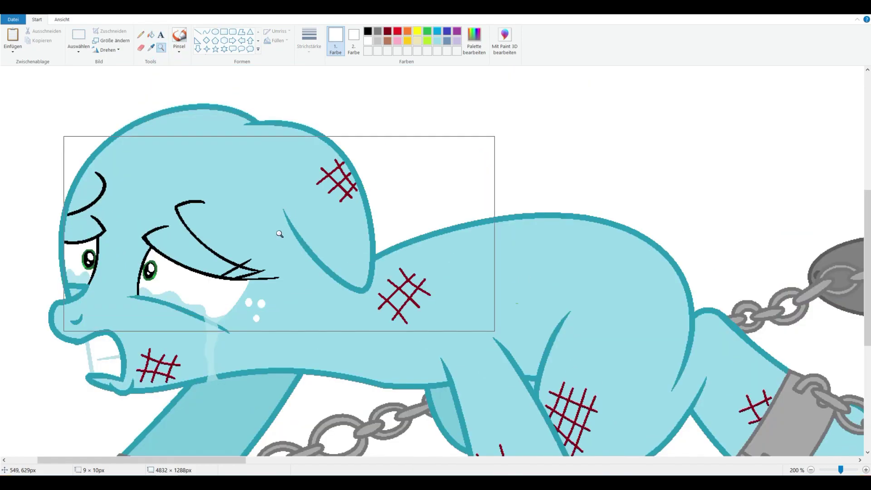
Set up a semi-transparent dark red outline at the thickest width and draw a line about 41 px long along the front hoof's underside
click(298, 288)
scroll(313, 281, down, 2)
click(331, 272)
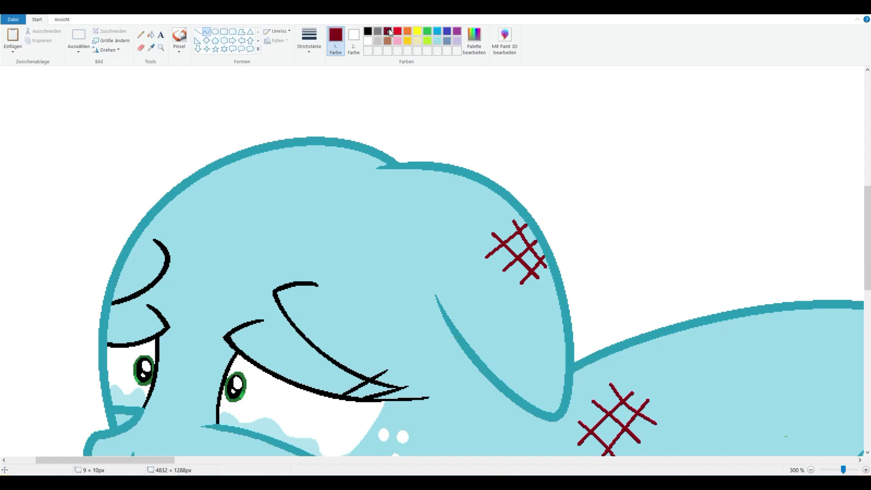
click(277, 31)
click(280, 86)
click(197, 31)
scroll(301, 204, down, 10)
drag(151, 332, 107, 332)
click(321, 52)
click(282, 120)
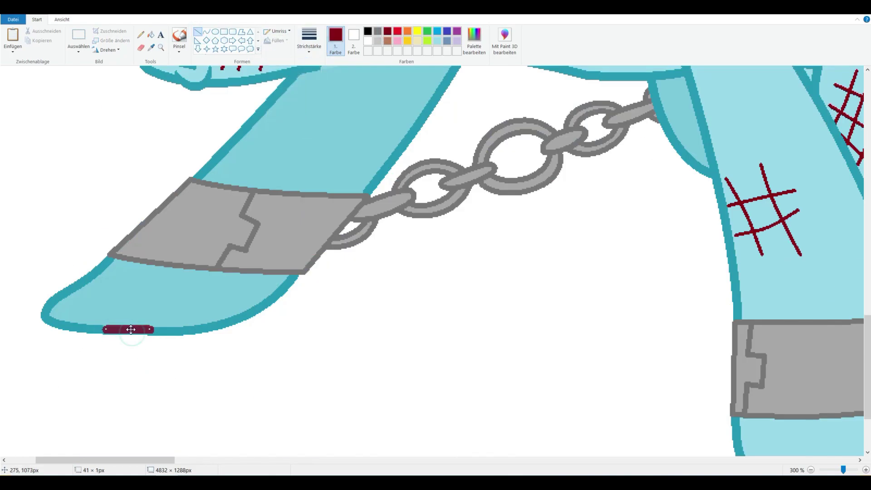
Draw a dark red curve sweeping across the forehead from the base of the ear to the front edge of the head
scroll(130, 330, up, 5)
click(161, 47)
right_click(212, 209)
scroll(280, 239, left, 10)
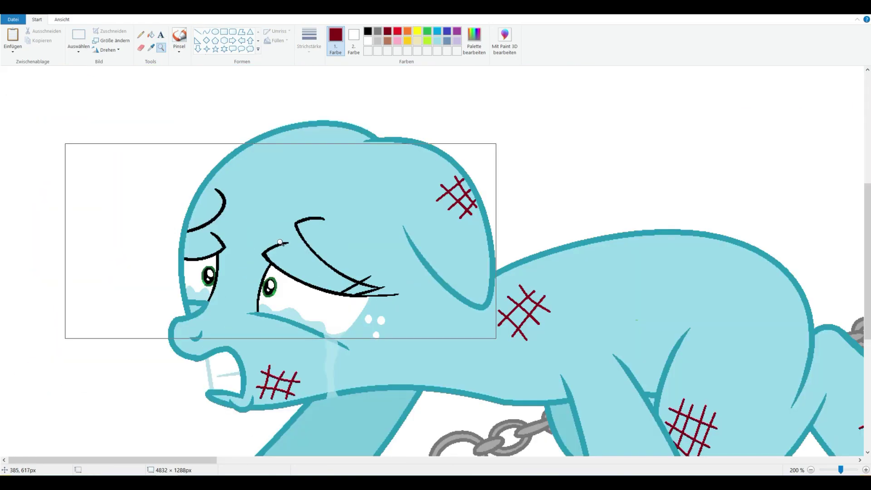
scroll(281, 277, down, 3)
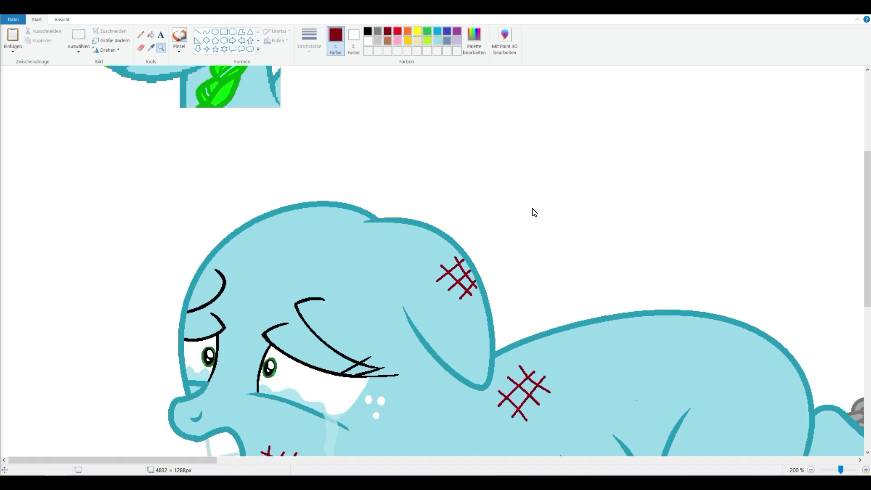
click(339, 238)
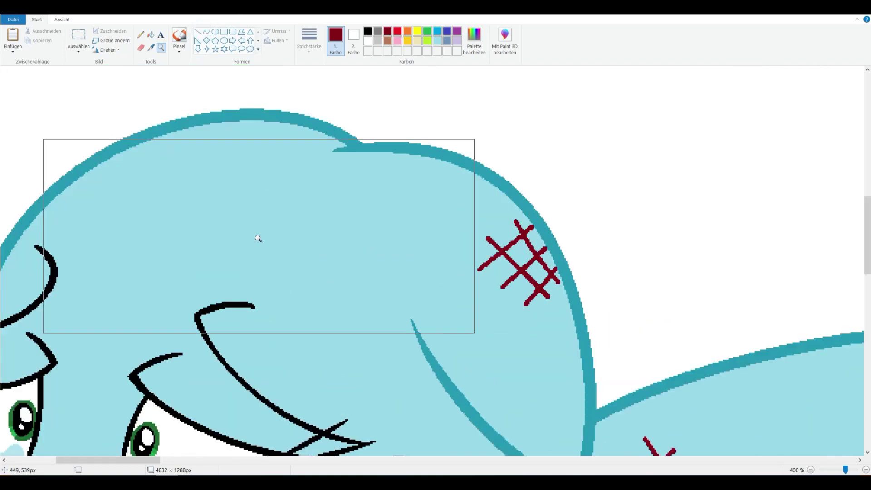
click(207, 31)
drag(399, 84, 30, 242)
mouse_move(371, 173)
mouse_down()
mouse_move(272, 391)
mouse_move(314, 411)
mouse_up()
scroll(314, 411, up, 3)
drag(30, 341, 170, 181)
drag(100, 261, 59, 213)
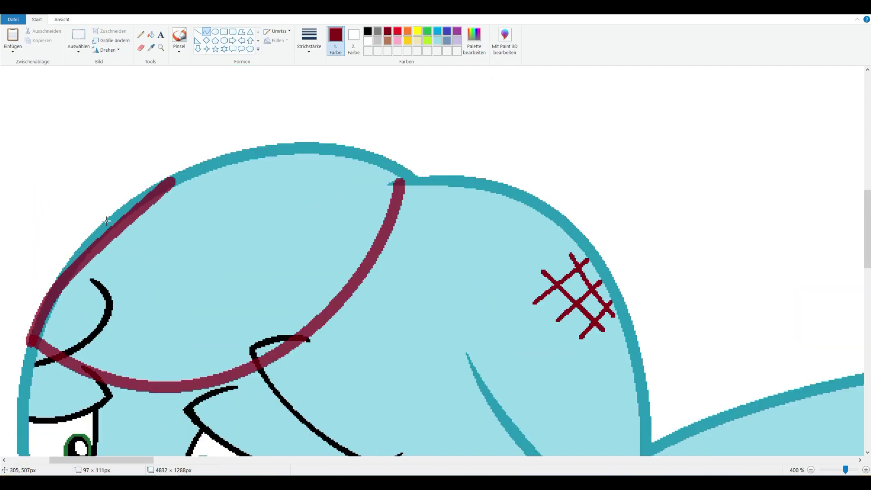
key(ctrl+z)
drag(34, 341, 132, 202)
drag(43, 295, 97, 218)
key(ctrl+z)
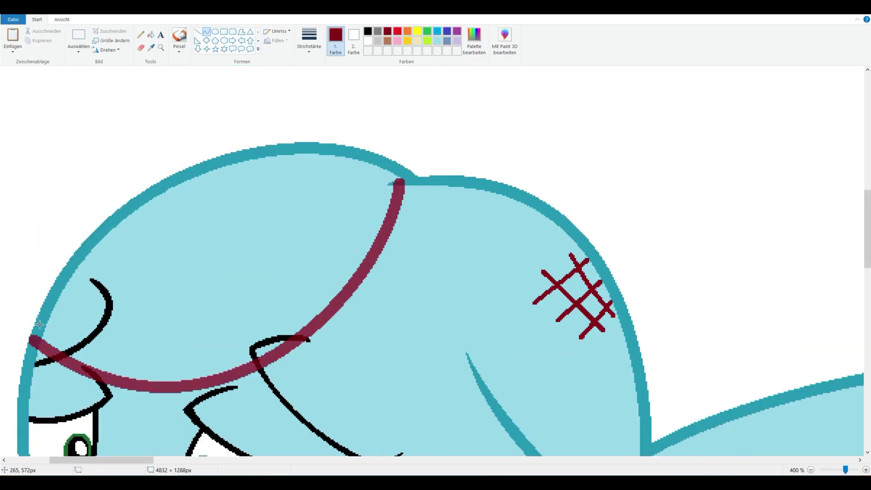
Trace the top of the head with three joined dark red curves linking both ends of the forehead curve
drag(34, 341, 93, 239)
drag(43, 304, 57, 275)
click(62, 270)
drag(93, 239, 244, 152)
mouse_move(155, 200)
mouse_down()
mouse_move(141, 181)
mouse_move(173, 172)
mouse_up()
drag(245, 153, 411, 179)
drag(263, 138, 301, 139)
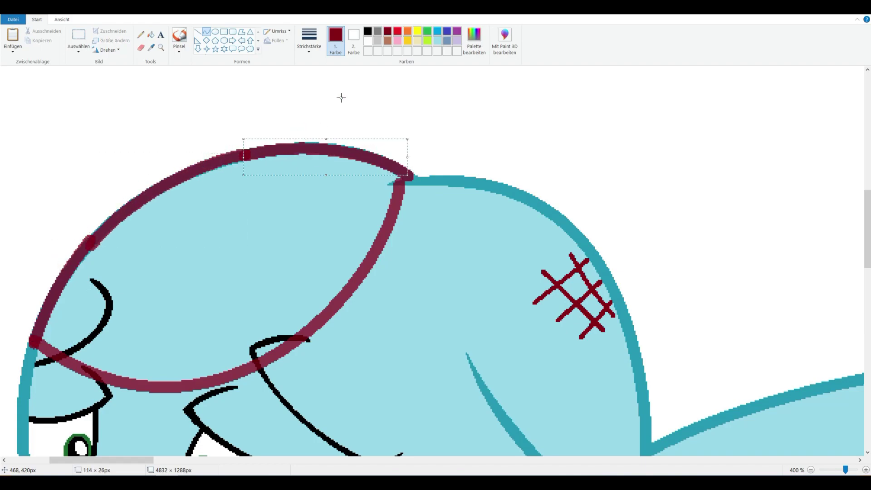
click(161, 47)
right_click(254, 194)
click(236, 200)
scroll(422, 229, up, 2)
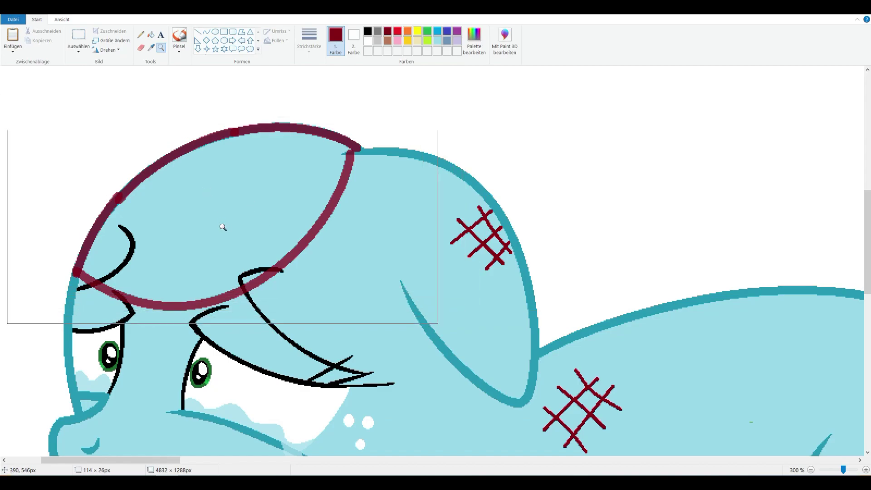
Draw an arched dark red curve rising from the rump as the upper edge of the tail
scroll(223, 227, down, 10)
click(356, 169)
click(206, 32)
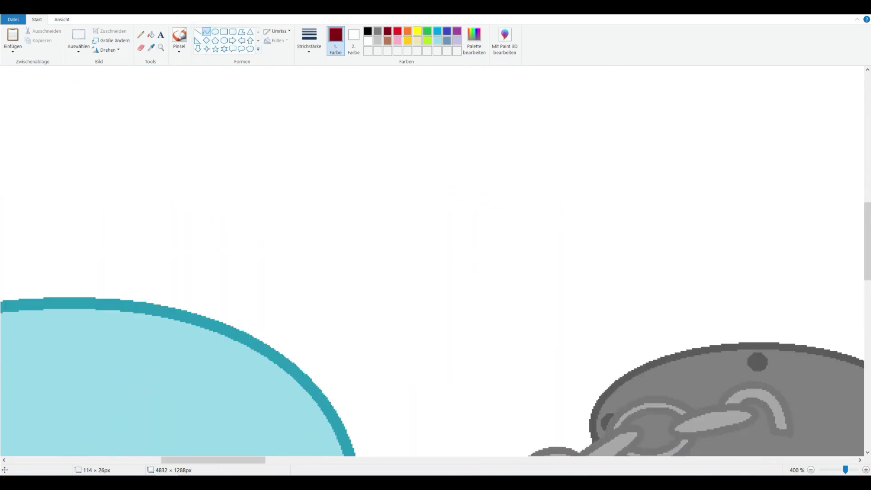
drag(246, 341, 498, 335)
click(467, 231)
click(467, 232)
Draw the tail's lower dark red curve from the rump and join both curve ends with a straight line
drag(319, 398, 477, 421)
click(353, 368)
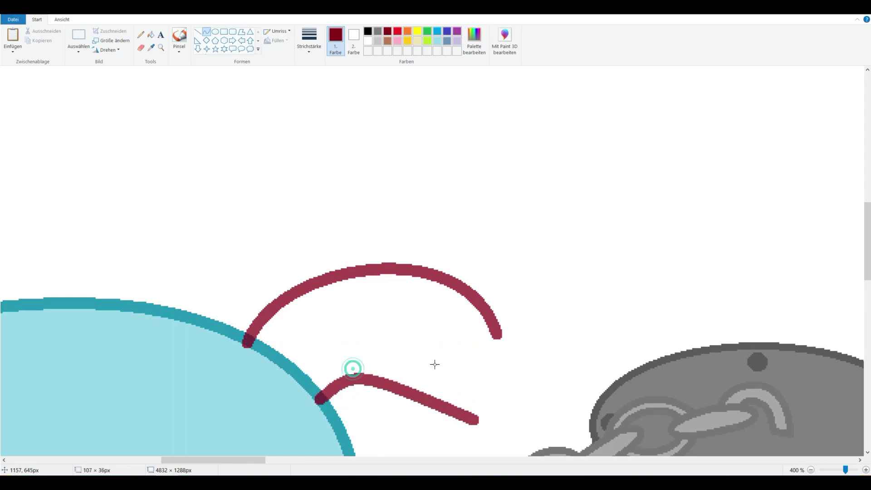
click(435, 365)
click(197, 31)
drag(496, 334, 472, 420)
scroll(470, 370, down, 2)
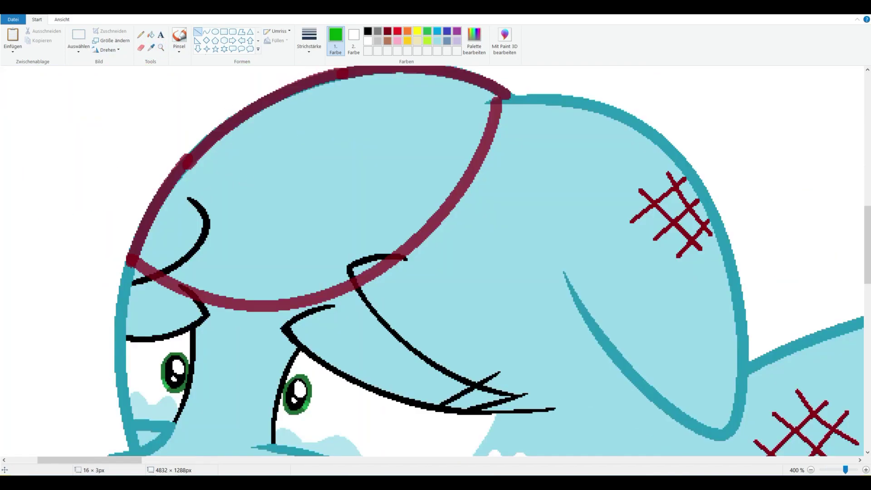
Fill the front segments of the head-top outline and the rear part of the forehead curve with green
scroll(180, 225, up, 2)
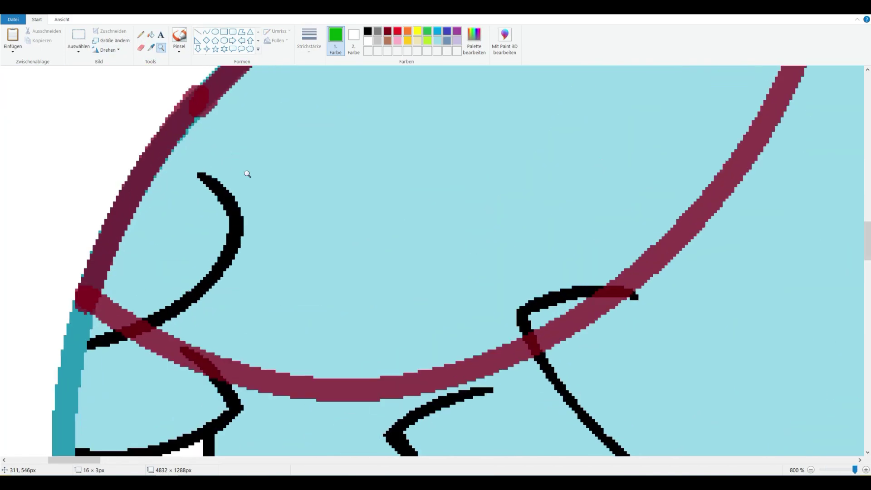
click(151, 35)
click(103, 236)
scroll(103, 236, up, 4)
click(506, 121)
click(545, 112)
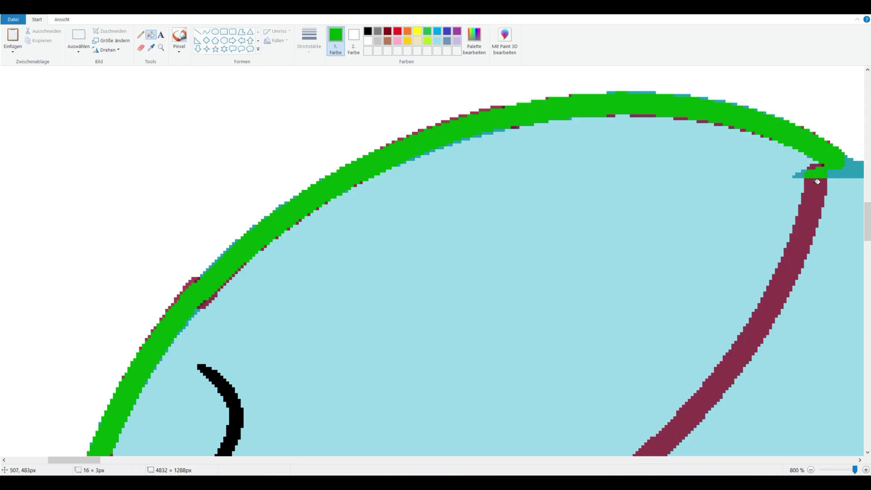
click(39, 13)
click(816, 198)
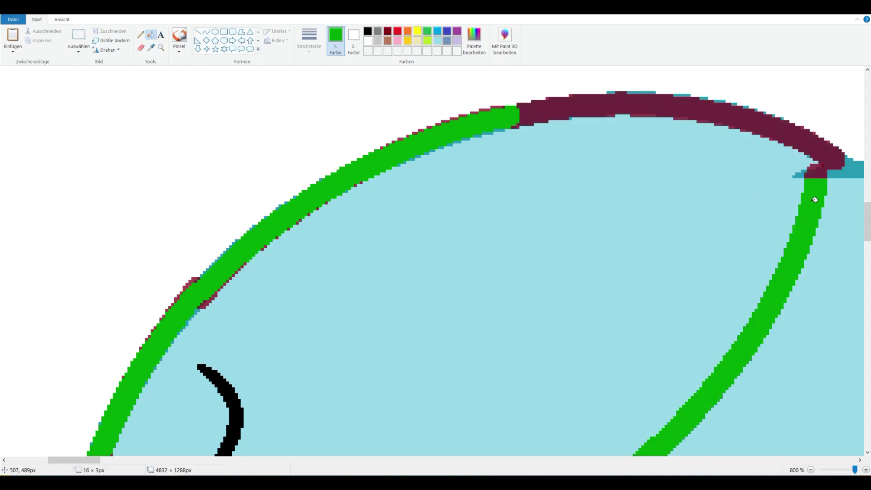
Fill the remaining dark red pieces of the forehead curve and the rear head-top segment with green
scroll(323, 331, down, 3)
click(581, 320)
click(209, 372)
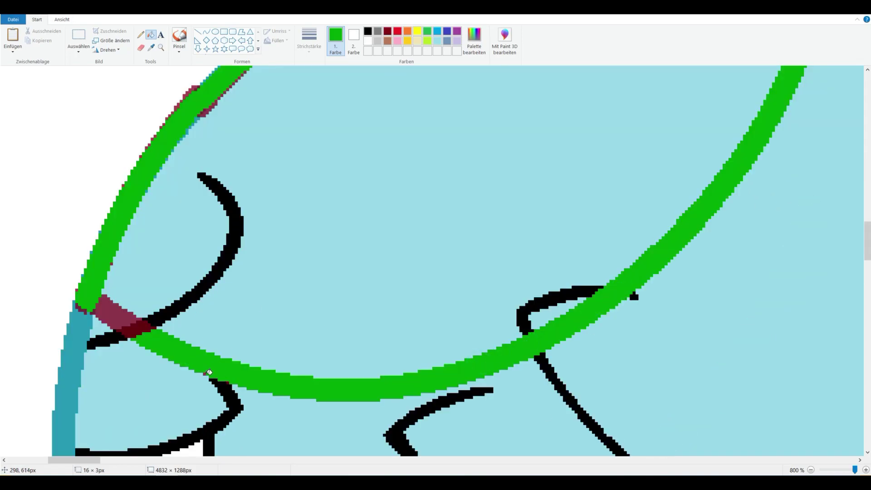
click(150, 334)
click(81, 291)
scroll(118, 263, up, 5)
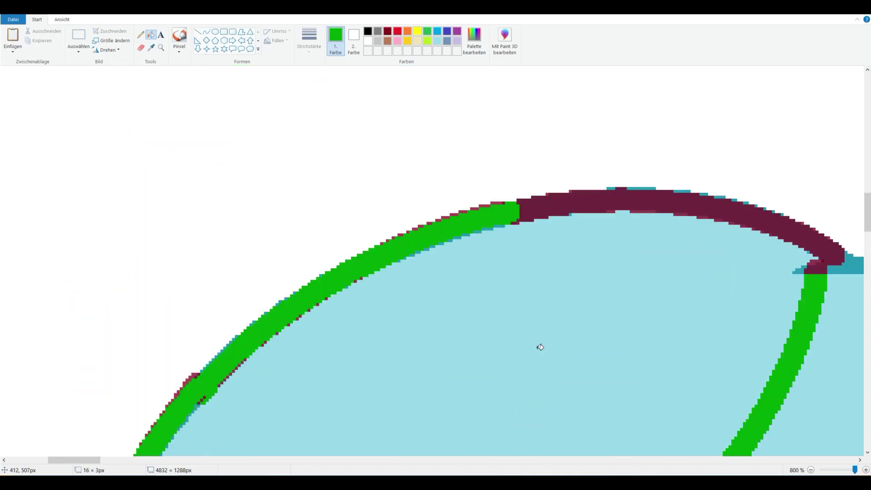
click(590, 205)
Fill the tail's upper curve and the first notch at its tip with green
scroll(218, 188, right, 10)
scroll(219, 188, right, 15)
scroll(218, 188, down, 5)
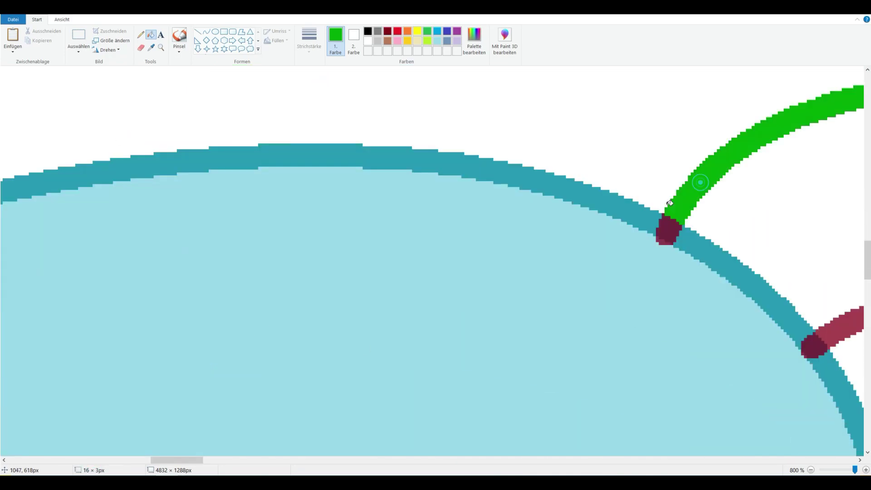
click(587, 229)
click(556, 259)
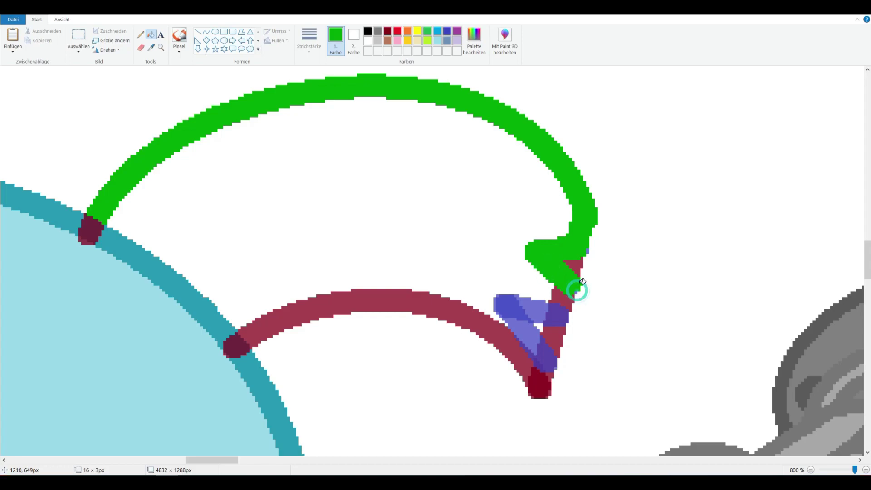
Fill the second notch at the tail tip and the tail's lower curve with green
click(576, 293)
key(ctrl+z)
click(561, 312)
click(496, 301)
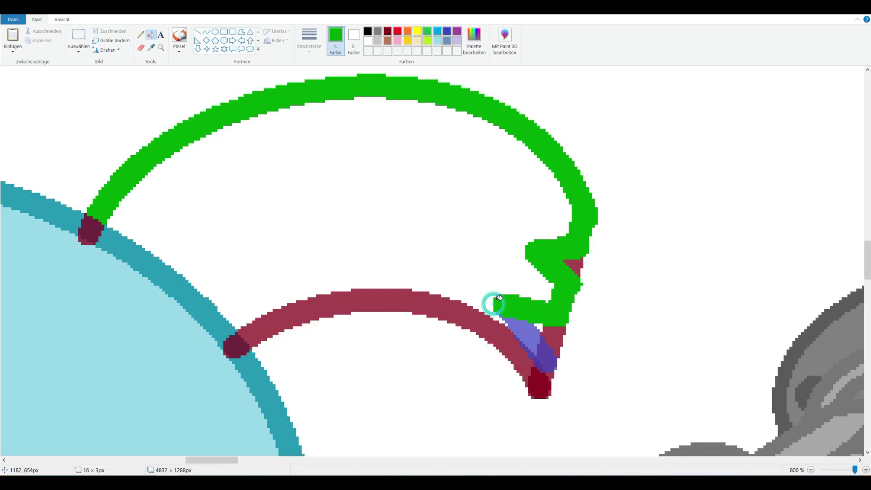
click(550, 369)
click(529, 384)
Sample the teal body outline colour and fill the dark red overlaps where both tail curves meet the rump
click(151, 48)
click(109, 236)
click(91, 229)
click(228, 347)
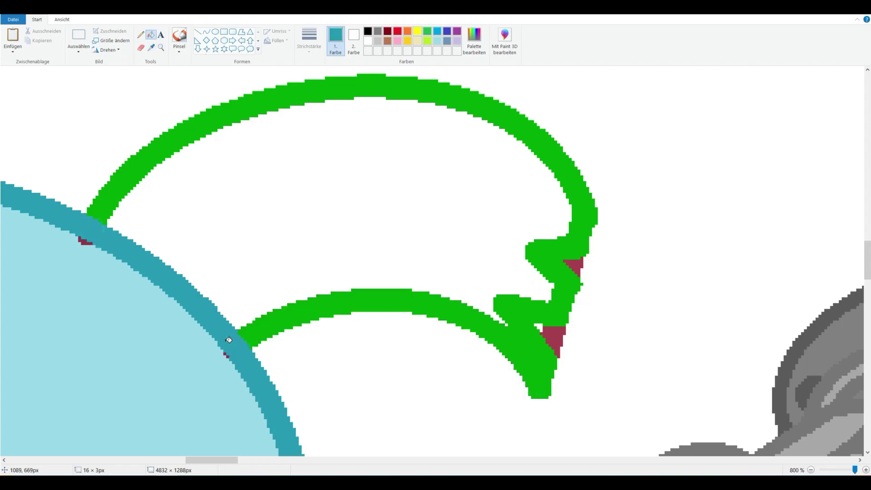
Sample white from the background and fill the leftover red patches beside the tail tip's notches
click(153, 46)
click(606, 342)
click(553, 339)
click(573, 267)
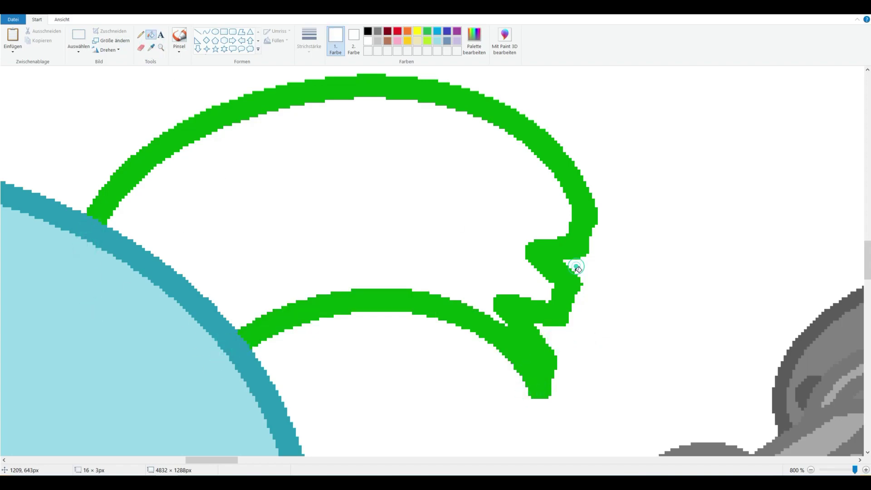
Restore the ear outline's end over the green head curves with thin teal lines and a teal fill
drag(229, 460, 130, 459)
scroll(412, 161, up, 2)
click(161, 48)
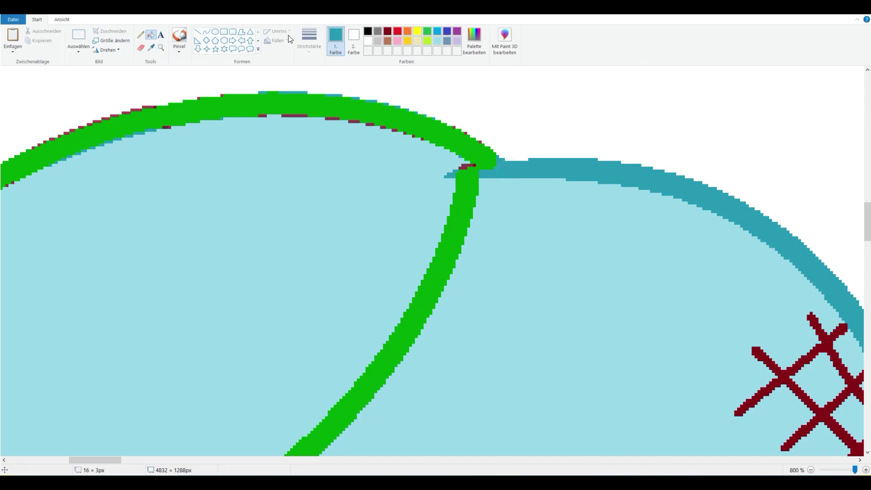
click(206, 32)
click(309, 40)
click(300, 64)
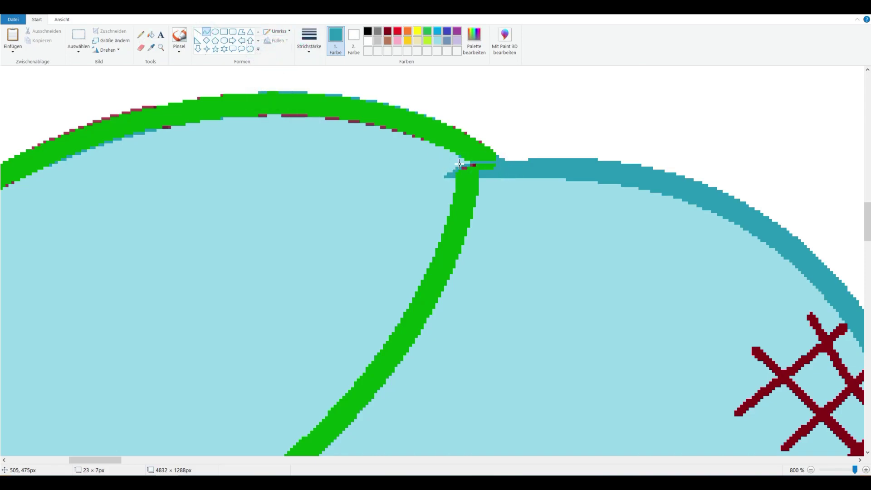
click(151, 35)
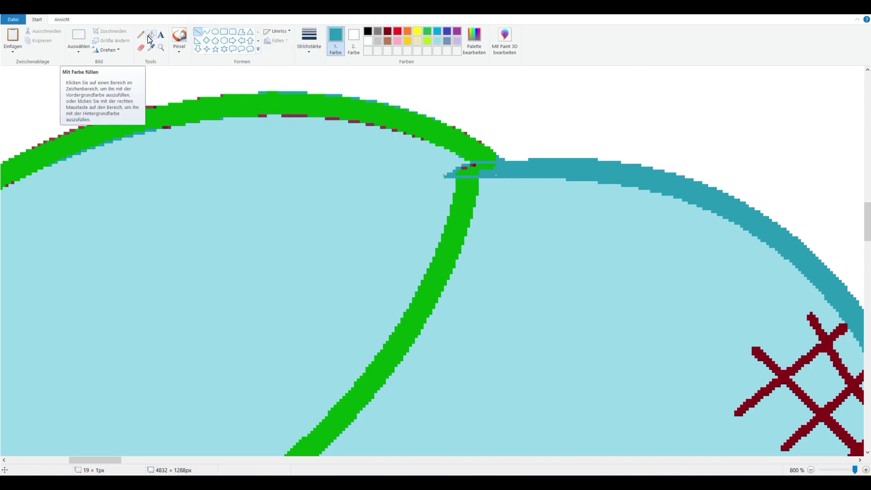
click(477, 164)
Recolour the head outline dark red and replace the stray teal pixels along its outer edge with dark red
click(387, 31)
click(459, 132)
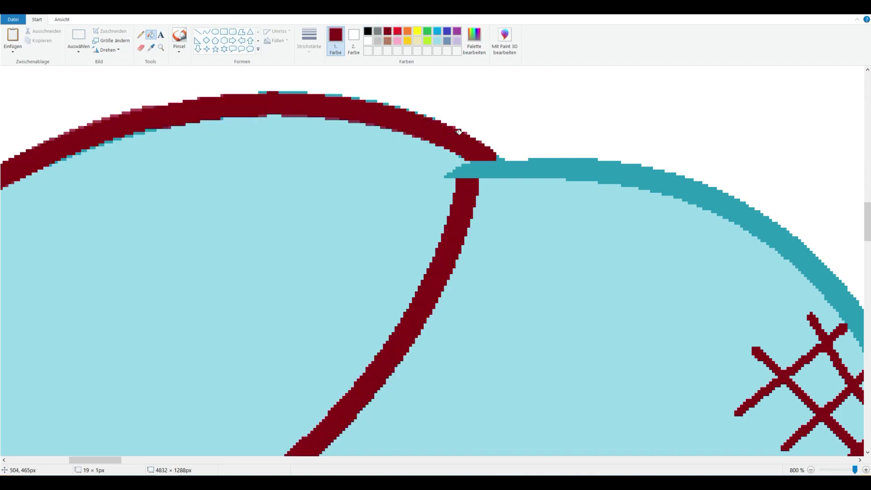
click(141, 47)
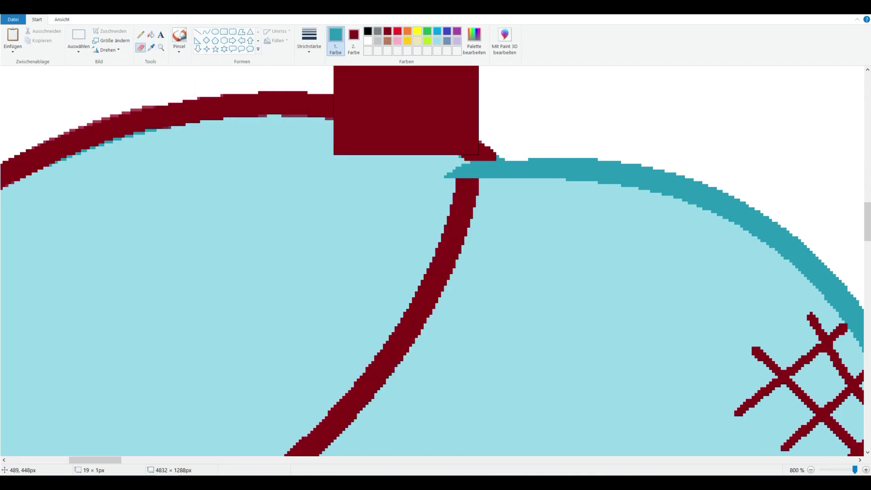
scroll(174, 166, down, 2)
scroll(174, 166, left, 3)
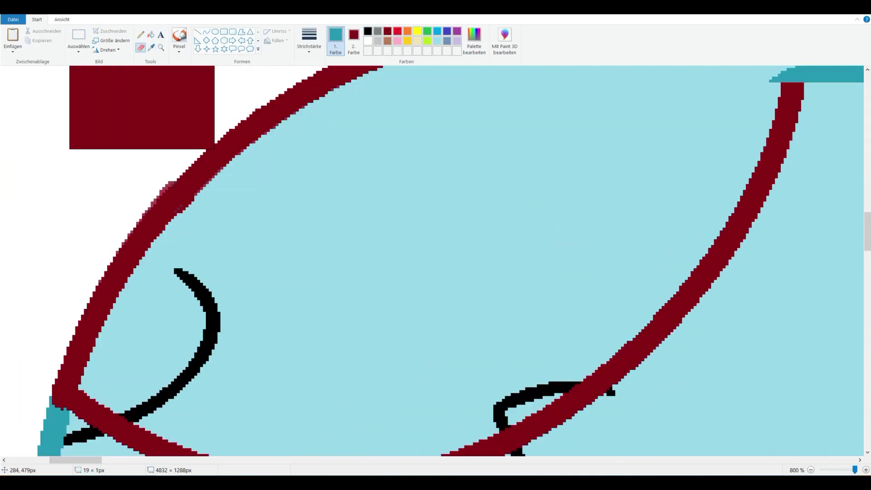
Sample the lighter red fringe colour and replace those pixels along the head outline with dark red
click(151, 47)
click(111, 284)
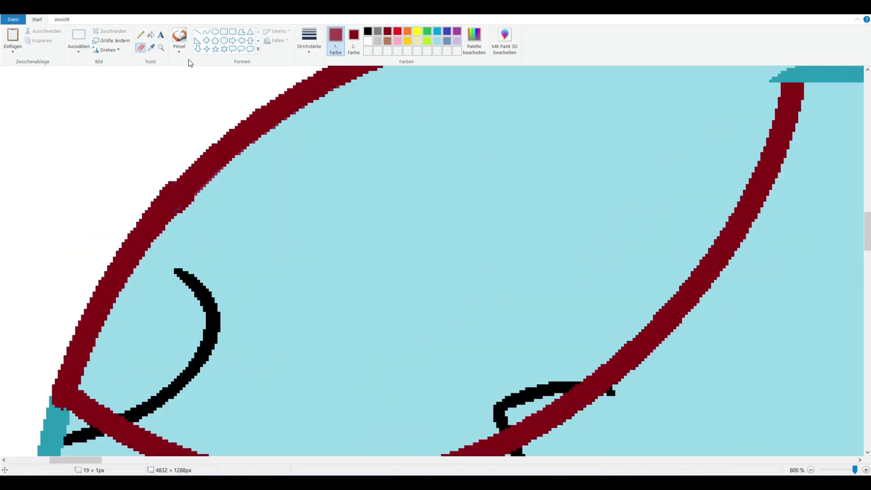
click(161, 47)
scroll(282, 213, up, 1)
right_click(310, 178)
right_click(309, 178)
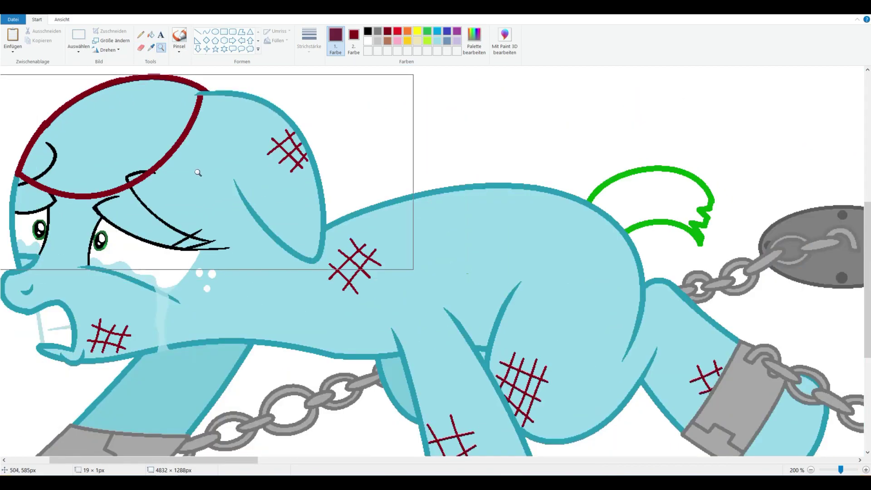
click(132, 173)
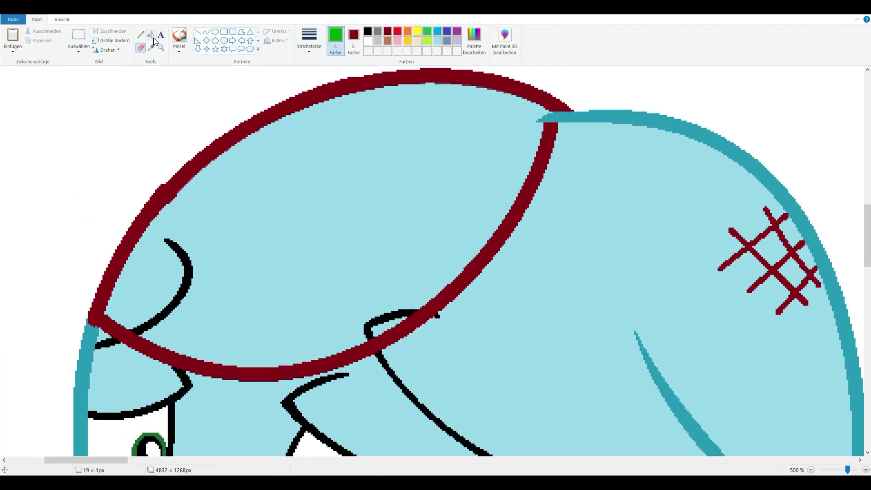
Recolour the head outline green and replace the red fringe pixels on its inner edge with green
click(195, 165)
click(161, 47)
click(262, 187)
click(151, 47)
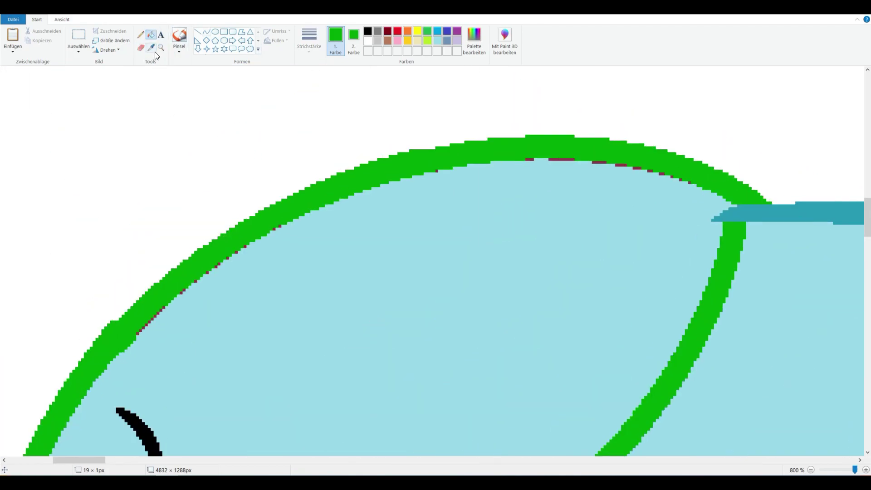
click(563, 157)
Fill the area enclosed by the green head outline with white, including the brow strokes inside it
click(172, 126)
scroll(259, 295, down, 5)
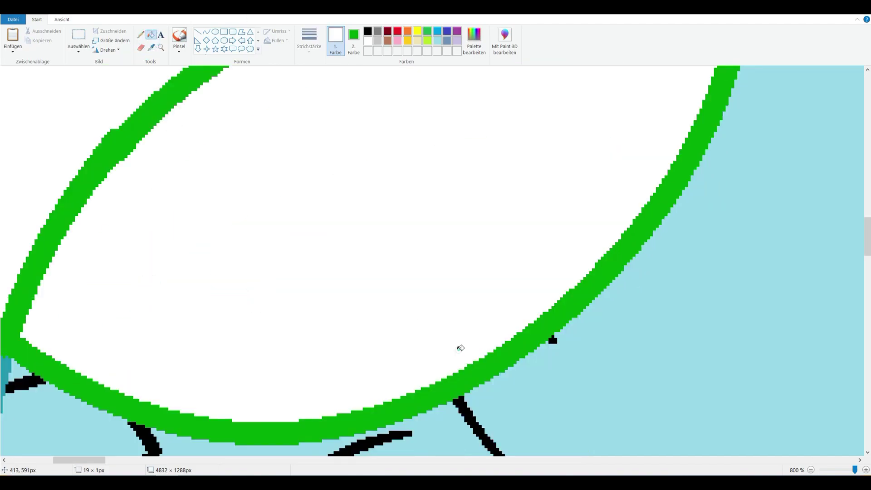
scroll(461, 347, down, 3)
scroll(330, 190, up, 3)
Add a small pointed tip at the outline's front corner on the forehead with thin green lines and fill it green
click(151, 47)
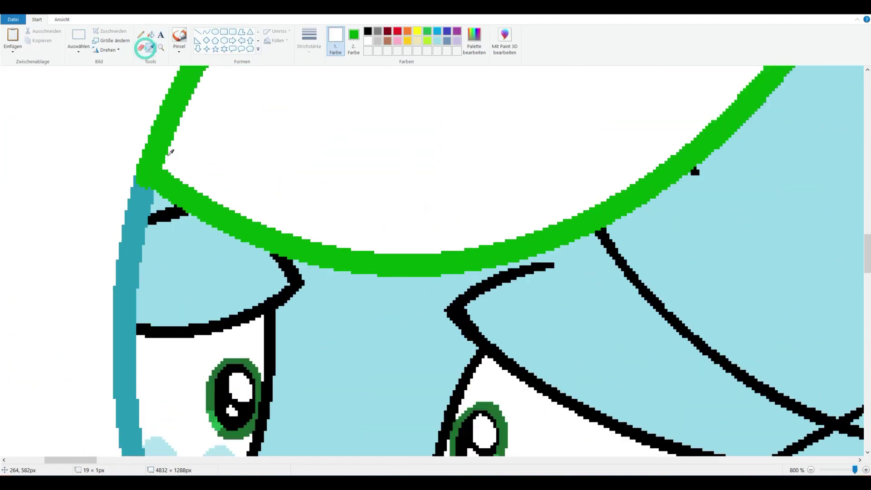
click(168, 156)
click(206, 32)
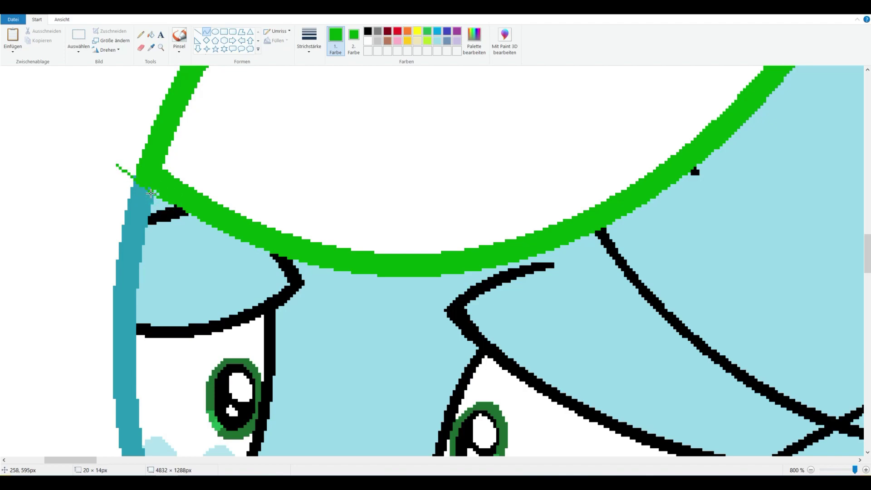
click(151, 35)
click(152, 164)
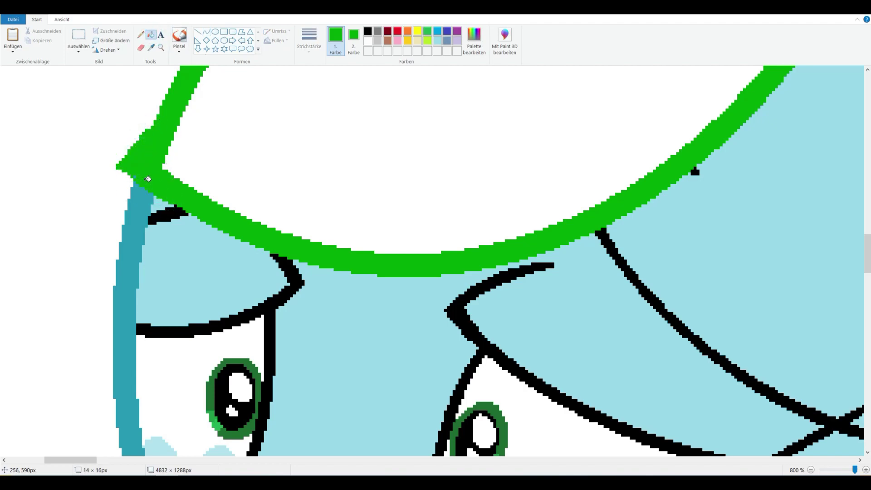
Build out the tail's upper outer edge into a corner with thin green lines and fill the gap green
scroll(148, 179, up, 3)
drag(91, 460, 122, 460)
click(161, 47)
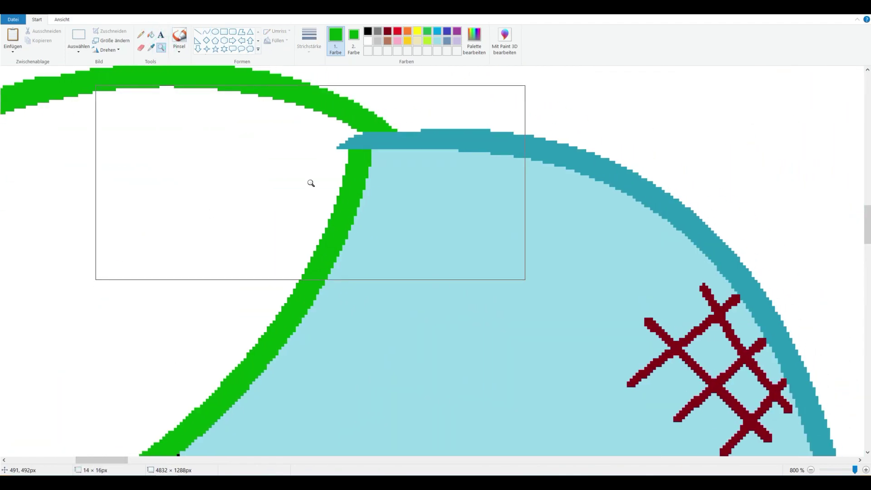
scroll(308, 180, down, 5)
scroll(302, 195, up, 5)
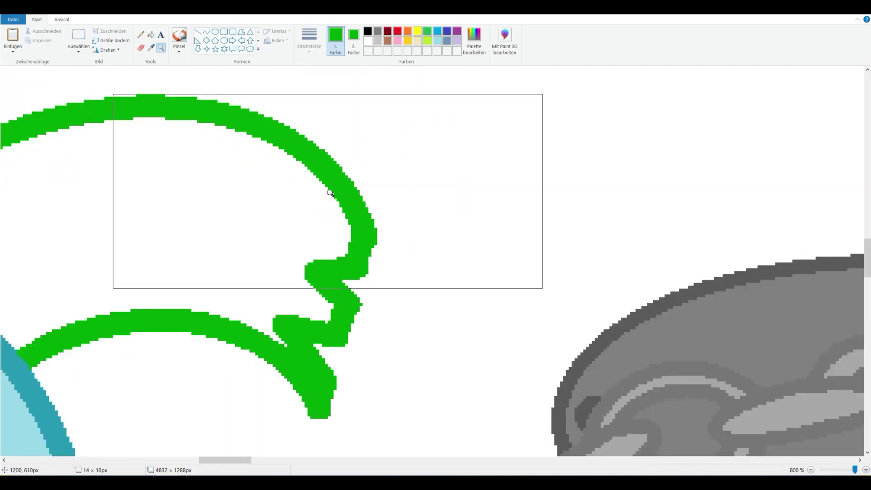
click(197, 31)
drag(359, 295, 384, 216)
click(206, 31)
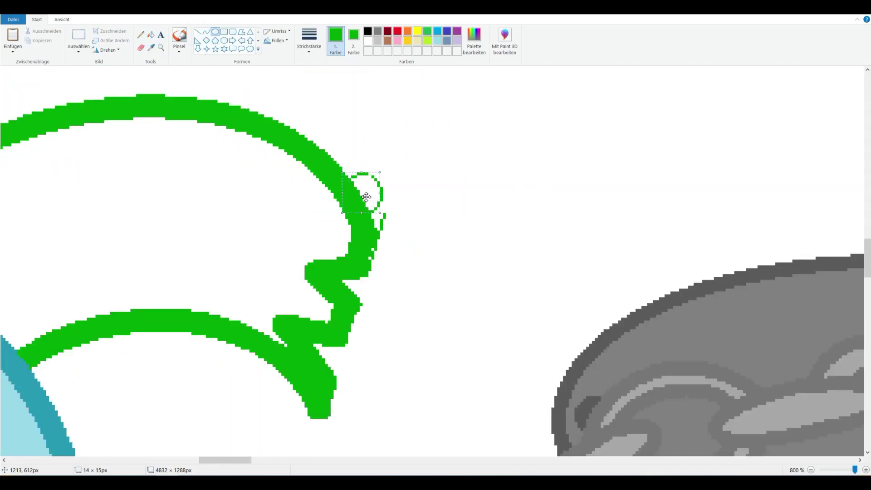
click(151, 34)
click(346, 169)
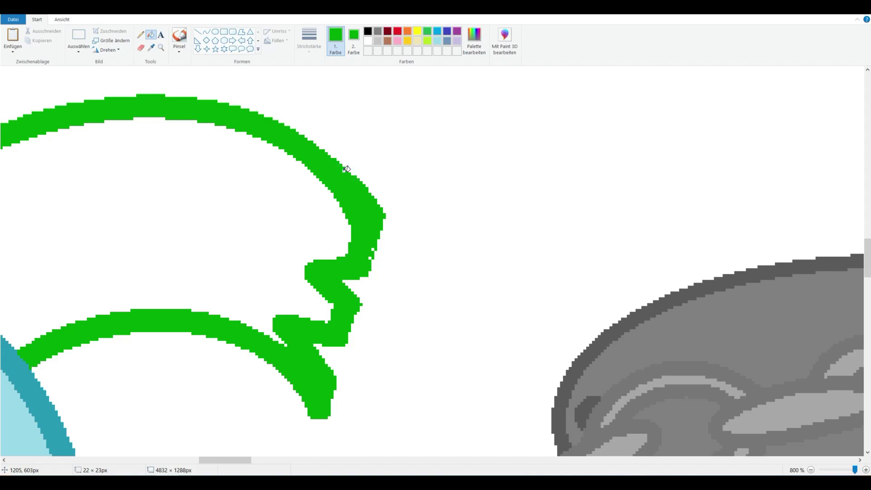
Extend the tail tip's first notch to a filled green point and trim the edge below with a white line about 8 × 20 px
click(154, 36)
click(308, 260)
scroll(481, 290, down, 2)
drag(345, 249, 360, 210)
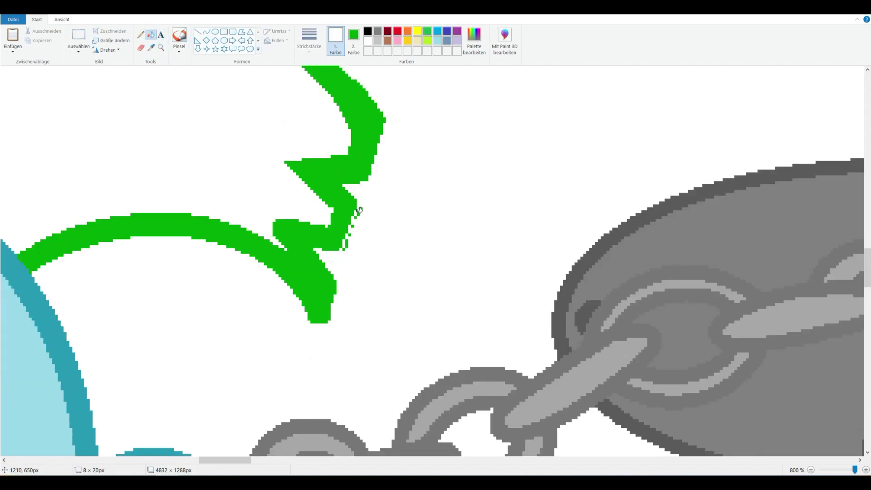
Extend the tail tip's second notch and its lower end into sharp points with thin green lines and fill them green
click(154, 48)
click(286, 252)
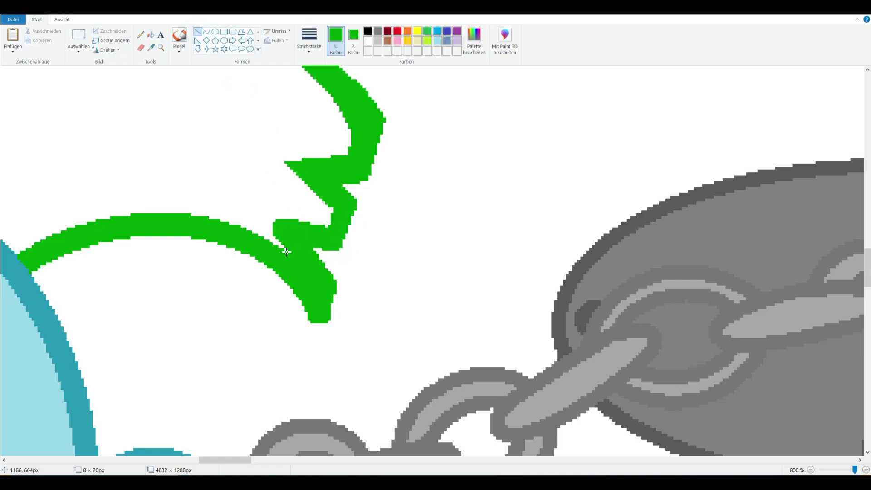
click(151, 34)
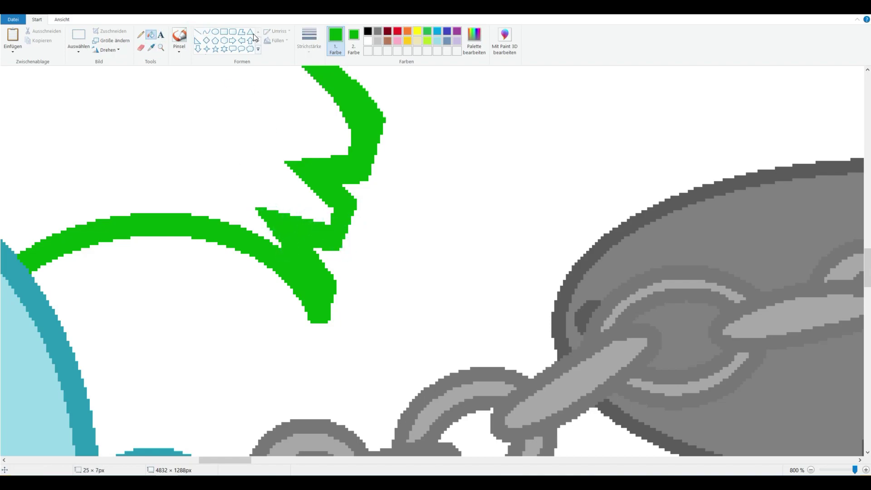
click(198, 31)
drag(326, 323, 323, 341)
click(161, 47)
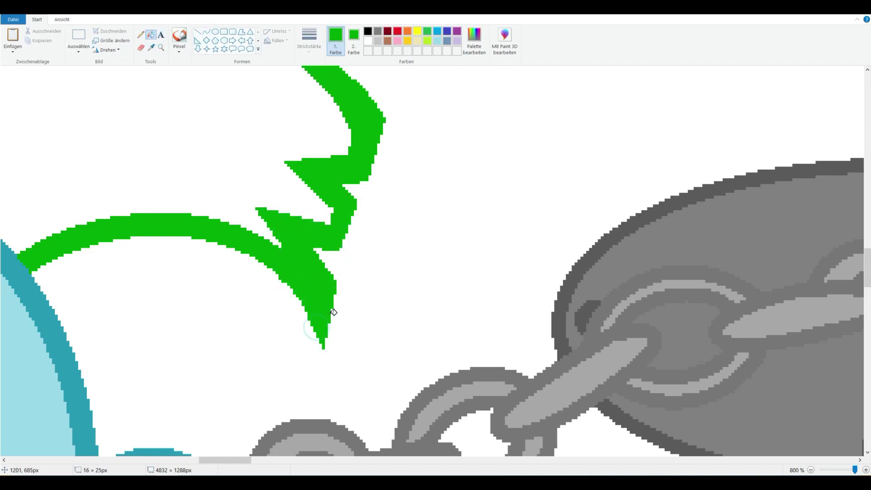
Divide the head hair with three curved green lines between its upper and lower outlines, the rearmost about 17 × 101 px
scroll(208, 193, down, 5)
click(261, 216)
click(261, 216)
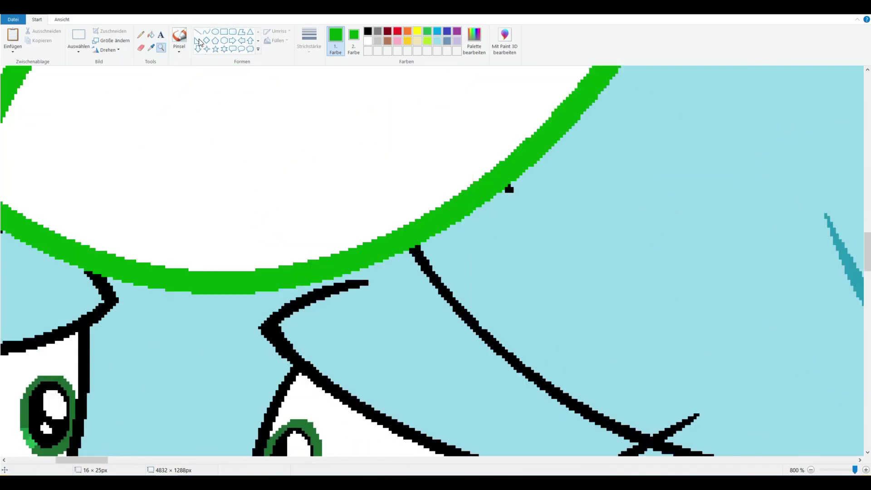
click(309, 41)
click(313, 91)
click(206, 31)
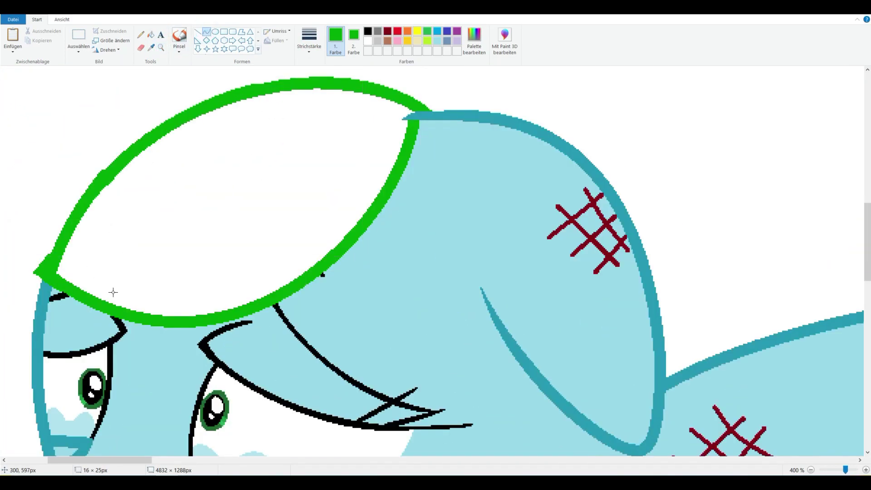
drag(121, 169, 134, 312)
drag(117, 275, 106, 198)
click(212, 195)
drag(361, 93, 353, 231)
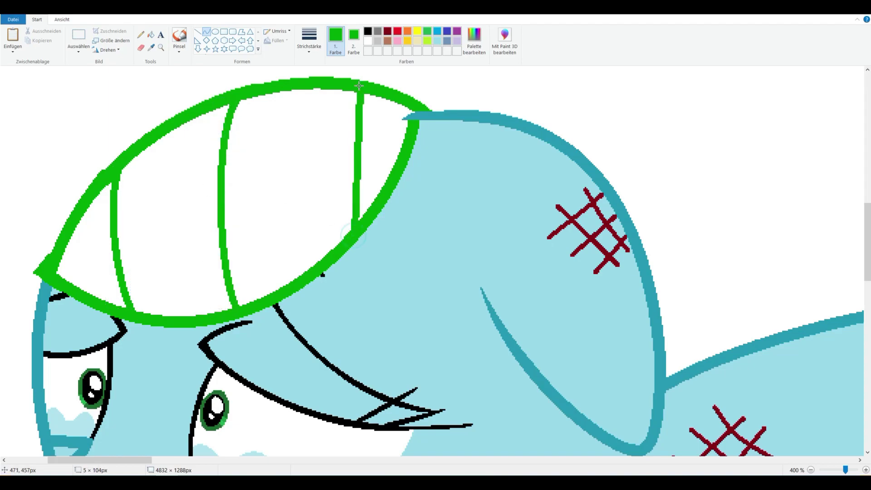
click(340, 158)
Fill the head hair's stripes alternately with light cyan and the bright green sampled from the reference braid
click(151, 47)
scroll(153, 103, up, 8)
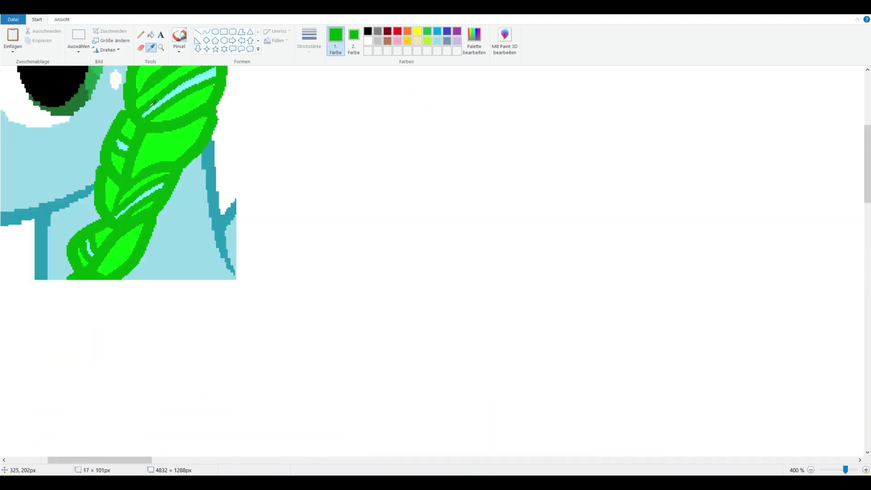
scroll(340, 152, down, 8)
click(151, 35)
click(290, 150)
click(196, 286)
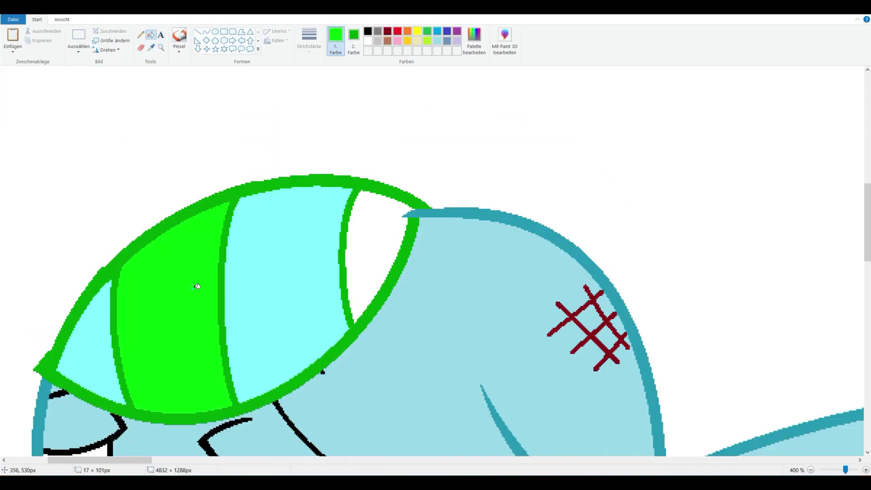
Draw two curved green strand lines inside the tail with the Textmarker outline, the lower one about 105 × 24 px
drag(136, 460, 272, 460)
click(207, 31)
click(309, 39)
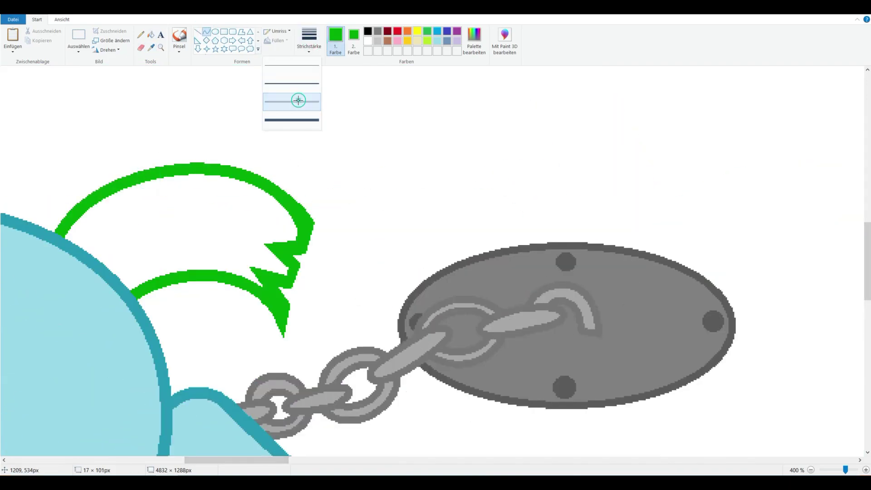
click(277, 31)
click(273, 73)
drag(81, 254, 274, 241)
drag(181, 247, 186, 164)
drag(110, 276, 259, 268)
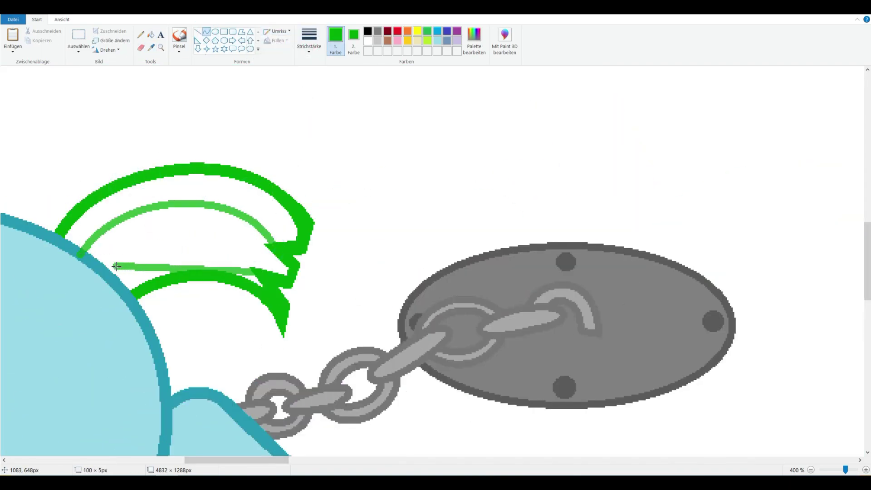
drag(184, 270, 189, 226)
Recolour the strand lines' ends on the body outline teal and fill both tail strand lines dark green
click(161, 48)
scroll(151, 51, up, 4)
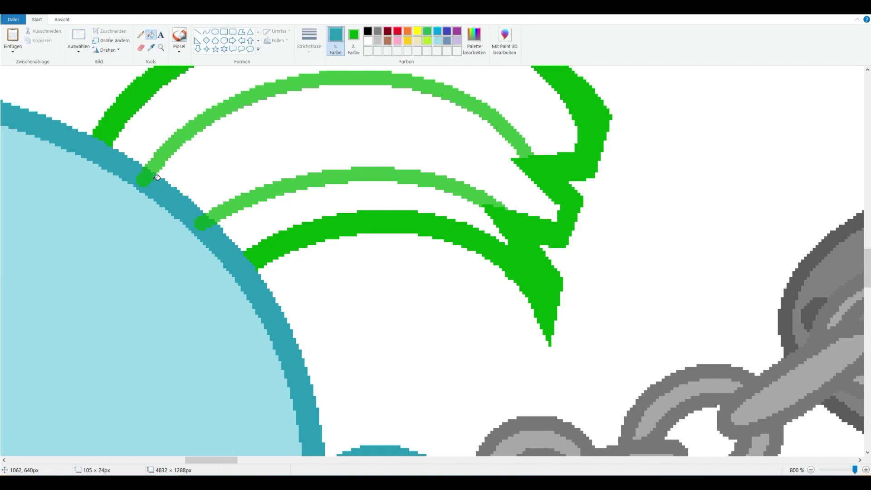
click(151, 47)
click(318, 229)
click(345, 178)
click(305, 87)
Fill the tail's outer strands bright green and its middle strand light cyan
click(161, 47)
scroll(155, 50, down, 6)
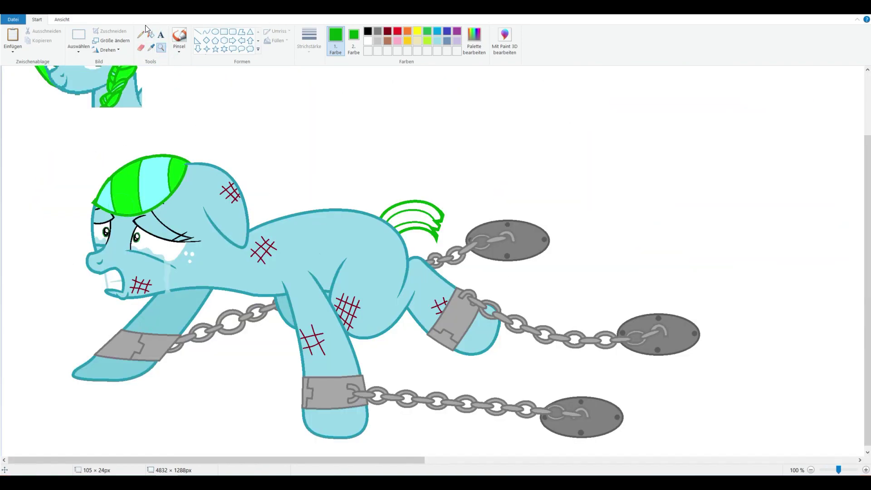
click(422, 229)
click(426, 207)
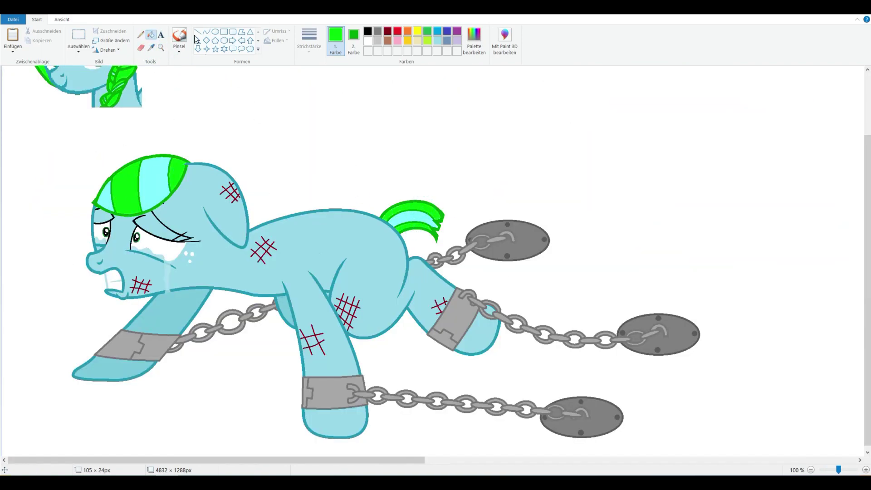
click(161, 47)
right_click(383, 162)
Select the cropped reference head above the chained pony and erase it to a white background
click(79, 38)
drag(5, 159, 30, 53)
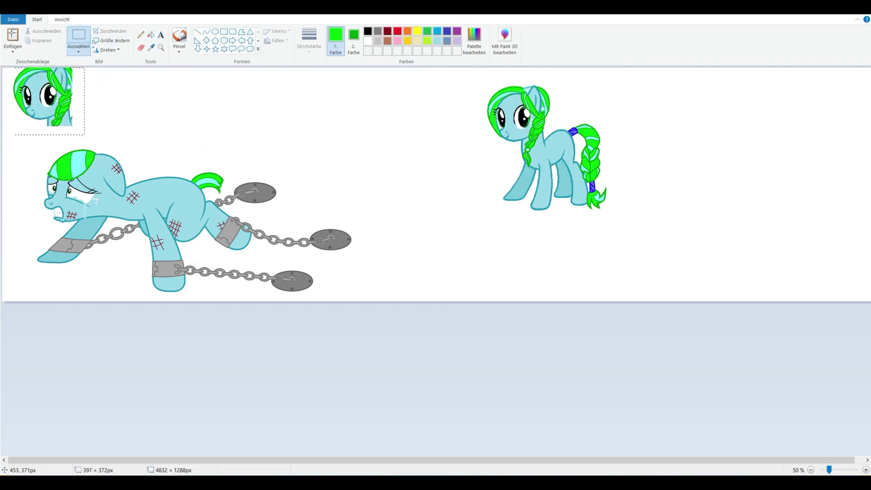
key(Delete)
click(368, 41)
key(Delete)
click(151, 35)
Select the standing reference pony beside the finished drawing and delete it
click(79, 39)
drag(670, 73, 454, 220)
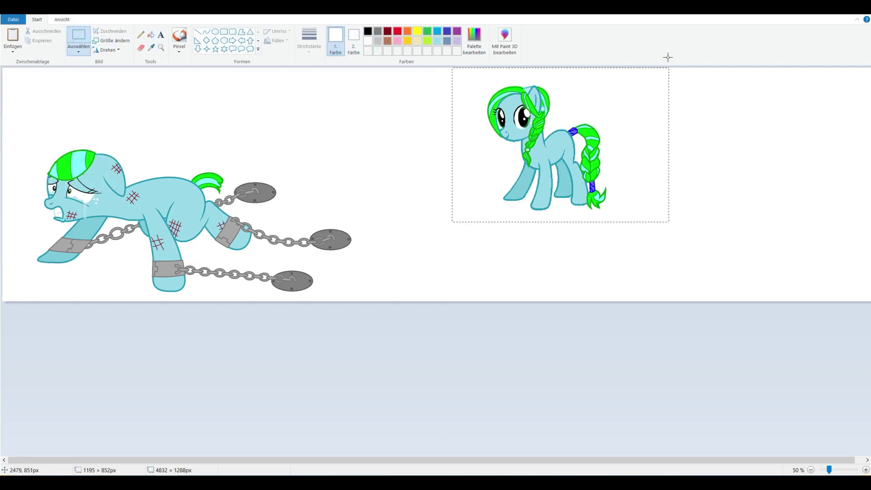
right_click(501, 133)
click(529, 197)
click(161, 47)
right_click(362, 115)
drag(439, 127, 185, 127)
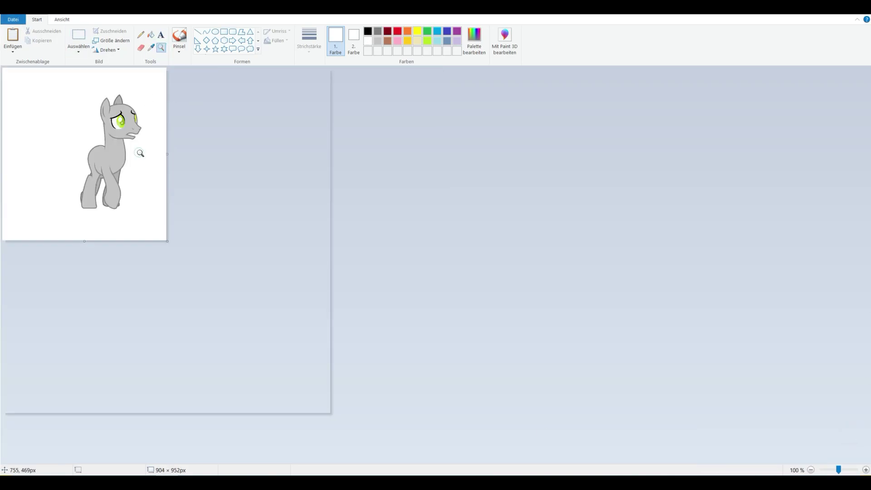
Insert the MLP Sugarmelon picture from the Zeichnungen folder into the grey pony's canvas
click(139, 151)
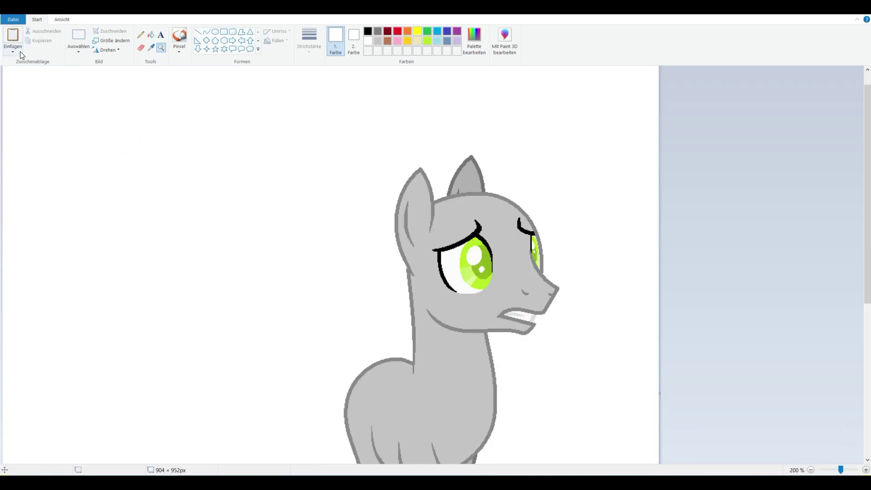
key(ctrl+o)
click(123, 26)
click(145, 222)
scroll(254, 136, down, 2)
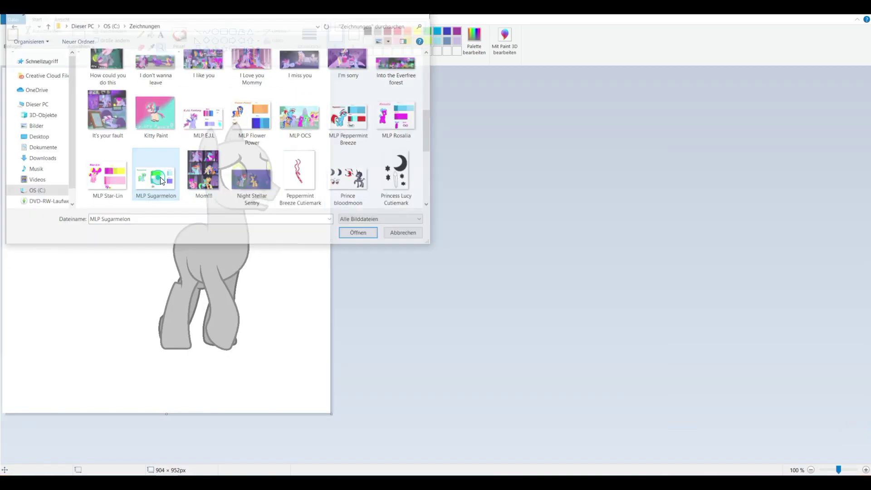
double_click(160, 177)
drag(218, 246, 430, 205)
click(274, 383)
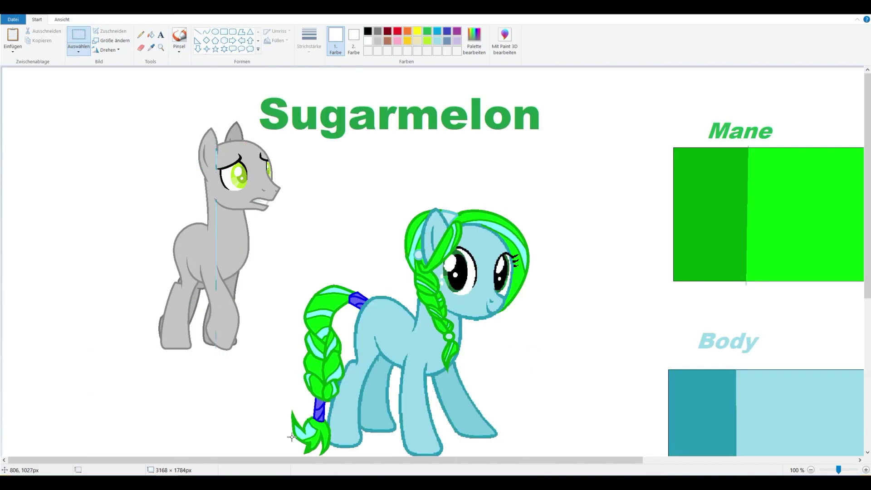
Cut the Sugarmelon pony out of the inserted reference sheet and paste it beside the grey pony
scroll(274, 383, down, 3)
drag(275, 383, 580, 98)
right_click(437, 180)
click(458, 186)
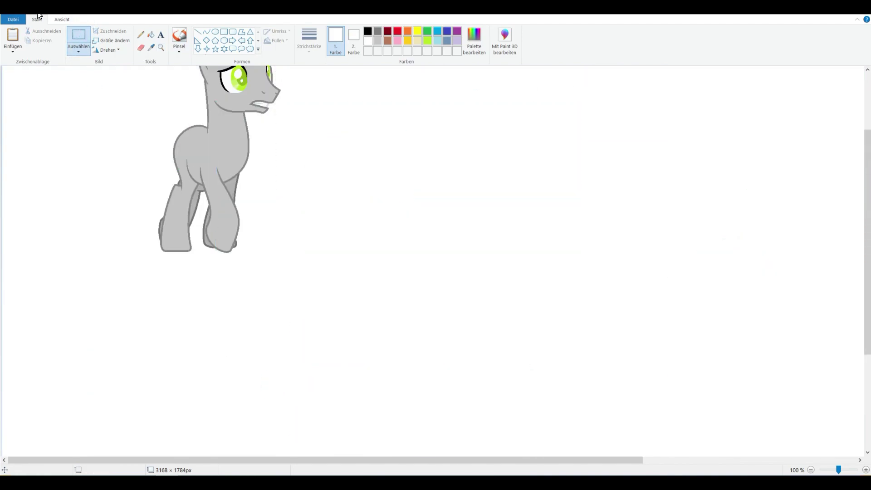
key(ctrl+v)
drag(108, 200, 489, 193)
Fill the pupils of both of the grey pony's eyes black
click(161, 48)
click(312, 181)
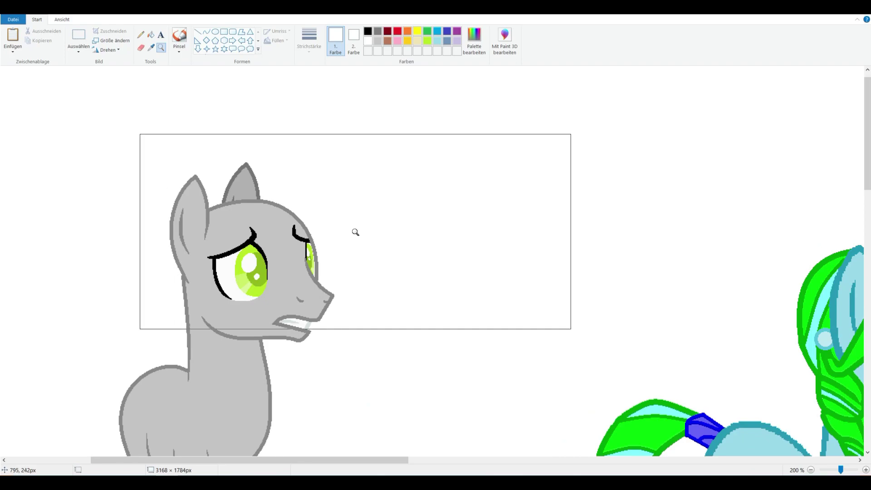
click(368, 30)
click(161, 47)
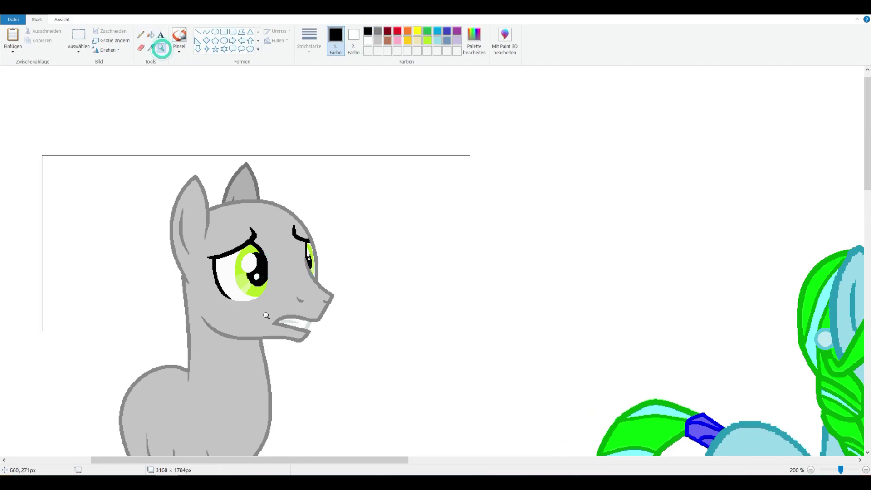
Try a thick dark red line about 41 × 2 px along the lower edge of the grey pony's hoof
click(265, 174)
click(198, 32)
click(309, 39)
click(302, 113)
scroll(301, 227, down, 15)
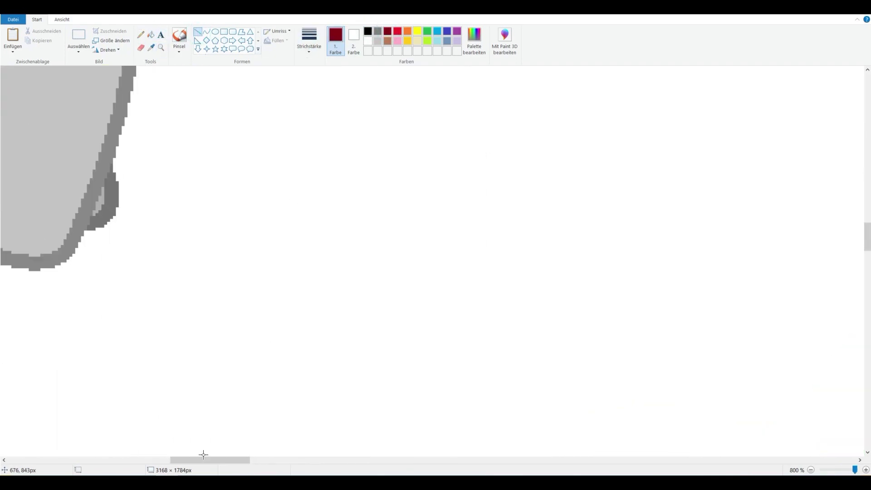
drag(208, 460, 162, 460)
drag(69, 256, 192, 258)
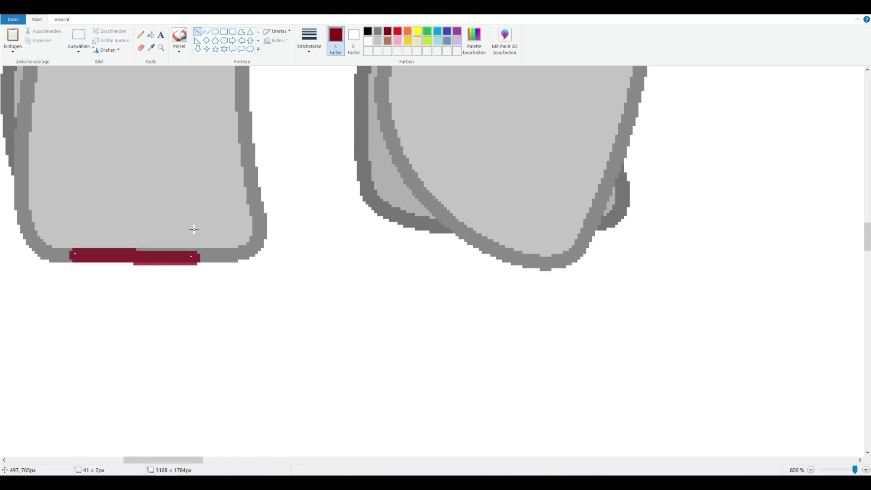
key(ctrl+z)
Close the mouth opening with a thick black curve about 26 × 33 px from the muzzle to the chin
scroll(397, 227, up, 10)
scroll(397, 227, right, 5)
click(367, 31)
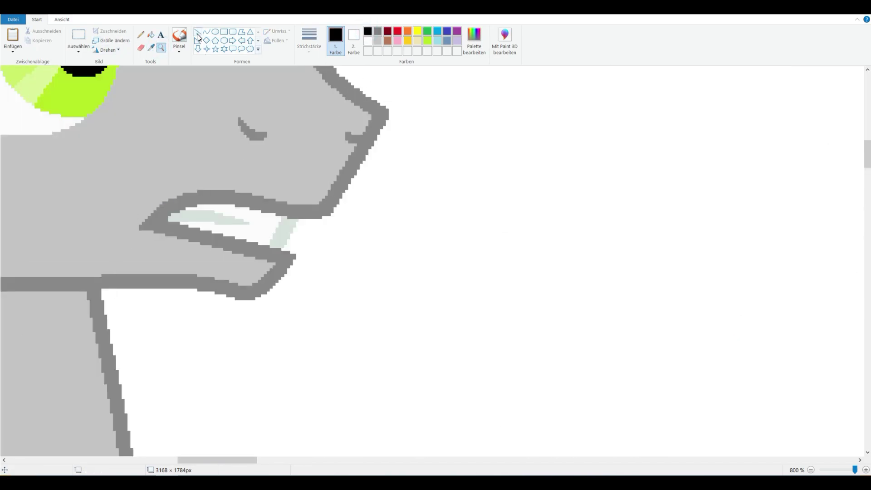
mouse_move(345, 178)
mouse_down()
mouse_move(285, 271)
mouse_move(263, 284)
mouse_up()
key(ctrl+z)
drag(299, 248, 339, 202)
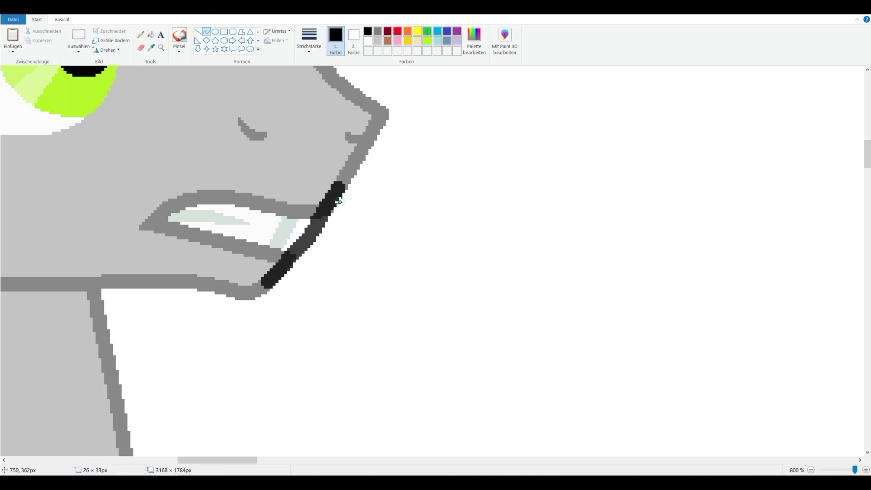
Fill the old mouth lines and teeth with the light grey sampled from the face
click(151, 47)
click(256, 172)
click(155, 38)
click(200, 199)
click(284, 233)
Recolour the black muzzle curve with the dark grey sampled from the pony's outline
click(152, 47)
click(341, 179)
click(296, 261)
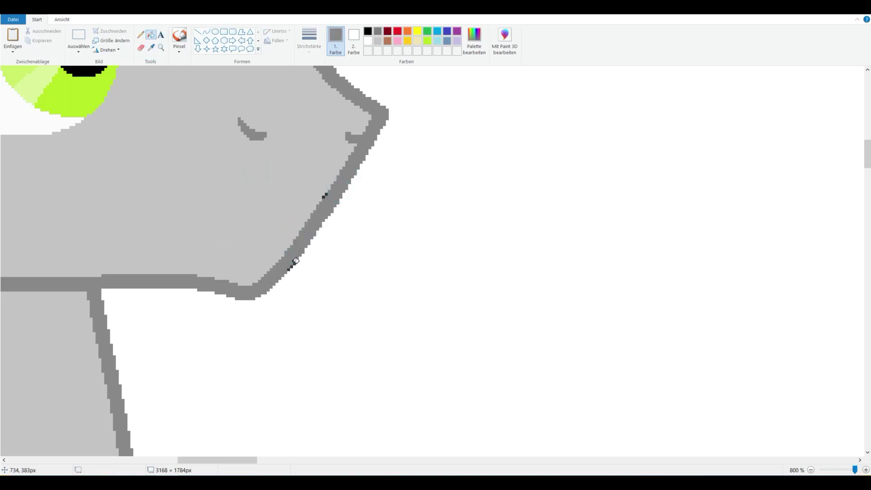
click(296, 261)
click(324, 194)
key(ctrl+z)
Draw a small downturned mouth curve about 18 × 8 px in dark grey with a solid (Einfarbig) outline
click(276, 31)
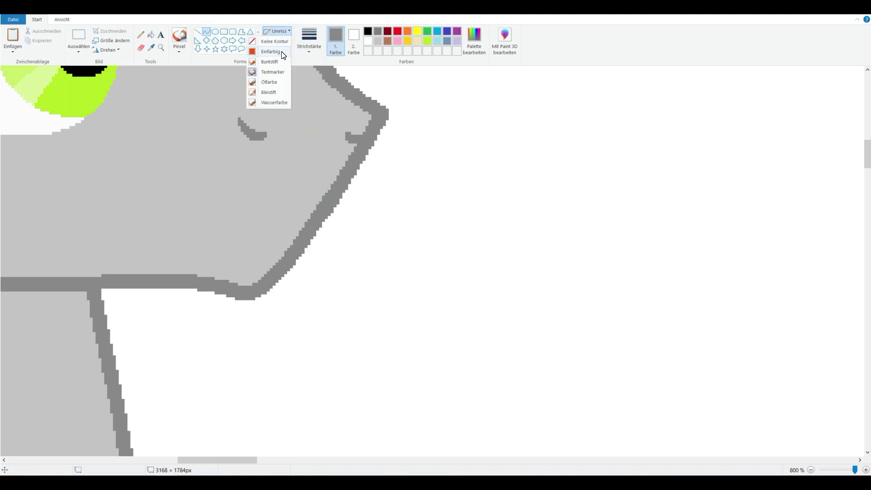
click(274, 55)
drag(245, 229, 300, 227)
mouse_move(272, 228)
mouse_down()
mouse_move(289, 211)
mouse_move(301, 231)
mouse_up()
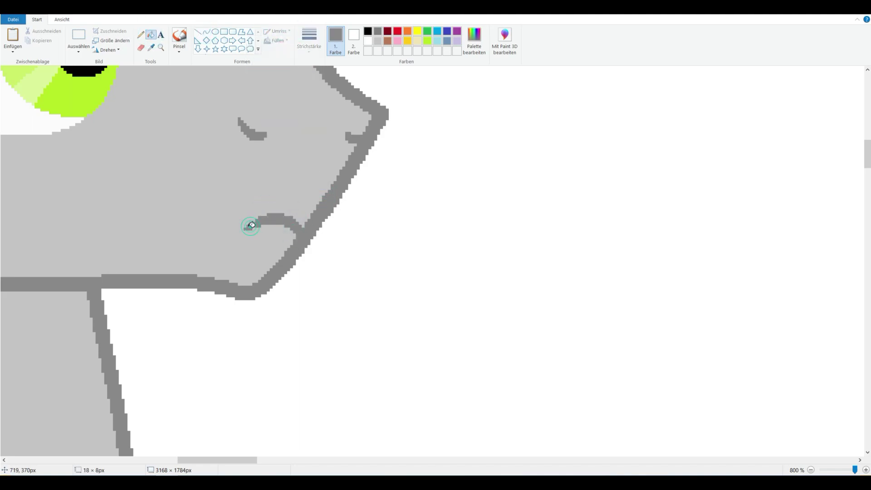
scroll(252, 225, down, 3)
Define a custom dark blue and fill the main green iris areas of both eyes with it
click(161, 47)
click(253, 249)
right_click(359, 118)
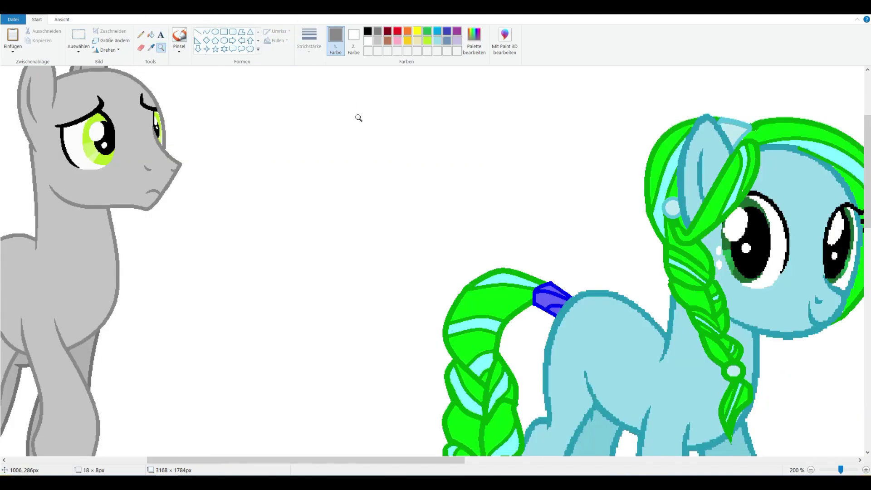
click(474, 39)
click(398, 235)
click(342, 301)
click(149, 154)
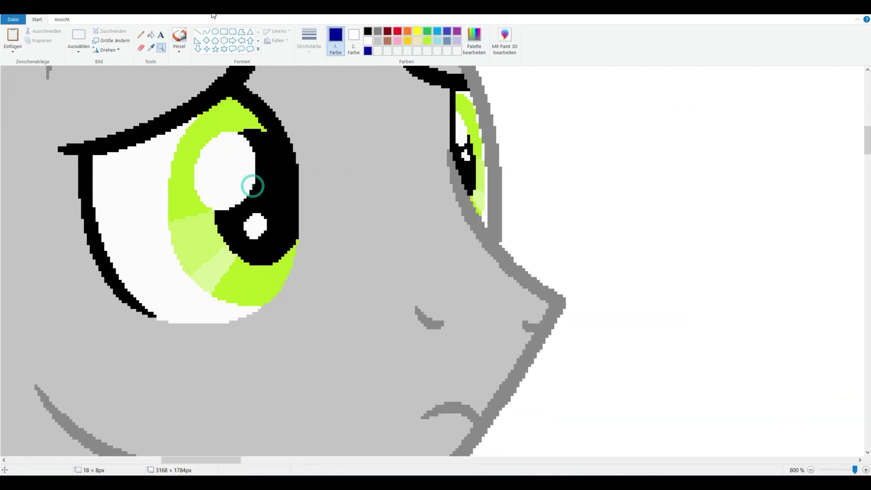
click(191, 172)
click(467, 114)
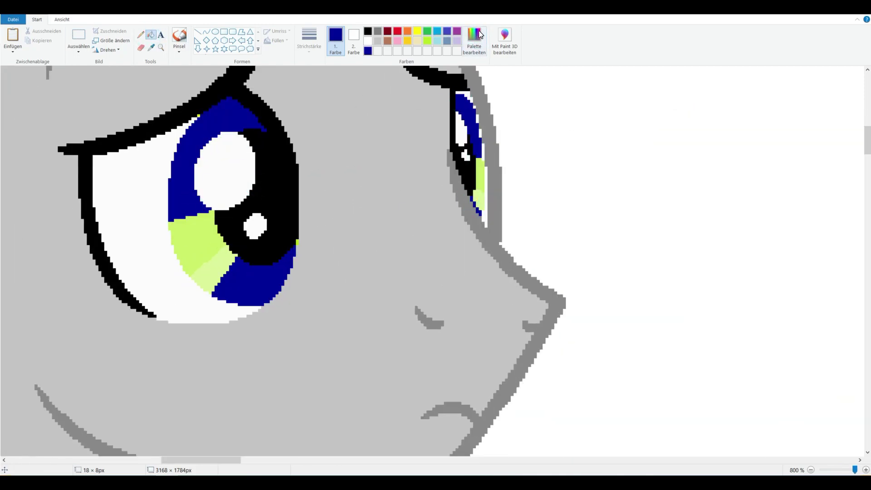
Define a brighter medium blue and fill the lighter green iris segments of both eyes with it
click(474, 38)
click(499, 186)
click(342, 301)
click(190, 231)
click(479, 172)
Define a light violet-blue of RGB 134, 134, 255 and fill the palest iris segments with it
key(alt+F4)
click(503, 194)
click(474, 39)
click(413, 199)
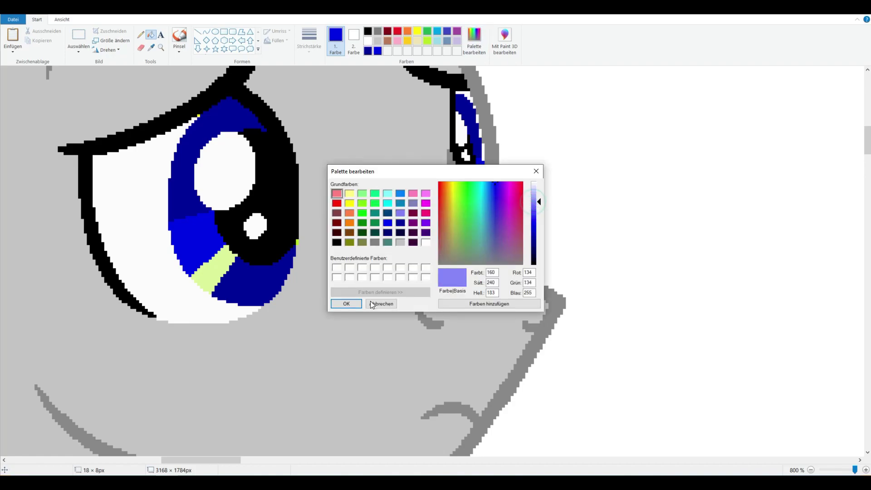
click(342, 302)
click(213, 272)
Define a custom bright blue and fill the pony's light grey head, near ear, body and near legs with it
click(161, 48)
scroll(133, 267, down, 4)
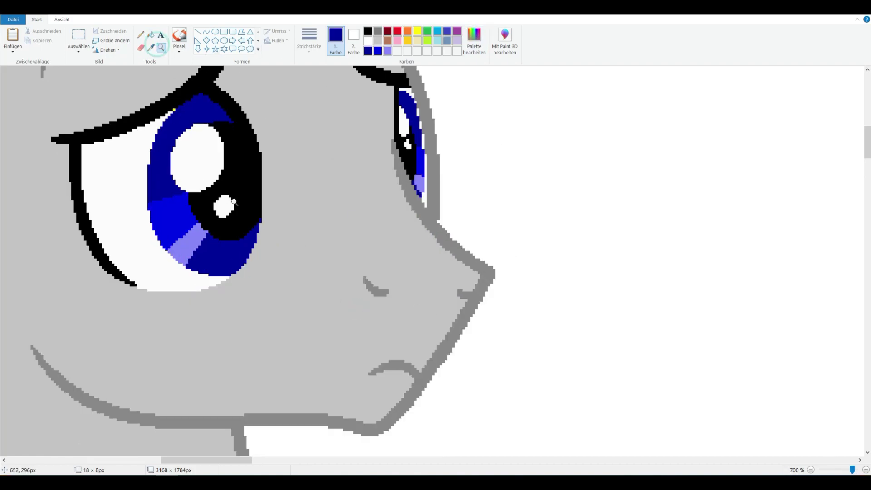
scroll(194, 132, up, 2)
scroll(178, 126, down, 2)
scroll(177, 126, up, 1)
scroll(178, 126, down, 1)
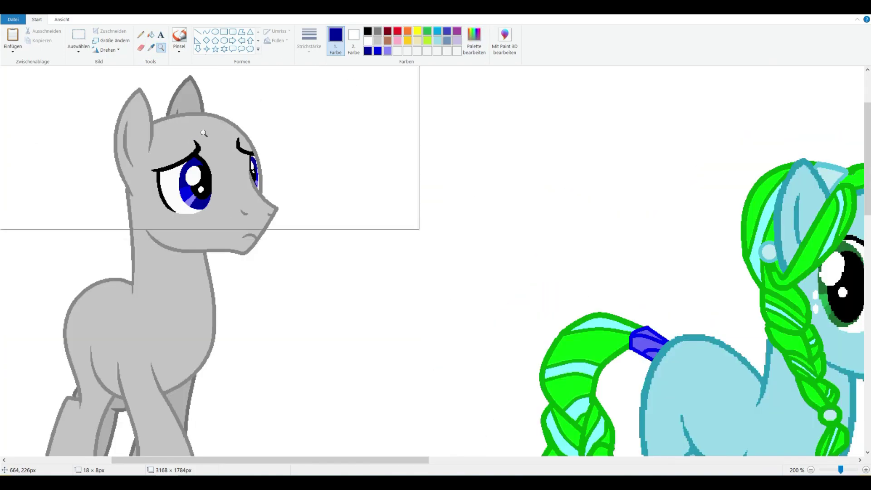
click(474, 38)
click(393, 227)
click(342, 302)
click(151, 34)
click(205, 129)
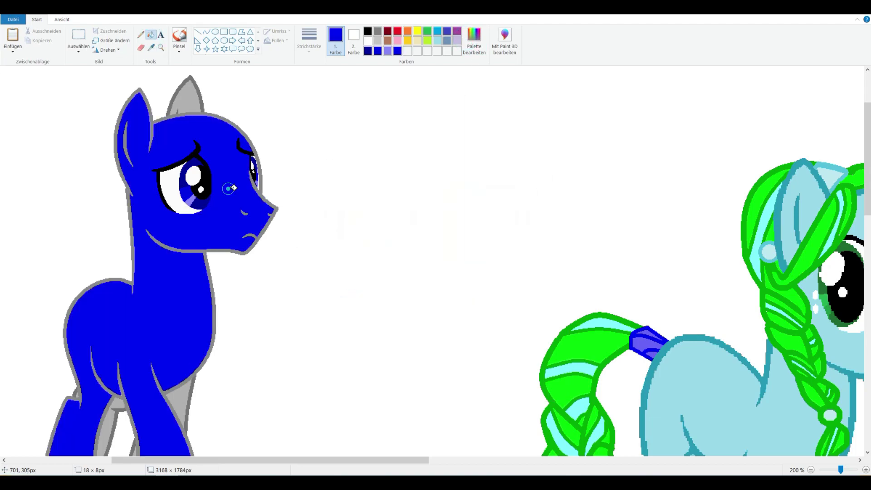
Define a custom dark navy and fill the pony's grey head, body and near-leg outlines with it
scroll(230, 189, down, 2)
click(474, 38)
click(393, 236)
click(342, 301)
click(217, 233)
scroll(220, 234, up, 2)
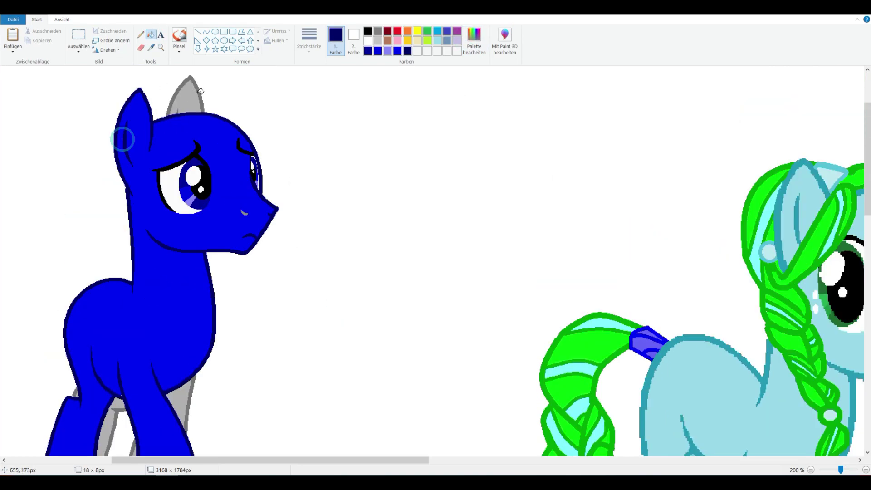
Fill the remaining grey outlines of the far ear and far legs with navy, undoing the accidental background fill
scroll(258, 188, down, 2)
click(258, 189)
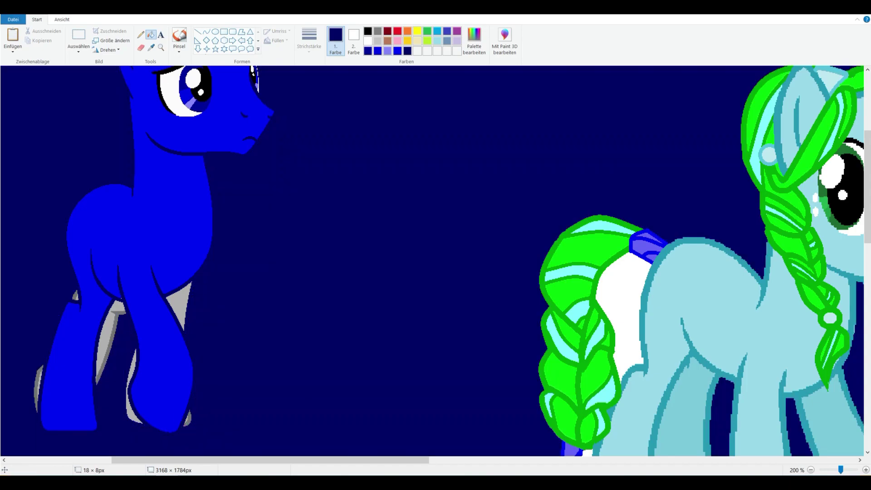
click(44, 17)
key(ctrl+z)
scroll(171, 183, up, 2)
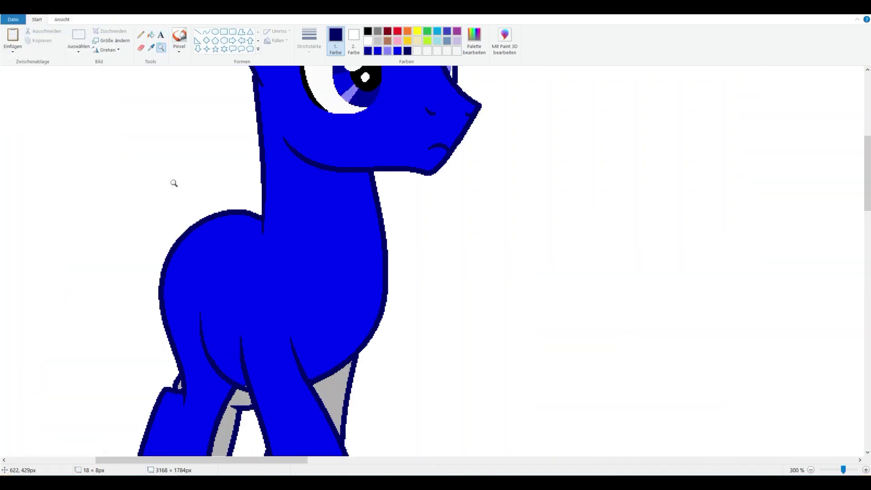
Fill the grey far legs and underbelly with a blue slightly darker than the body
click(181, 224)
drag(73, 73, 132, 195)
key(ctrl+z)
click(151, 35)
scroll(194, 250, down, 4)
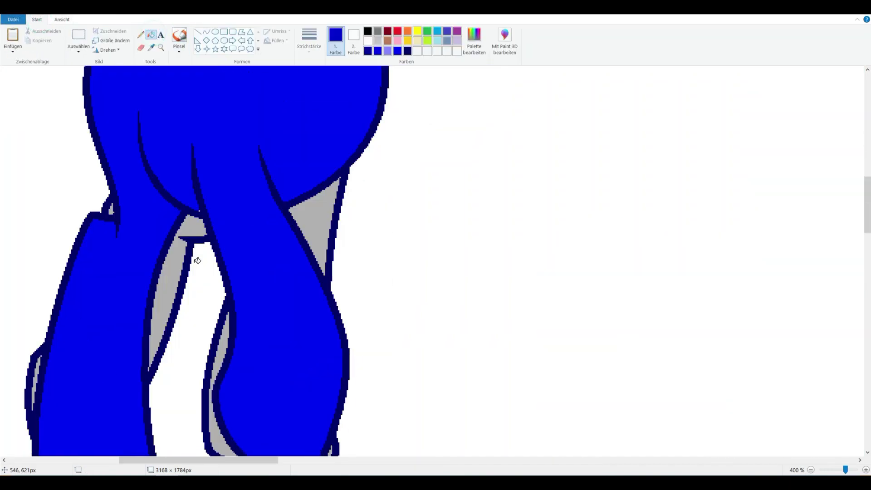
click(150, 369)
click(36, 381)
click(220, 359)
click(313, 227)
scroll(255, 334, down, 2)
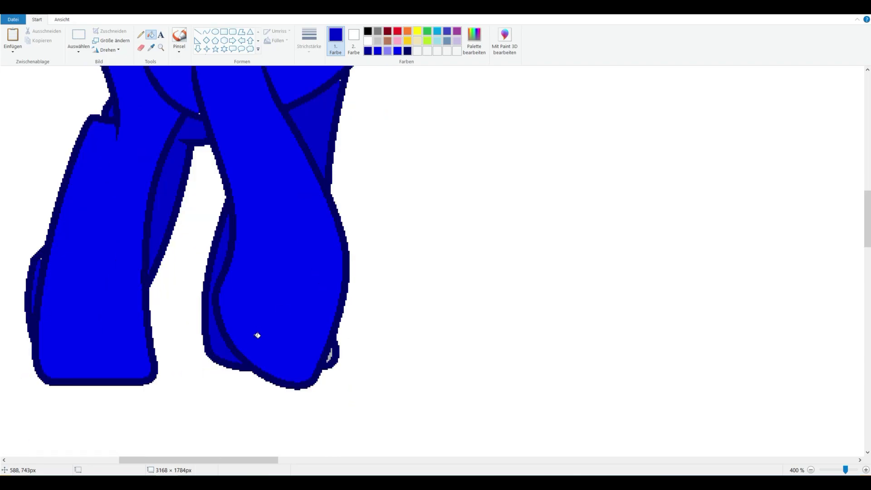
Fill the leftover grey hoof patch with the darker blue and try to fill the stray pixel at the belly outline
click(162, 47)
click(156, 296)
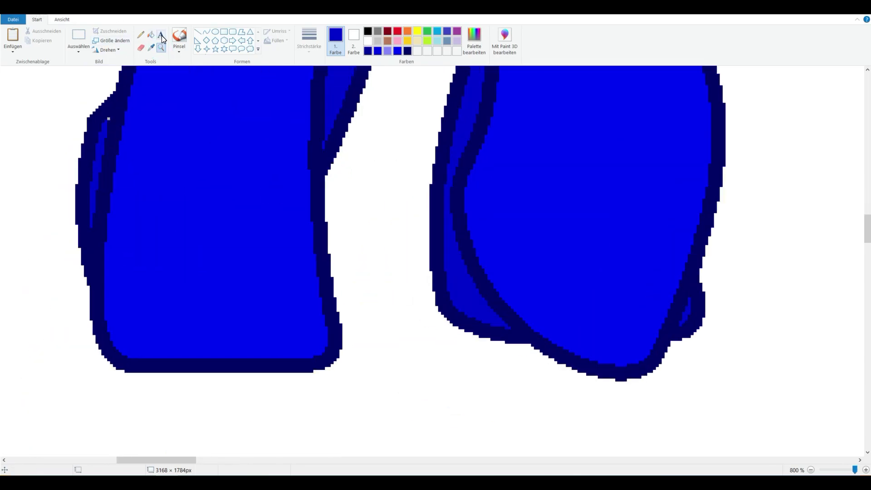
scroll(431, 143, up, 11)
click(424, 308)
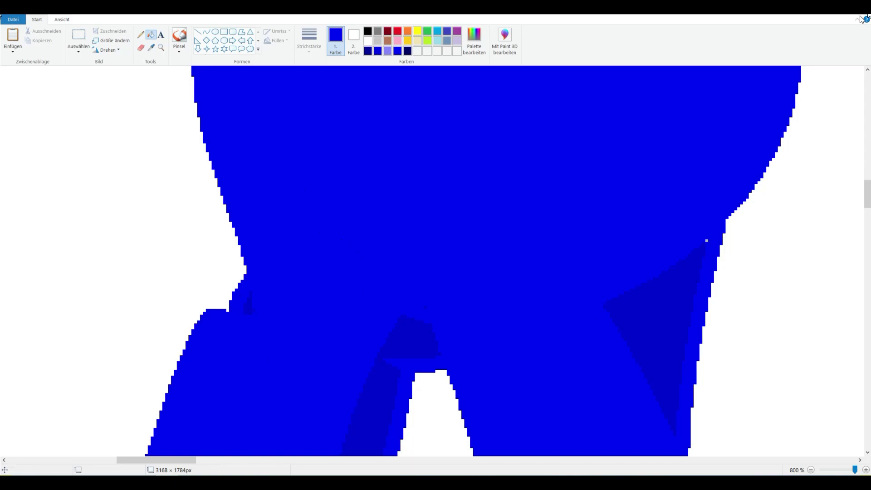
scroll(424, 305, up, 10)
Clean up the stray pixels along the body outline and fill the far ear with the darker blue
click(161, 48)
scroll(130, 42, down, 1)
click(151, 48)
scroll(471, 358, down, 18)
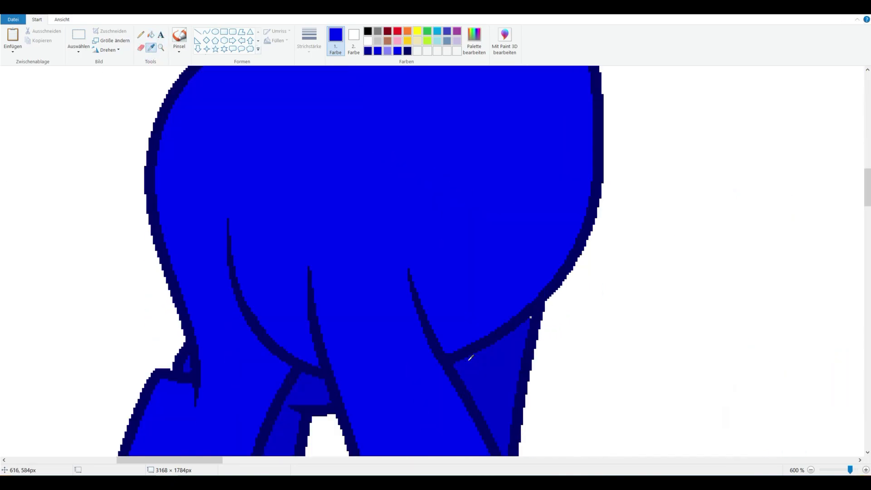
scroll(533, 272, up, 15)
click(161, 47)
right_click(210, 136)
right_click(210, 136)
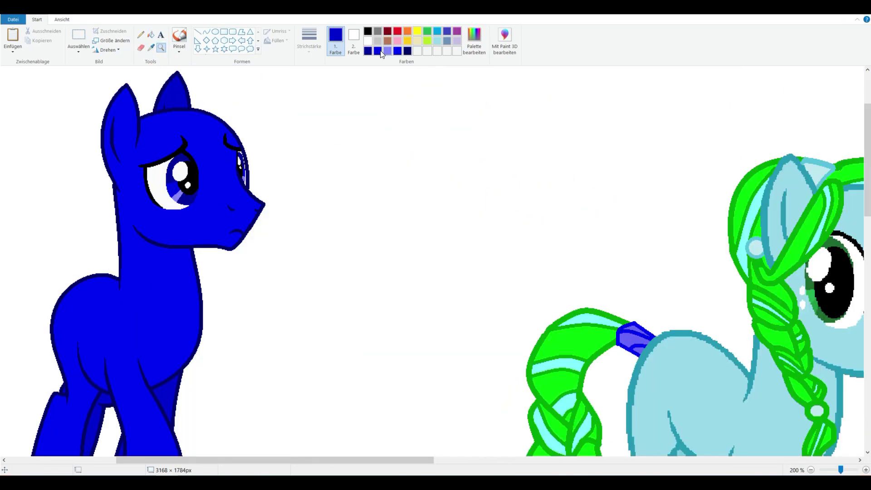
Choose the light blue RGB 0, 128, 255 as drawing colour and set the outline style and line thickness for curves
click(475, 40)
click(401, 192)
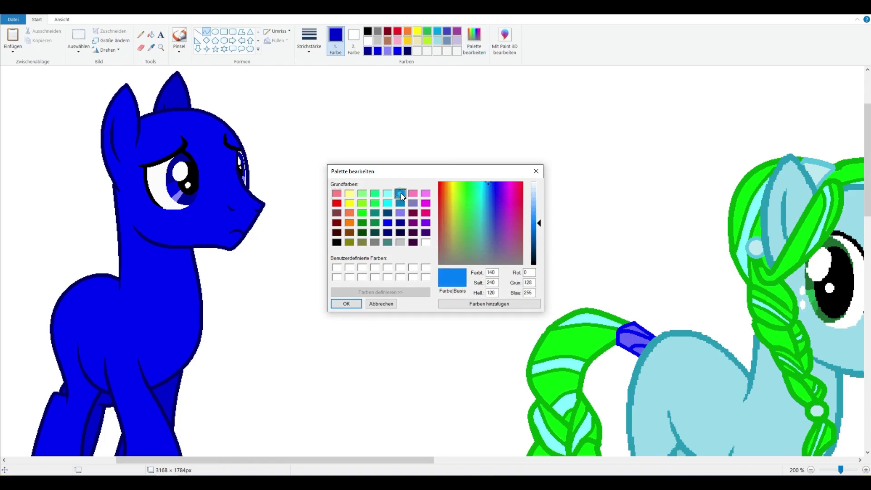
click(344, 303)
click(278, 31)
click(309, 39)
click(161, 47)
scroll(214, 205, down, 3)
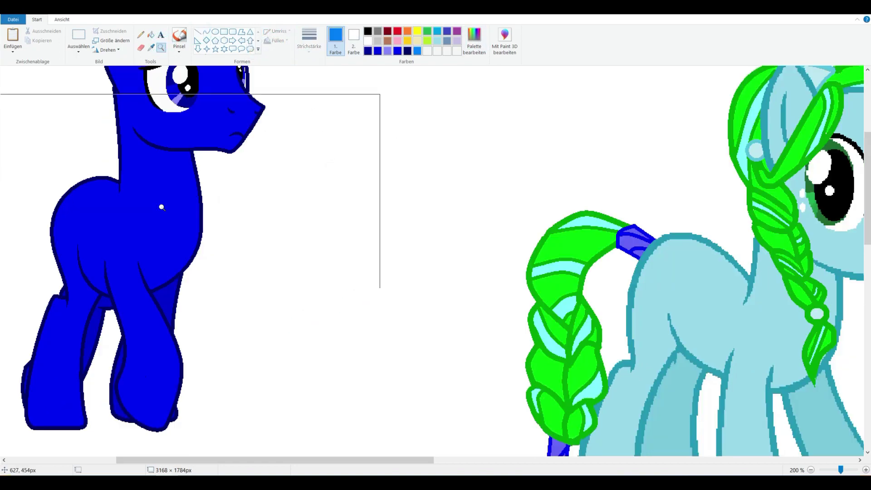
click(214, 204)
mouse_move(129, 198)
mouse_down()
mouse_move(240, 195)
mouse_move(243, 175)
mouse_up()
key(ctrl+z)
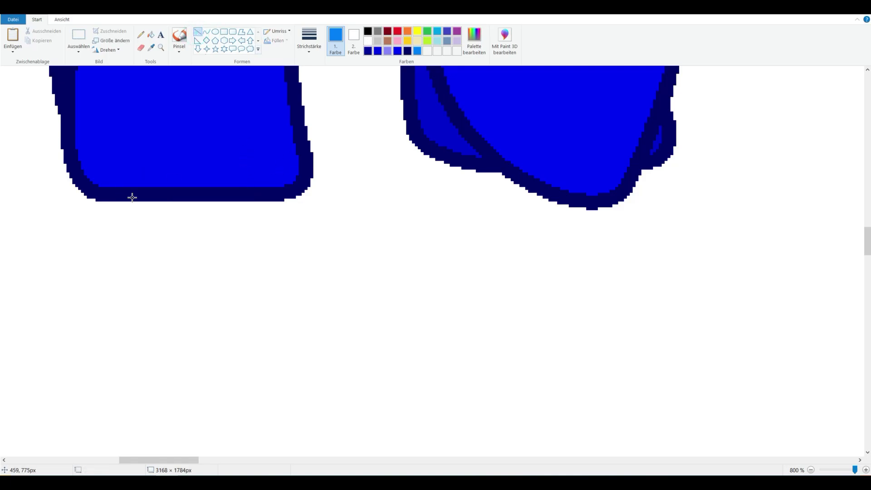
drag(132, 196, 234, 194)
key(ctrl+z)
Draw semi-transparent dark red curves across the pony's forehead and over the top of its head as the mane outline
click(161, 47)
scroll(285, 250, up, 5)
right_click(285, 250)
click(381, 268)
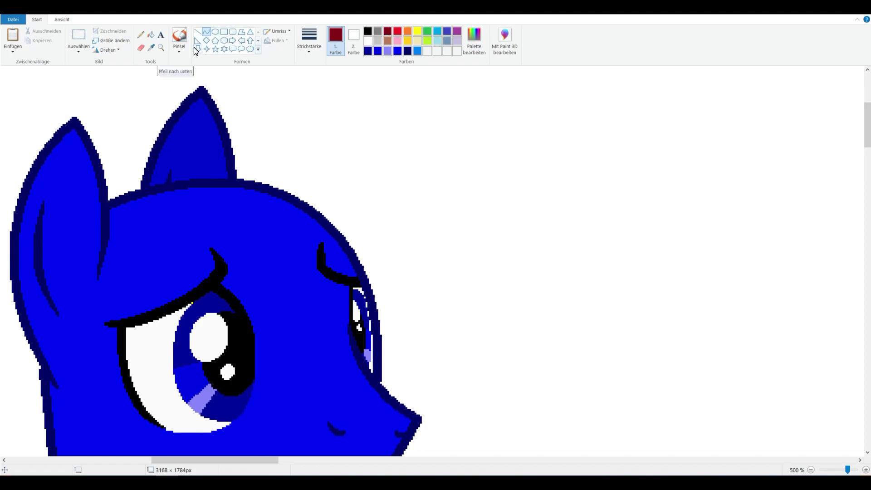
drag(96, 276, 357, 284)
drag(147, 283, 309, 204)
drag(246, 178, 109, 205)
drag(178, 193, 178, 180)
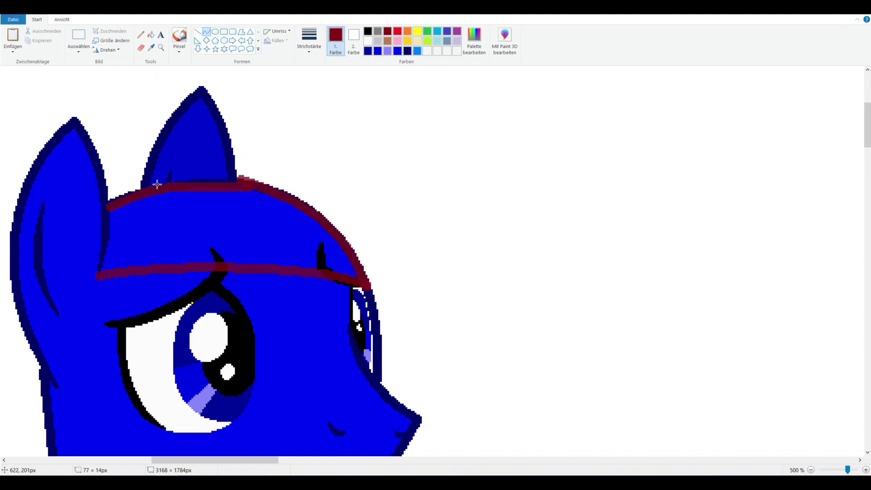
Draw jagged dark red hair strands curving out from the back of the pony's neck
scroll(313, 268, down, 6)
scroll(182, 227, up, 2)
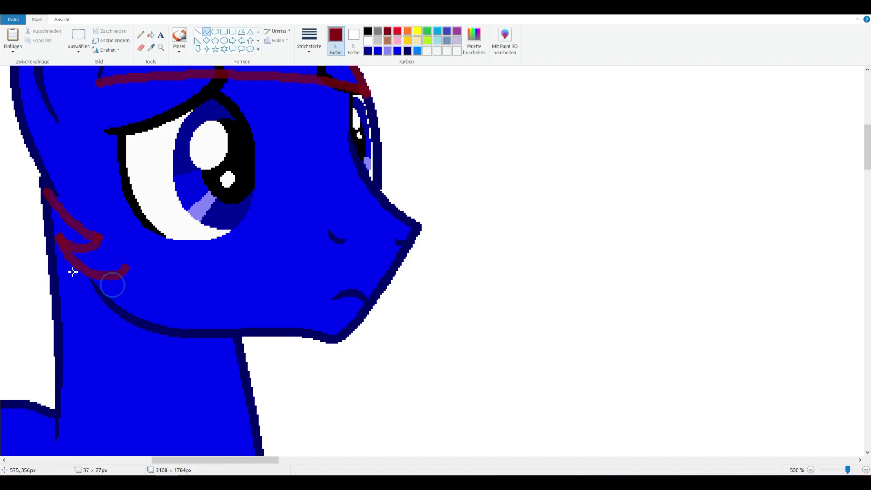
drag(129, 298, 53, 310)
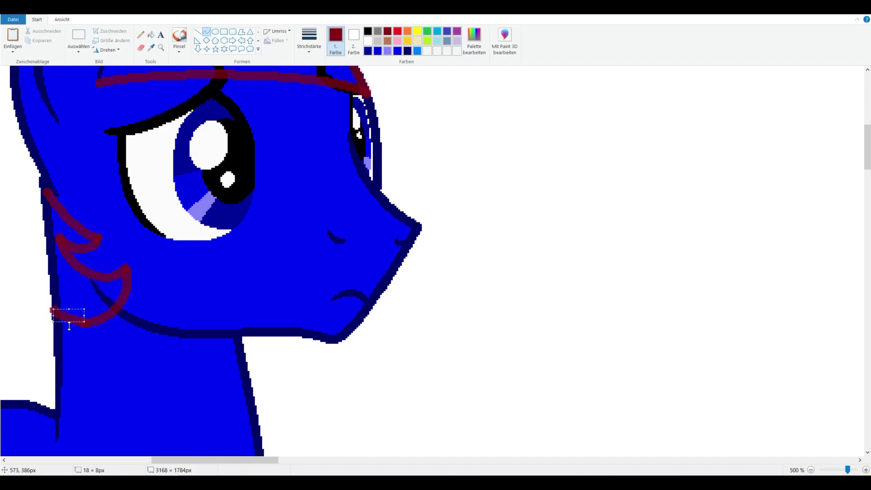
Draw the outer and inner curves of a short tail behind the pony's rump in dark red
scroll(178, 455, down, 10)
scroll(178, 456, left, 6)
scroll(363, 247, up, 5)
drag(395, 263, 308, 337)
mouse_move(352, 299)
mouse_down()
mouse_move(334, 265)
mouse_move(290, 257)
mouse_up()
drag(379, 281, 336, 349)
drag(358, 314, 349, 273)
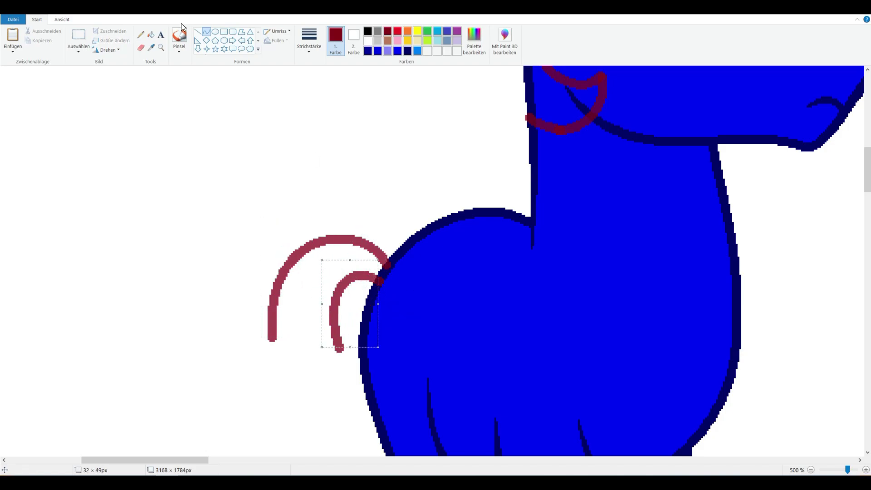
Close the tail's end with a straight dark red line and add an indigo zigzag along it
click(198, 31)
drag(272, 337, 338, 349)
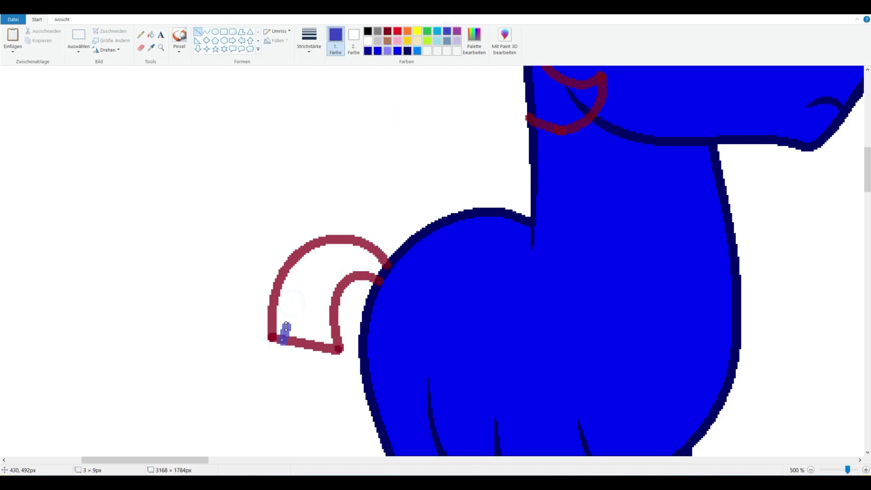
scroll(323, 295, up, 3)
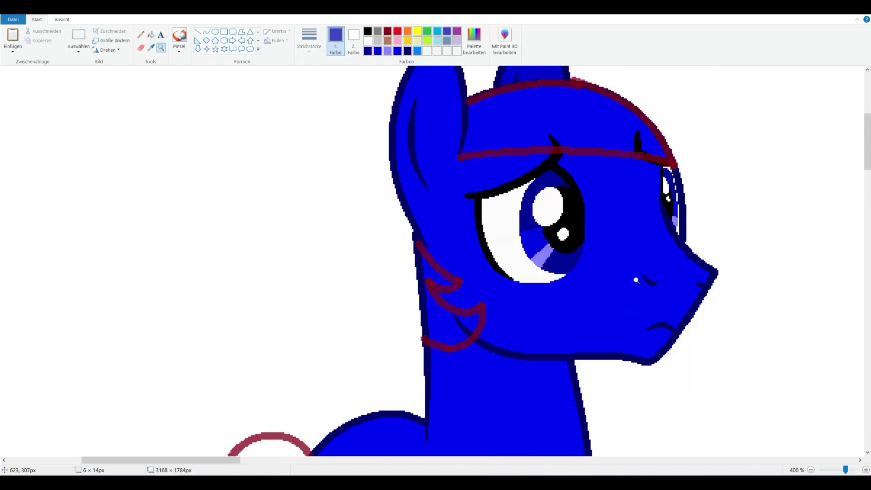
Fill the dark red mane curves on the head with light blue and the stray yellow near-eye pixel with white
scroll(301, 150, up, 3)
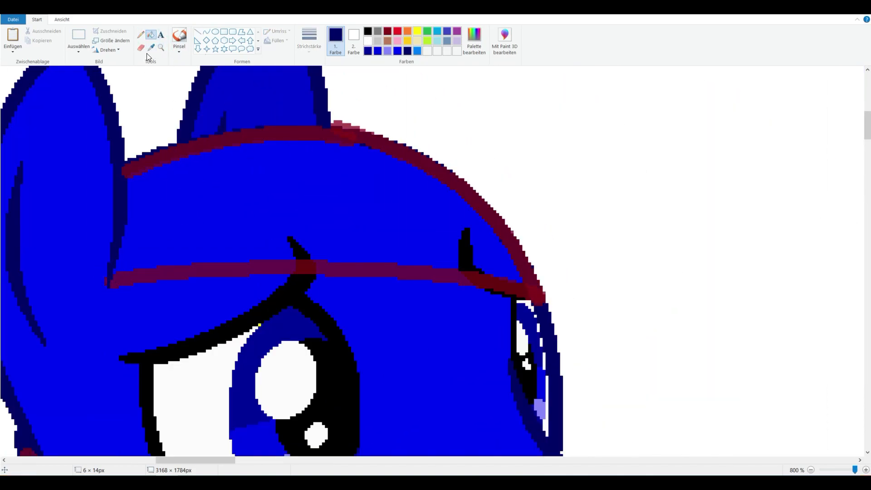
click(177, 274)
click(341, 272)
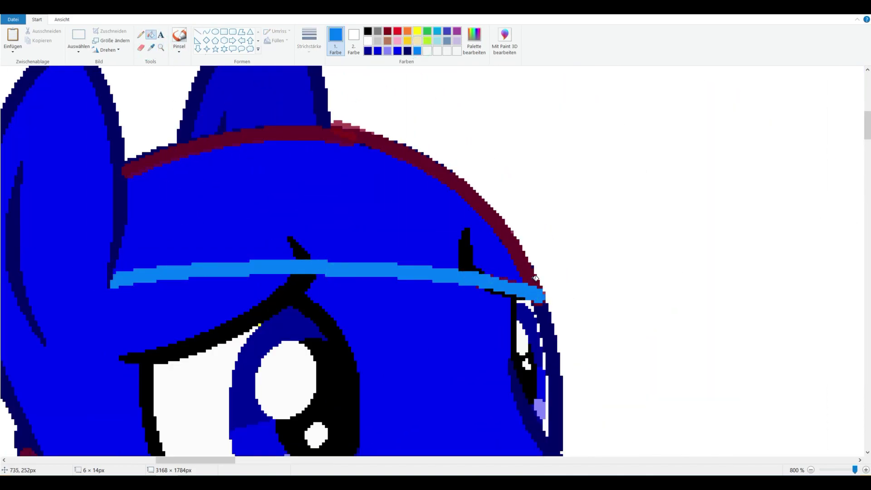
click(522, 254)
click(347, 133)
scroll(349, 297, down, 5)
scroll(349, 297, up, 5)
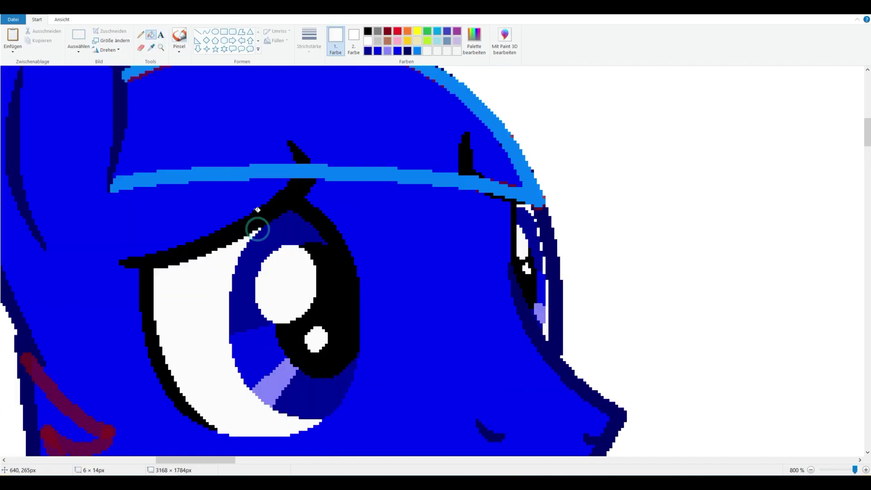
Fill the dark red hair strands at the back of the neck with light blue
scroll(163, 403, down, 5)
click(107, 144)
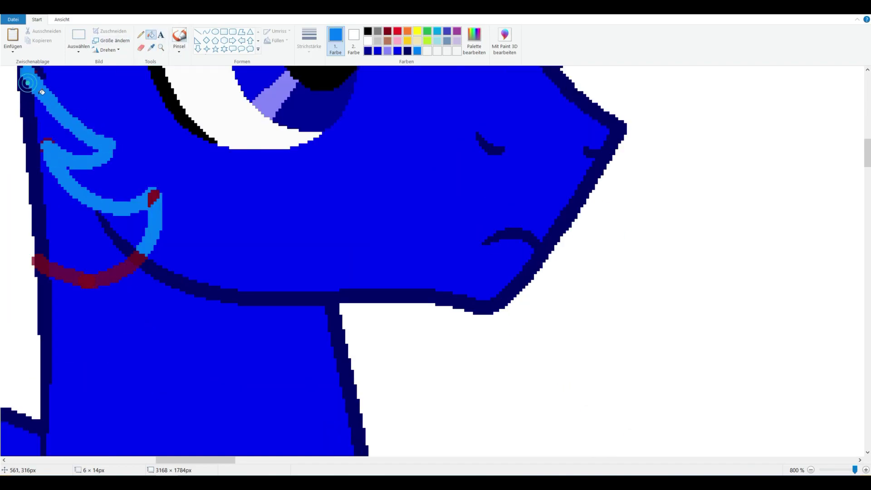
scroll(42, 92, up, 2)
click(145, 349)
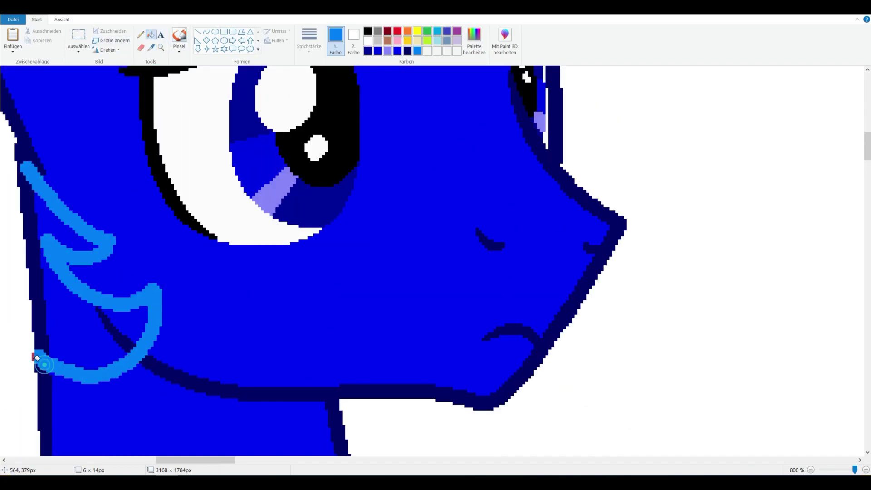
click(39, 358)
key(ctrl+z)
Close the neck strands with a light blue curve along the back of the neck
click(207, 32)
click(309, 41)
click(312, 87)
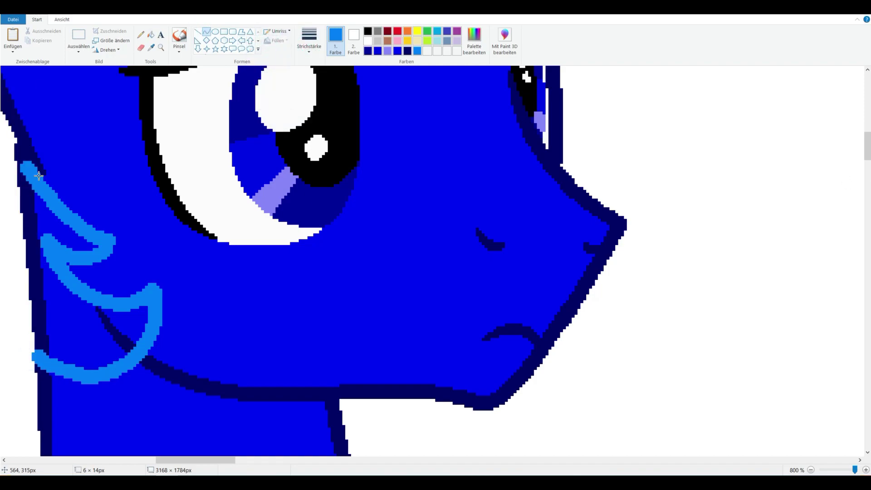
Recolour the tail outline and its zigzag end light blue, clearing the leftover dark red line with white
click(152, 34)
scroll(58, 253, down, 5)
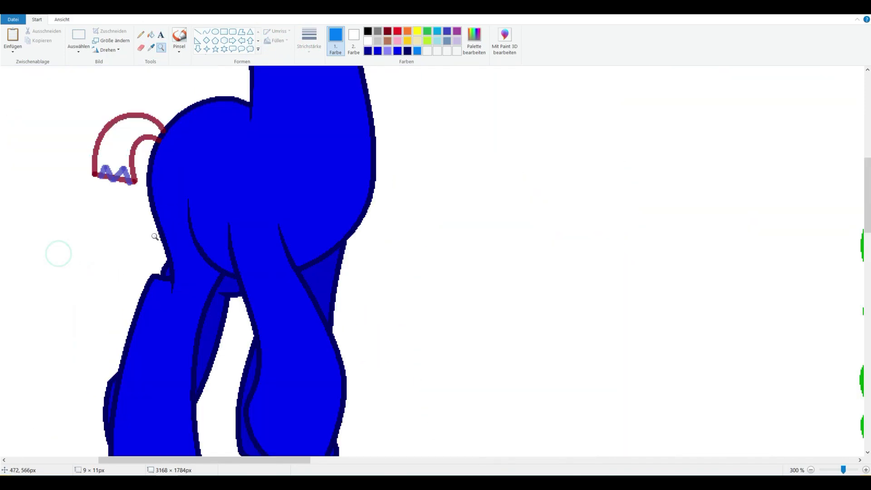
scroll(288, 145, up, 5)
click(128, 302)
click(166, 302)
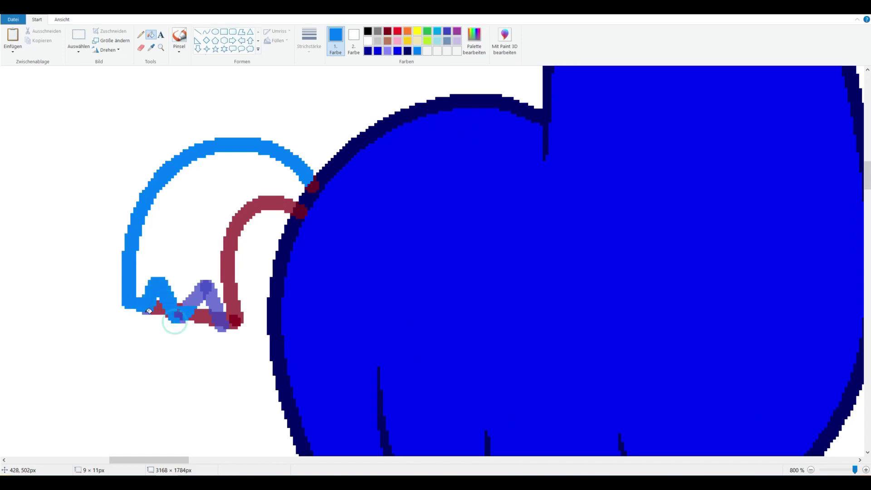
click(234, 324)
click(151, 47)
click(310, 190)
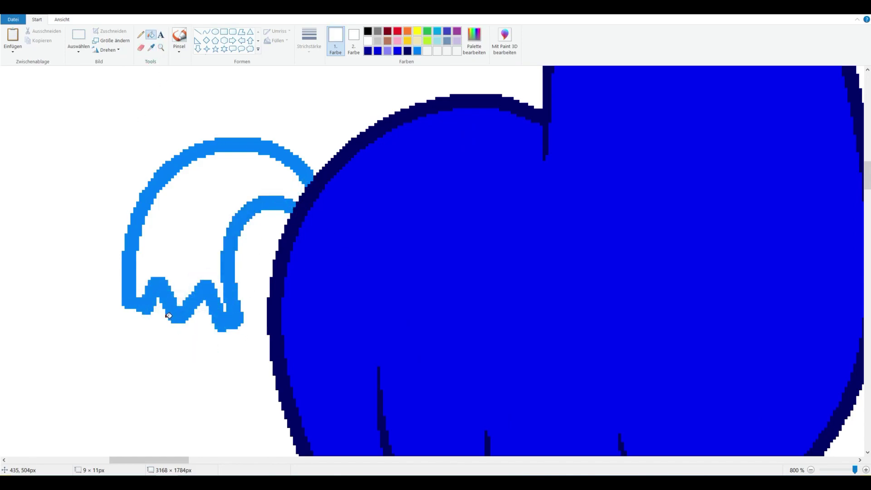
Replace the leftover dark red pixels along the head's mane outline with light blue, using the colour-replacing eraser
scroll(204, 250, down, 7)
scroll(299, 218, up, 7)
click(152, 47)
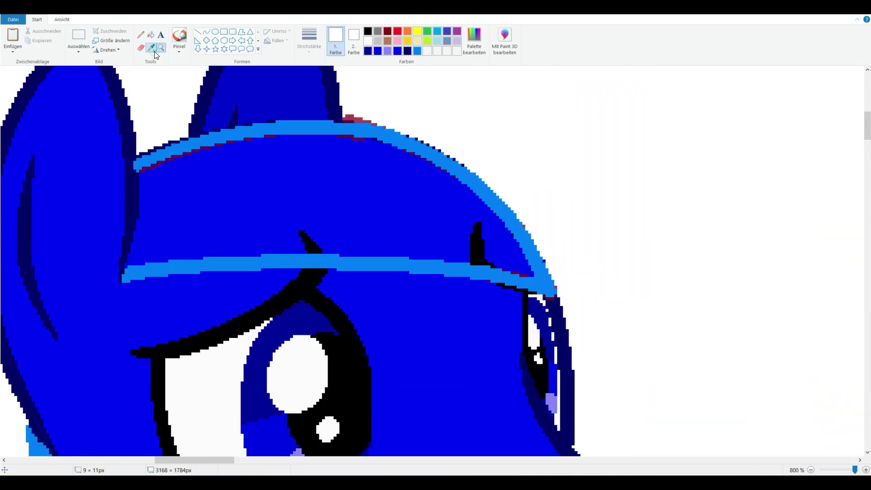
right_click(143, 167)
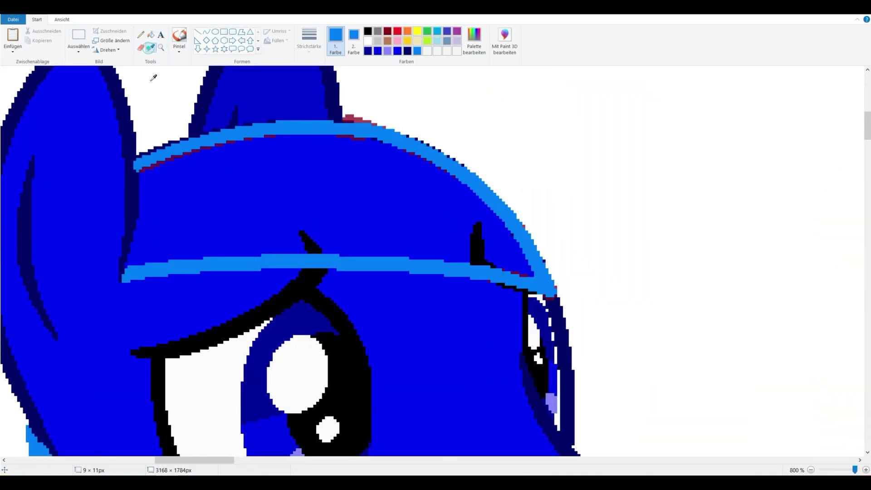
click(549, 298)
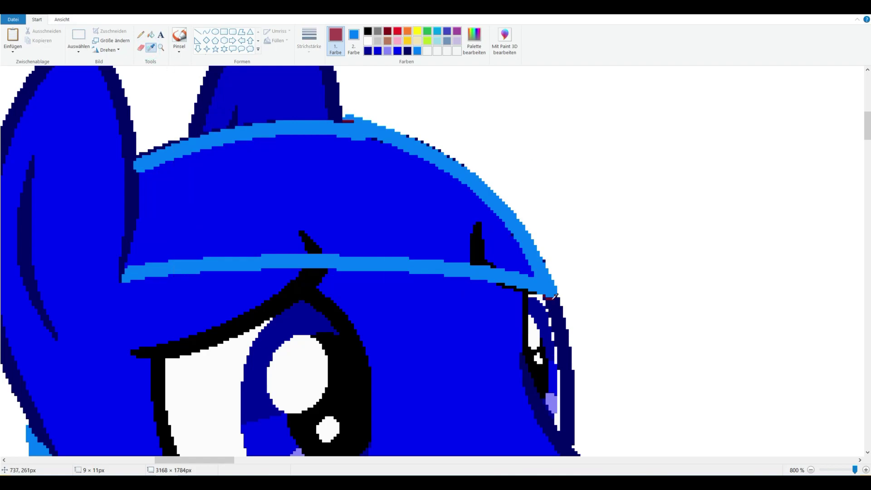
drag(555, 296, 190, 132)
Replace the stray white and navy pixels along the mane's upper edge with light blue
click(151, 48)
click(417, 139)
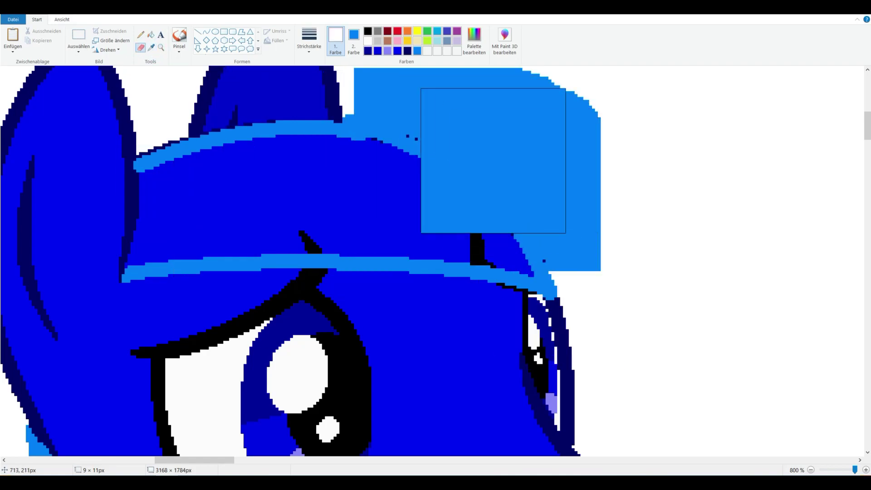
click(417, 139)
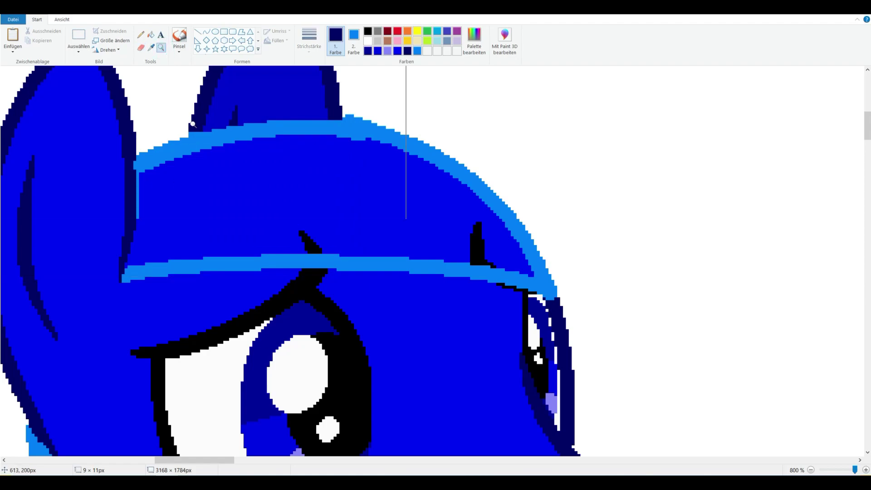
click(133, 179)
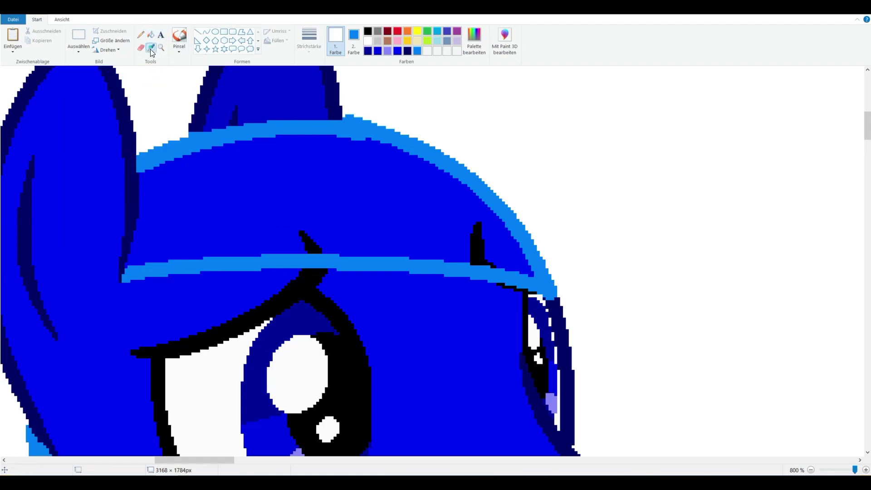
Try to fill the mane area above the forehead line with white
click(311, 245)
click(290, 193)
key(ctrl+z)
scroll(171, 217, down, 8)
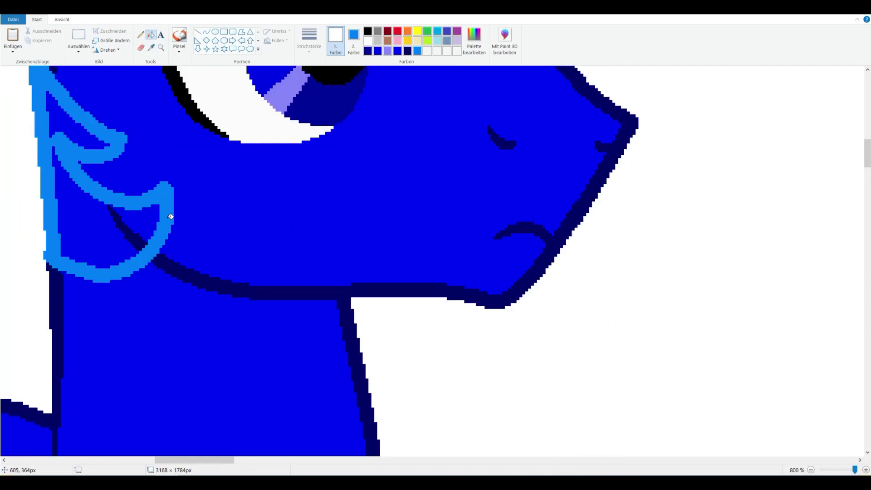
Fill the insides of the two mane locks at the back of the neck with white, including the line crossing the lower lock
click(130, 231)
click(126, 213)
key(ctrl+z)
click(74, 97)
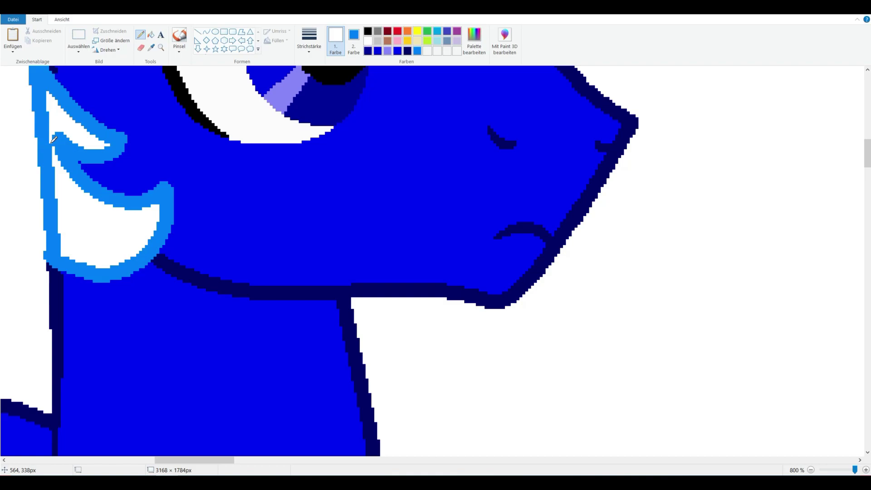
scroll(88, 158, down, 3)
scroll(375, 266, up, 10)
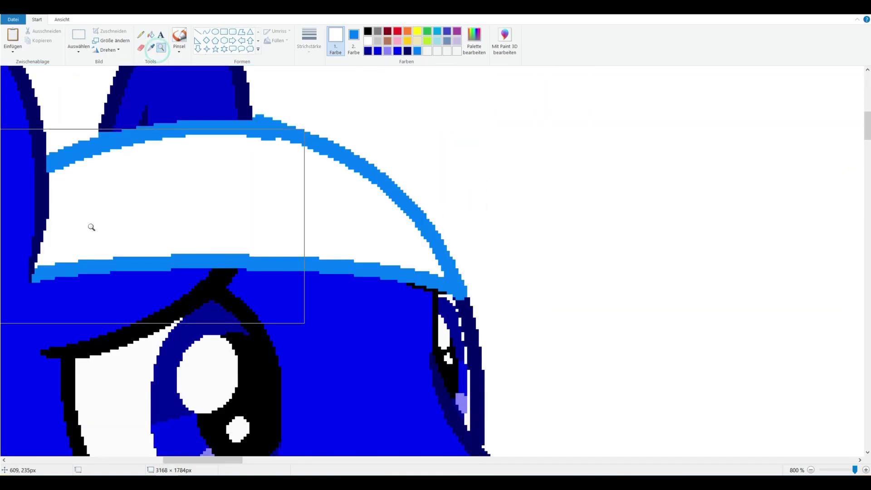
Sharpen the light blue mane outline's front tip and the ends of both neck locks with filled points
click(206, 31)
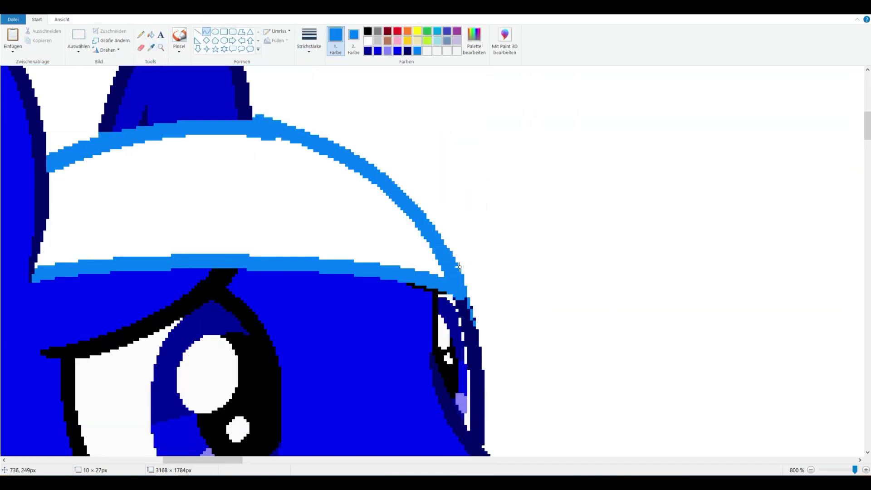
click(151, 34)
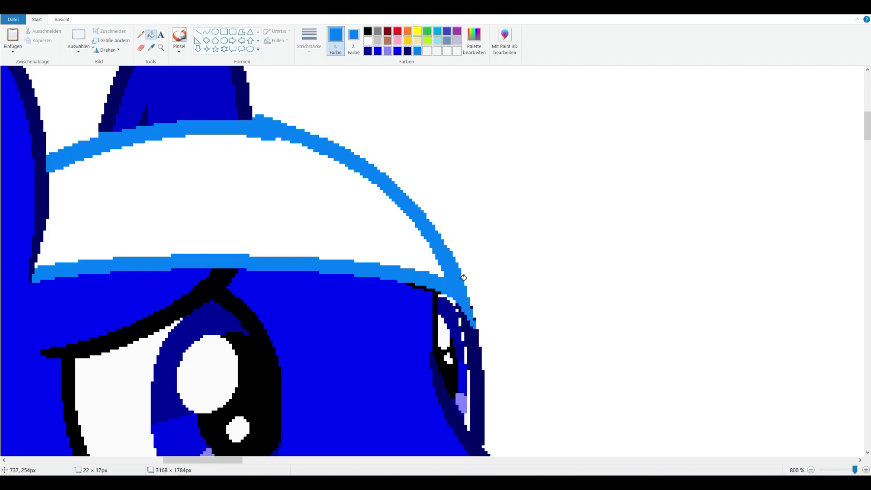
scroll(390, 372, left, 8)
scroll(390, 372, down, 10)
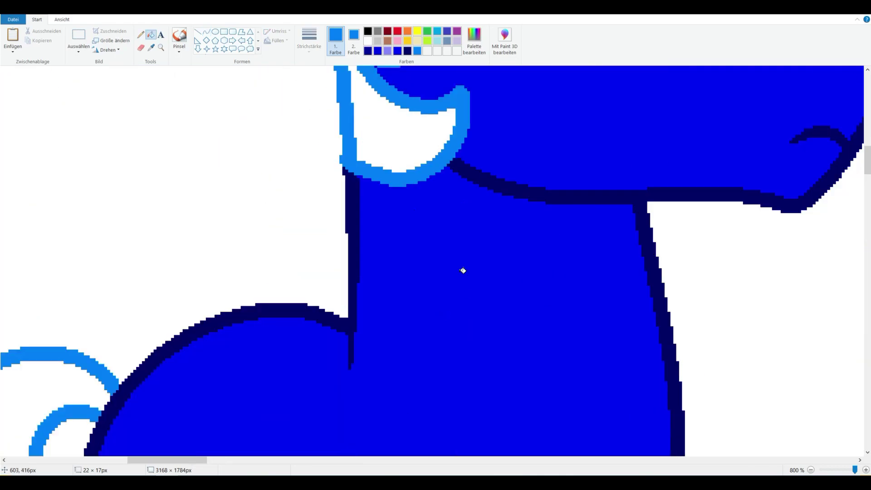
scroll(439, 195, up, 3)
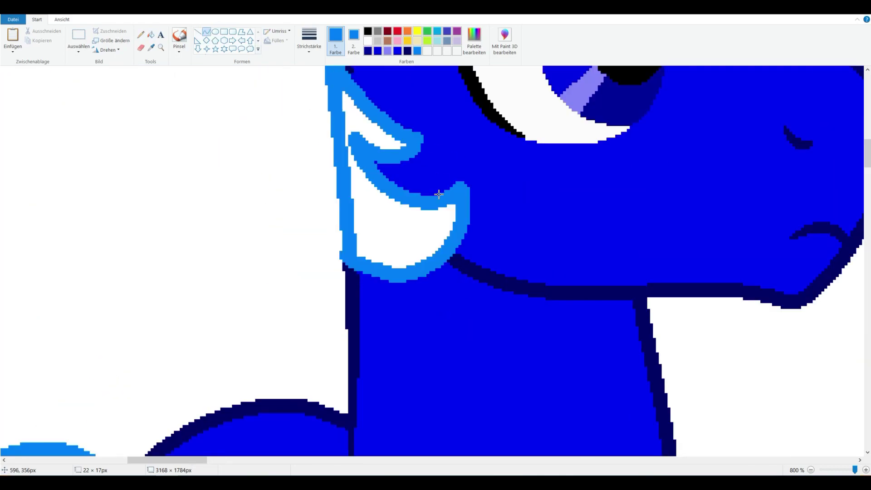
click(465, 178)
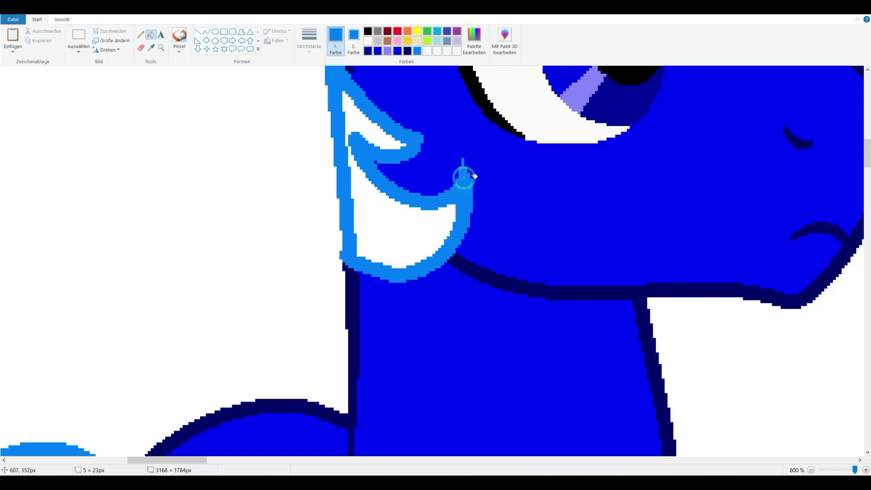
click(347, 135)
click(150, 34)
drag(448, 128, 423, 137)
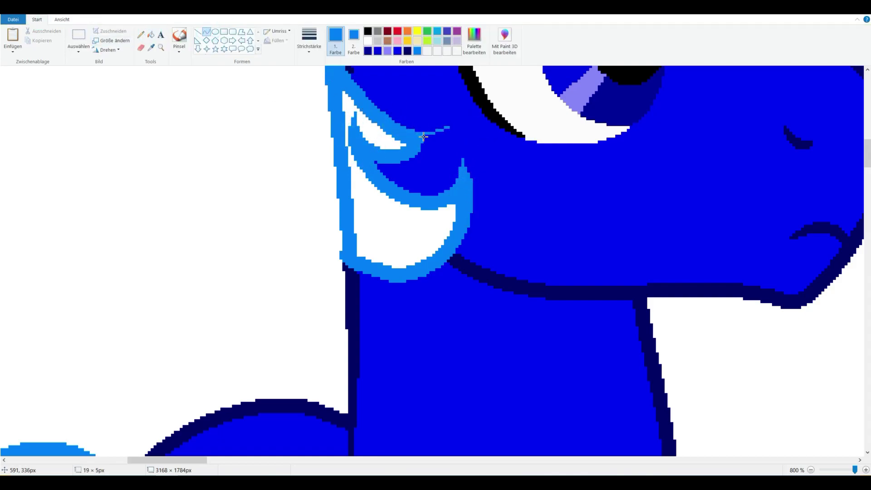
click(415, 157)
click(151, 33)
Sharpen the peaks and corners of the tail's zigzag end into pointed tips filled with light blue
scroll(154, 302, up, 3)
scroll(154, 302, down, 8)
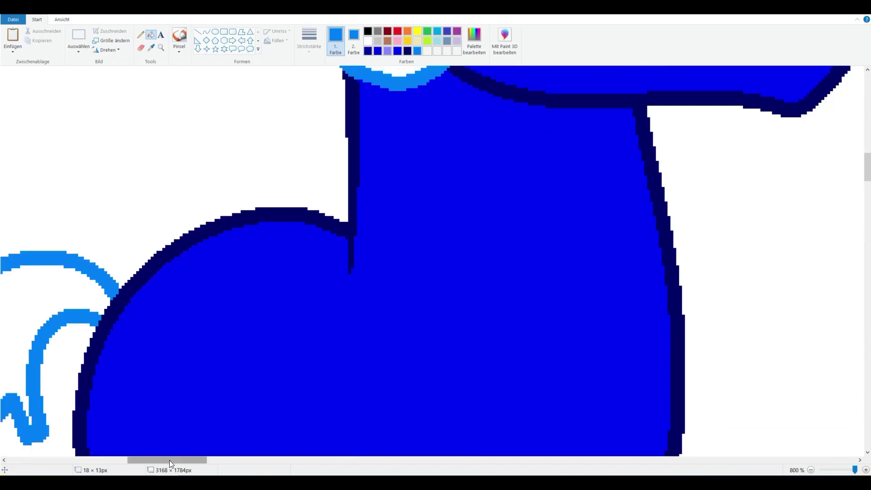
click(206, 31)
drag(52, 166, 63, 257)
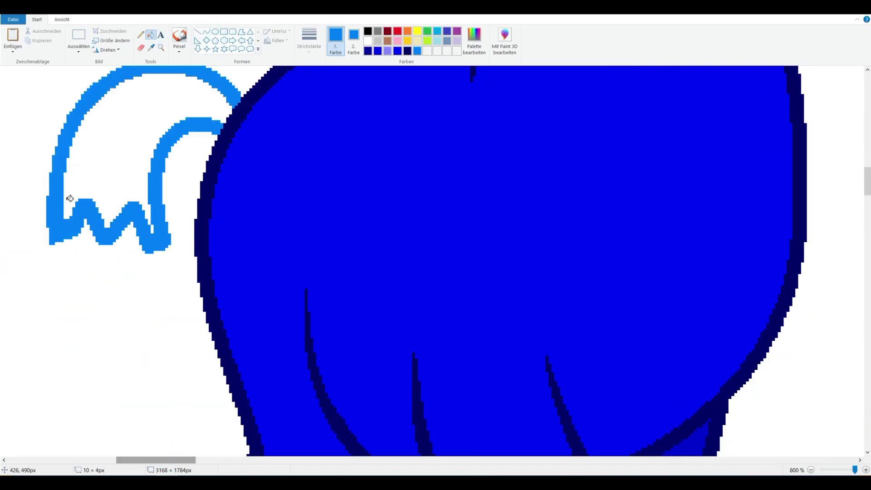
click(197, 31)
drag(78, 209, 81, 185)
drag(83, 219, 105, 258)
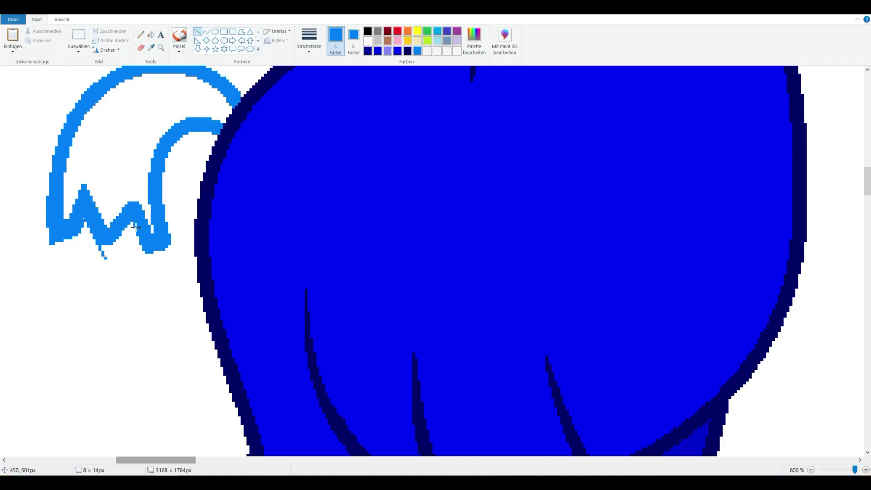
click(152, 34)
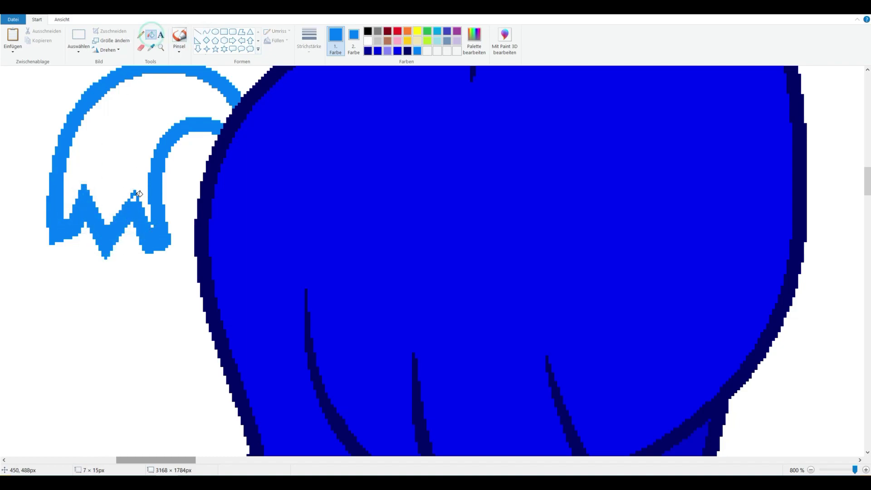
drag(156, 141, 175, 245)
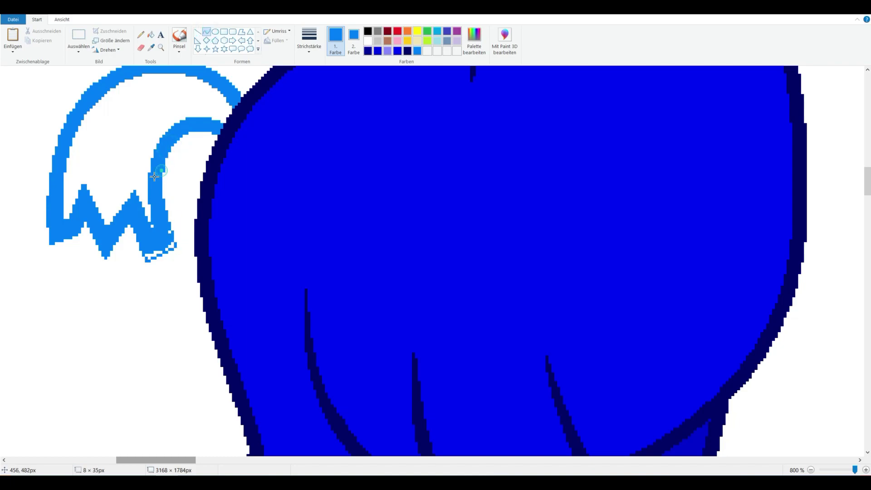
click(151, 35)
Mix a paler tint of the light blue and fill the pony's mane and tail with it
click(161, 48)
right_click(251, 282)
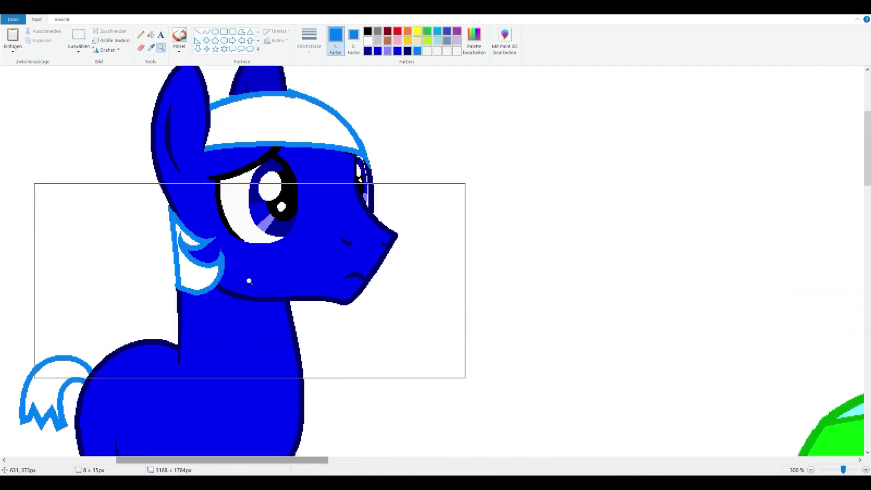
click(64, 347)
click(471, 47)
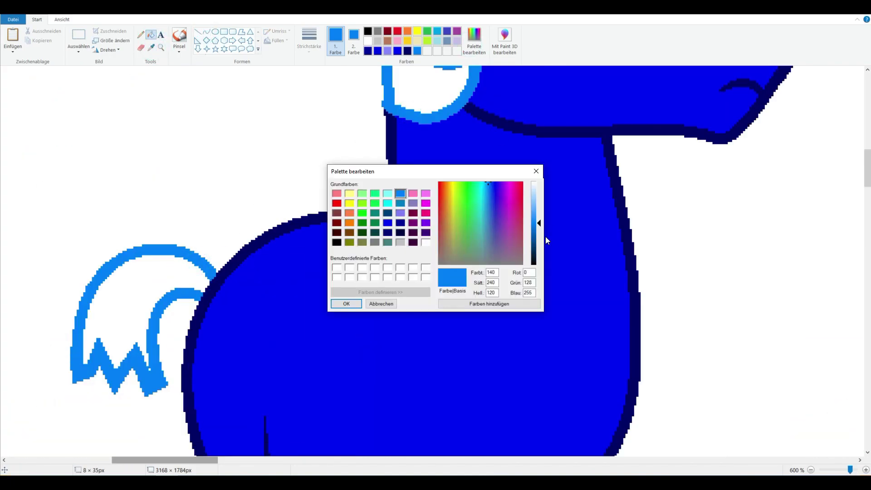
drag(546, 236, 545, 200)
click(348, 301)
scroll(454, 234, up, 10)
scroll(539, 229, down, 4)
scroll(307, 189, down, 3)
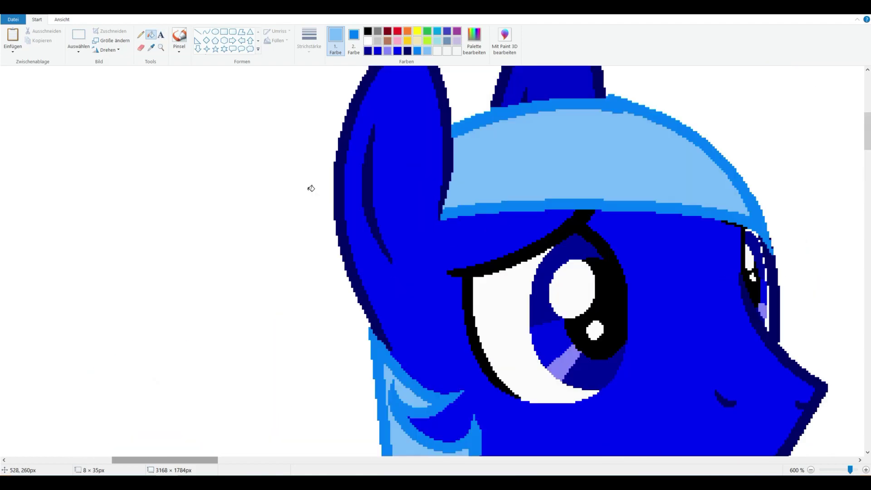
Draw three strand lines down the front mane in the outline's light blue, using the third line thickness
click(161, 48)
click(257, 149)
click(121, 100)
click(206, 31)
click(309, 39)
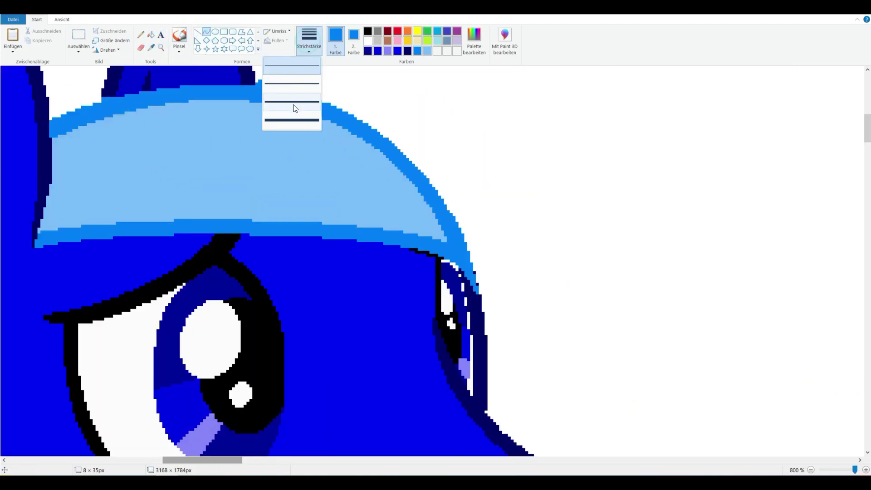
click(294, 107)
drag(104, 120, 152, 222)
drag(136, 168, 147, 163)
drag(276, 100, 292, 222)
drag(310, 171, 363, 177)
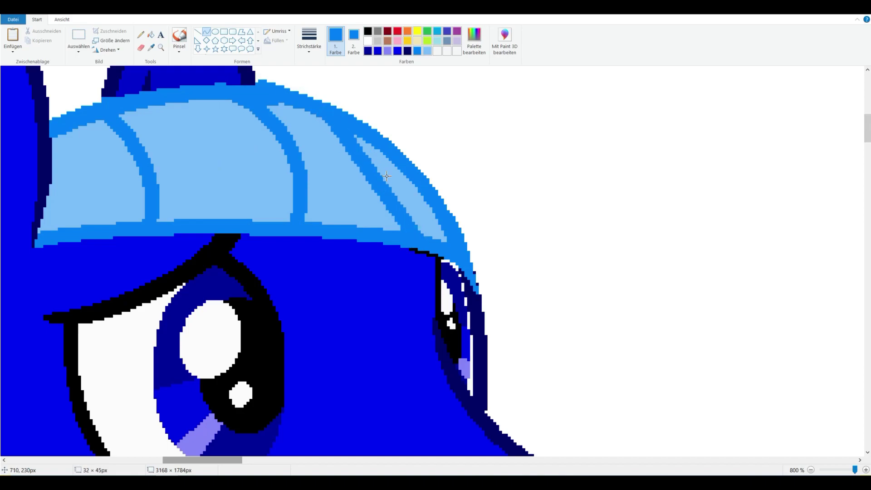
Draw curved light blue strand lines along the tail from its base towards the zigzag end
scroll(372, 273, down, 5)
scroll(372, 416, left, 3)
drag(199, 460, 147, 461)
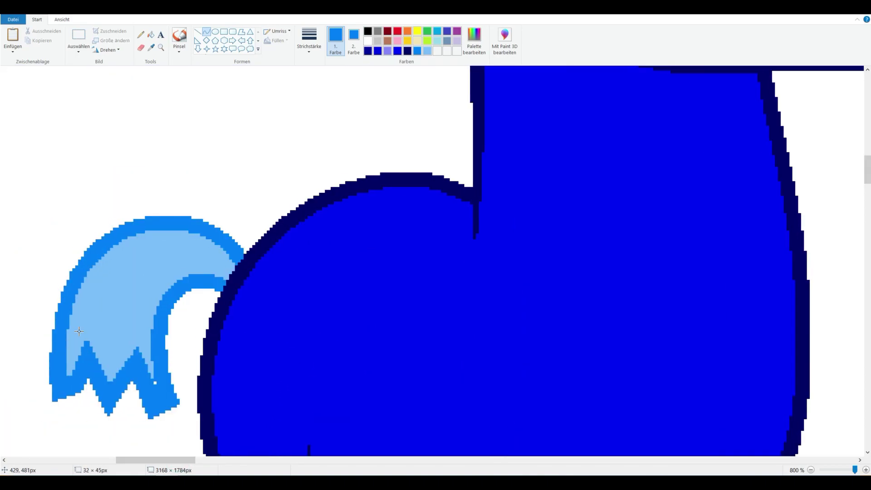
drag(221, 279, 136, 345)
drag(172, 299, 191, 263)
drag(191, 318, 222, 279)
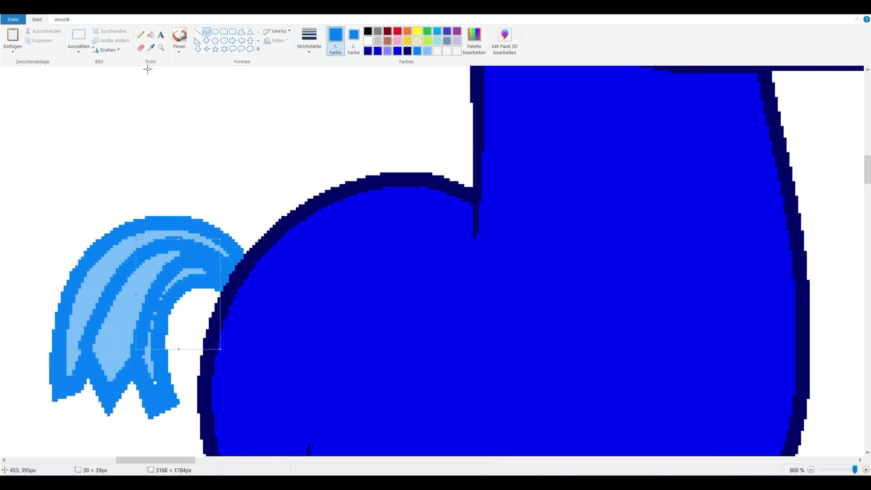
Copy the braided reference pony and delete it from the canvas
click(162, 47)
right_click(233, 226)
right_click(238, 222)
drag(184, 78, 366, 271)
right_click(186, 195)
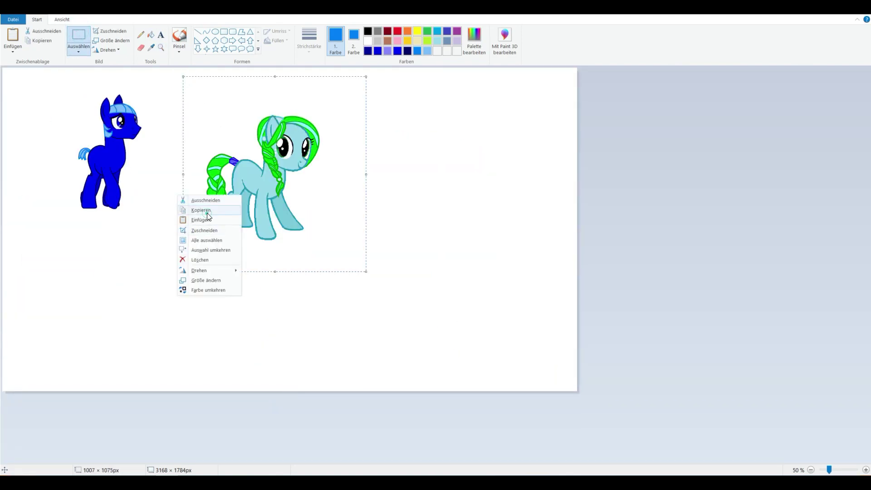
click(196, 259)
key(Delete)
Select the finished blue pony and crop the picture to it
drag(69, 88, 145, 218)
drag(143, 217, 77, 198)
key(ctrl+shift+x)
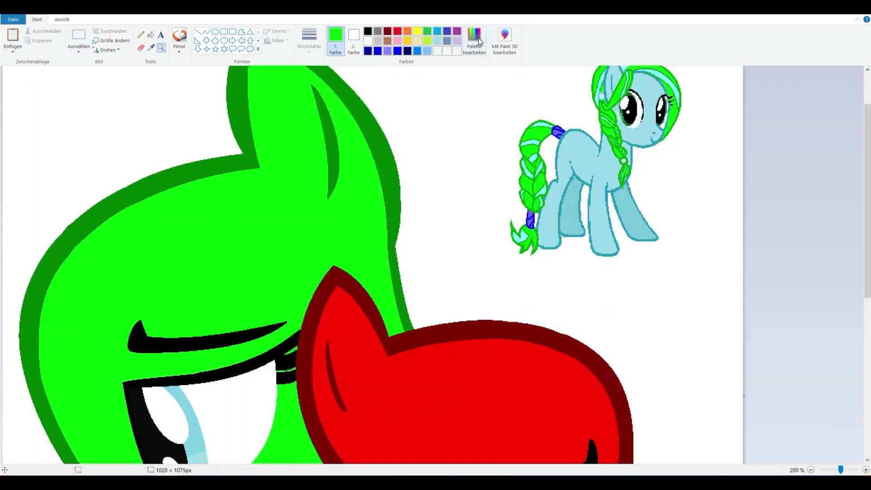
Recolour the large green pony's coat with the bright green basic colour (red 0, green 255, blue 64)
click(474, 41)
click(375, 202)
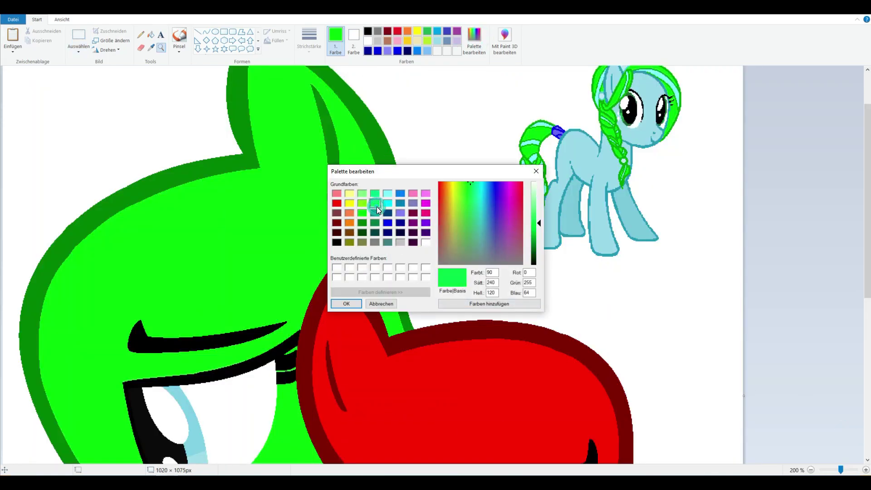
click(346, 303)
click(150, 34)
scroll(248, 273, down, 5)
click(227, 330)
Shorten the canvas from its lower edge to 1020 × 974 px
click(161, 48)
right_click(204, 272)
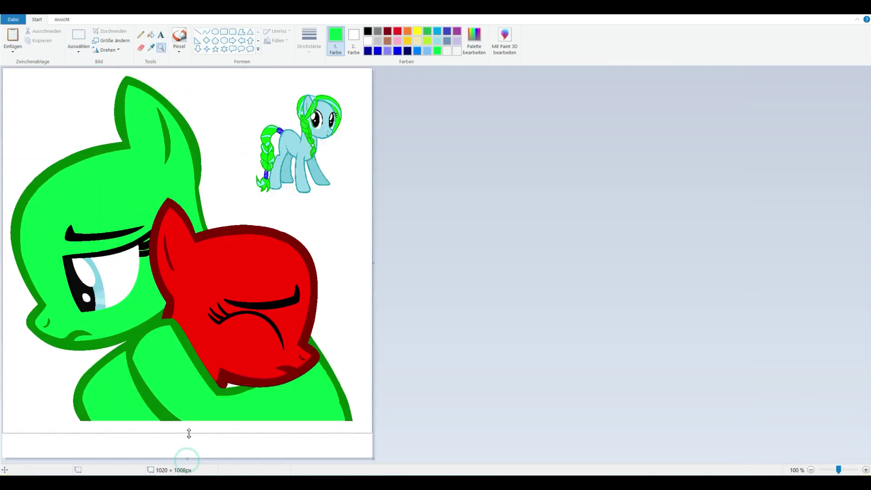
click(185, 296)
Mix a dark green (red 0, green 108, blue 28) and fill the large pony's outlines and inner-ear mark with it
click(370, 77)
click(474, 41)
click(366, 222)
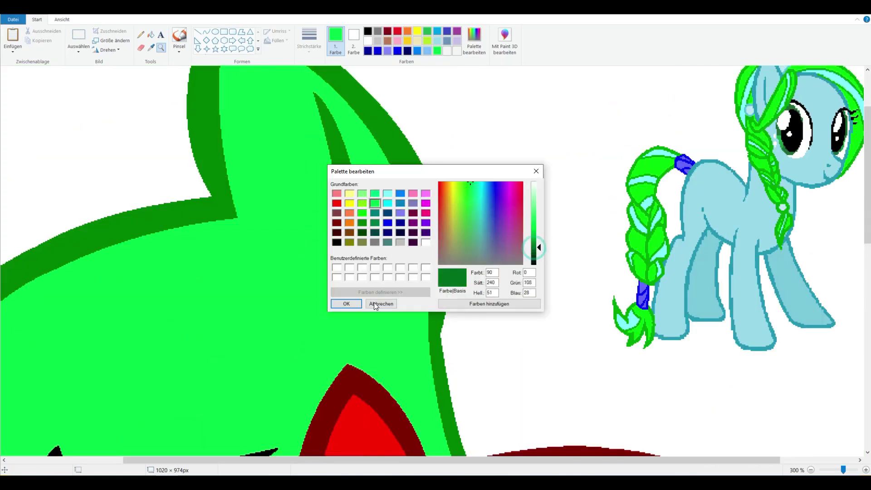
click(346, 303)
click(209, 142)
click(347, 190)
scroll(202, 243, down, 10)
scroll(203, 243, up, 8)
scroll(307, 202, down, 5)
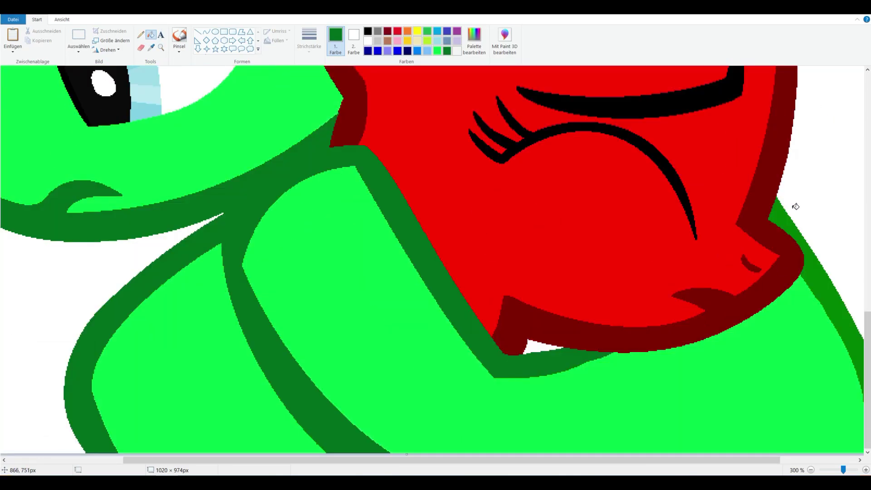
scroll(793, 204, up, 5)
scroll(539, 335, down, 5)
scroll(457, 302, up, 5)
Fill the upper and lower parts of the green pony's iris with yellow (red 255, green 255, blue 0)
drag(161, 460, 113, 454)
click(161, 48)
right_click(195, 208)
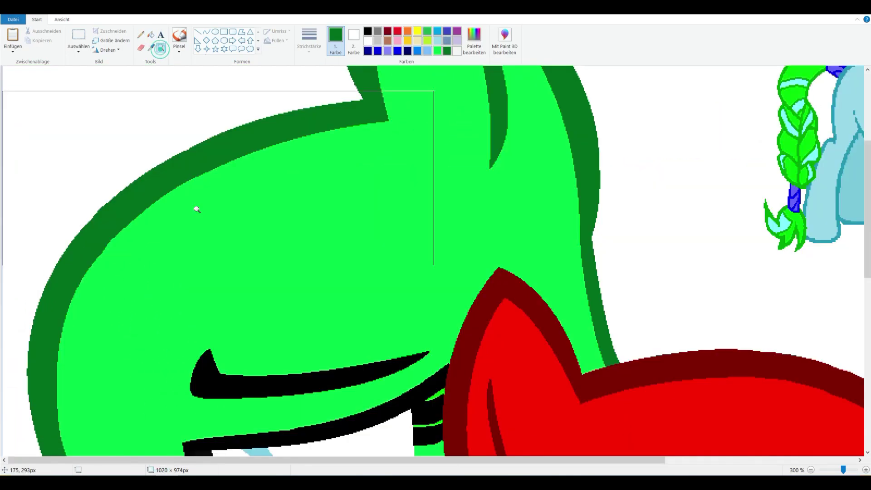
scroll(297, 202, down, 5)
scroll(302, 208, up, 5)
scroll(231, 345, down, 1)
click(230, 345)
click(474, 41)
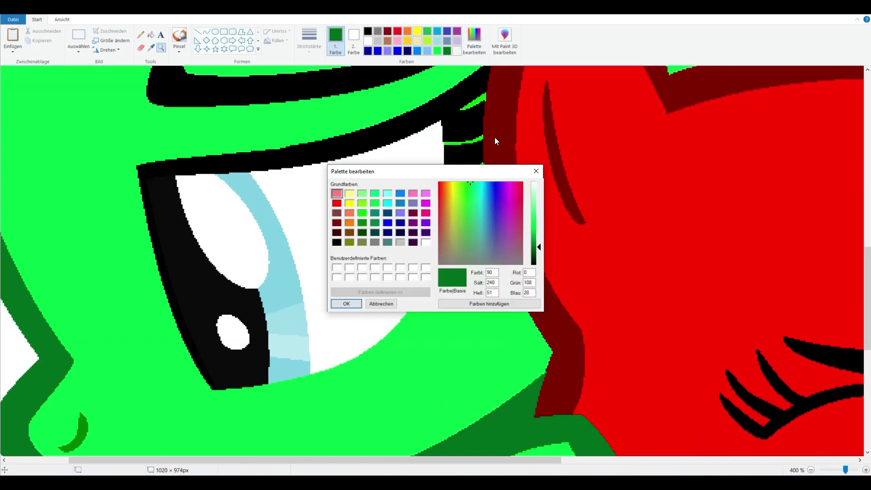
click(350, 203)
click(346, 303)
click(150, 34)
click(254, 209)
click(288, 372)
Mix two progressively paler yellows and fill the iris's two middle bands with them
click(474, 41)
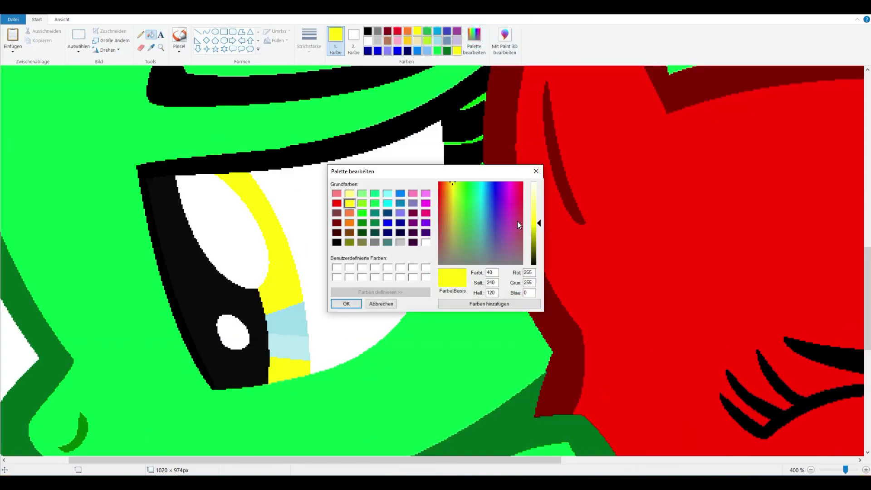
click(359, 305)
click(287, 317)
click(474, 41)
click(534, 184)
click(346, 304)
click(301, 346)
Add a darker shade of the iris yellow to the custom colours and set dark red as the drawing colour
right_click(220, 189)
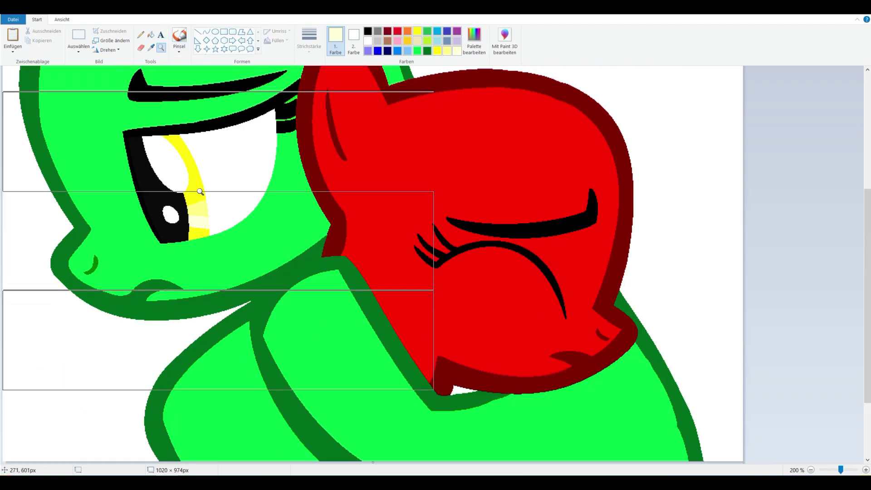
click(188, 230)
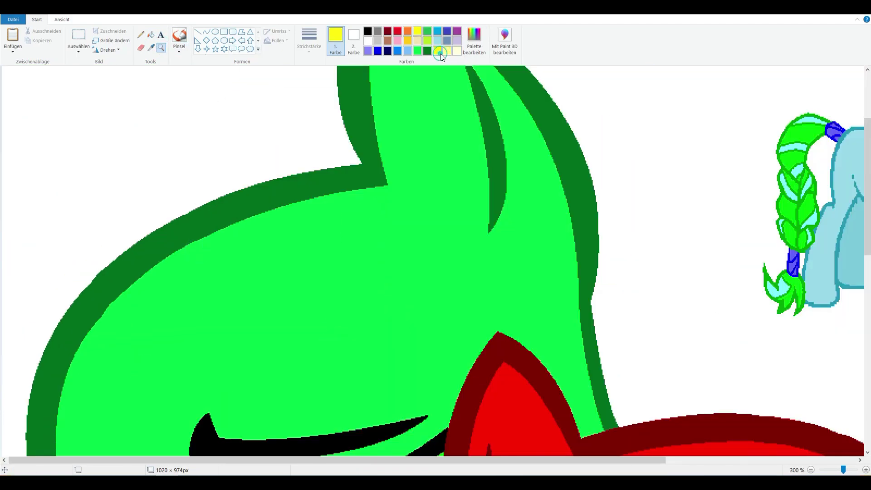
click(474, 40)
click(346, 303)
click(388, 30)
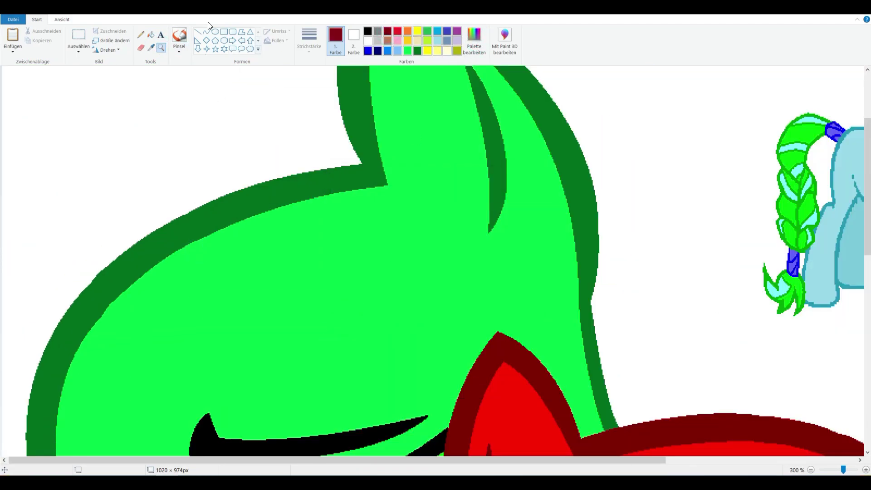
click(198, 31)
click(276, 31)
click(272, 75)
Try to draw a dark red curve along the green pony's forehead
scroll(320, 89, down, 10)
scroll(207, 189, up, 15)
scroll(207, 188, down, 4)
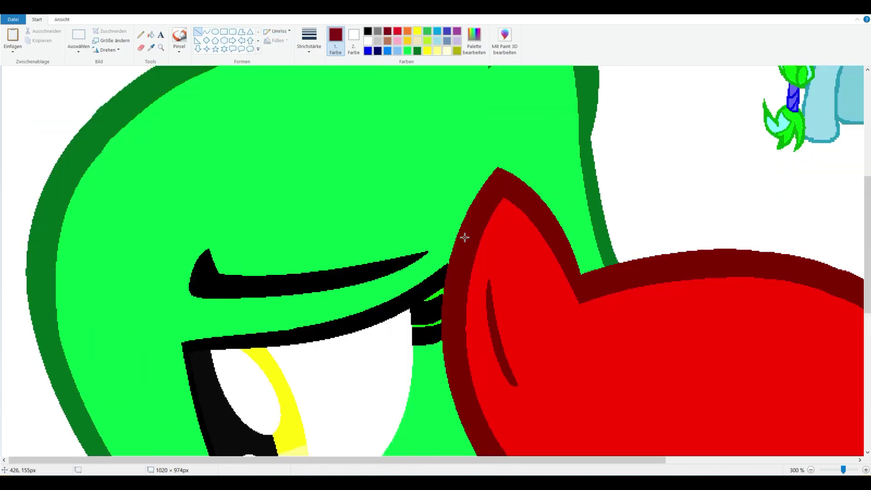
scroll(208, 188, up, 4)
click(206, 31)
mouse_move(137, 289)
mouse_down()
mouse_move(348, 205)
mouse_move(295, 200)
mouse_up()
key(ctrl+z)
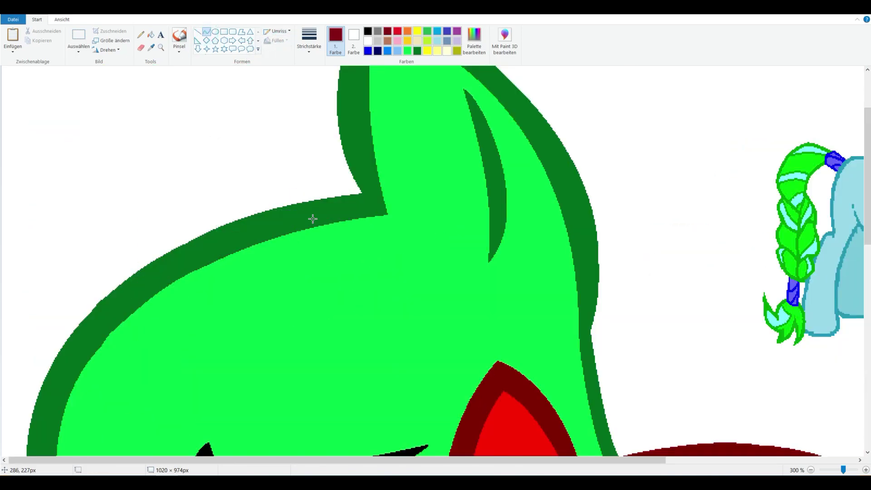
Draw a test line across the dark green chin outline, widen the stroke until it matches the outline's thickness, and undo the line
scroll(311, 218, down, 12)
click(161, 47)
click(195, 293)
scroll(194, 293, up, 3)
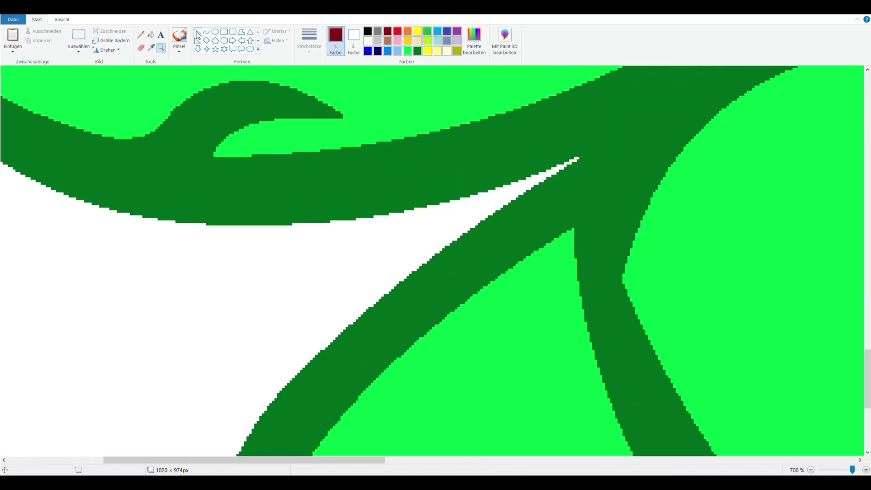
mouse_move(208, 190)
mouse_down()
mouse_move(287, 191)
mouse_move(279, 191)
mouse_up()
key(ctrl+plus)
key(ctrl+plus)
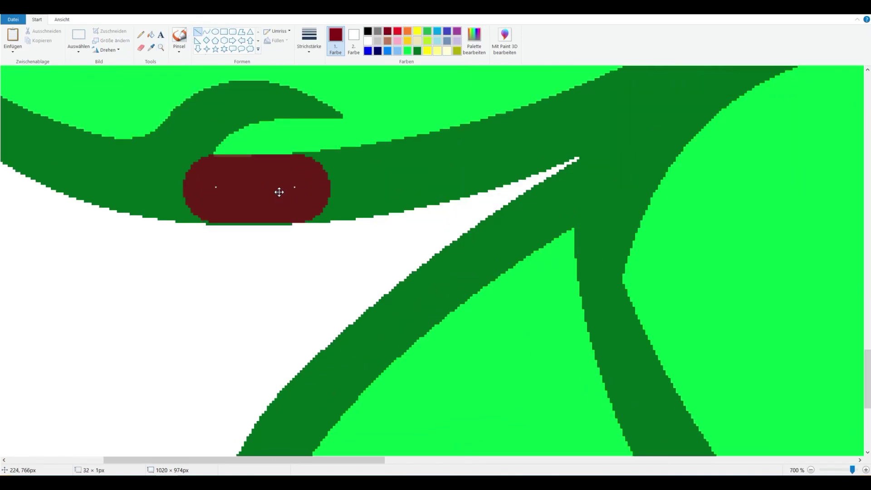
key(ctrl+z)
Draw a thick dark red curve from the green pony's ear base to the front of its forehead, bent as the fringe's lower edge
click(161, 47)
scroll(178, 233, down, 5)
scroll(178, 232, up, 3)
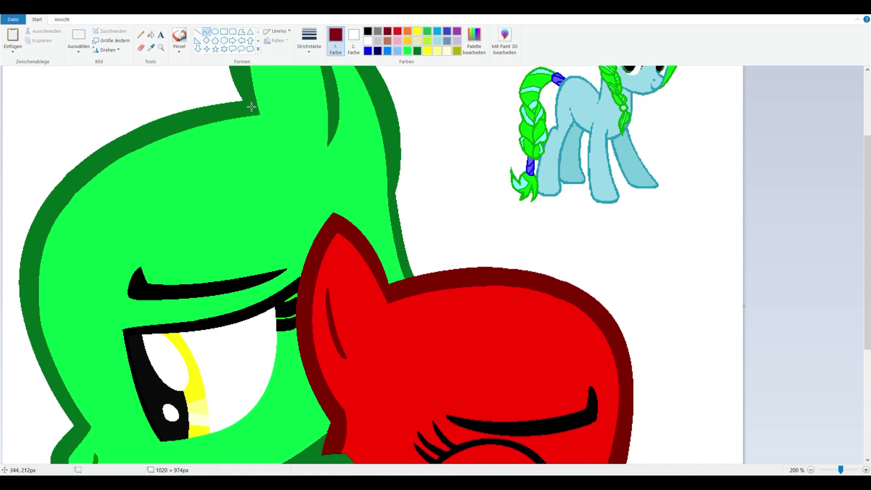
scroll(215, 308, up, 5)
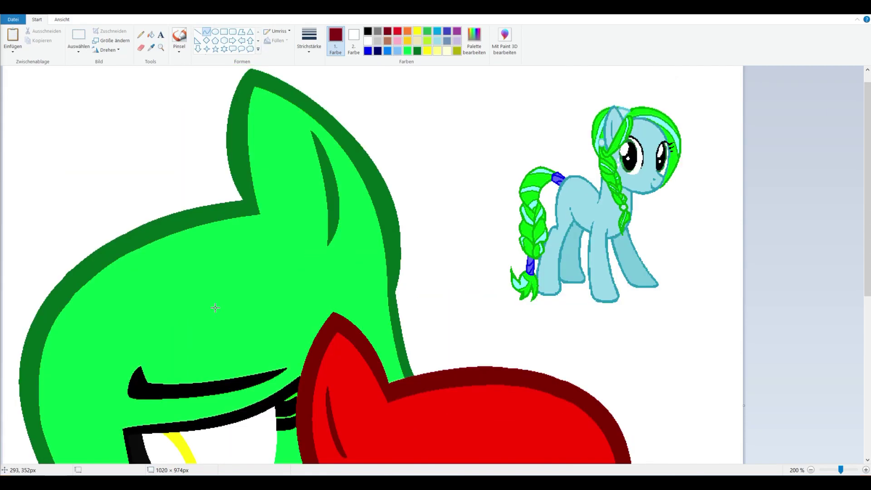
drag(252, 195, 39, 448)
drag(278, 301, 260, 317)
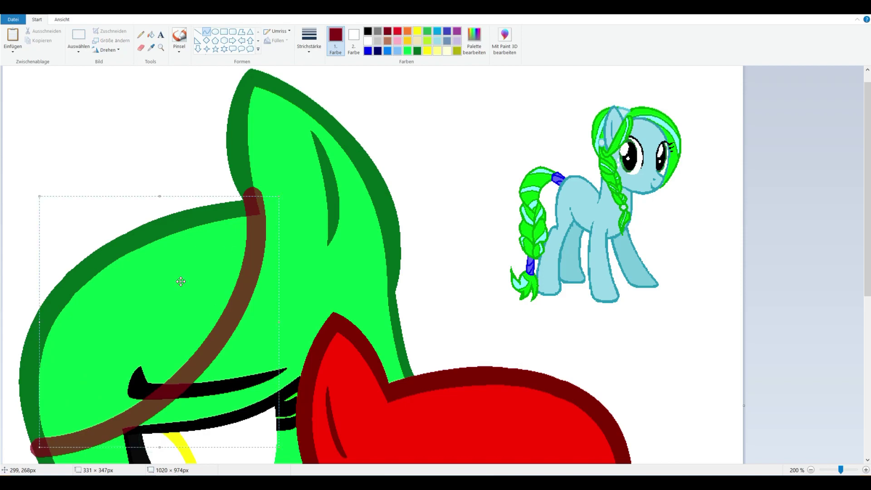
Trace the green pony's forehead outline with dark red curves in two sections, replacing the single long curve, to close the fringe shape
drag(179, 279, 48, 220)
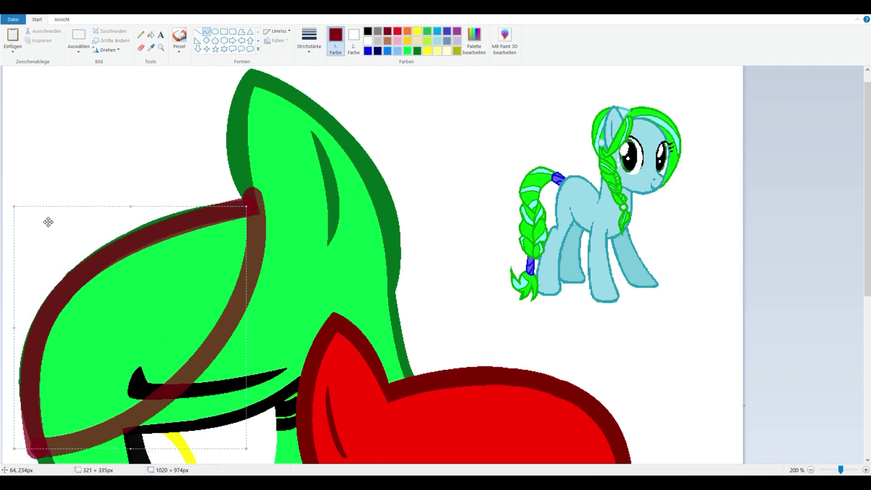
key(ctrl+z)
drag(54, 304, 39, 451)
drag(39, 390, 24, 389)
click(19, 367)
mouse_move(49, 303)
mouse_down()
mouse_move(252, 195)
mouse_move(86, 237)
mouse_up()
click(89, 238)
scroll(196, 281, down, 4)
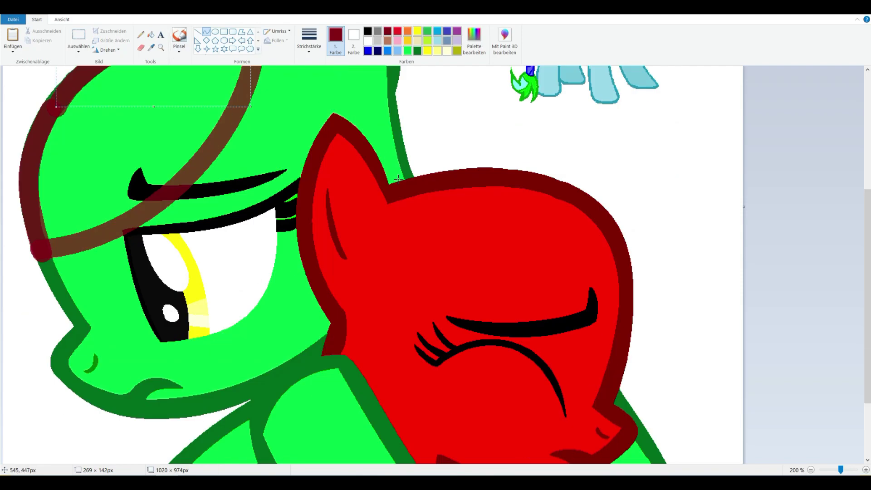
Draw three thick dark red curves forming a small pointed mane tuft behind the green pony's neck
click(161, 47)
click(448, 130)
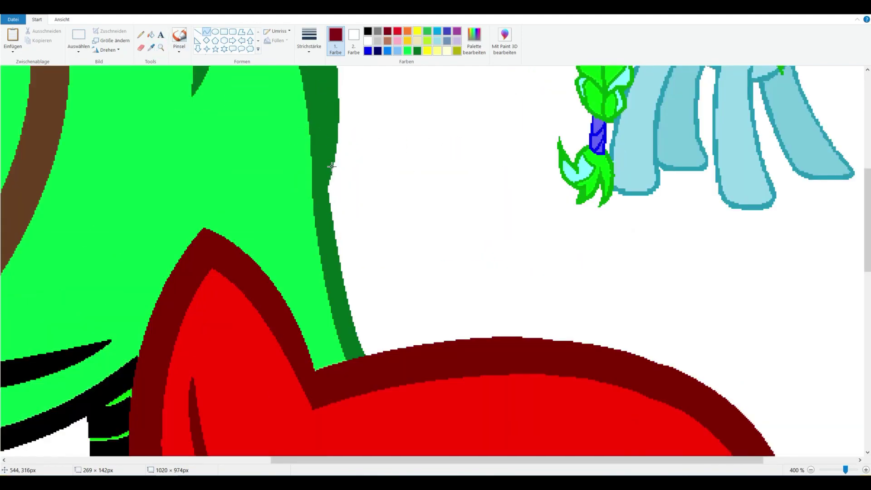
drag(332, 166, 428, 272)
mouse_move(350, 224)
mouse_down()
mouse_move(340, 311)
mouse_move(370, 317)
mouse_up()
drag(317, 173, 329, 239)
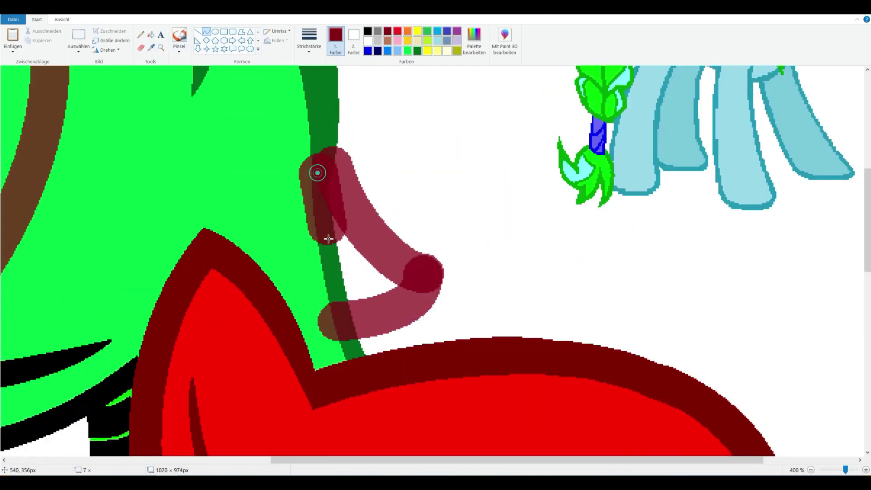
click(161, 47)
right_click(151, 405)
scroll(160, 181, left, 5)
right_click(158, 192)
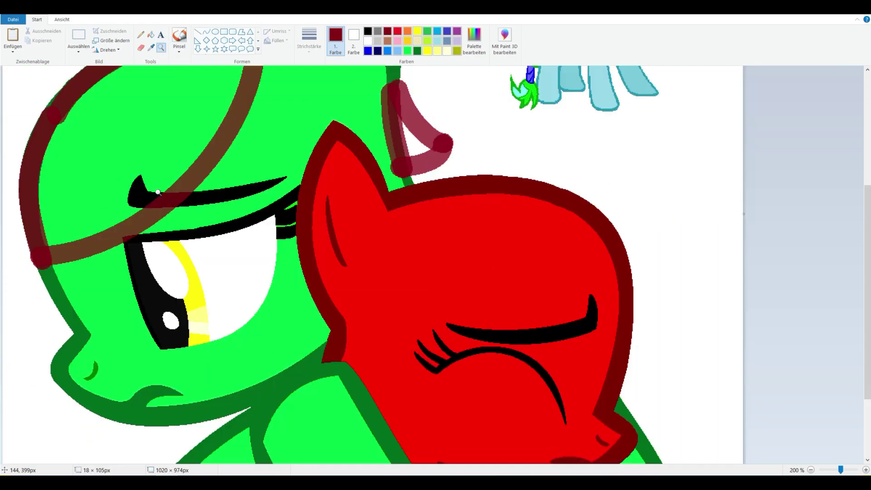
Restore the ear's dark green outline where the fringe overlaps it, separating it from the fringe with a tiny dark green line
scroll(158, 192, up, 5)
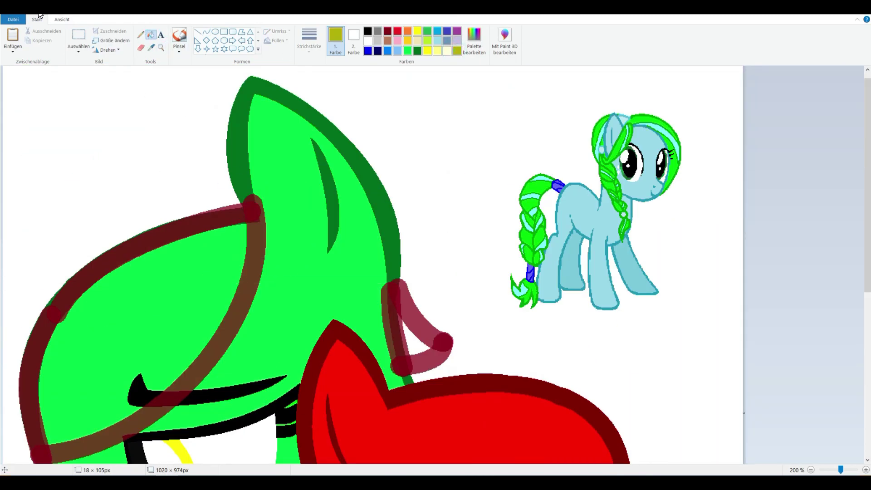
click(161, 47)
click(277, 160)
click(320, 199)
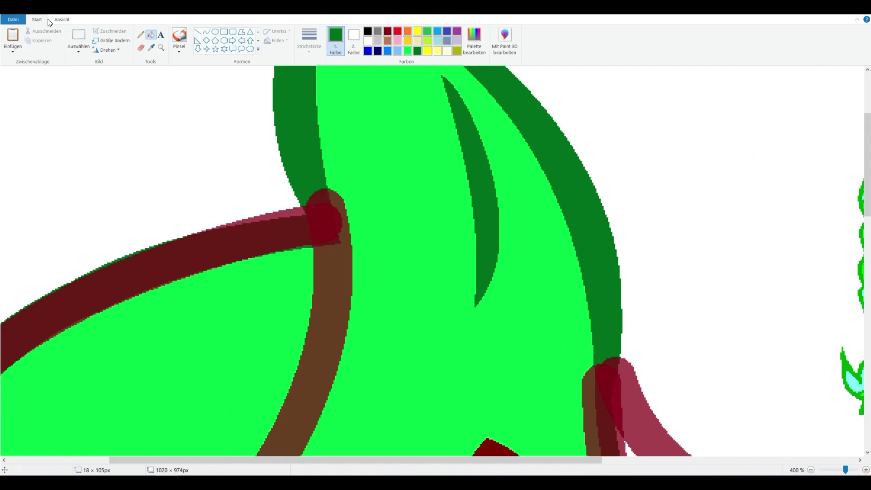
click(161, 47)
click(345, 264)
click(301, 106)
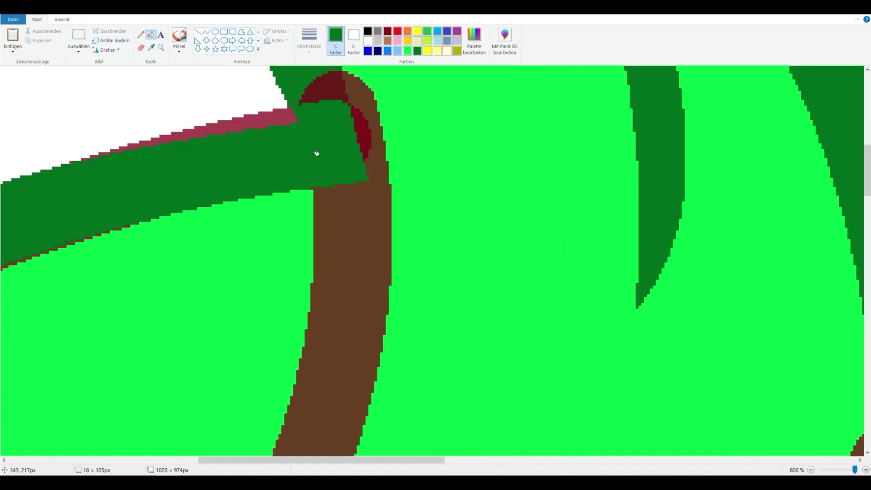
key(ctrl+z)
click(307, 90)
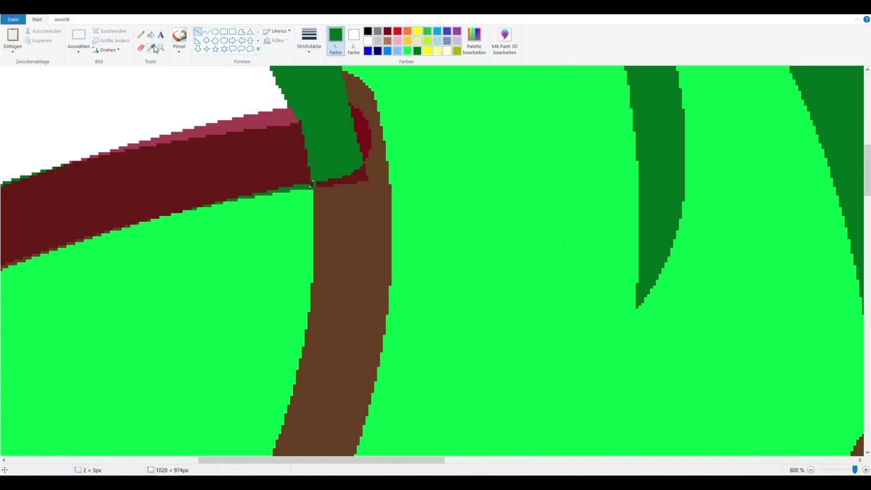
Fill the sections of the fringe outline with the dark yellow, including where it crosses the brow and the upper eyelid
click(162, 47)
right_click(269, 156)
click(109, 198)
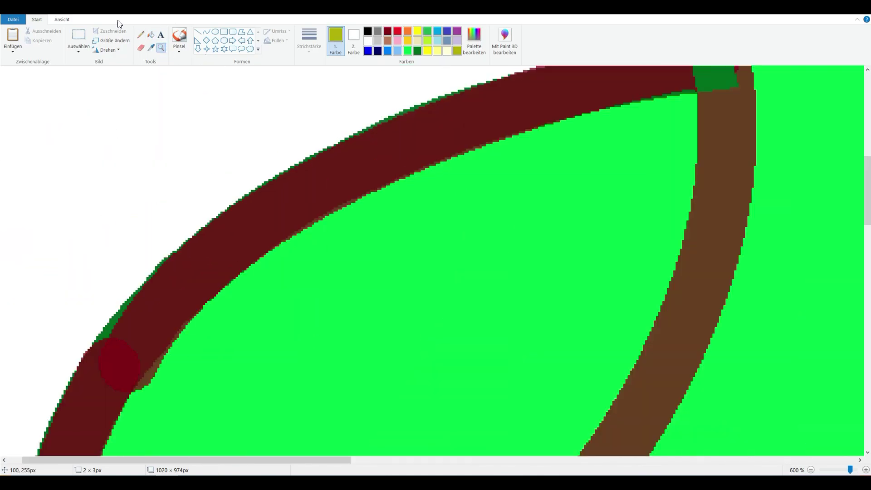
click(150, 35)
scroll(685, 163, up, 1)
click(685, 86)
scroll(685, 164, down, 6)
click(111, 414)
click(281, 345)
click(434, 251)
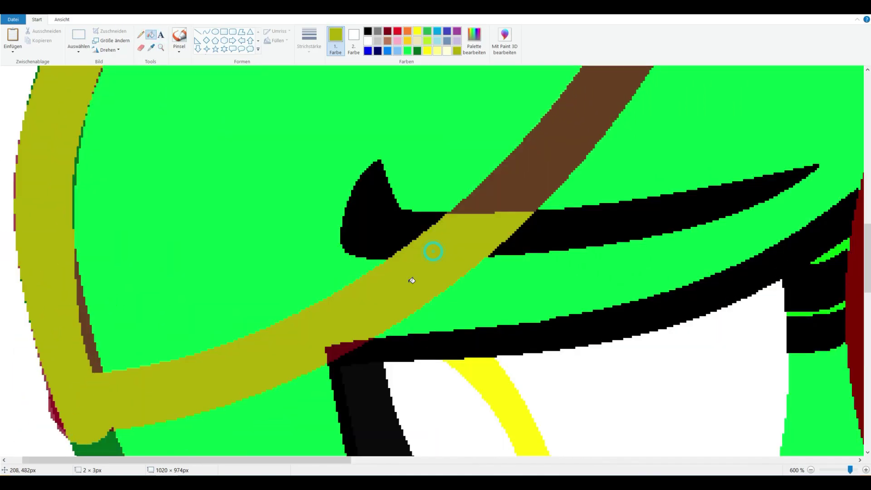
click(338, 351)
Fill the leftover dark red sliver beside the ear base with the coat's bright green
scroll(531, 298, up, 10)
click(631, 220)
click(151, 47)
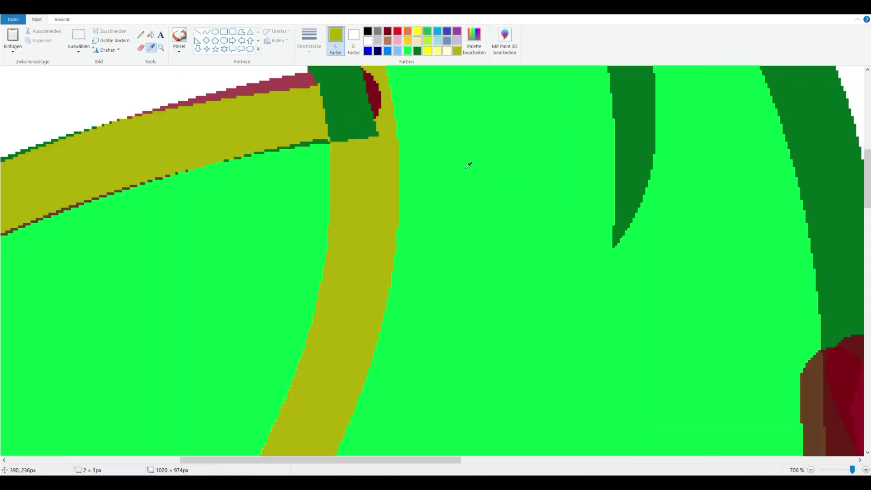
scroll(414, 217, up, 4)
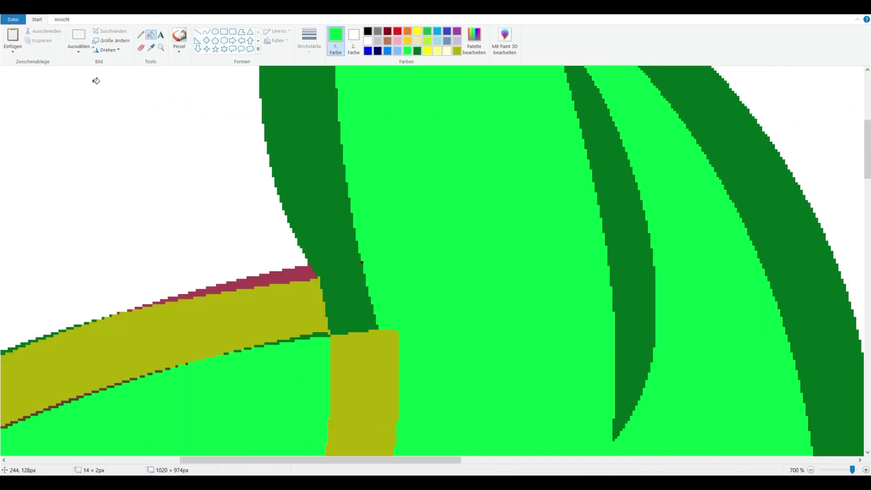
Replace the leftover pinkish-red pixels along the fringe's outer edge with the dark yellow, using the colour-replacing eraser
click(223, 271)
click(363, 122)
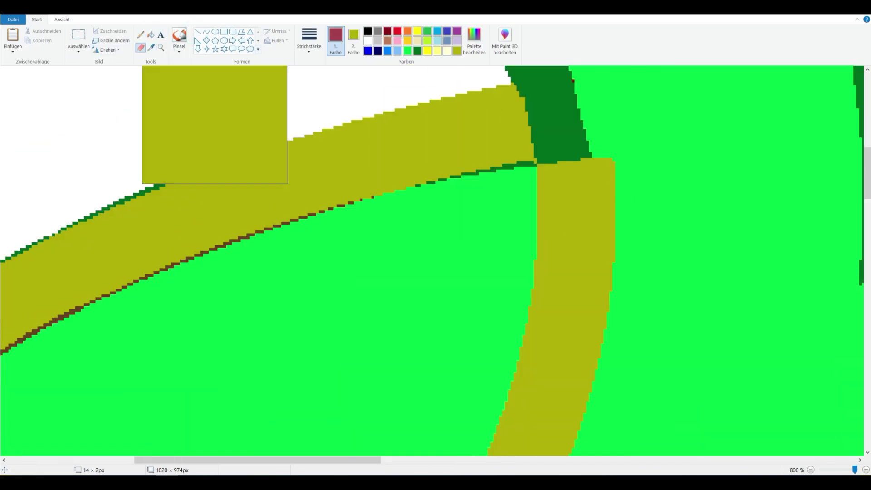
scroll(91, 270, left, 8)
scroll(113, 233, down, 8)
scroll(113, 233, down, 5)
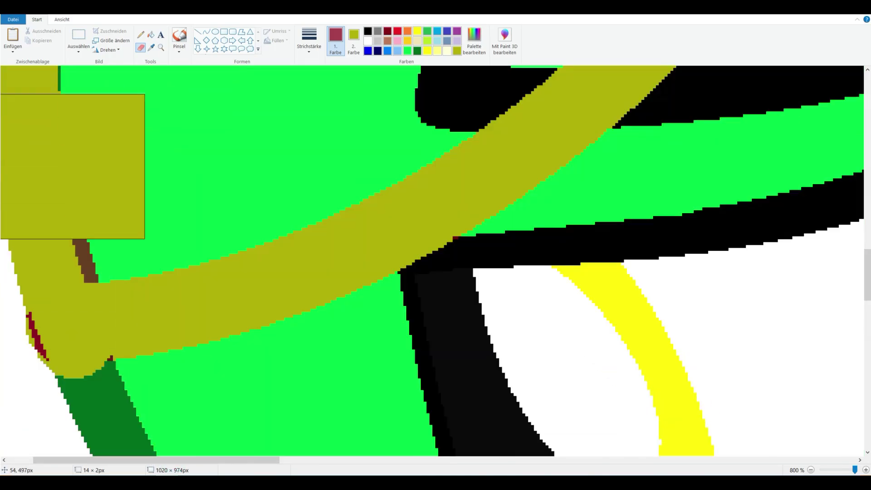
scroll(139, 322, up, 10)
click(233, 459)
drag(256, 461, 305, 461)
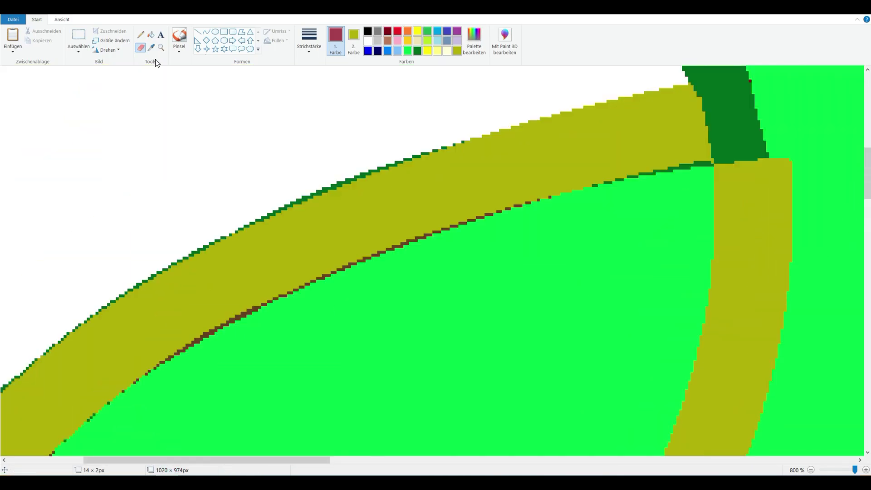
Replace the dark green pixels left along the fringe outline with the dark yellow, leaving the ear outline untouched
click(152, 48)
click(731, 118)
scroll(292, 303, left, 5)
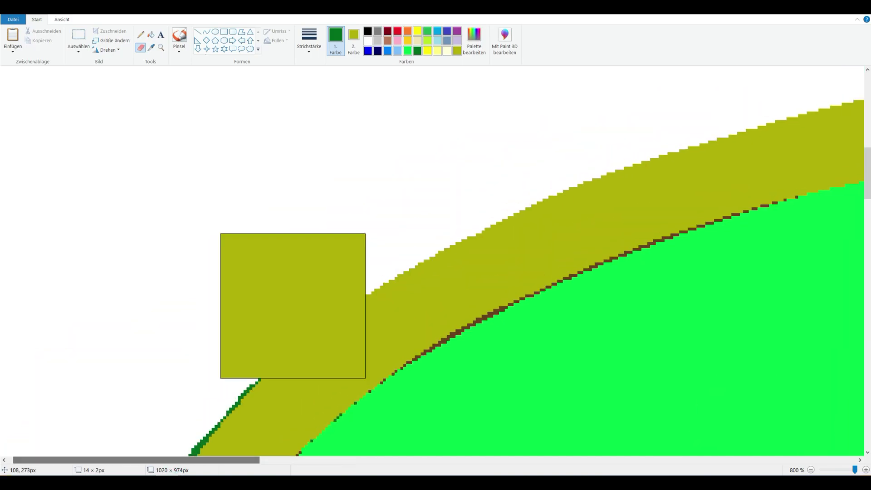
scroll(109, 278, down, 8)
drag(241, 461, 266, 462)
scroll(447, 222, up, 10)
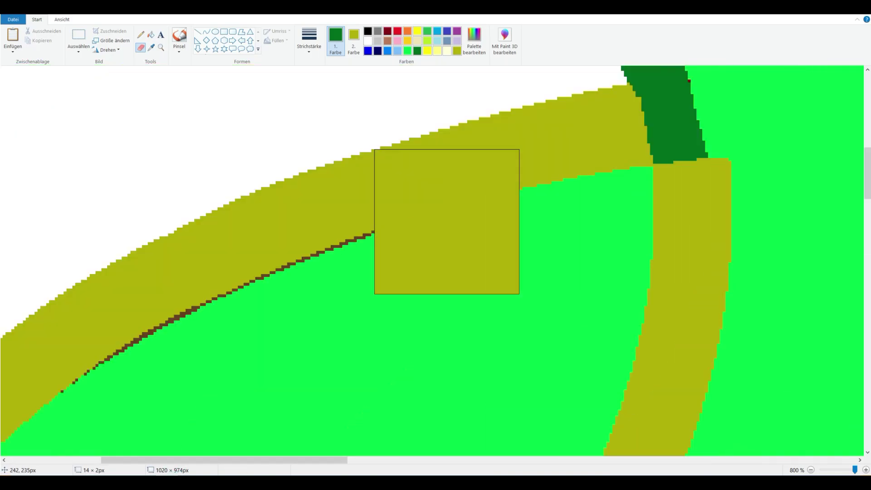
Replace the brown pixels along the fringe outline's inner edge with the dark yellow
click(151, 47)
click(136, 312)
scroll(182, 295, up, 5)
scroll(181, 295, left, 4)
drag(232, 239, 232, 345)
scroll(136, 190, down, 10)
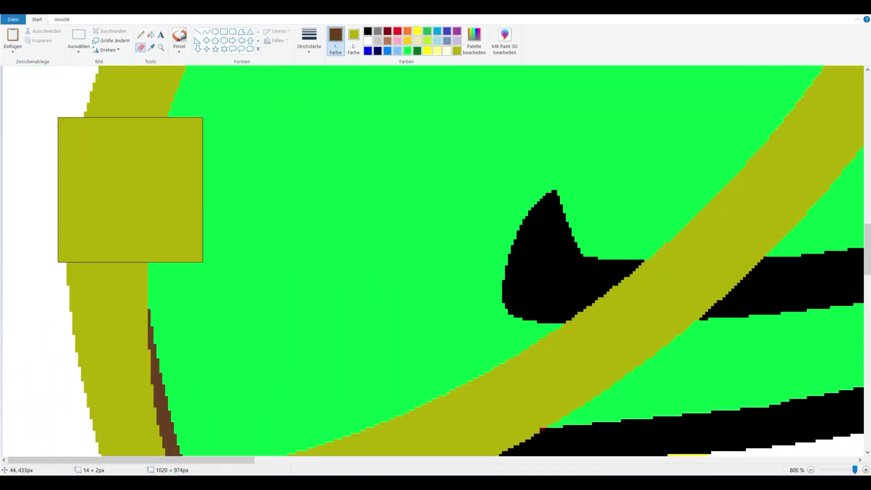
Replace the remaining dark red pixels at the fringe's lower corner and beside the upper eyelid with the dark yellow
scroll(227, 227, up, 8)
click(151, 47)
click(235, 264)
scroll(191, 272, down, 6)
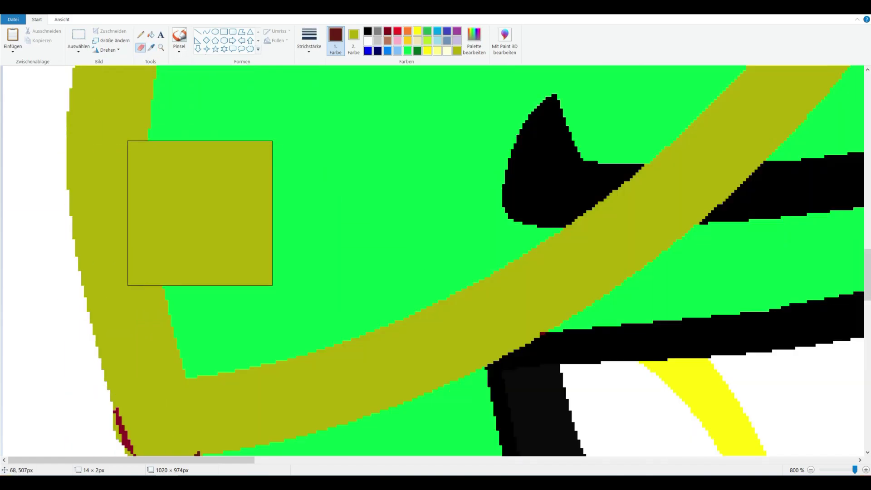
click(543, 235)
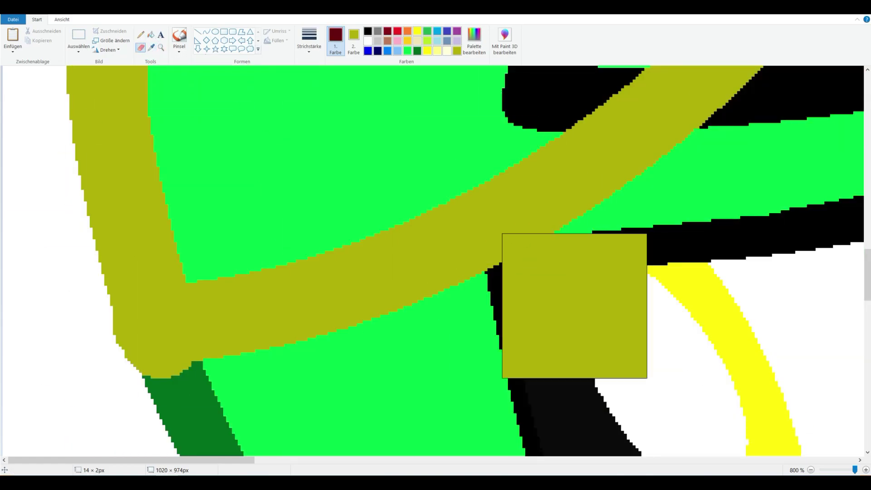
Smooth the fringe outline below the ear base with a thin bright green curve and fill the cut-off corner with the coat green
drag(245, 460, 419, 460)
scroll(382, 420, up, 10)
click(206, 31)
click(309, 41)
click(305, 64)
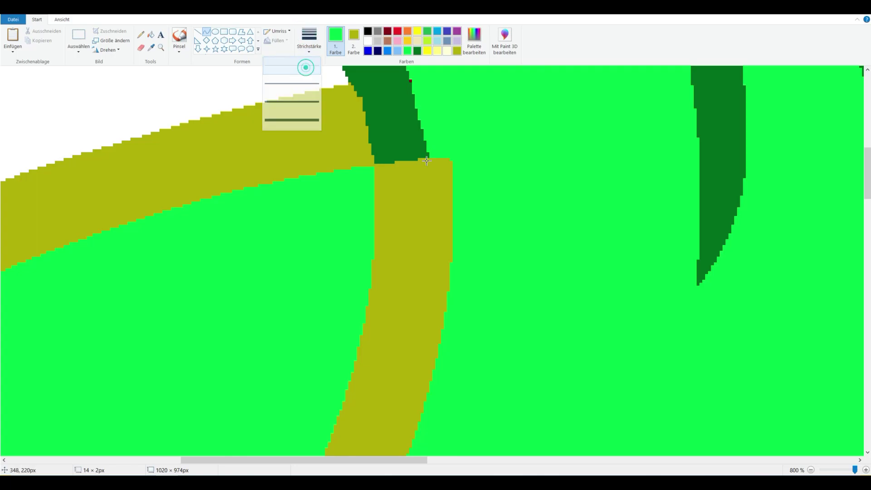
drag(432, 159, 449, 265)
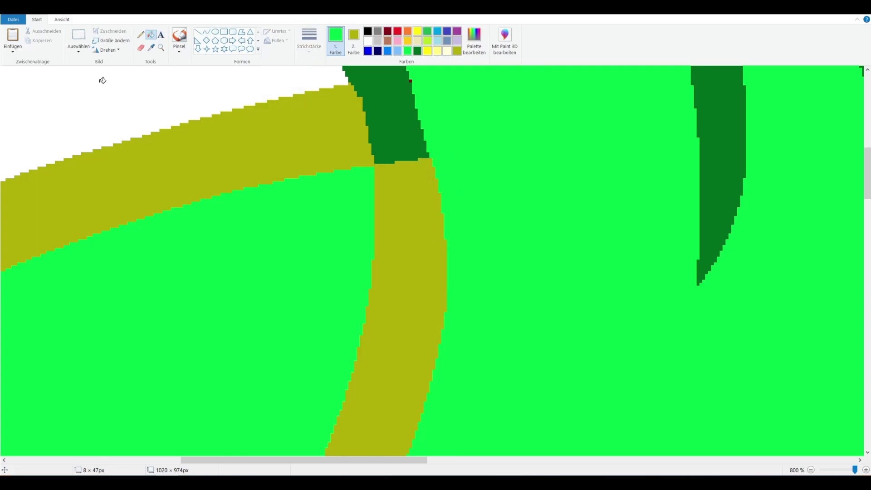
Fill the sides and overlapping corners of the neck tuft's outline with the dark yellow
click(161, 47)
right_click(257, 227)
right_click(179, 238)
click(179, 237)
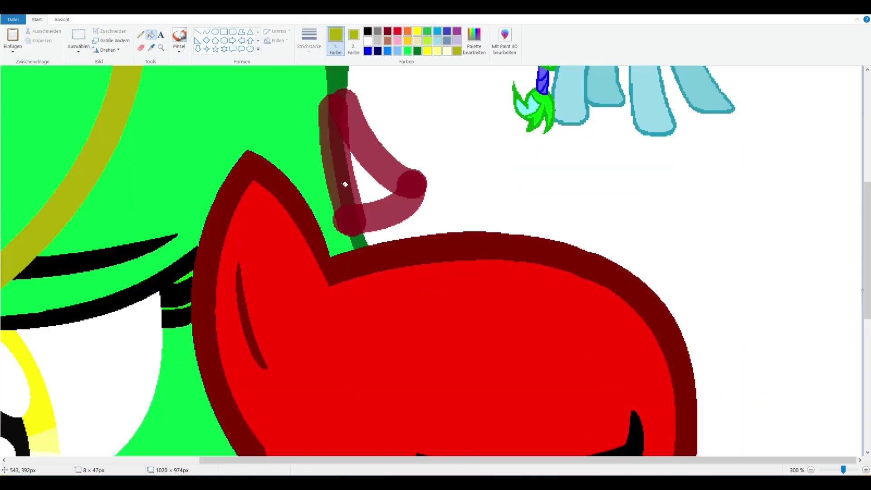
click(363, 137)
click(338, 145)
click(411, 184)
click(352, 220)
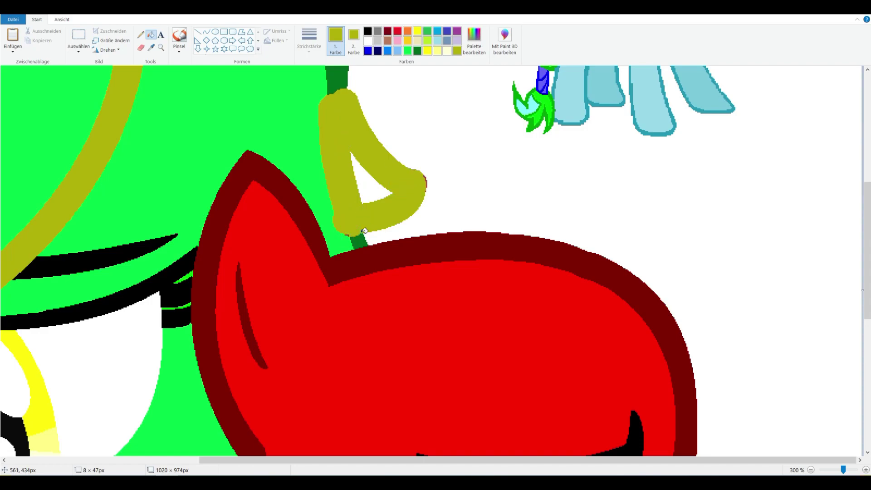
Fill the leftover dark red sliver at the tuft's tip with the dark yellow, undoing misplaced fills
click(426, 183)
key(ctrl+z)
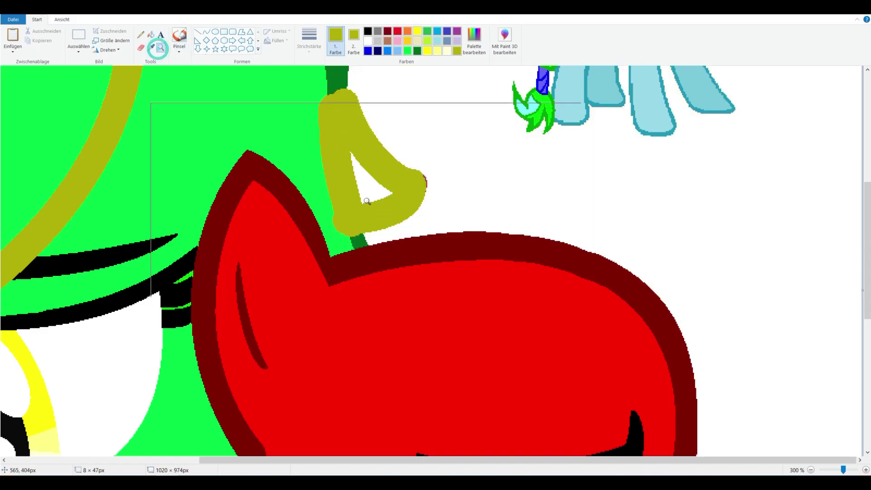
click(367, 201)
click(370, 260)
key(ctrl+z)
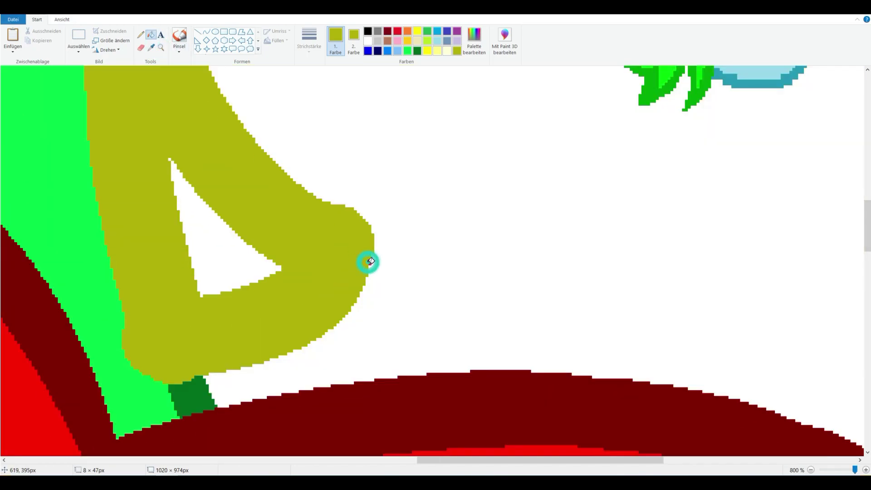
Remove the part of the brow inside the fringe and fill the fringe's interior with white
click(161, 47)
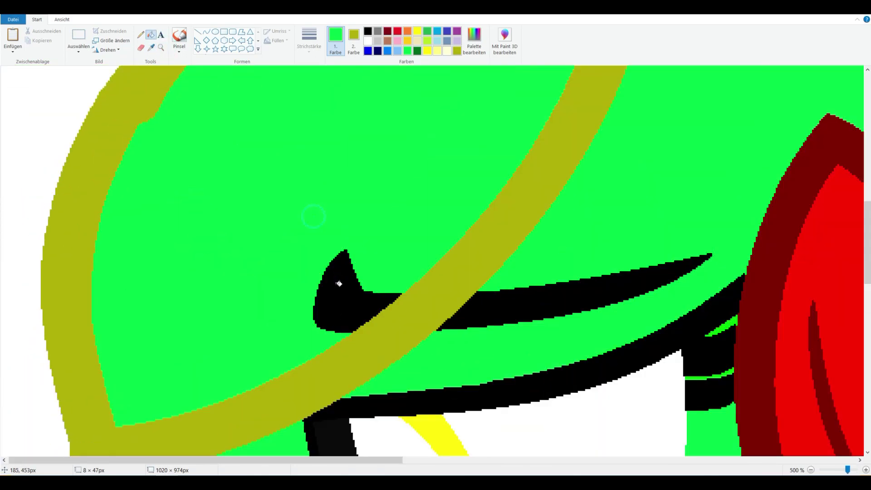
scroll(339, 283, down, 5)
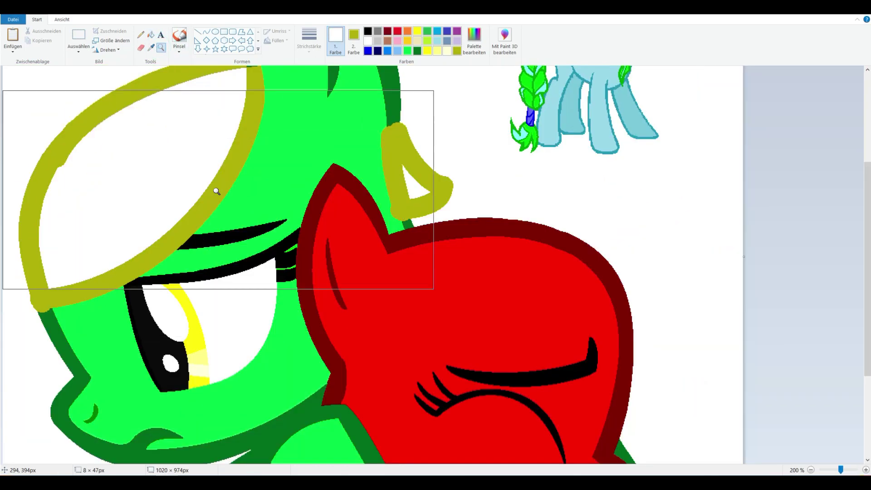
click(216, 192)
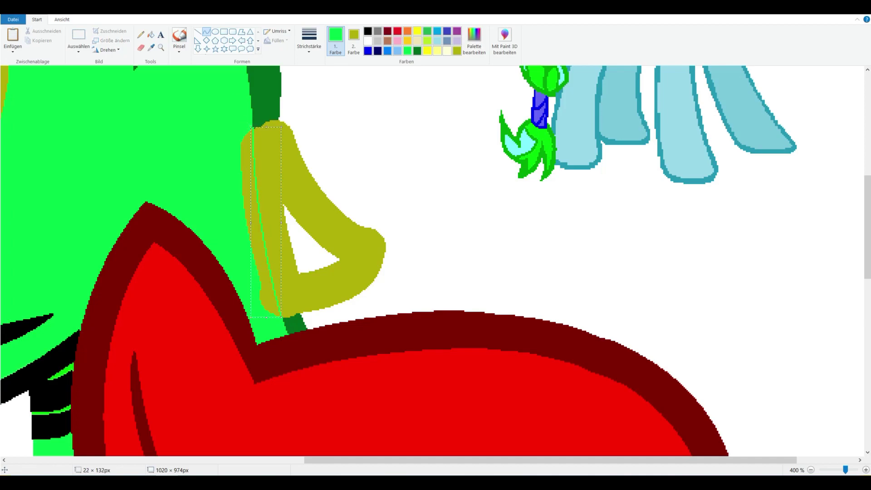
Trim the neck tuft's overlap on the coat along a thin bright green curve by filling it with the coat green
click(161, 47)
click(230, 169)
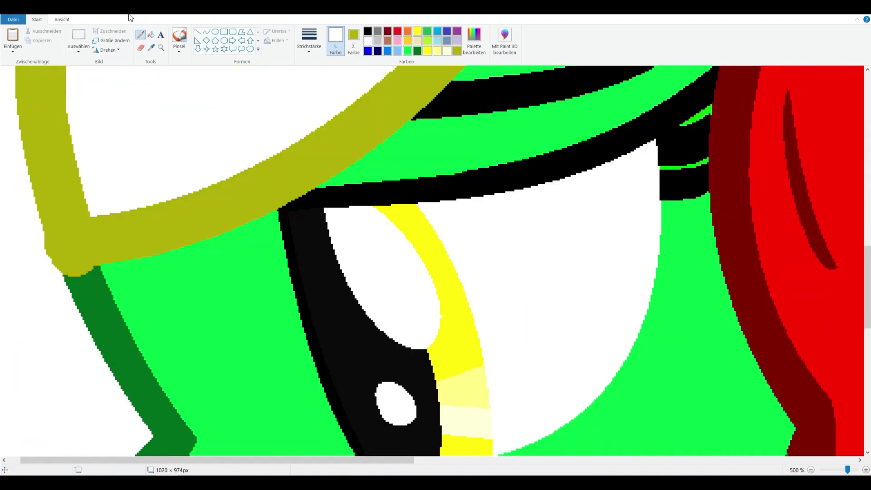
click(154, 145)
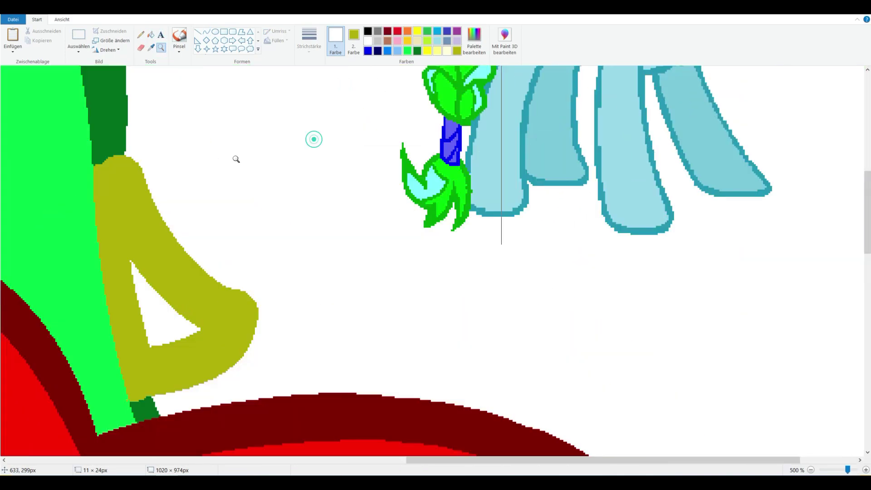
Taper the neck tuft's upper end into a point with thin dark yellow curves and fill it with the dark yellow
click(236, 160)
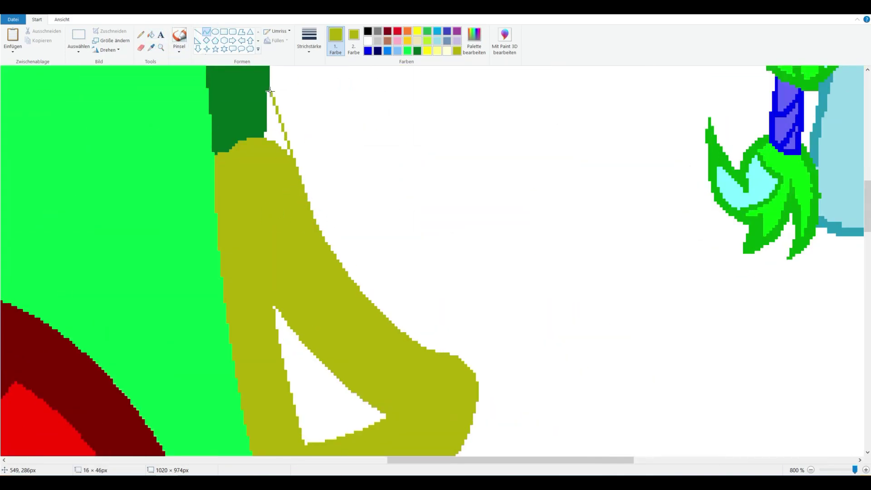
scroll(248, 186, up, 3)
drag(305, 223, 276, 234)
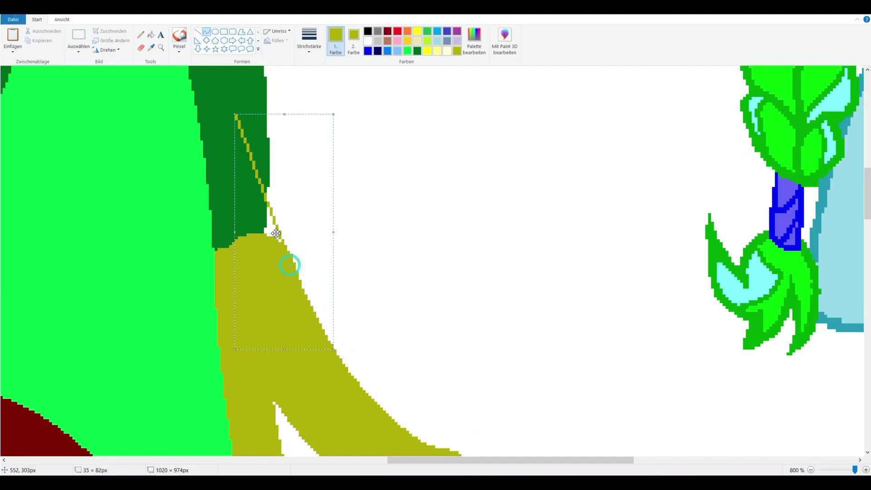
click(151, 35)
click(240, 182)
scroll(240, 181, down, 12)
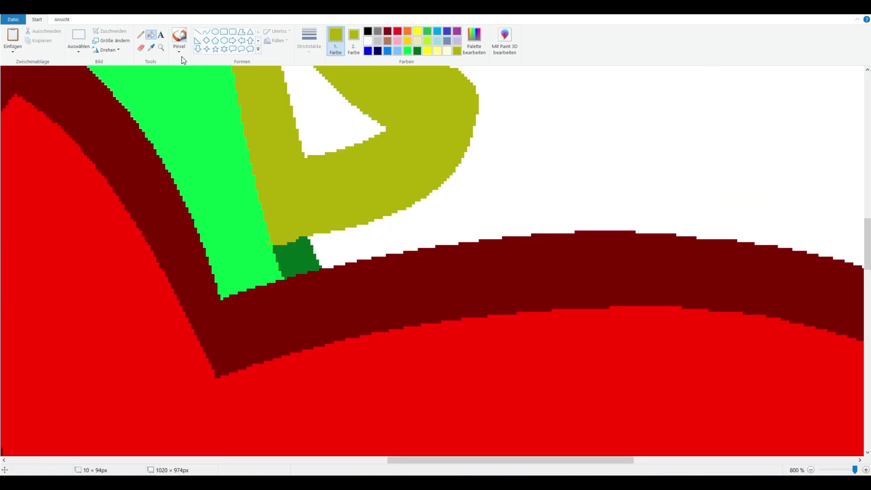
Extend the neck tuft's outer corner into a sharp tip with thin dark yellow curves and fill it with the dark yellow
scroll(277, 97, up, 3)
click(151, 47)
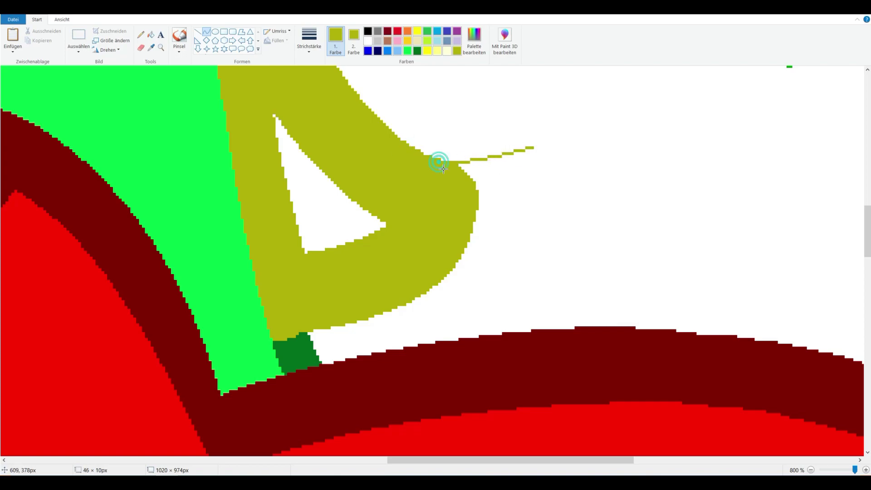
click(151, 35)
click(468, 244)
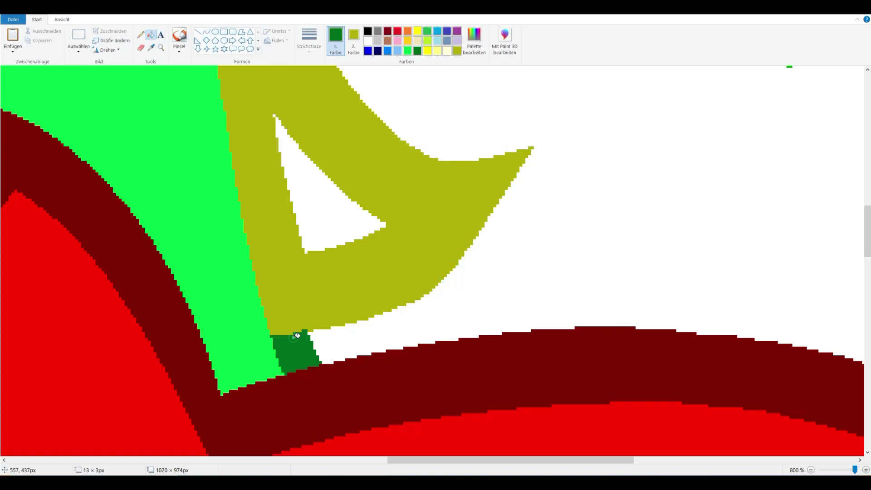
Add a bright yellow to the custom colours and fill the interiors of the fringe and neck tuft with it
scroll(327, 243, up, 9)
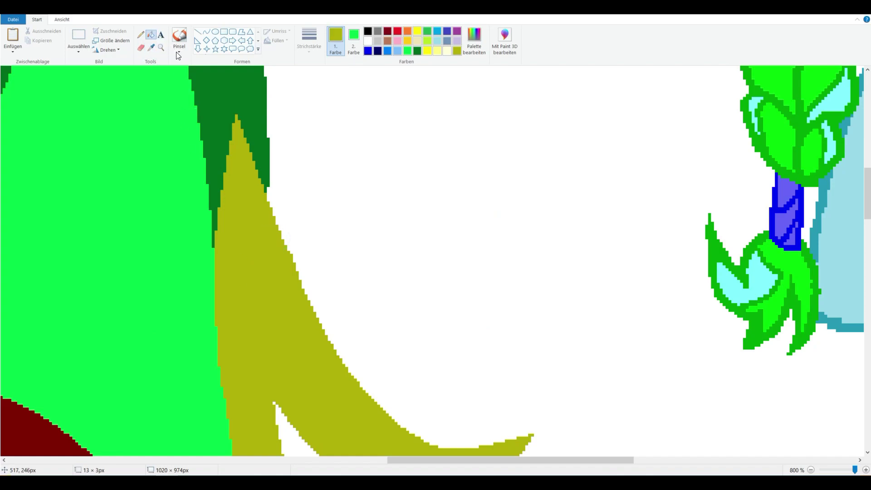
scroll(179, 156, down, 3)
click(474, 41)
click(352, 300)
click(159, 179)
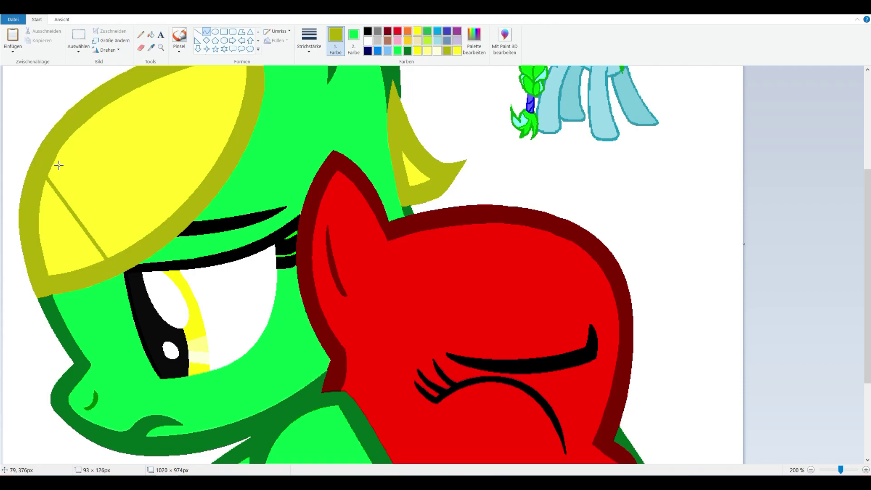
Draw three curved dark yellow strand lines across the inside of the fringe
click(84, 195)
scroll(136, 227, up, 5)
drag(102, 287, 179, 381)
click(150, 313)
drag(199, 241, 234, 311)
click(240, 261)
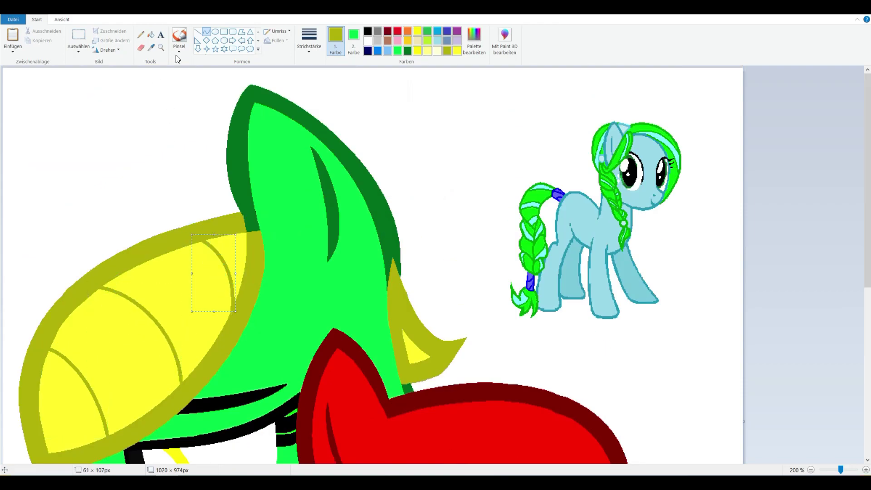
Restore the dark green outline over the neck tuft's pointed upper end with a short curve and a dark green fill
click(151, 47)
scroll(274, 214, down, 1)
scroll(274, 227, up, 3)
click(198, 97)
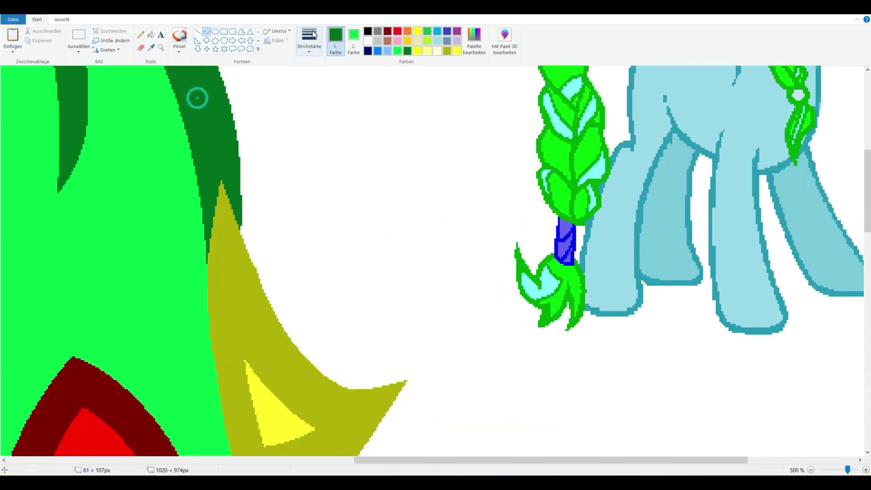
click(161, 47)
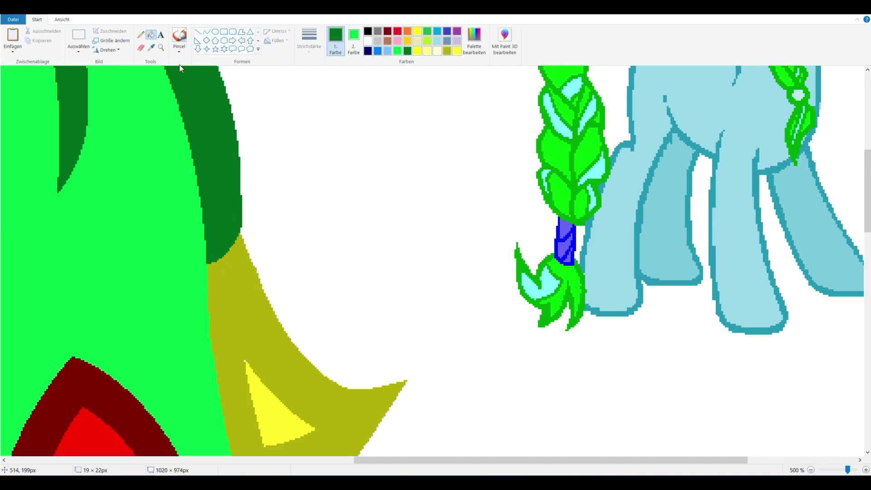
scroll(346, 331, down, 4)
Paste the image file "Born as a slave 2" into the drawing, shrink it and place it in the canvas's upper-left corner
click(13, 51)
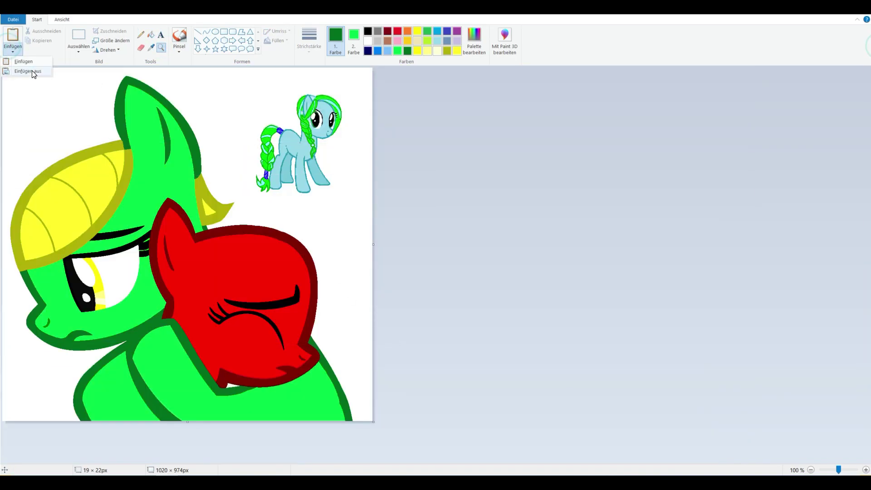
click(32, 71)
scroll(211, 125, down, 3)
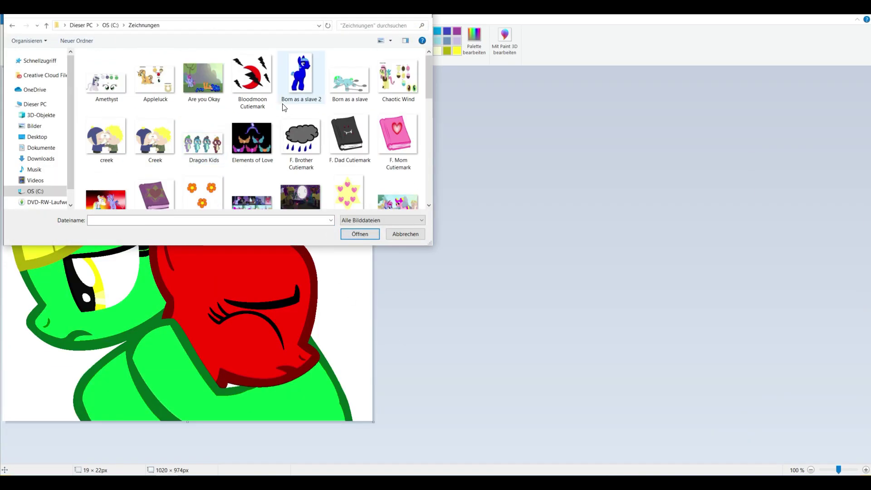
double_click(286, 104)
drag(154, 322, 50, 139)
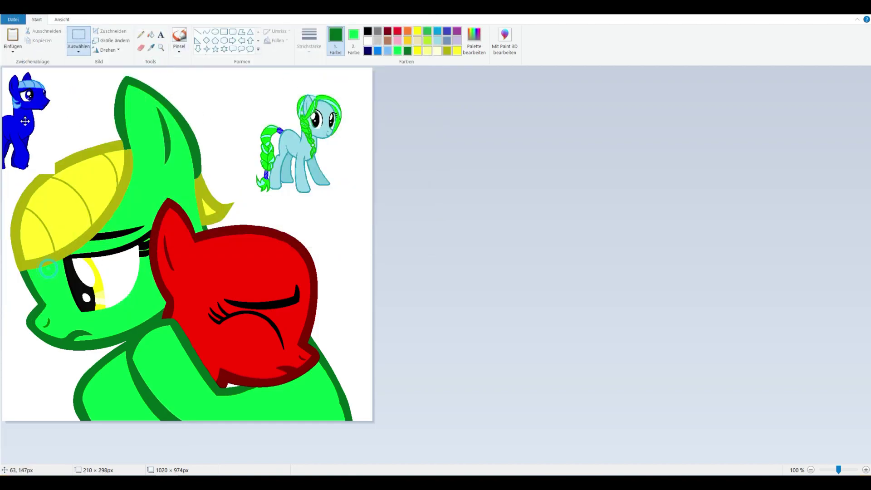
drag(20, 89, 23, 107)
Sample the bright coat green, set the secondary colour to white and widen the canvas to 2270 × 974 px
click(151, 48)
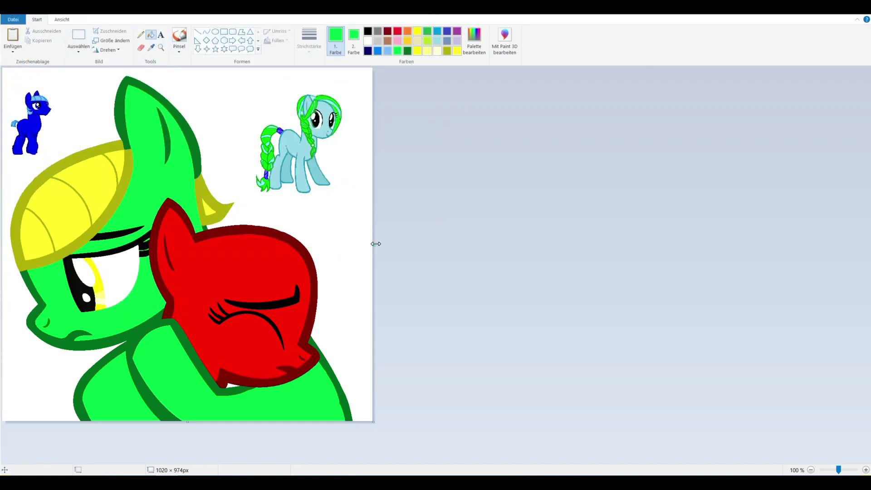
drag(376, 243, 827, 243)
click(354, 41)
click(367, 40)
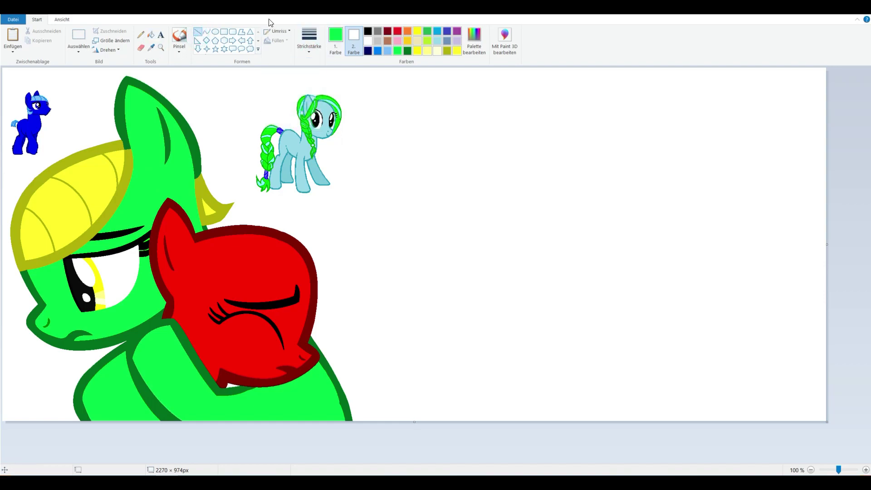
Draw a thick bright green diagonal line about 172 × 211 px on the blank canvas beside the small light blue pony
mouse_move(414, 143)
mouse_down()
mouse_move(488, 194)
mouse_move(482, 198)
mouse_up()
drag(414, 144, 418, 120)
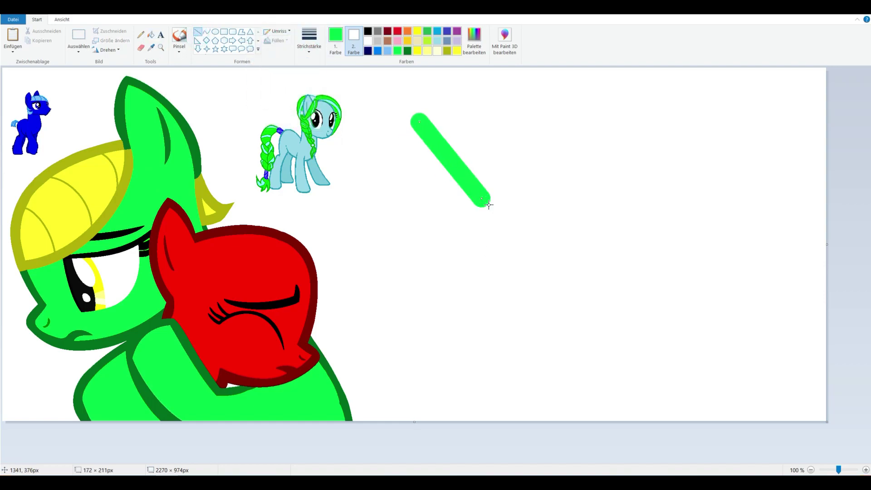
Draw thick sample lines in light green, bright blue and dark green, picked from the two parent ponies, on the blank canvas area
drag(482, 199, 449, 143)
click(151, 47)
click(30, 129)
mouse_move(503, 106)
mouse_down()
mouse_move(567, 148)
mouse_move(534, 130)
mouse_up()
click(151, 48)
click(117, 102)
drag(395, 162, 430, 193)
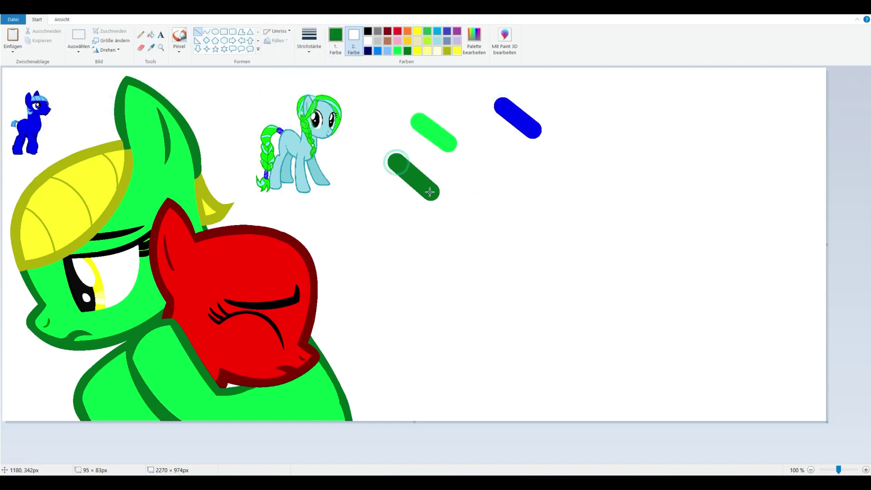
Add sample lines in the small blue pony's dark navy outline colour and the green pony's dark yellow mane outline colour
click(161, 47)
click(141, 155)
click(86, 66)
right_click(236, 92)
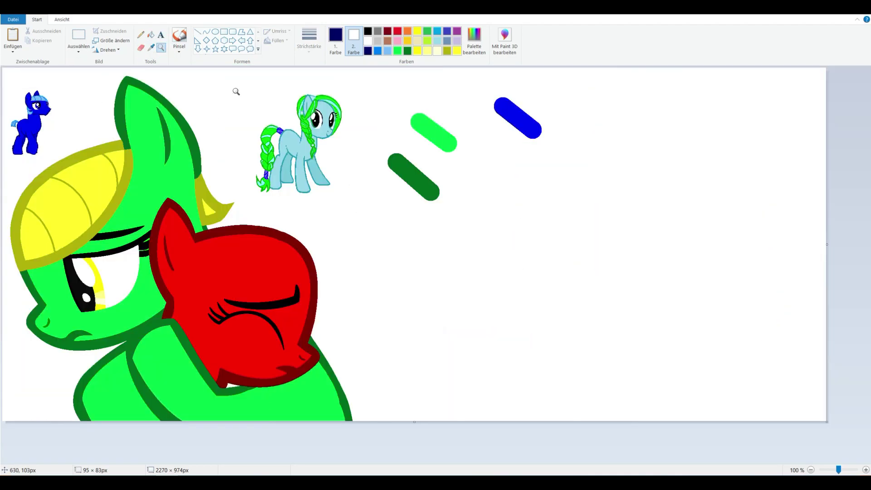
click(197, 32)
drag(492, 186, 538, 212)
click(151, 48)
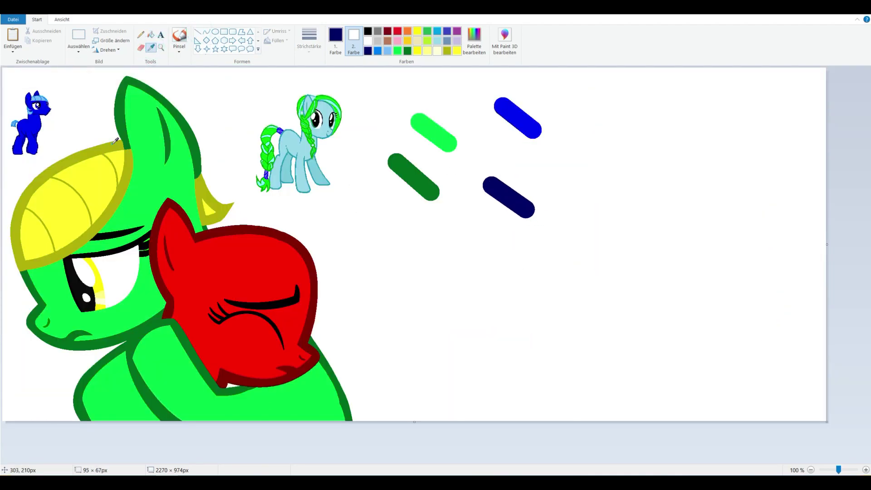
click(125, 150)
drag(384, 222, 411, 247)
Add sample lines in the ponies' mane colours: medium blue, bright yellow and light blue
click(161, 47)
click(141, 91)
right_click(252, 96)
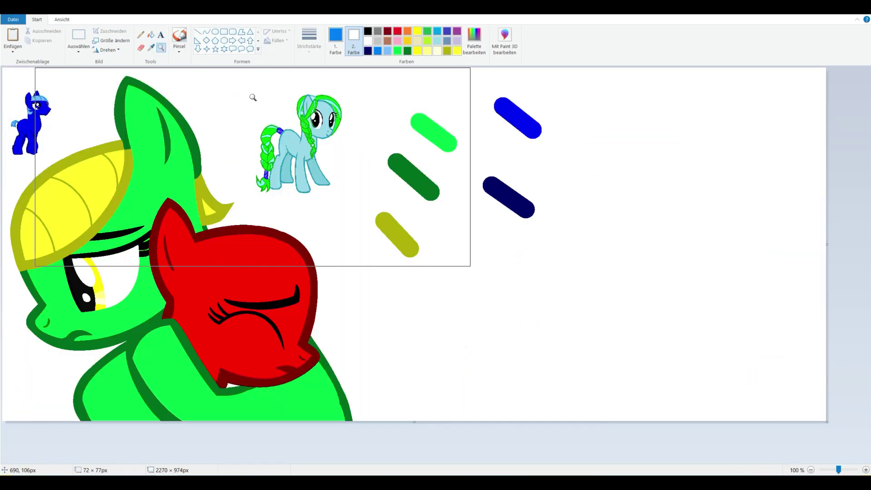
click(198, 32)
drag(477, 249, 511, 277)
click(161, 47)
click(143, 82)
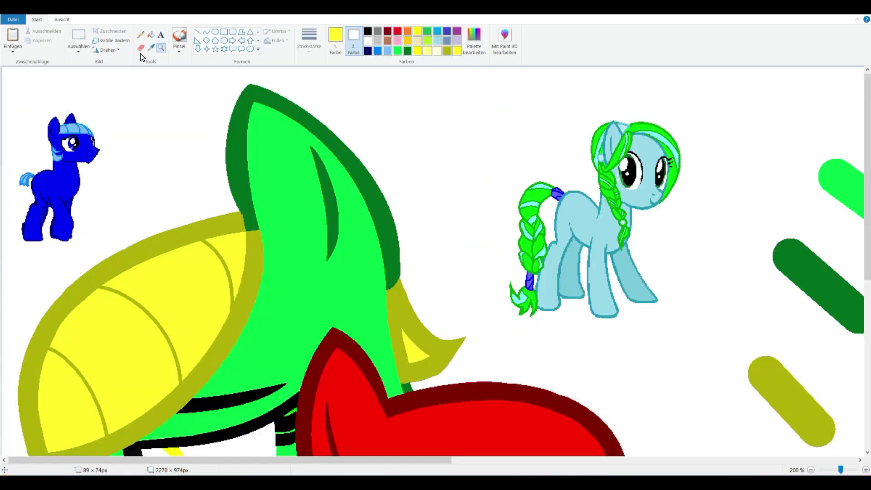
right_click(218, 113)
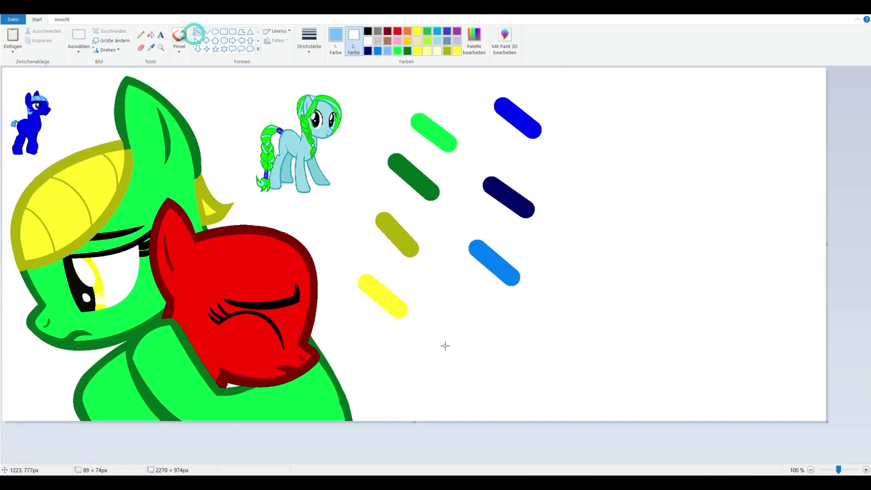
click(103, 278)
mouse_move(364, 336)
mouse_down()
mouse_move(400, 361)
mouse_move(387, 393)
mouse_up()
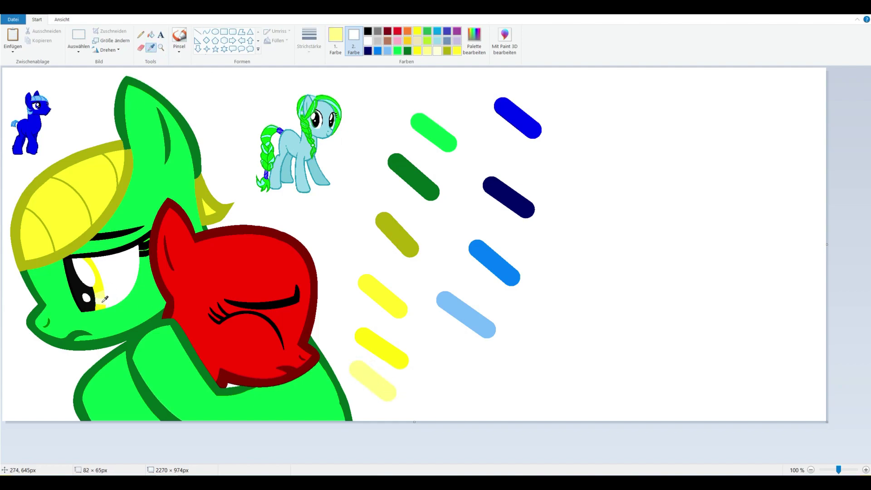
key(ctrl+z)
key(ctrl+z)
key(ctrl+z)
key(ctrl+y)
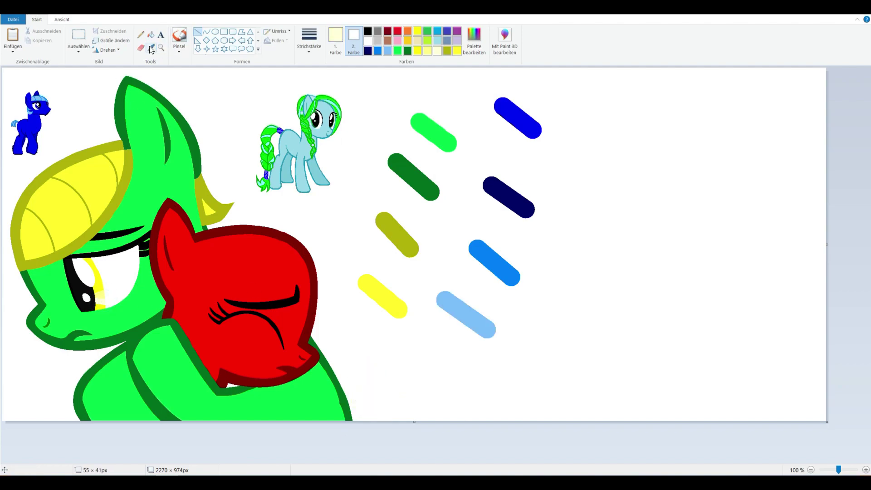
Set the line outline to Textmarker and cross the bright blue and navy samples with light green and dark green strokes
click(389, 136)
click(408, 51)
click(197, 31)
click(277, 31)
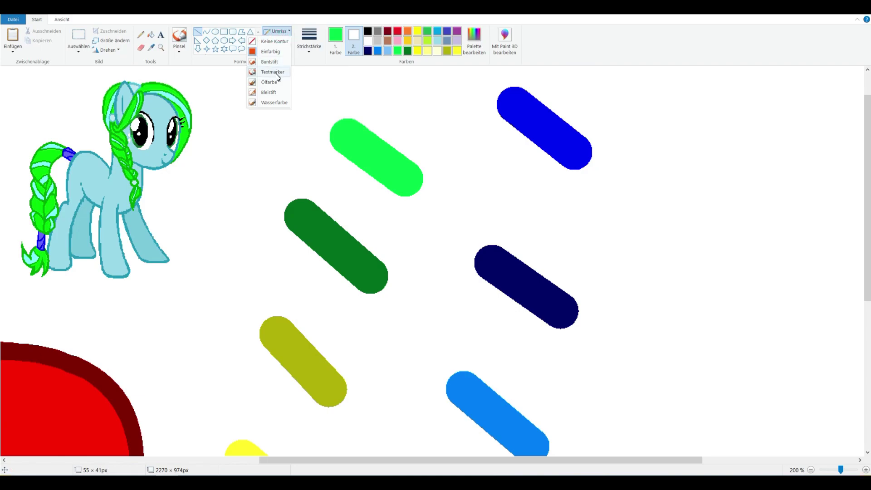
click(276, 72)
drag(552, 164, 518, 226)
Cross the medium blue sample with a dark yellow stroke and the light blue sample with a bright yellow stroke
scroll(485, 266, down, 2)
click(151, 47)
click(303, 167)
drag(517, 195, 473, 245)
click(274, 278)
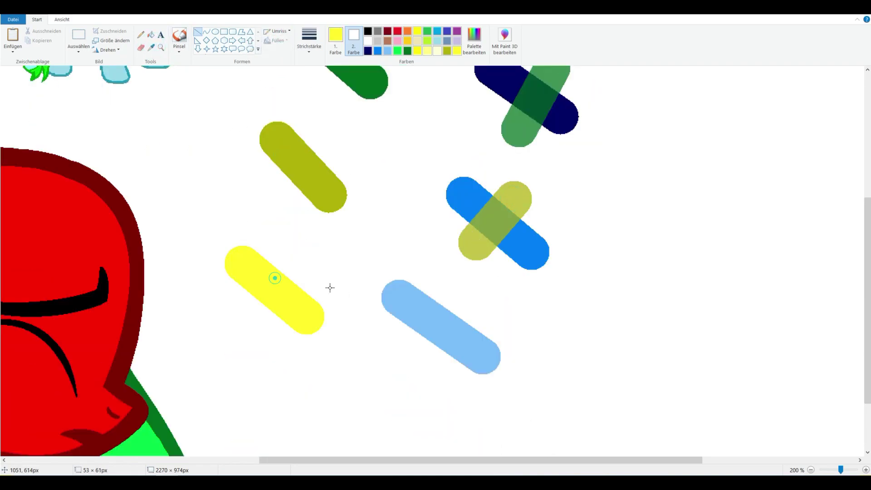
drag(469, 300, 416, 358)
Cross the light green sample with a bright blue stroke and the dark green sample with a navy stroke
click(151, 46)
scroll(520, 106, up, 4)
click(520, 105)
drag(399, 113, 358, 176)
click(151, 47)
click(490, 257)
drag(390, 234, 287, 253)
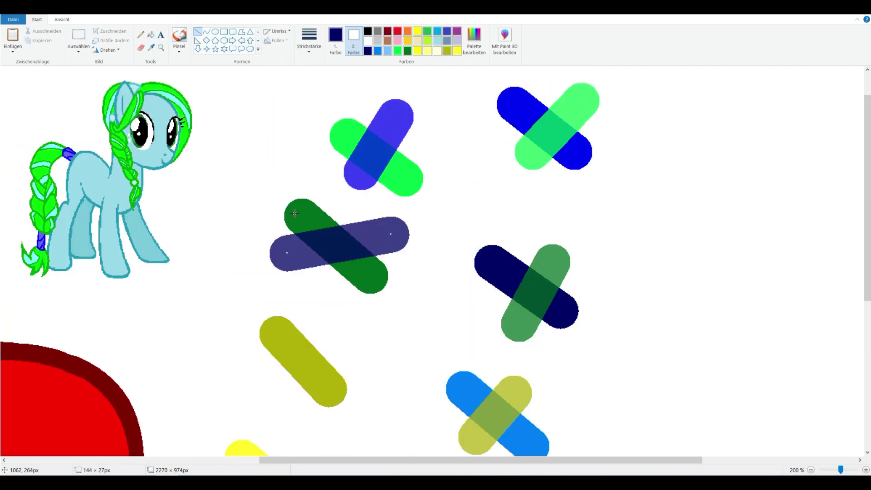
Cross the dark yellow sample with a medium blue stroke and the bright yellow sample with a light blue stroke
drag(336, 346, 211, 384)
scroll(211, 384, down, 3)
drag(325, 268, 231, 320)
click(161, 47)
right_click(381, 182)
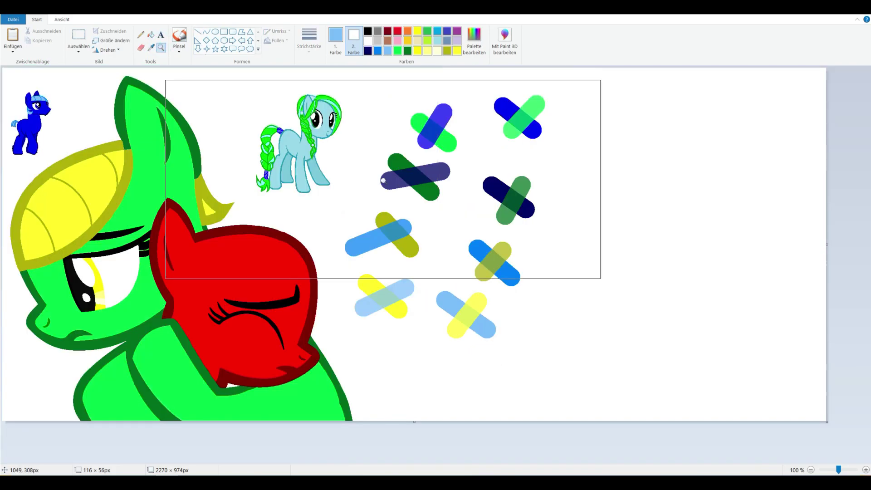
Fill the red pony's head with the blended green from the overlap of the light green stroke and bright blue sample
click(382, 178)
click(151, 46)
click(537, 173)
click(151, 35)
click(122, 389)
scroll(123, 389, down, 5)
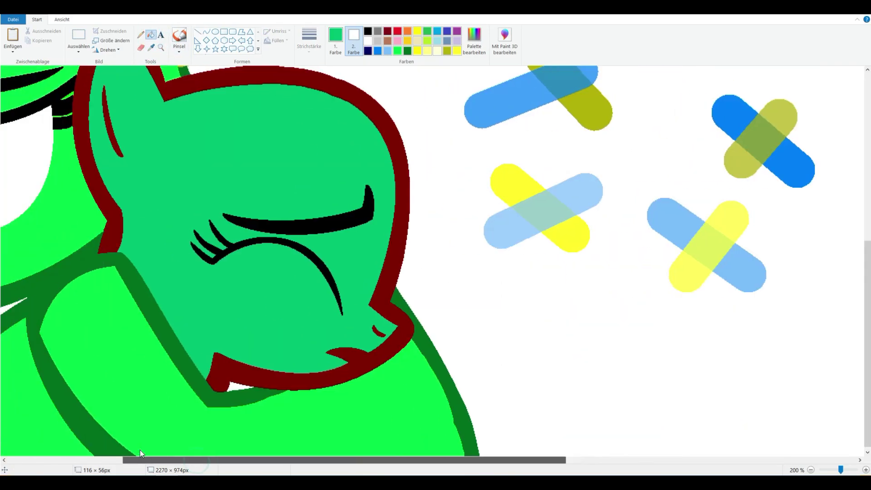
Fill the dark red head outline and facial details with the dark green blend from the navy sample's overlap
click(152, 47)
scroll(453, 273, up, 5)
click(736, 306)
scroll(203, 173, down, 4)
click(203, 173)
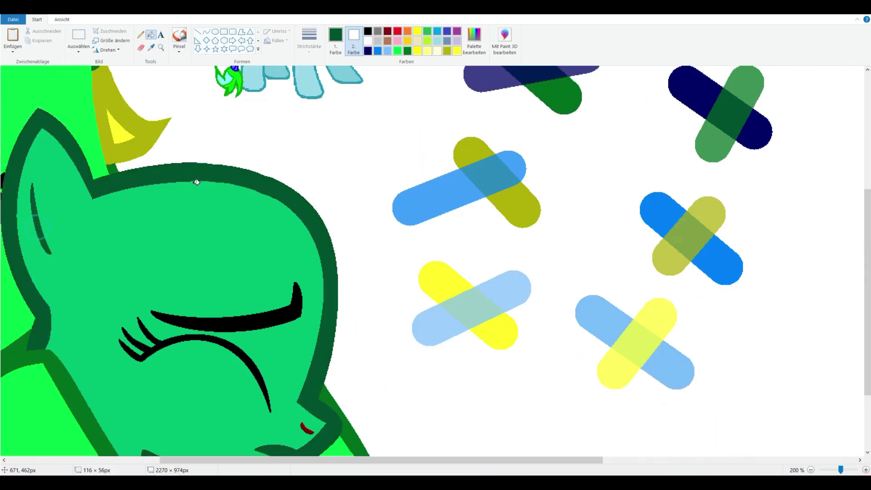
scroll(259, 197, down, 3)
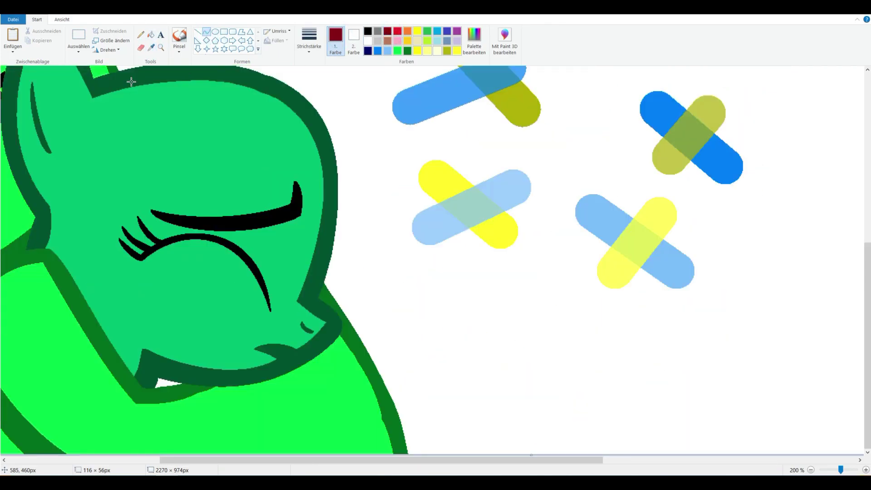
Draw a short dark red test line over the top of the head outline and reduce its thickness to match the outline
scroll(131, 82, up, 3)
scroll(151, 128, up, 3)
click(197, 31)
drag(228, 187, 311, 185)
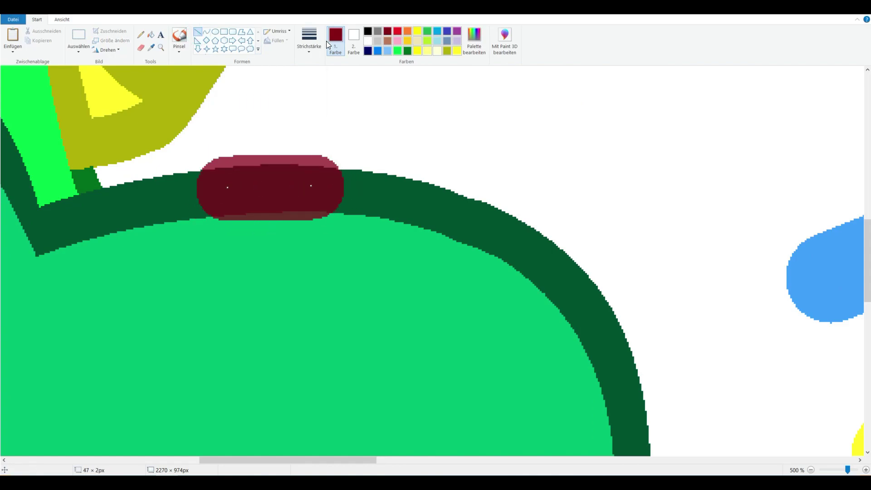
key(ctrl+minus)
key(ctrl+minus)
key(ctrl+minus)
key(ctrl+minus)
key(ctrl+minus)
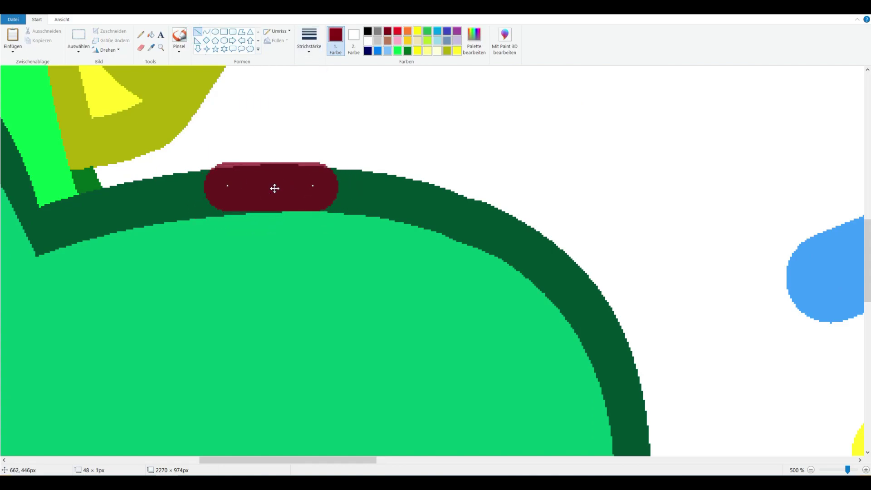
drag(274, 188, 311, 155)
scroll(311, 156, down, 3)
Draw a dark red curve as the hairline from the base of the ear across the face to the opposite head edge
click(207, 32)
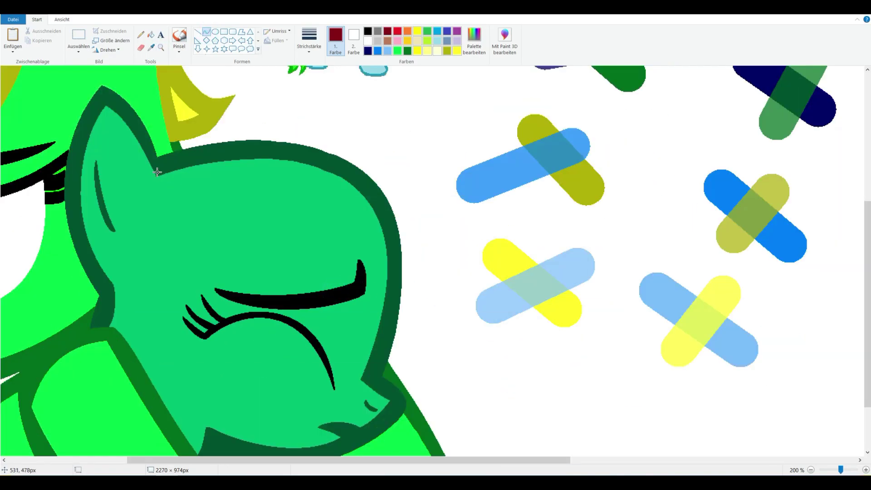
drag(157, 167, 386, 349)
drag(318, 318, 301, 276)
drag(403, 321, 398, 257)
Trace the curved top and outer side of the head outline with two dark red curves that meet the hairline
drag(336, 162, 381, 351)
drag(359, 258, 399, 192)
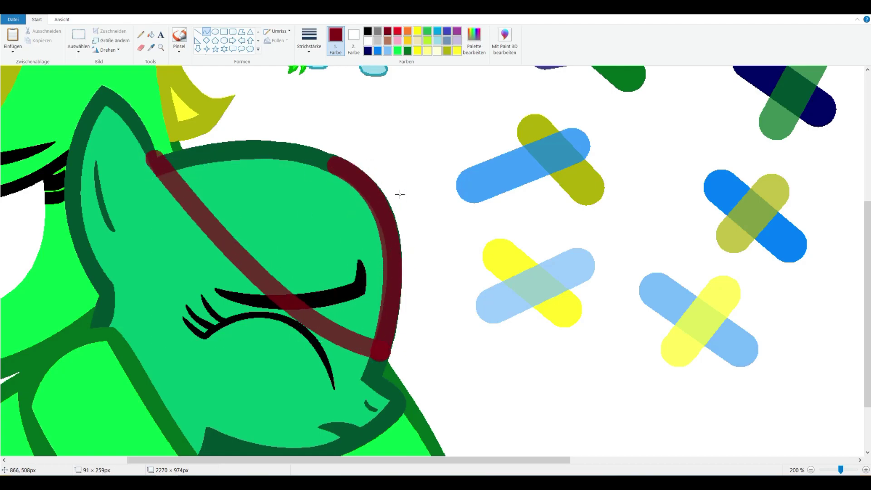
mouse_move(159, 166)
mouse_down()
mouse_move(262, 155)
mouse_move(334, 164)
mouse_up()
drag(247, 159, 247, 136)
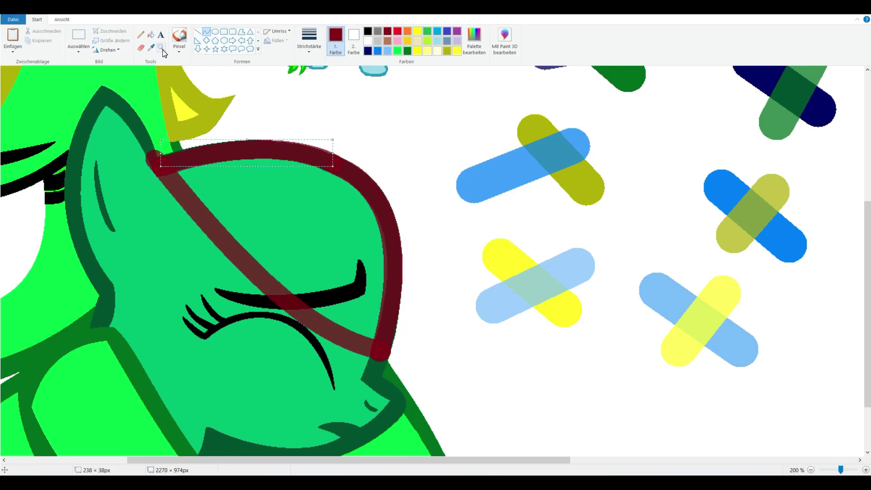
Restore the ear outline at the hairline corner with a dark green line of about 4 × 30 px and matching fill
scroll(210, 184, up, 3)
scroll(72, 154, up, 2)
click(62, 139)
key(ctrl+z)
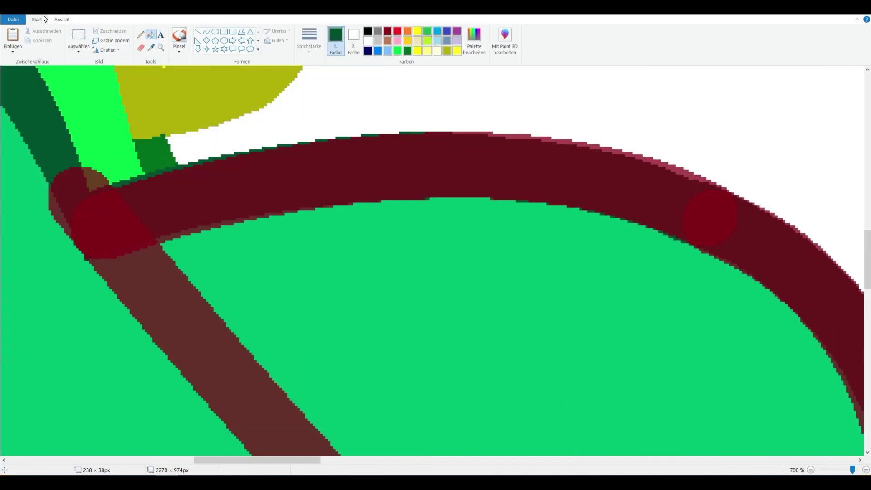
click(276, 31)
click(277, 64)
drag(90, 193, 101, 255)
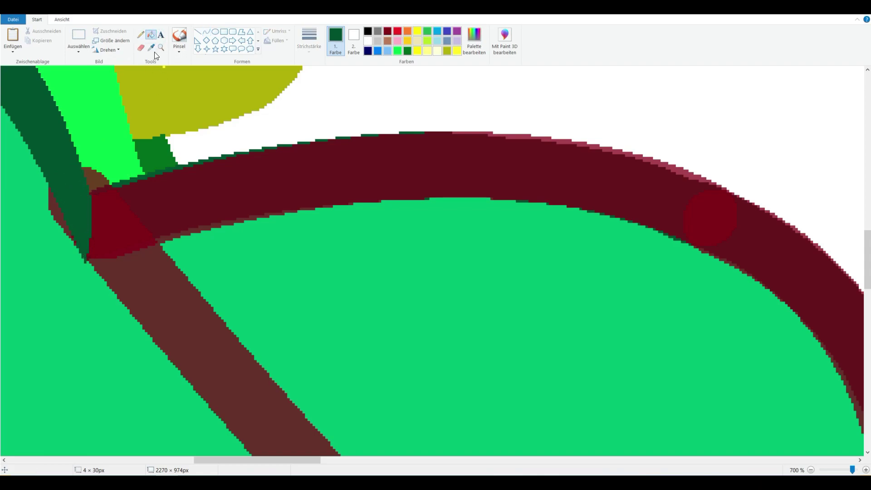
Fill the dark red hair outline with the muted blue from the overlap of the dark yellow sample and medium blue stroke
scroll(196, 143, down, 4)
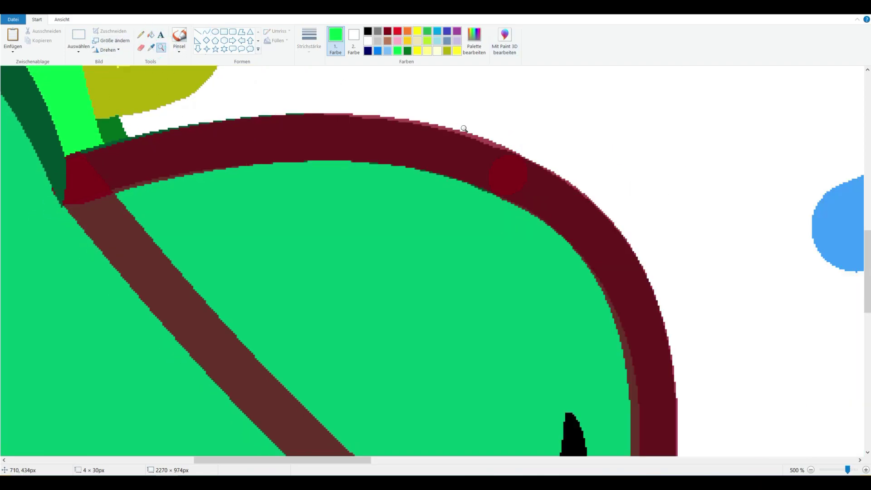
scroll(463, 130, right, 5)
click(626, 91)
scroll(570, 166, right, 5)
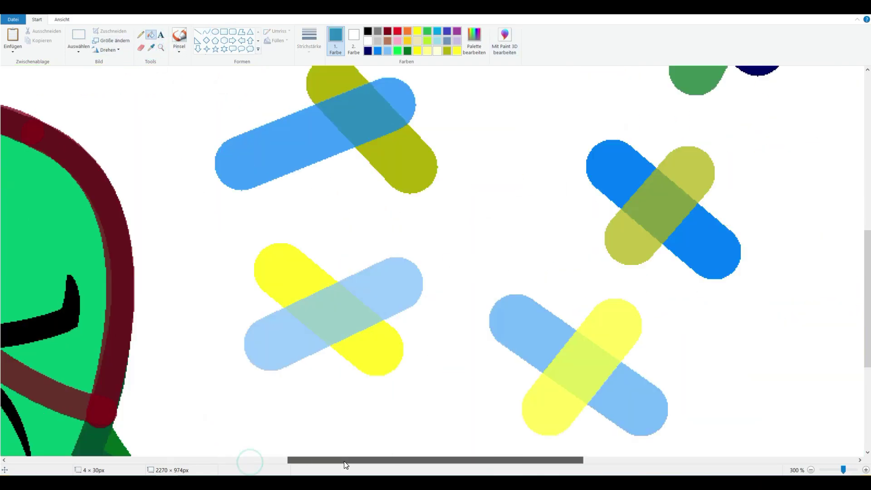
click(325, 132)
drag(327, 460, 239, 460)
click(292, 233)
click(151, 35)
scroll(572, 413, down, 5)
click(572, 413)
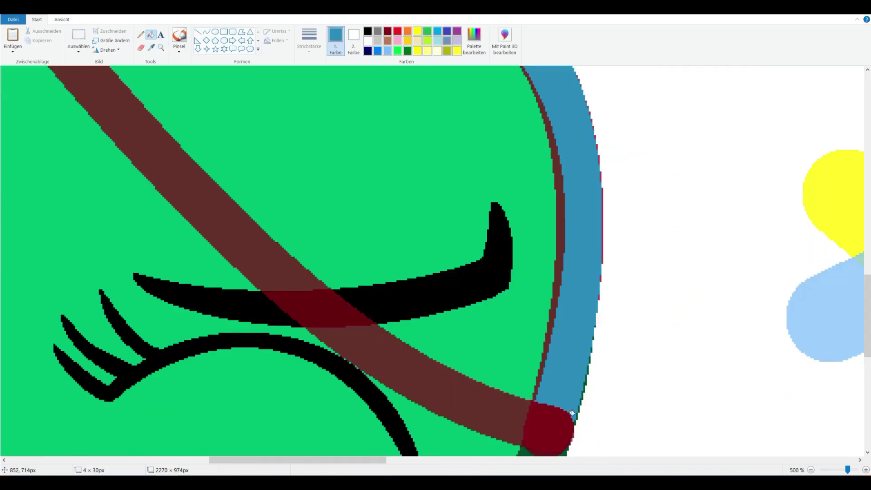
click(571, 414)
scroll(83, 204, up, 4)
click(138, 139)
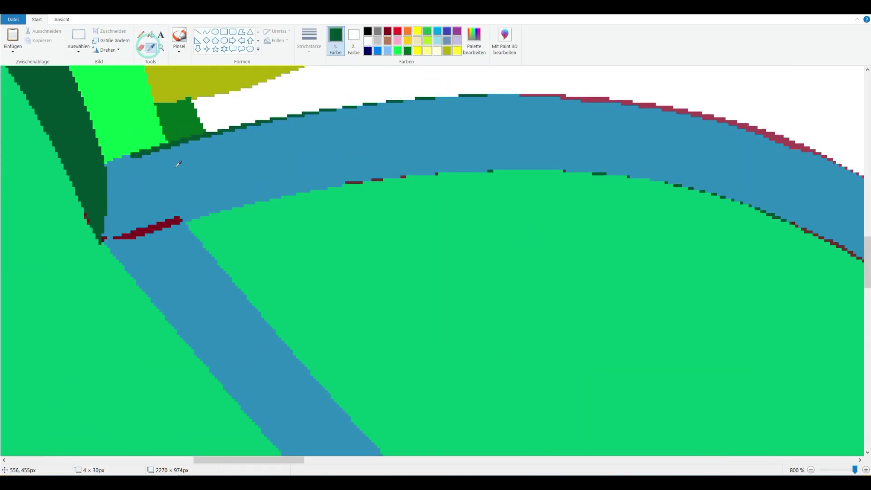
Set the muted blue as the secondary colour and replace the leftover dark green edge pixels of the hair outline with it
right_click(177, 166)
mouse_move(259, 460)
mouse_down()
mouse_move(331, 460)
mouse_move(253, 461)
mouse_move(316, 460)
mouse_up()
scroll(470, 130, down, 5)
scroll(295, 460, up, 5)
scroll(590, 377, down, 5)
scroll(580, 294, up, 5)
Replace the leftover bright dark red pixels on the hair outline with muted blue, undoing the stray blue eraser blocks
click(151, 48)
click(70, 238)
scroll(472, 226, down, 5)
click(319, 453)
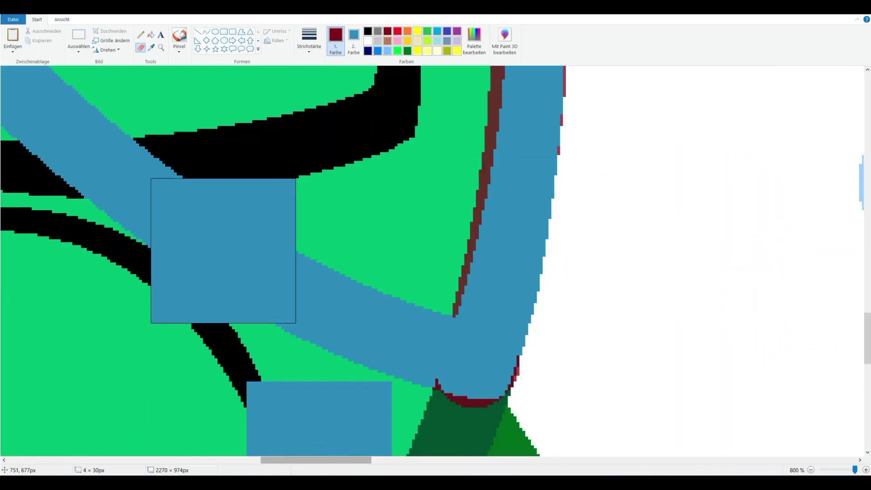
key(ctrl+z)
scroll(398, 378, up, 5)
scroll(397, 378, left, 5)
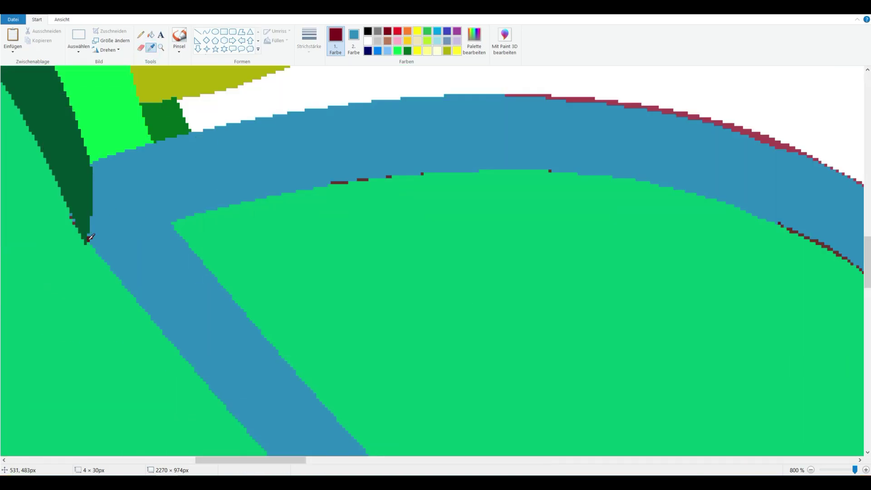
Replace the leftover maroon and brown pixels along the hair outline's inner edges and lower joint with muted blue
click(91, 237)
drag(252, 460, 272, 460)
scroll(610, 265, down, 8)
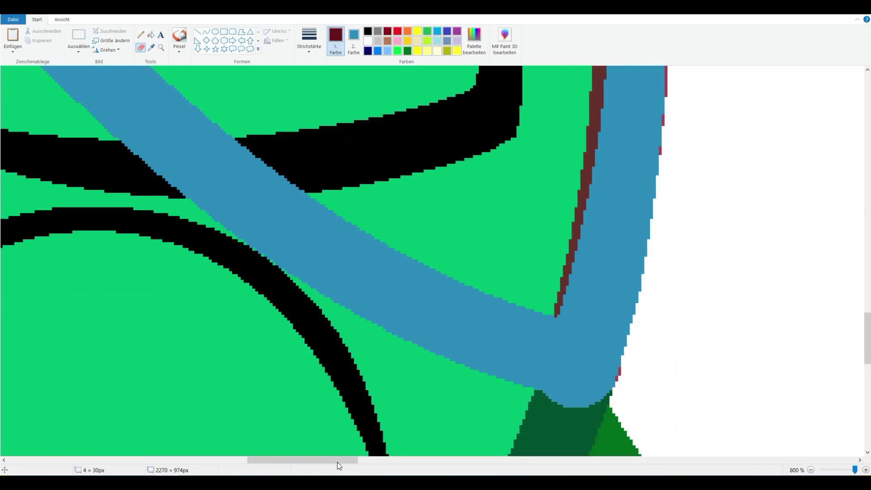
drag(337, 462, 289, 462)
scroll(269, 413, up, 8)
scroll(491, 117, right, 5)
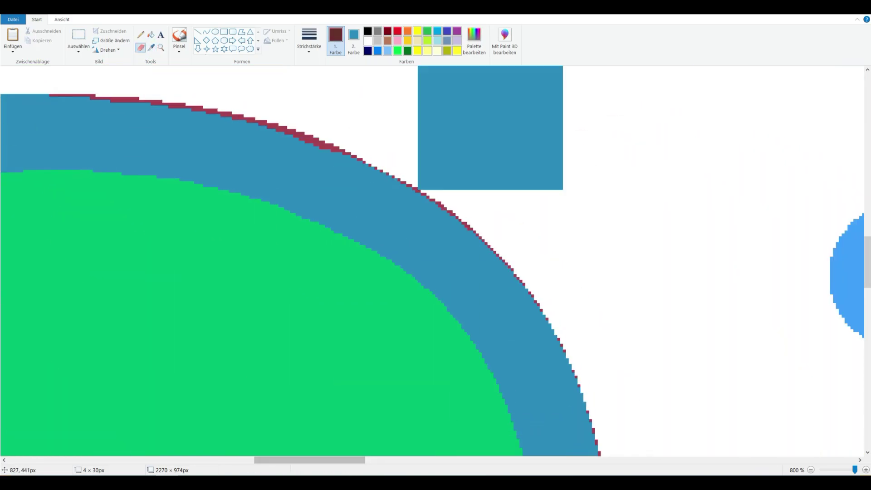
scroll(526, 172, down, 5)
scroll(563, 220, up, 3)
Replace the leftover pinkish red fringe along the outer edge of the hair outline with muted blue
click(151, 47)
scroll(154, 136, up, 2)
click(159, 194)
scroll(613, 292, down, 3)
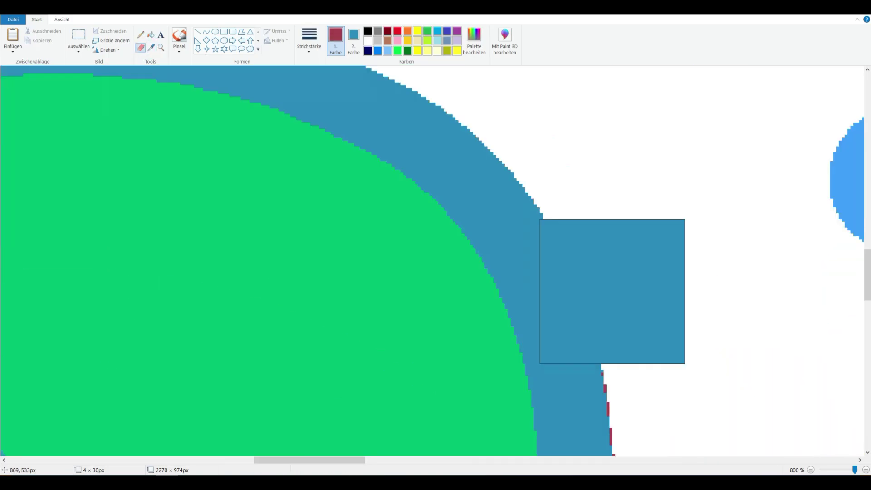
scroll(613, 292, down, 8)
drag(308, 460, 256, 460)
scroll(369, 402, up, 10)
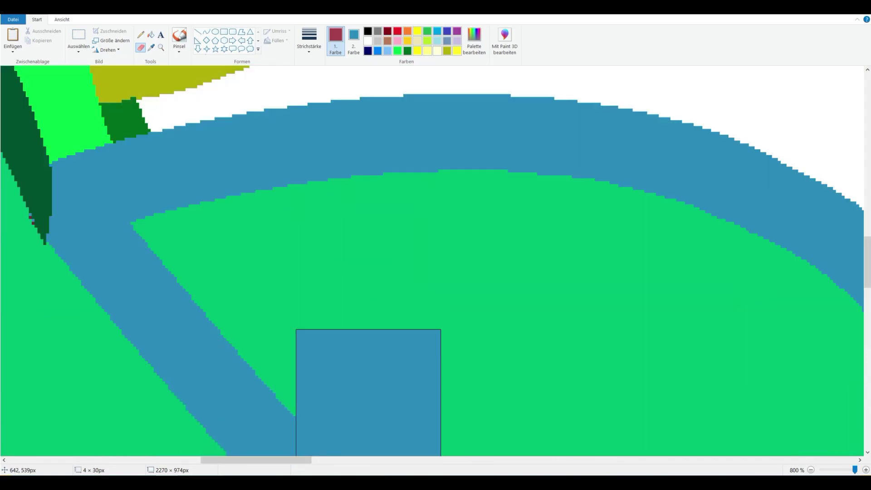
Fill the stray dark red pixels beside the ear outline with the head's green, undoing the accidental ear outline fill
click(151, 47)
click(36, 280)
click(151, 34)
click(338, 39)
click(36, 224)
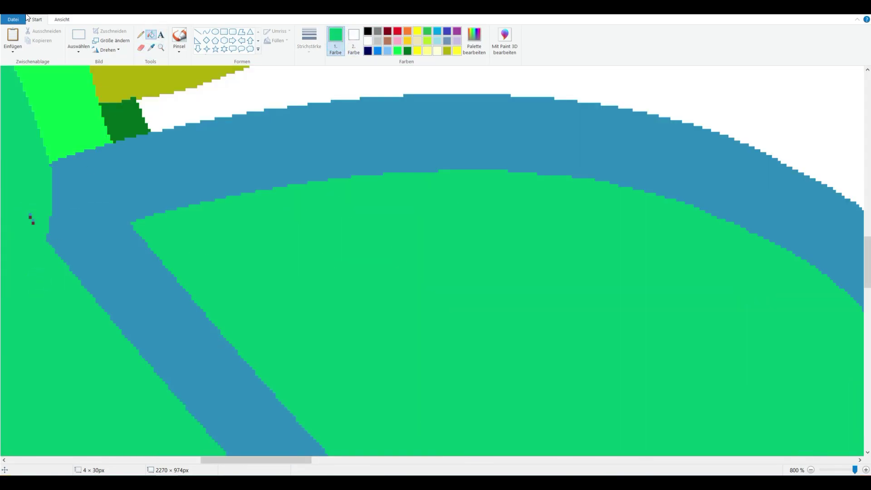
key(ctrl+z)
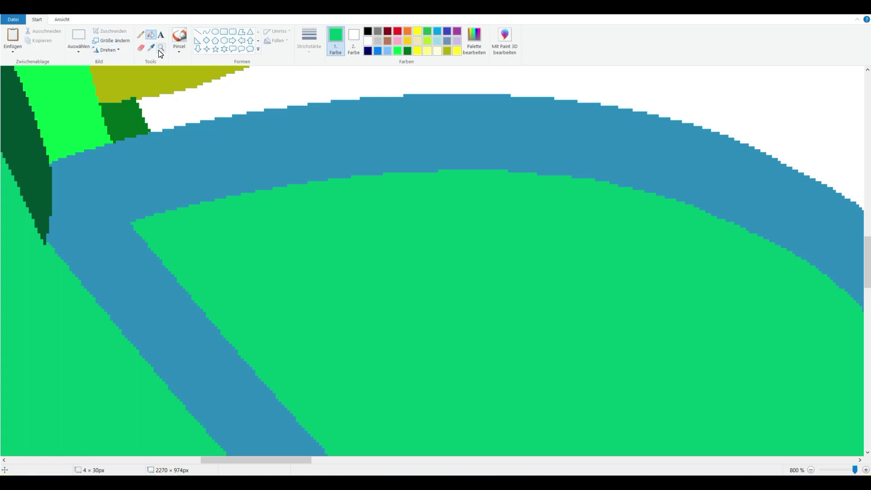
Fill the hair area enclosed by the blue outline with white
key(ctrl+Page_Down)
key(ctrl+Page_Down)
key(ctrl+Page_Down)
click(368, 41)
click(205, 241)
click(161, 47)
click(293, 152)
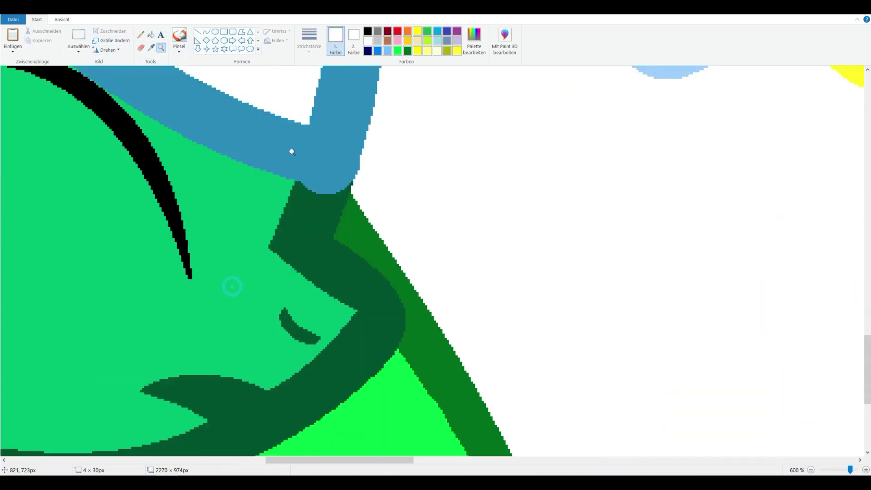
Square off the rounded lower tip of the blue hair outline where it meets the dark green snout outline
click(292, 152)
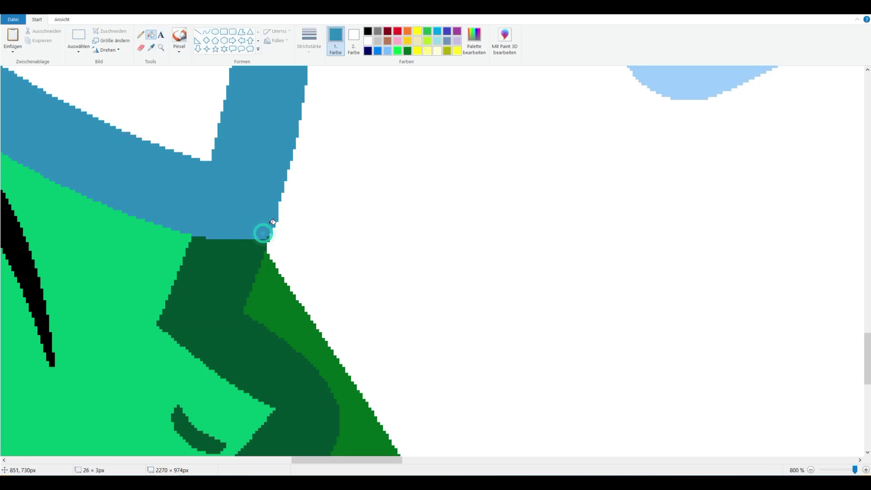
key(ctrl+Page_Down)
key(ctrl+Page_Down)
key(ctrl+Page_Down)
key(ctrl+Page_Down)
key(ctrl+Page_Down)
key(ctrl+Page_Down)
click(162, 47)
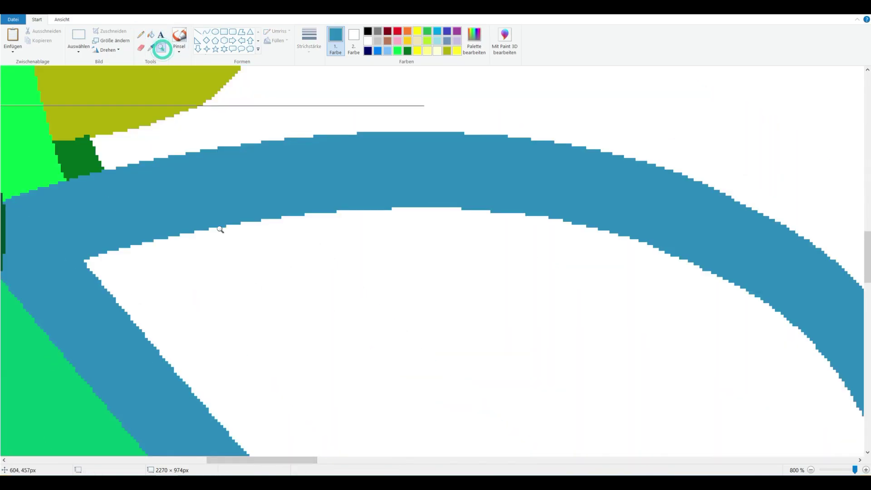
Fill the foal's hair with the pale blue-green from the swatch where bright yellow and light blue overlap
click(153, 38)
click(132, 177)
click(151, 47)
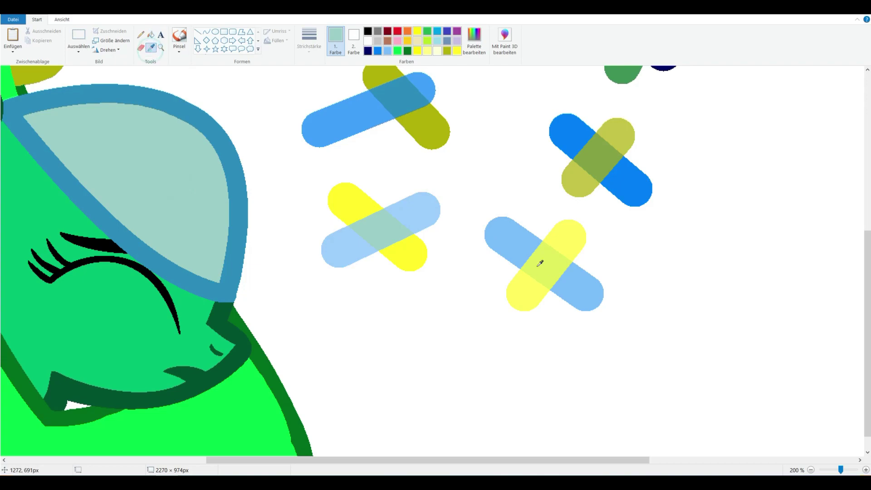
click(156, 177)
Draw two curved strand lines across the foal's hair in the blue of its outline
click(151, 47)
key(ctrl+Page_Down)
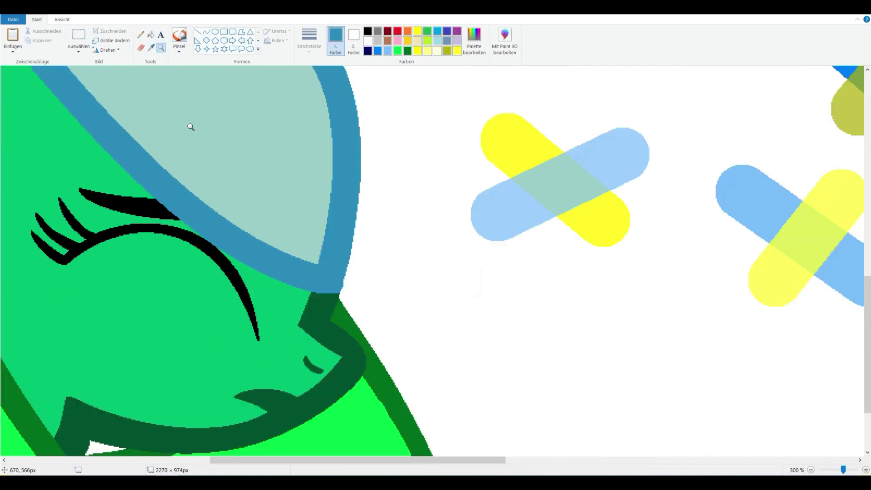
click(207, 32)
click(309, 40)
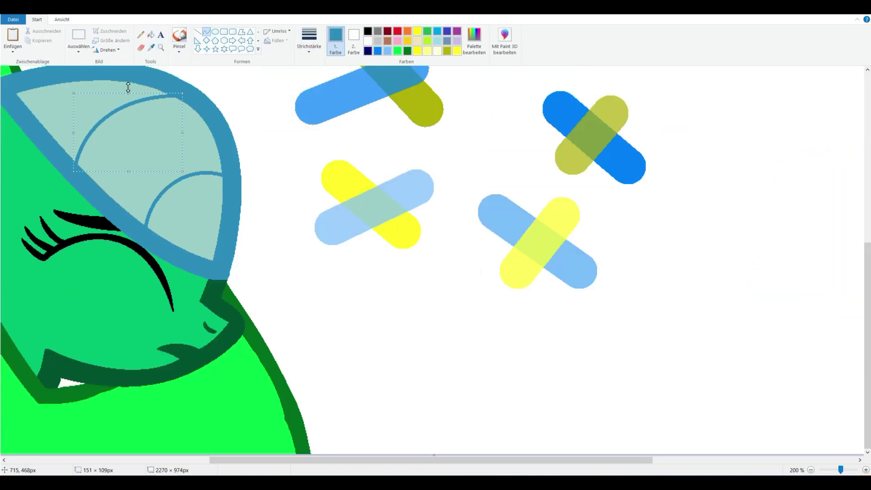
Fill the hair section between the two strand lines with the yellow-green from the lower blended swatch
click(150, 34)
click(150, 136)
click(161, 47)
key(ctrl+Page_Down)
key(ctrl+Page_Down)
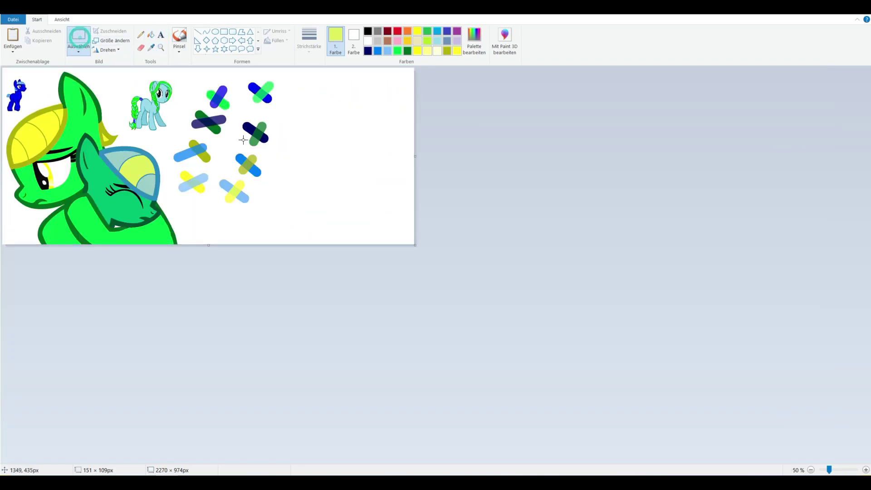
Delete all the crossed colour-blend swatches beside the ponies
key(Delete)
drag(213, 175, 274, 227)
right_click(233, 209)
click(200, 272)
drag(167, 137, 201, 163)
right_click(189, 155)
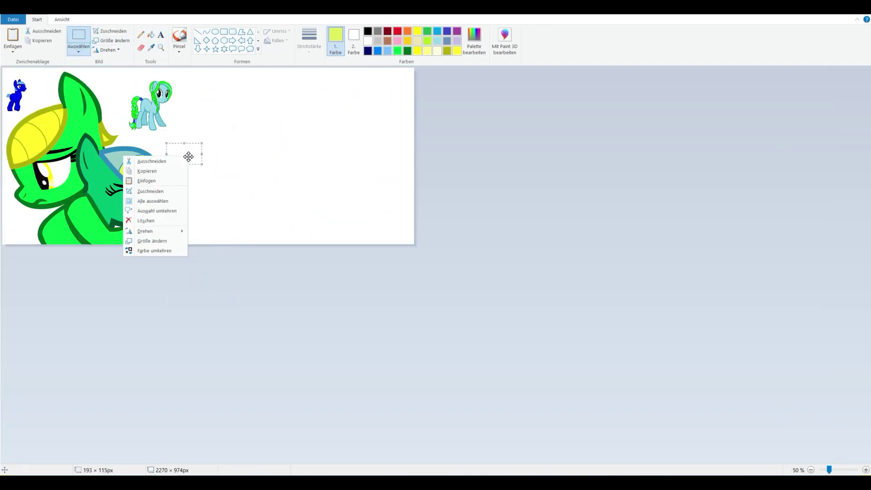
Delete both small reference ponies and narrow the canvas to trim the empty space beside the artwork
drag(117, 70, 177, 130)
key(Delete)
right_click(26, 108)
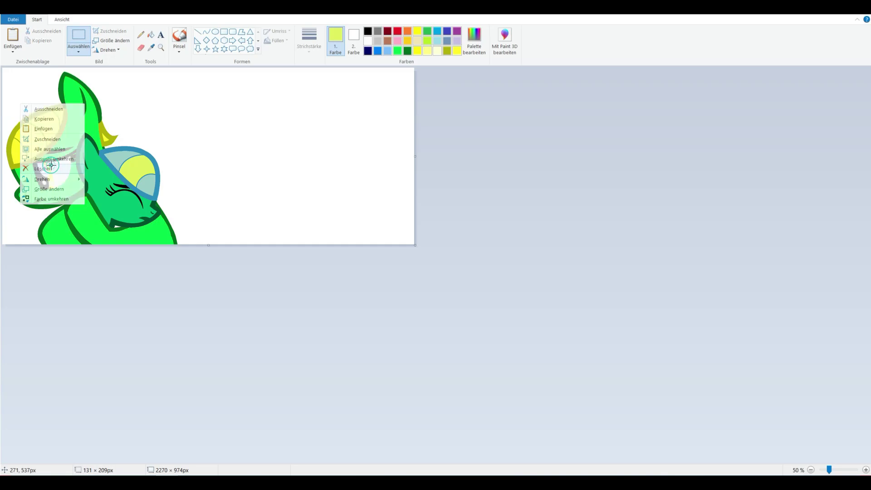
click(46, 166)
drag(414, 156, 185, 156)
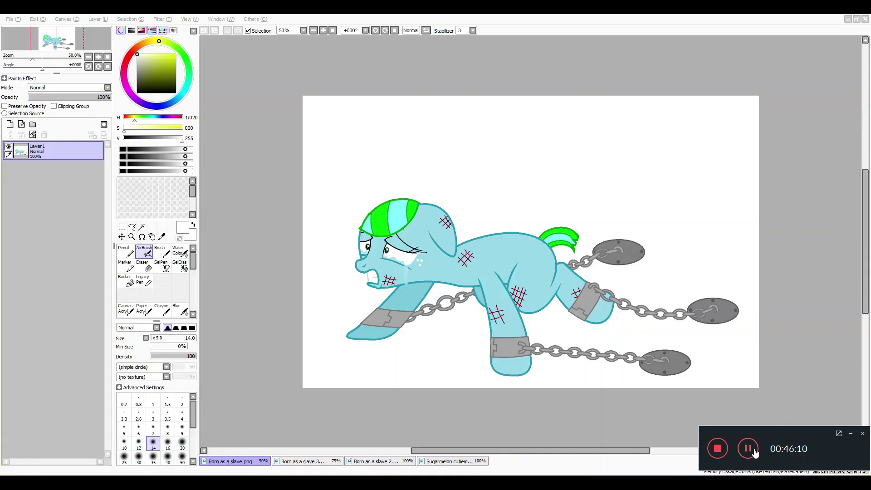
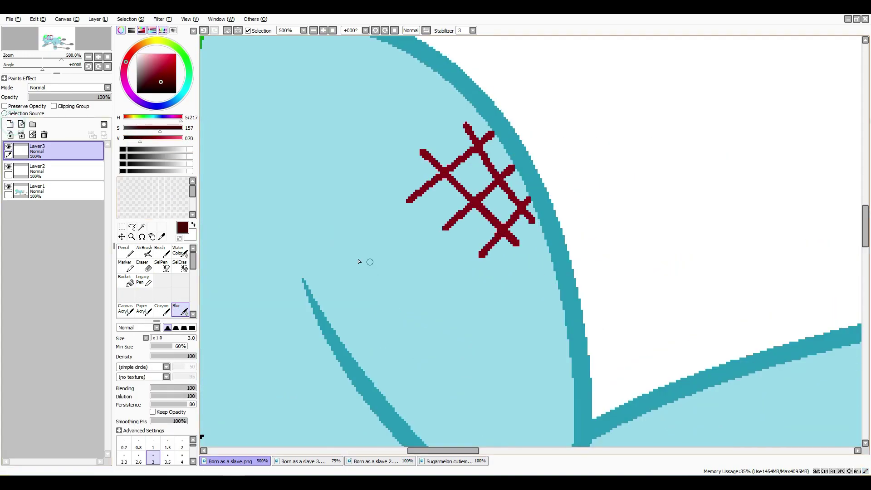
In Born as a slave.png, select the light blue body and the gaps in its hatched wounds on Layer1 with the Magic Wand
key(a)
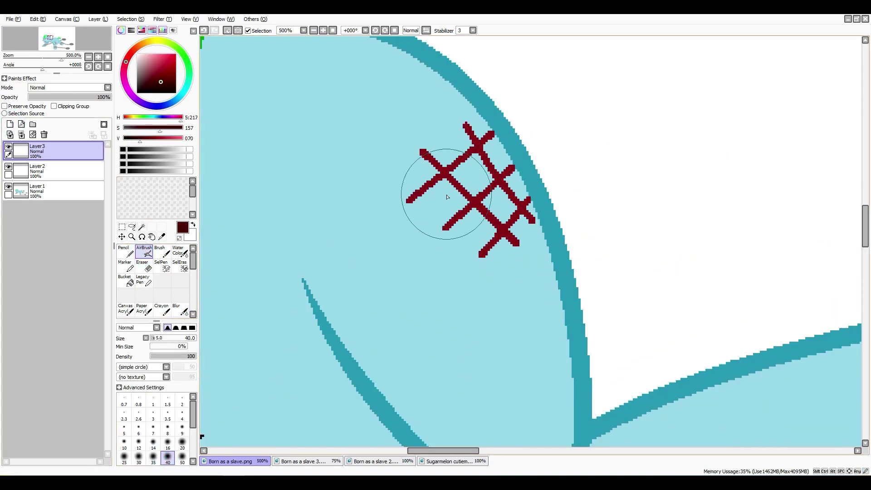
click(167, 458)
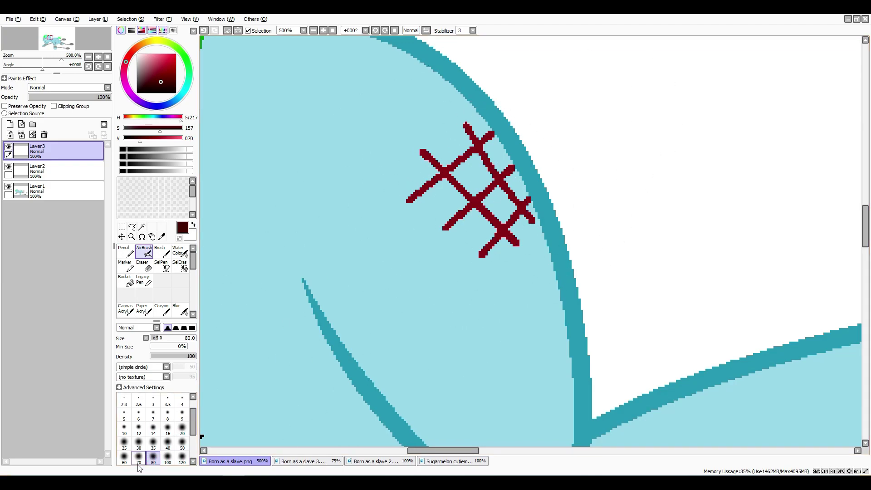
click(142, 226)
click(45, 191)
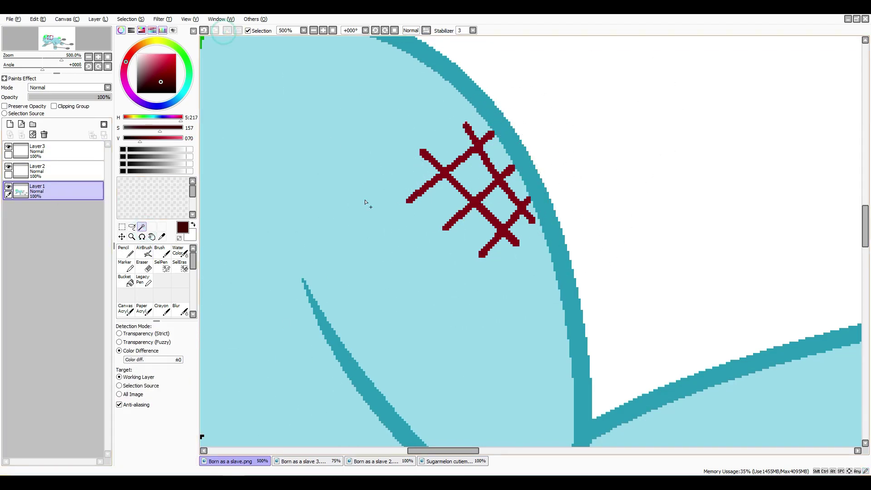
click(366, 200)
scroll(365, 200, down, 4)
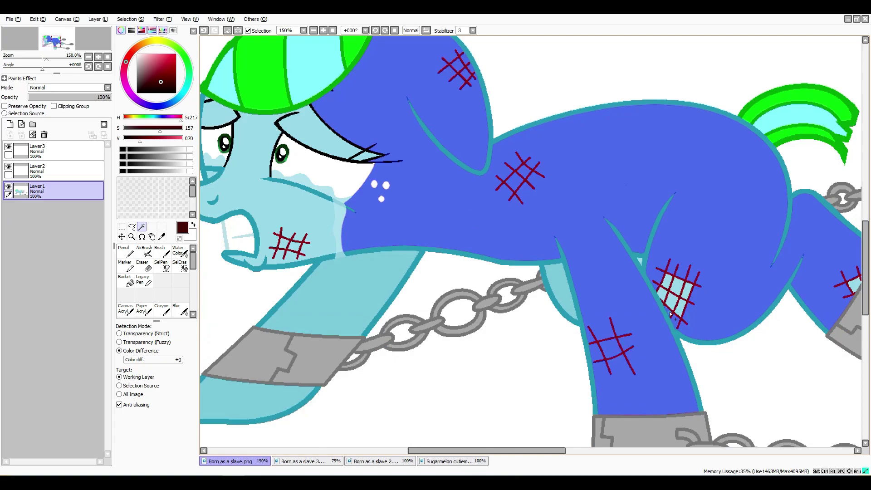
scroll(688, 287, down, 1)
scroll(362, 84, up, 5)
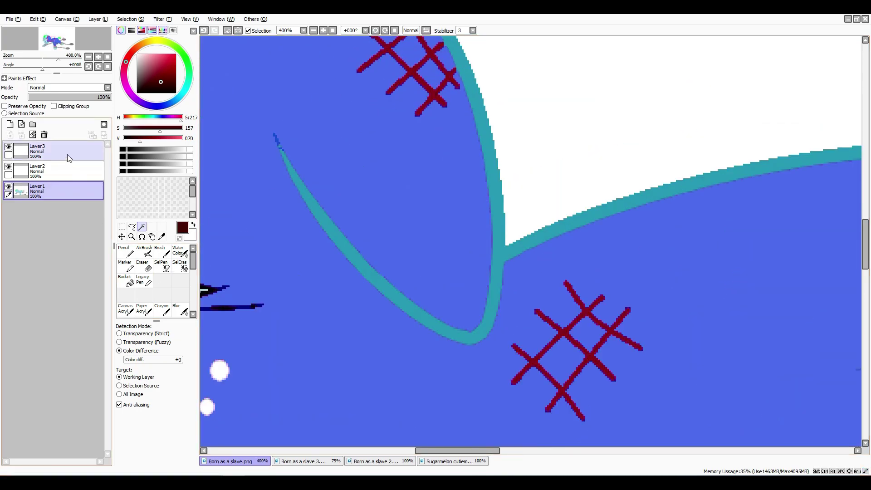
click(144, 251)
click(405, 74)
click(204, 31)
Add the dark red crosshatch lines on the ear, shoulder and cheek to the Layer1 selection
click(58, 189)
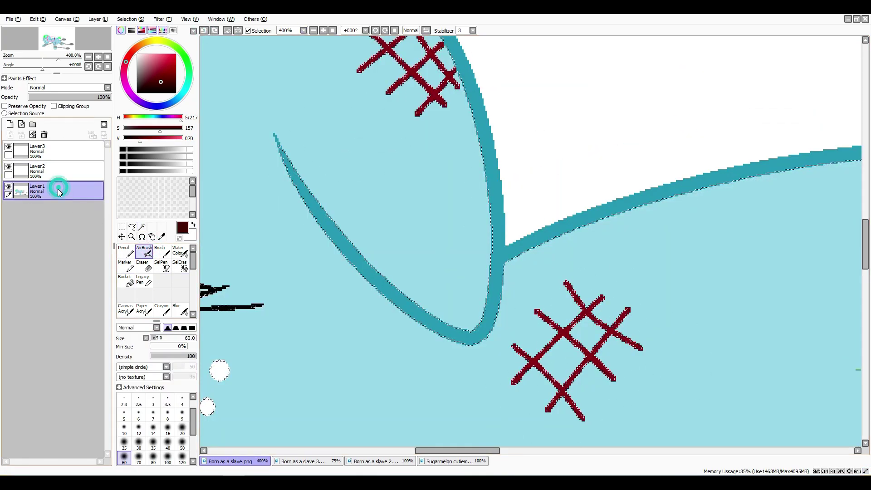
click(141, 226)
scroll(460, 121, down, 2)
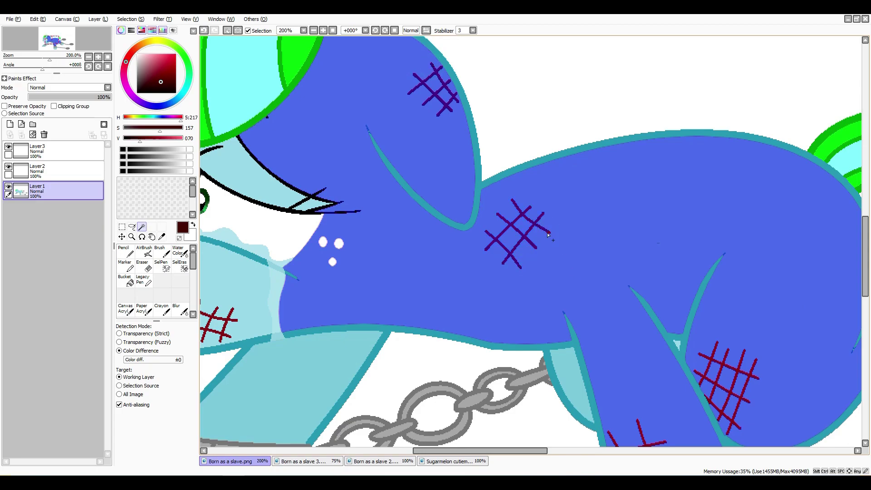
scroll(478, 252, up, 2)
scroll(478, 253, down, 4)
scroll(479, 253, up, 4)
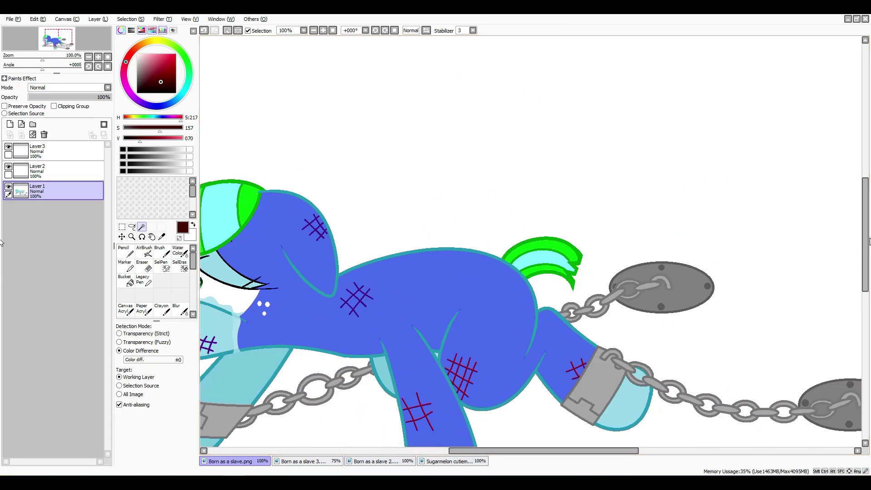
Add the crosshatch lines on the shackled hind leg and the thigh to the selection
scroll(479, 253, down, 2)
scroll(416, 90, up, 3)
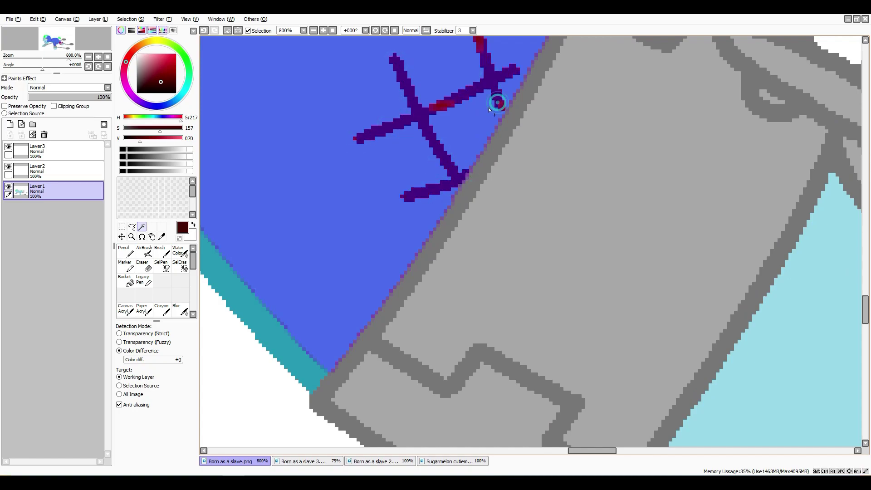
scroll(490, 110, down, 3)
scroll(315, 214, up, 3)
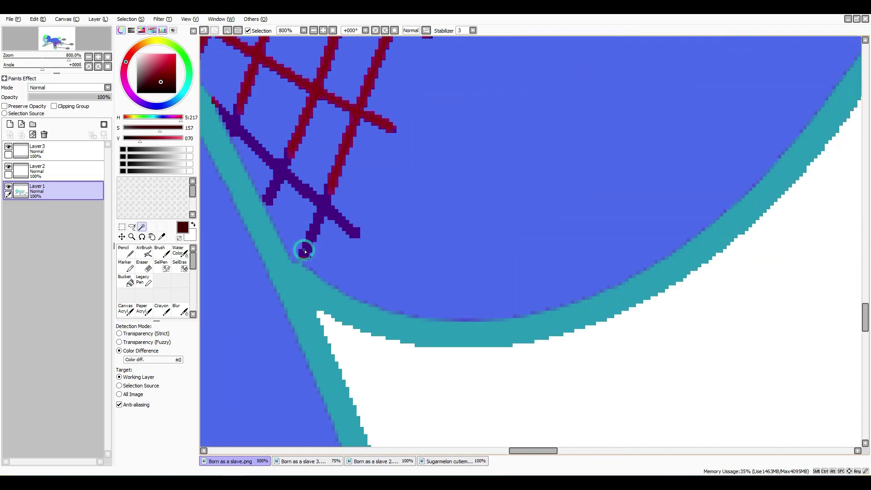
scroll(330, 189, down, 1)
scroll(377, 286, up, 2)
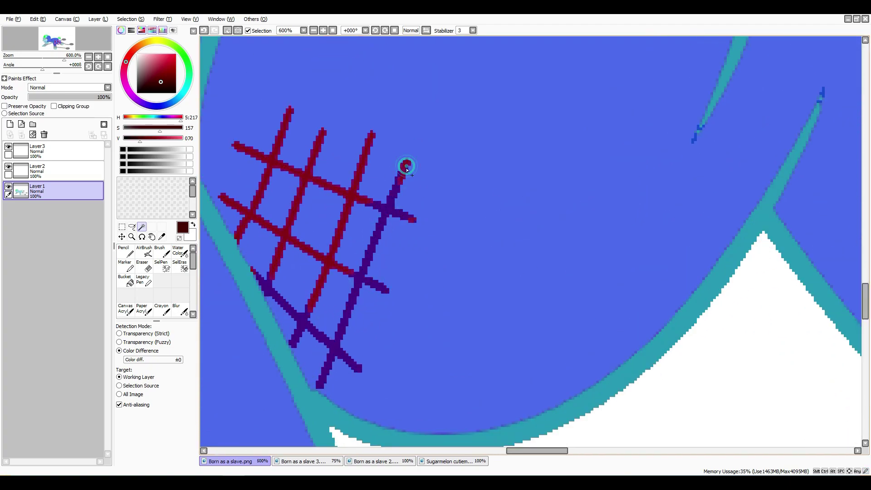
click(162, 266)
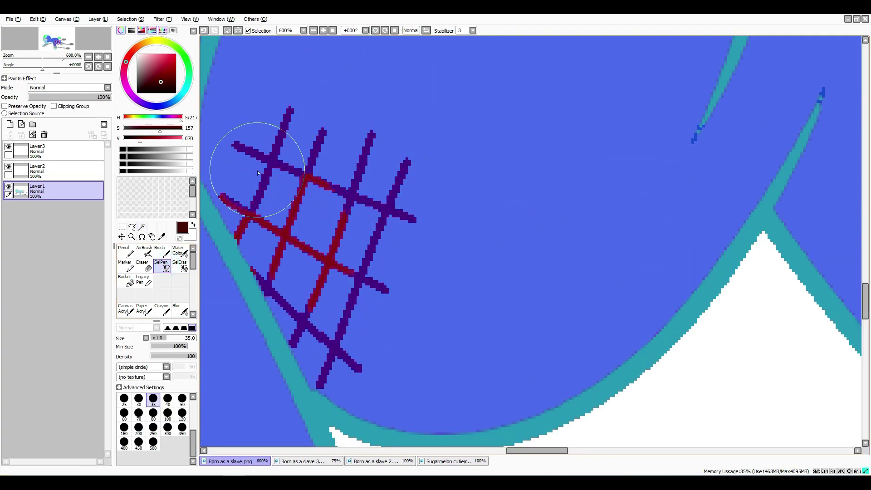
click(141, 227)
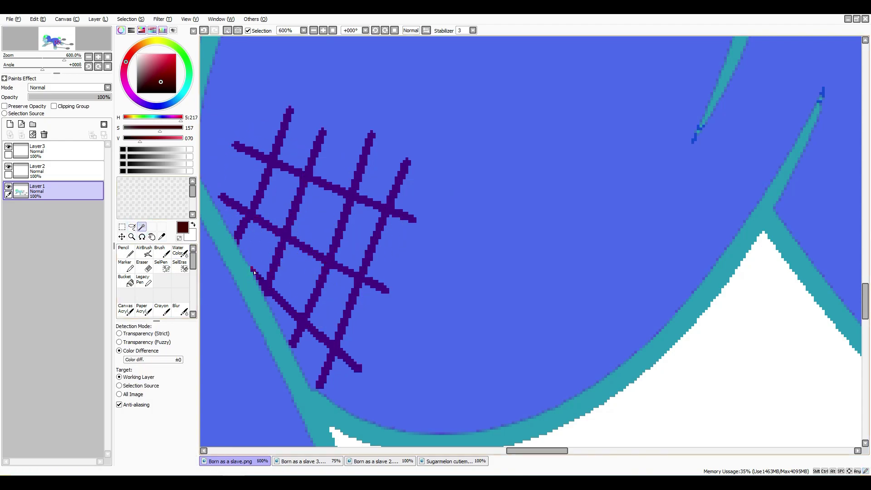
Add the light blue face areas and the crosshatch lines on the near foreleg to the selection
scroll(255, 273, down, 5)
scroll(300, 211, up, 1)
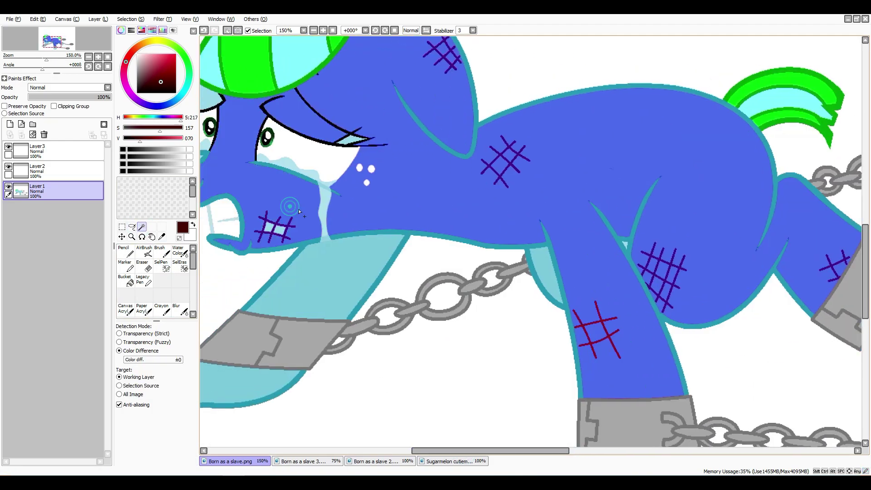
scroll(596, 335, up, 4)
click(163, 267)
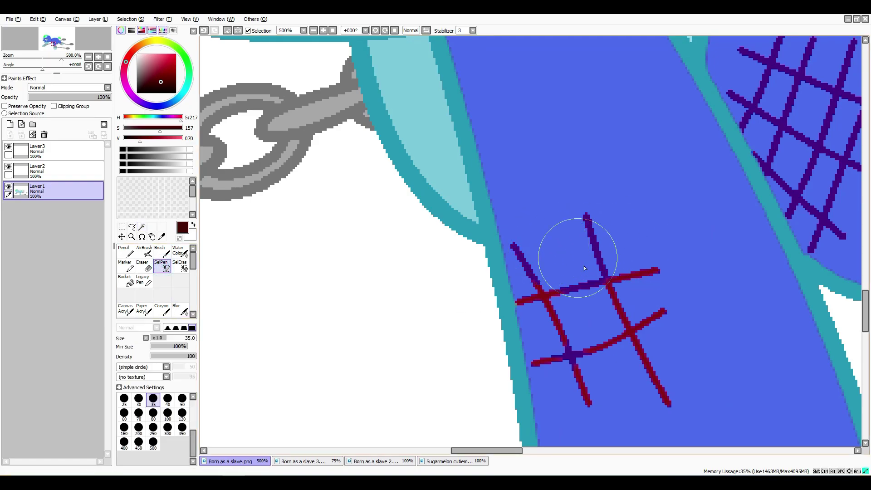
key(w)
click(525, 300)
scroll(539, 367, down, 5)
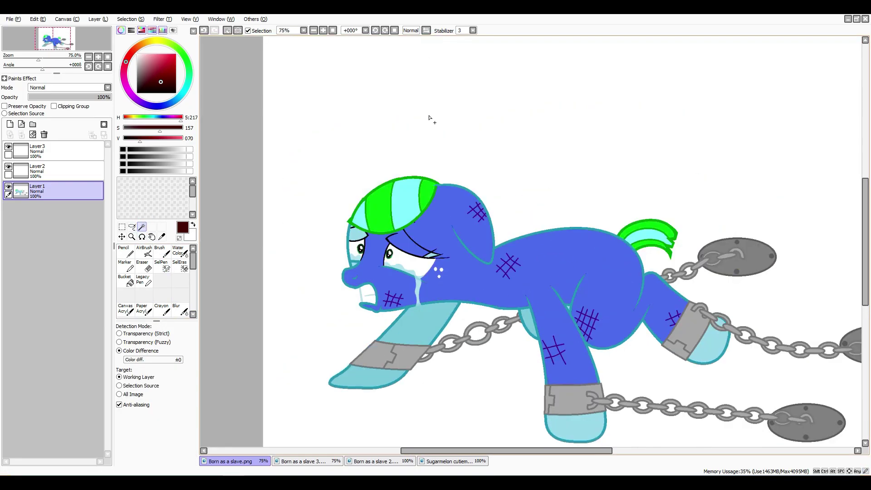
On Layer3, airbrush dark red patches at size 60 over the wounds on the ear, shoulder, cheek, thigh, hind leg and foreleg
scroll(431, 121, up, 3)
click(59, 149)
click(144, 251)
drag(508, 213, 526, 227)
drag(499, 196, 536, 245)
drag(865, 205, 865, 255)
mouse_move(282, 186)
mouse_down()
mouse_move(308, 193)
mouse_move(295, 197)
mouse_up()
mouse_move(586, 104)
mouse_down()
mouse_move(622, 118)
mouse_move(604, 95)
mouse_up()
mouse_move(708, 309)
mouse_down()
mouse_move(723, 350)
mouse_move(744, 363)
mouse_up()
drag(490, 451, 519, 450)
drag(545, 245, 564, 253)
scroll(564, 253, down, 3)
drag(579, 292, 579, 292)
scroll(512, 243, up, 3)
drag(512, 244, 590, 232)
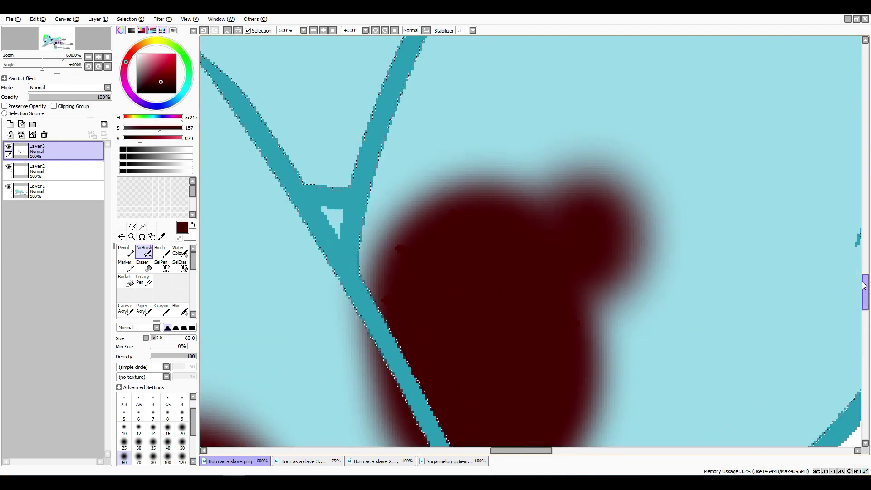
Erase the dark red spill across the foreleg outline beside the thigh patch with a size 7 eraser
scroll(544, 236, down, 5)
key(e)
drag(363, 79, 355, 61)
scroll(355, 61, down, 2)
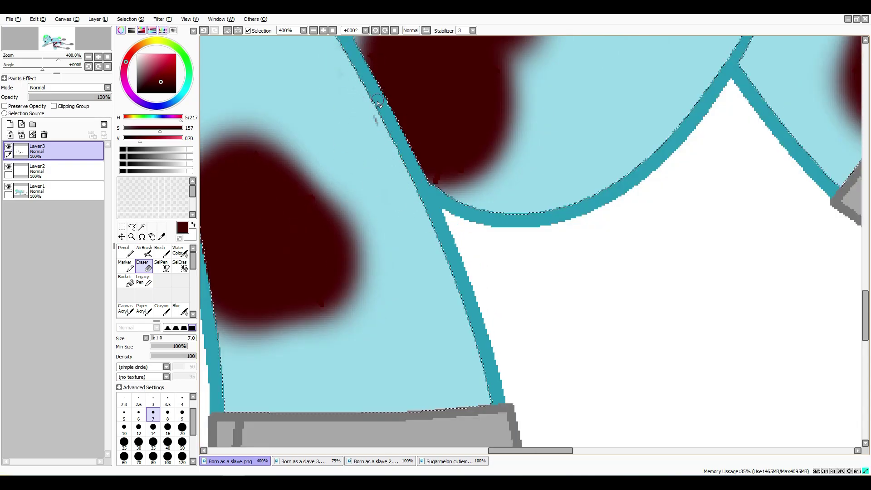
Soften the dark red patches on the shoulder and ear with the Blur tool at size 100
scroll(378, 103, down, 4)
scroll(522, 318, up, 3)
click(180, 311)
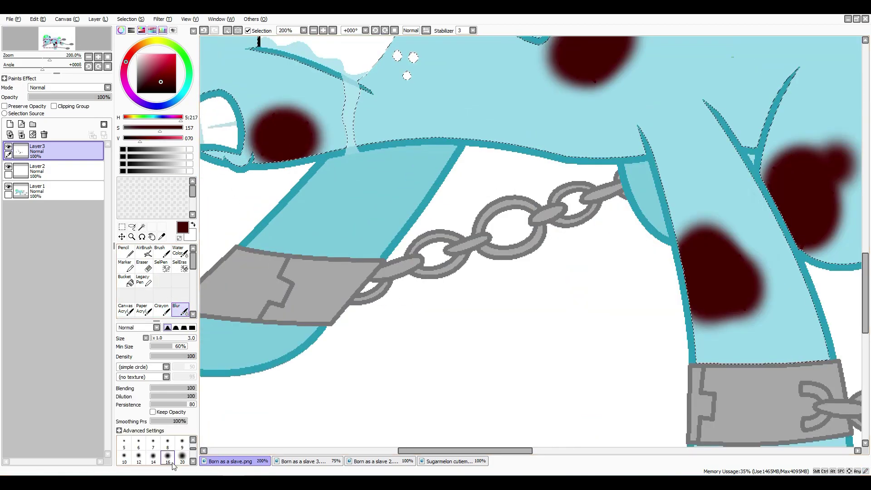
scroll(172, 454, down, 2)
scroll(499, 227, up, 1)
scroll(525, 181, down, 3)
drag(644, 150, 680, 182)
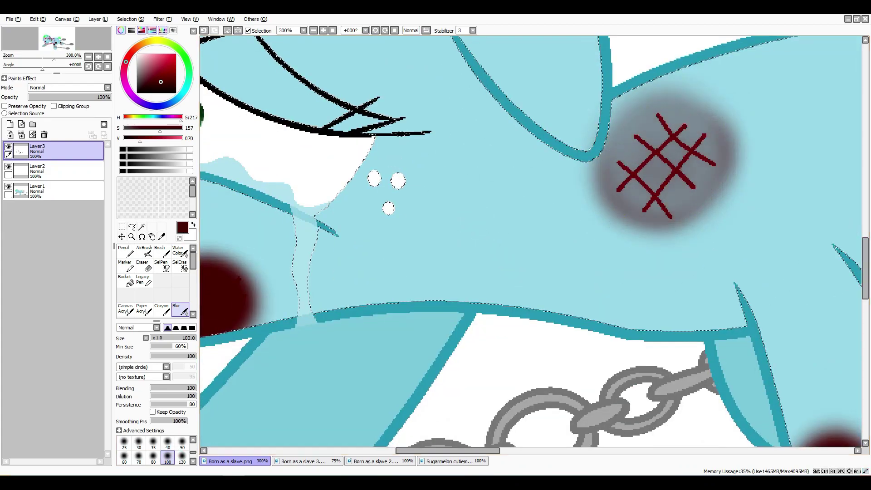
scroll(522, 227, down, 2)
scroll(499, 227, up, 1)
scroll(500, 226, up, 1)
drag(545, 318, 555, 325)
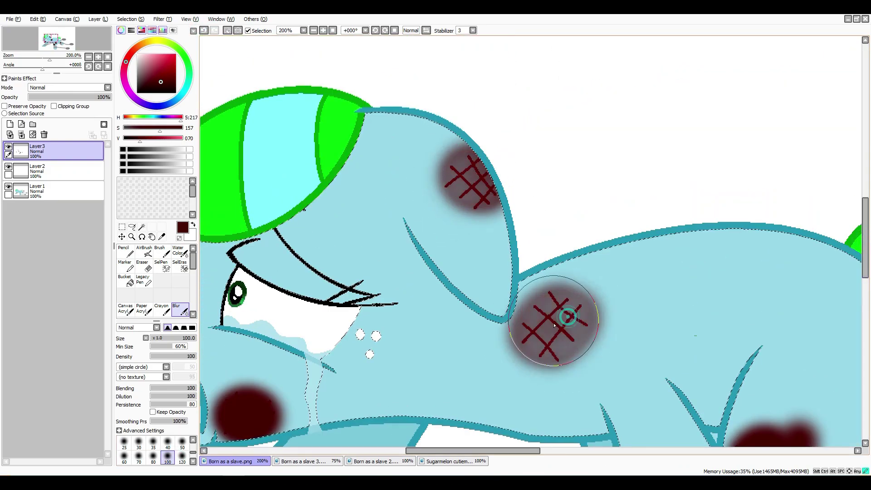
Blur the dark red patches on the cheek, thigh, hind leg and foreleg until the crosshatching shows through
scroll(555, 325, down, 1)
scroll(555, 325, down, 2)
drag(291, 300, 304, 308)
scroll(532, 372, up, 1)
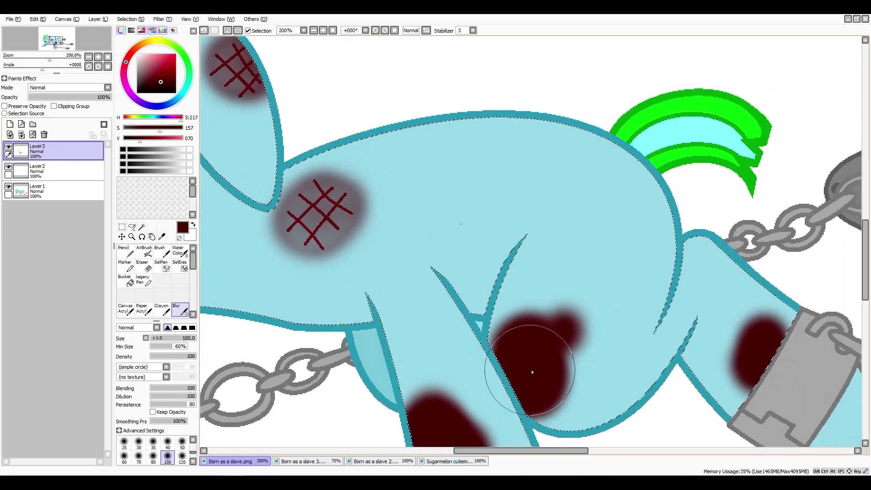
mouse_move(533, 373)
mouse_down()
mouse_move(759, 350)
mouse_move(767, 358)
mouse_up()
scroll(408, 295, down, 1)
scroll(408, 295, up, 1)
drag(437, 301, 399, 291)
scroll(430, 309, down, 2)
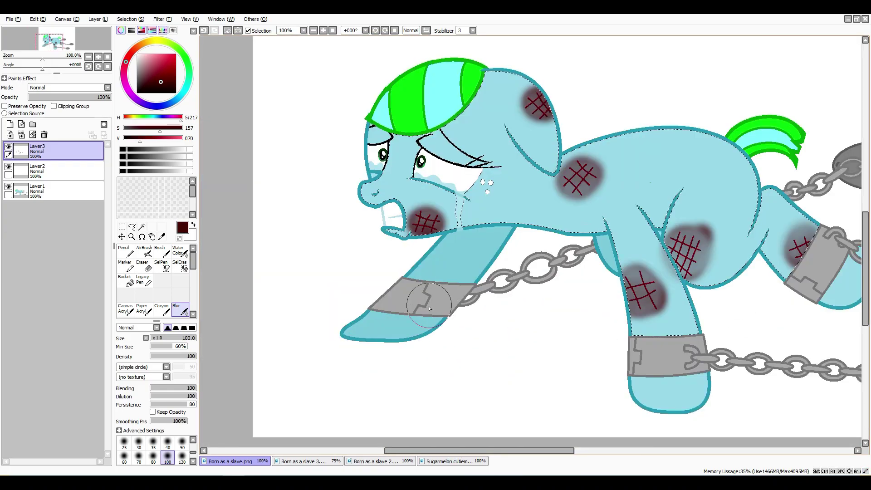
Add the hooves below the near foreleg and hind leg shackles to the selection on Layer1
scroll(430, 308, up, 1)
click(36, 190)
click(142, 226)
click(345, 331)
drag(497, 450, 530, 449)
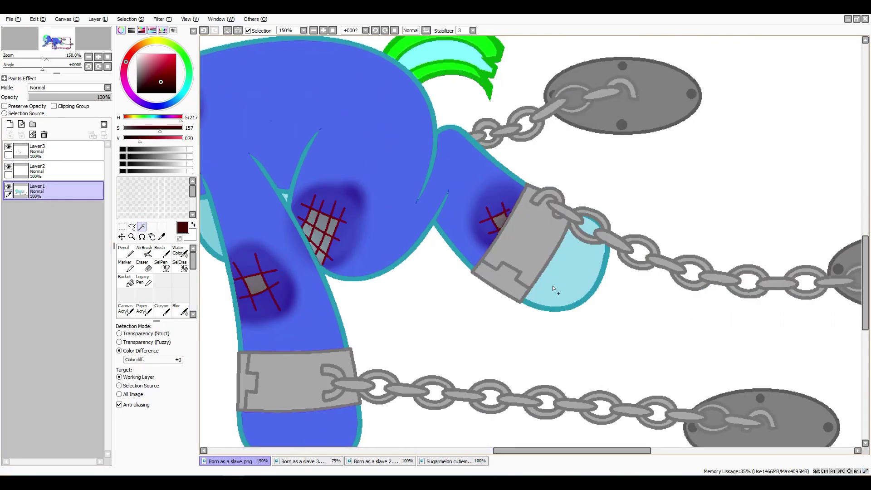
Airbrush dark red bands at size 80 along both edges of the hind leg shackle
click(145, 251)
mouse_move(504, 236)
mouse_down()
mouse_move(554, 281)
mouse_move(545, 291)
mouse_up()
drag(499, 209, 567, 214)
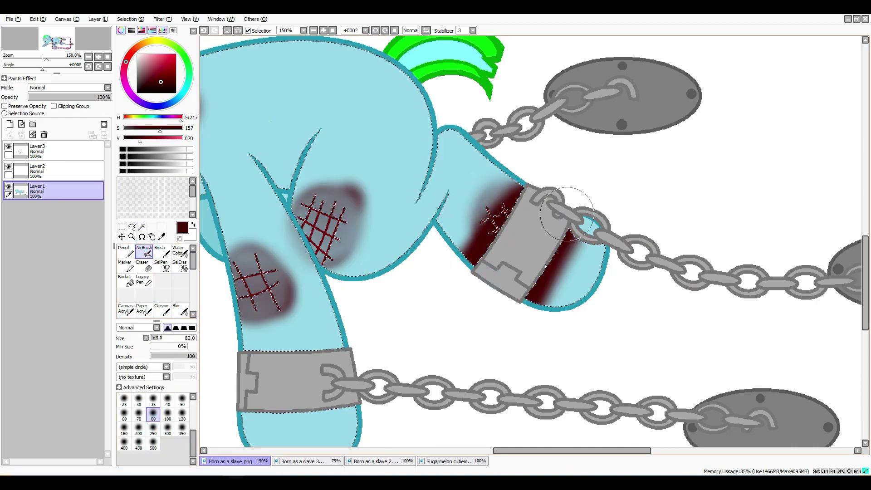
drag(245, 345, 350, 347)
drag(318, 272, 409, 272)
drag(409, 317, 409, 209)
drag(313, 345, 408, 350)
drag(317, 227, 672, 227)
drag(319, 172, 330, 171)
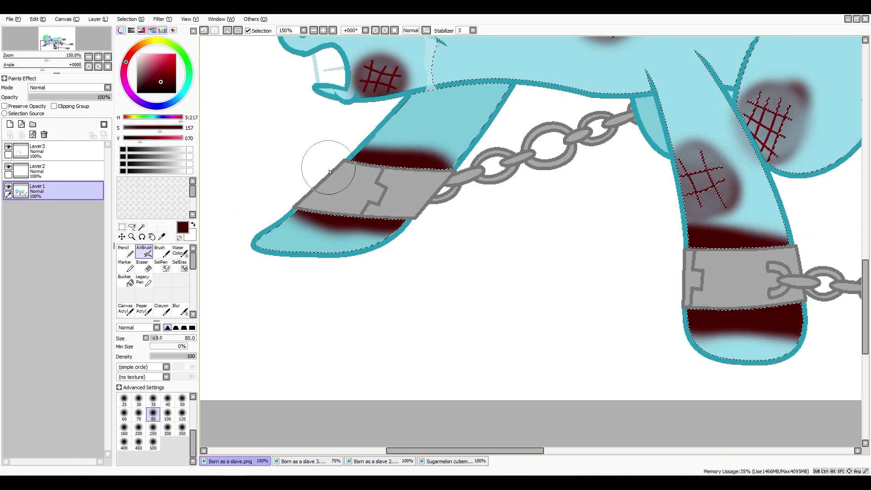
key(ctrl+z)
On a new layer, airbrush dark red bands at size 80 along the shackle edges on the hind leg and both forelegs
mouse_move(680, 204)
mouse_down()
mouse_move(641, 184)
mouse_move(321, 204)
mouse_up()
click(10, 124)
mouse_move(568, 132)
mouse_down()
mouse_move(623, 92)
mouse_move(635, 182)
mouse_up()
click(142, 226)
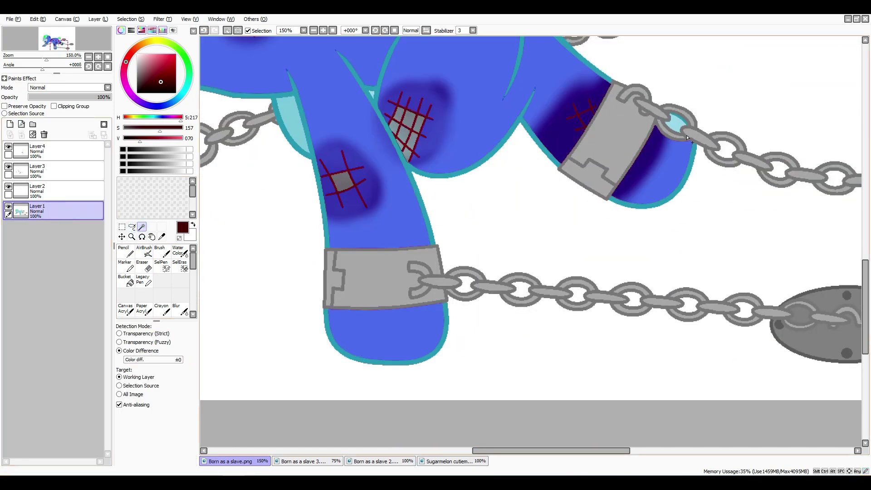
click(144, 254)
drag(317, 327, 435, 332)
drag(331, 232, 413, 227)
drag(552, 451, 452, 451)
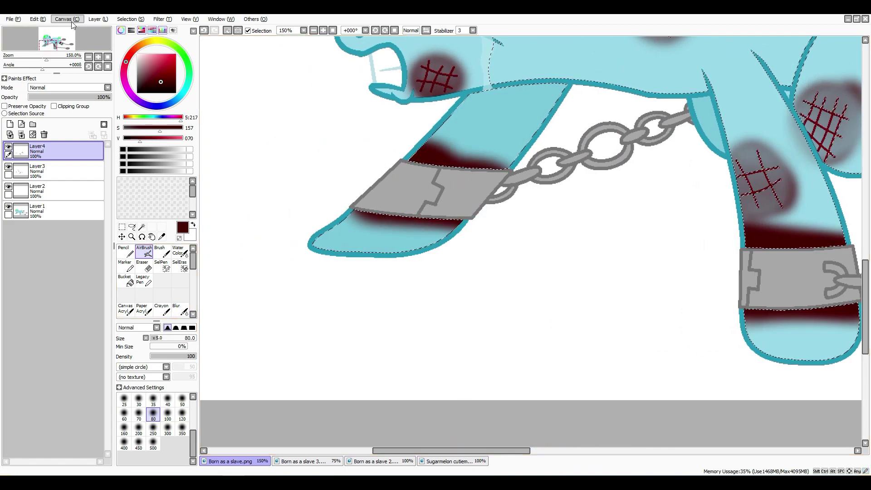
Soften the dark red bands around the leg shackles with the Blur tool at size 40
click(180, 310)
click(203, 31)
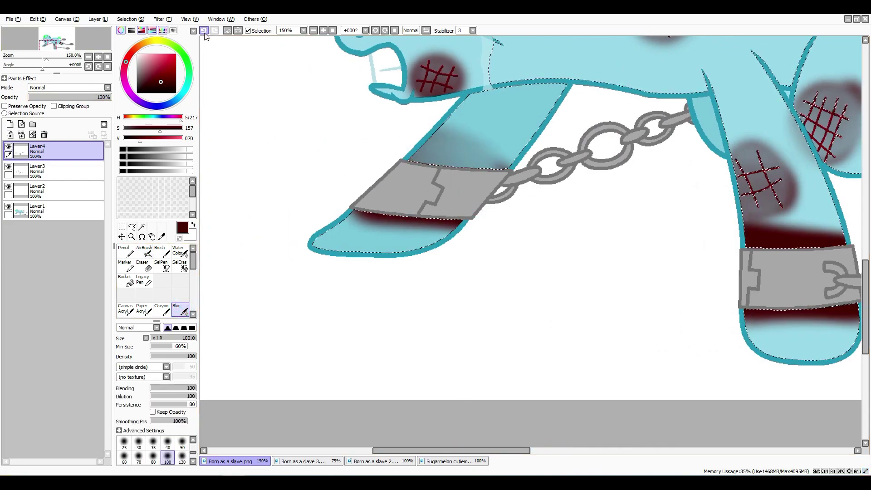
click(215, 31)
click(167, 443)
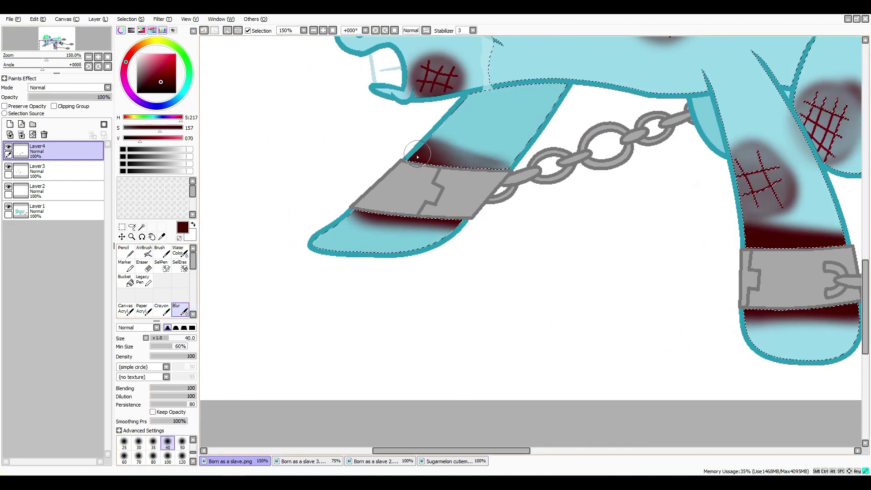
drag(358, 213, 454, 227)
drag(451, 450, 534, 451)
drag(454, 313, 558, 327)
drag(533, 451, 573, 451)
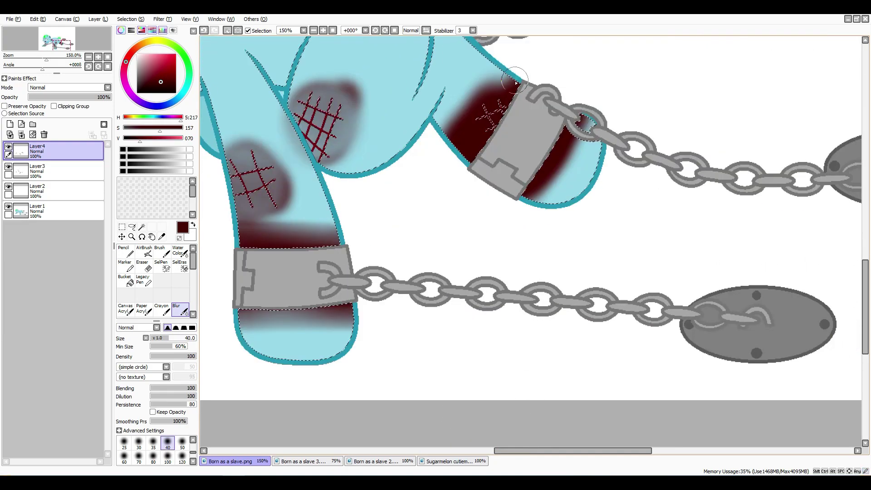
mouse_move(515, 80)
mouse_down()
mouse_move(576, 91)
mouse_move(544, 190)
mouse_up()
Clear the selection and select the outstretched foreleg's shackle and chain on Layer1 with the Magic Wand
scroll(545, 182, down, 2)
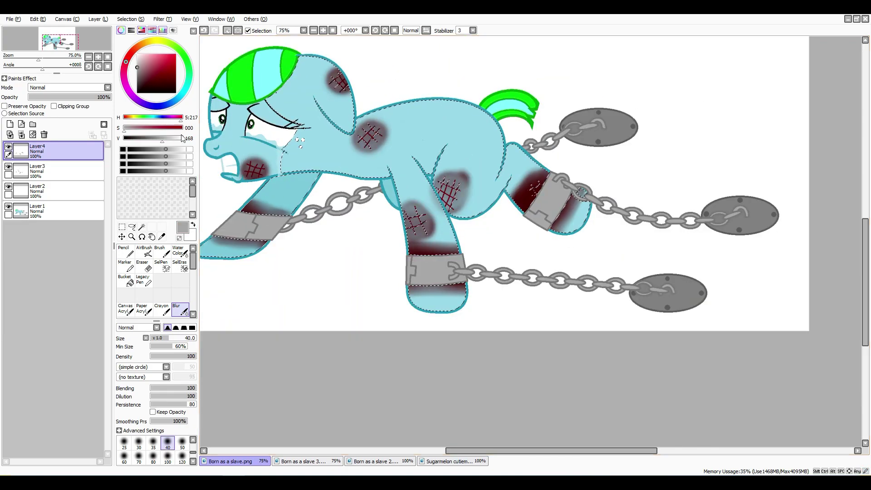
scroll(220, 312, down, 1)
click(45, 211)
click(142, 227)
click(273, 246)
scroll(321, 213, up, 1)
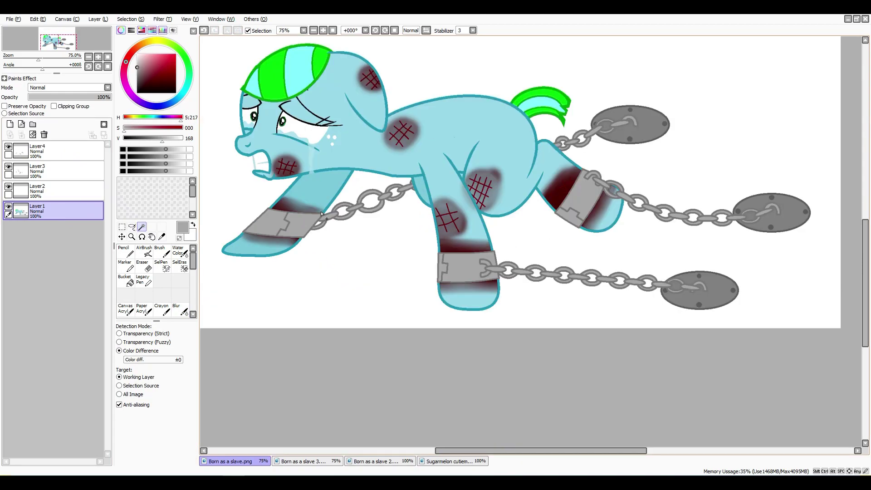
click(321, 214)
scroll(321, 214, up, 2)
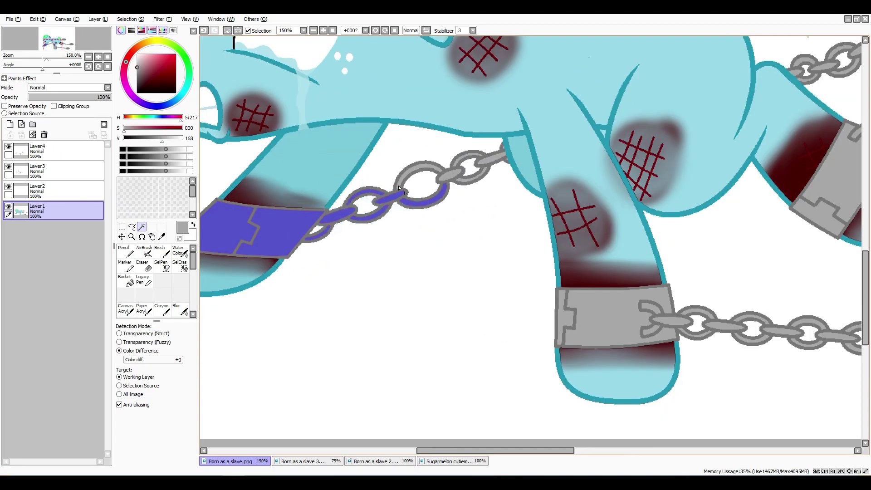
scroll(508, 162, up, 2)
scroll(611, 342, down, 2)
Add the near foreleg's shackle, its ring and the chain outline to the selection
click(611, 341)
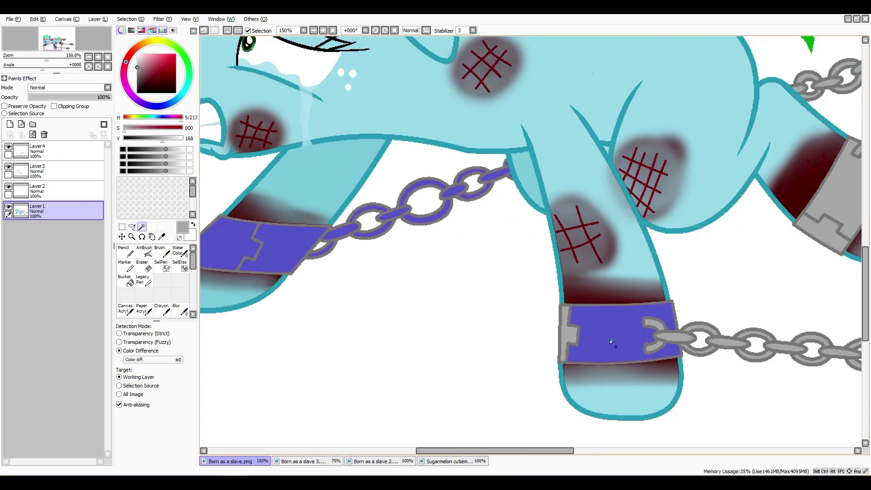
click(665, 338)
drag(665, 338, 403, 338)
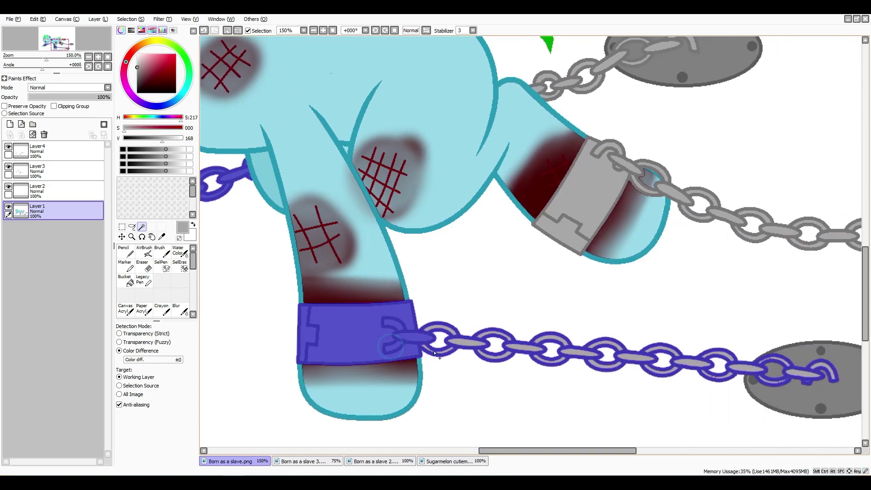
Add the grey fills of the near foreleg's chain links and the oval plate at its end to the selection
scroll(434, 353, up, 3)
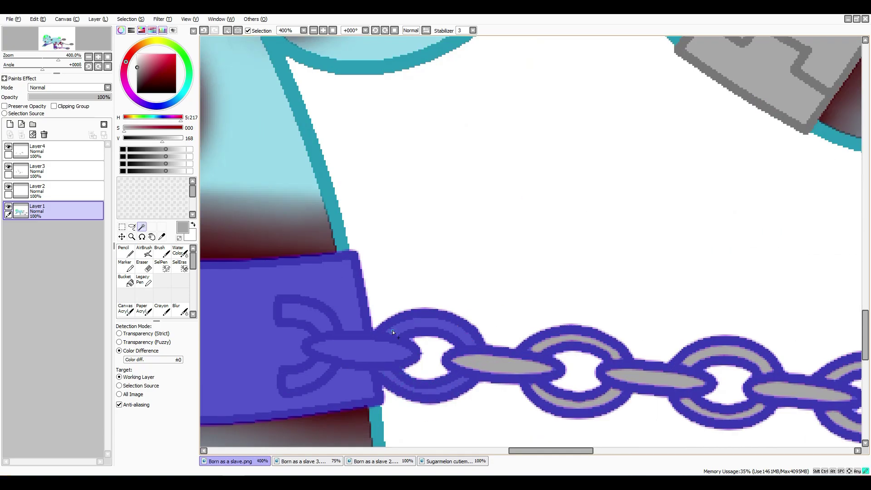
drag(551, 451, 613, 450)
click(414, 428)
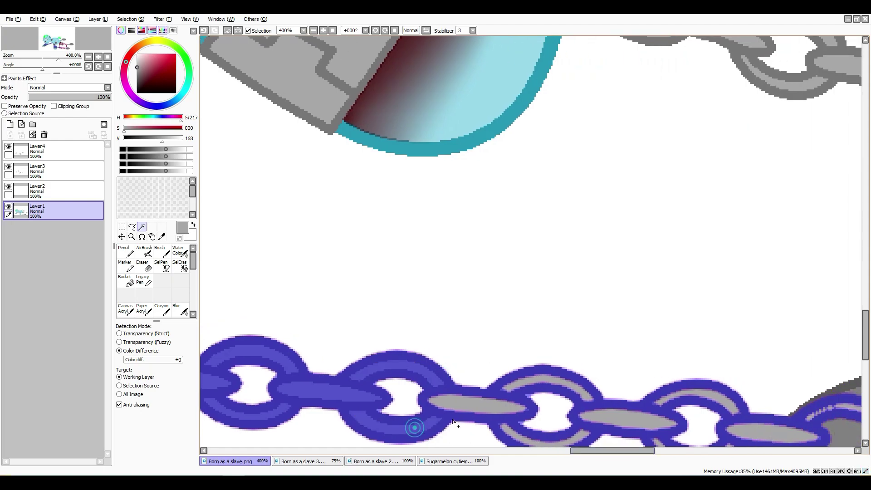
drag(513, 438, 515, 254)
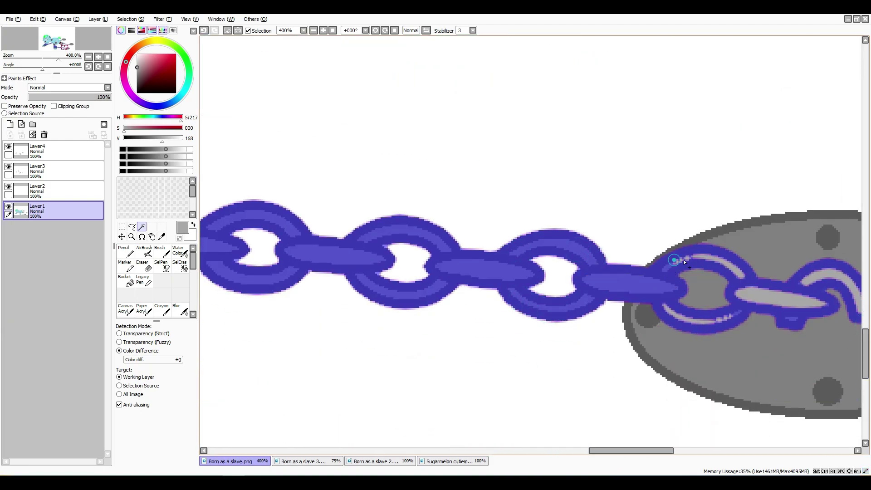
scroll(685, 261, up, 3)
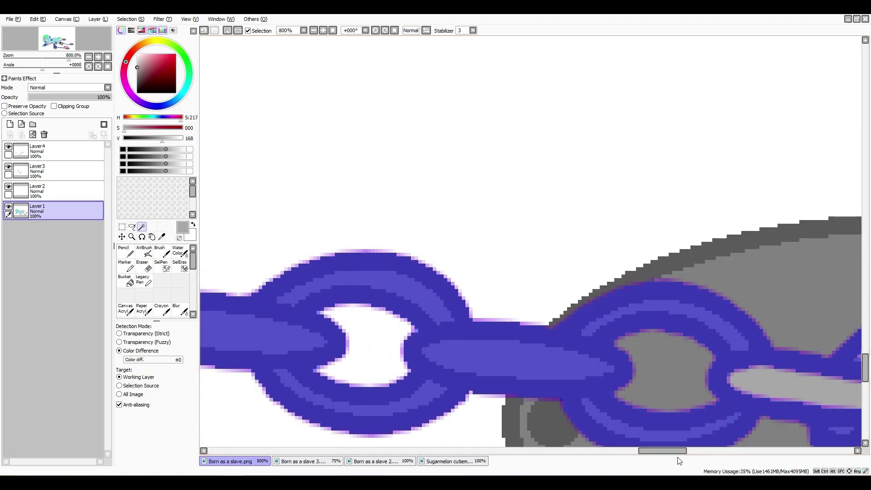
scroll(544, 385, down, 3)
click(525, 412)
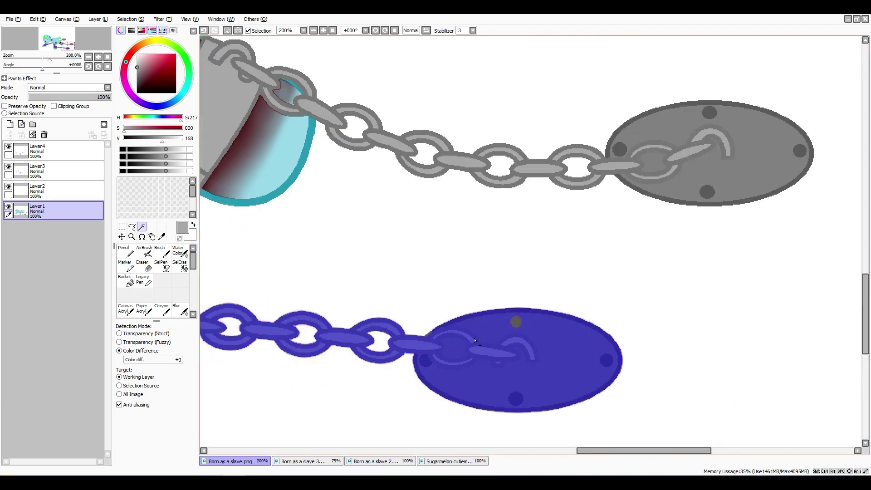
Add the near hind leg's shackle, its ring and the chain outline to the selection
scroll(475, 341, up, 3)
scroll(350, 340, down, 4)
scroll(712, 184, up, 3)
click(443, 218)
click(640, 69)
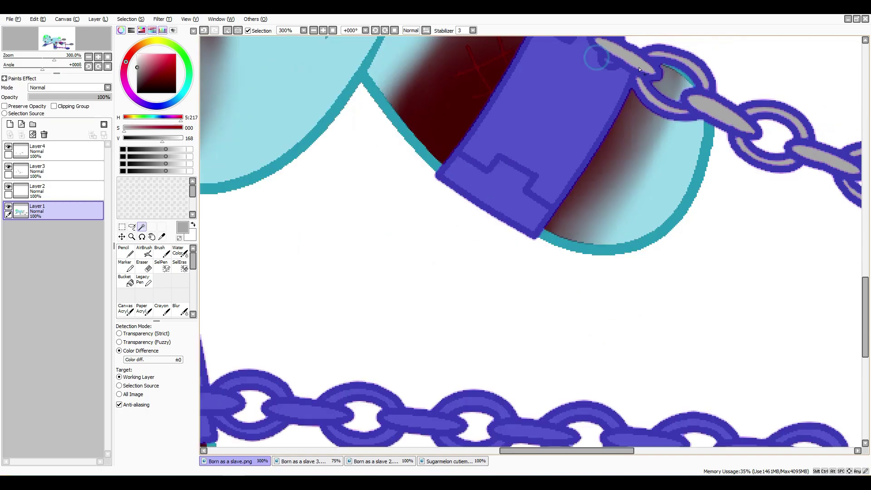
scroll(640, 69, down, 3)
scroll(268, 258, up, 3)
click(269, 258)
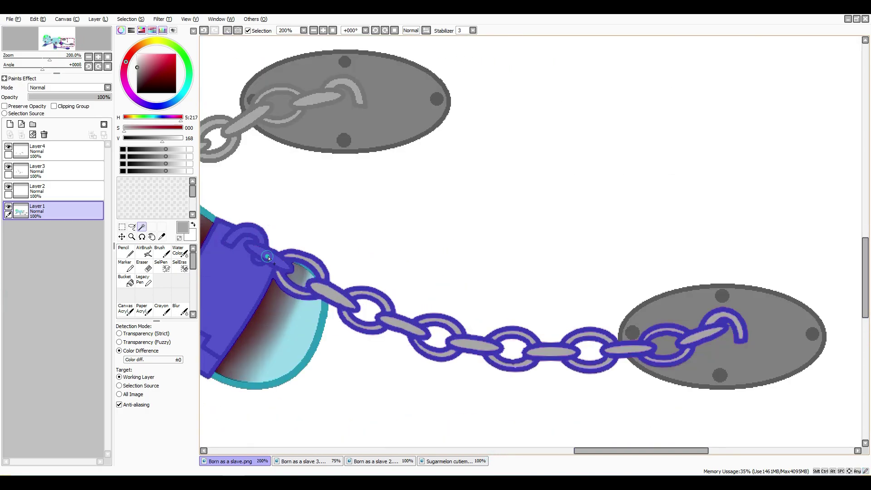
Add the fills of the near hind leg's chain links and the oval plate at its end to the selection
scroll(268, 258, up, 3)
mouse_move(272, 261)
mouse_down()
mouse_move(422, 345)
mouse_move(596, 381)
mouse_up()
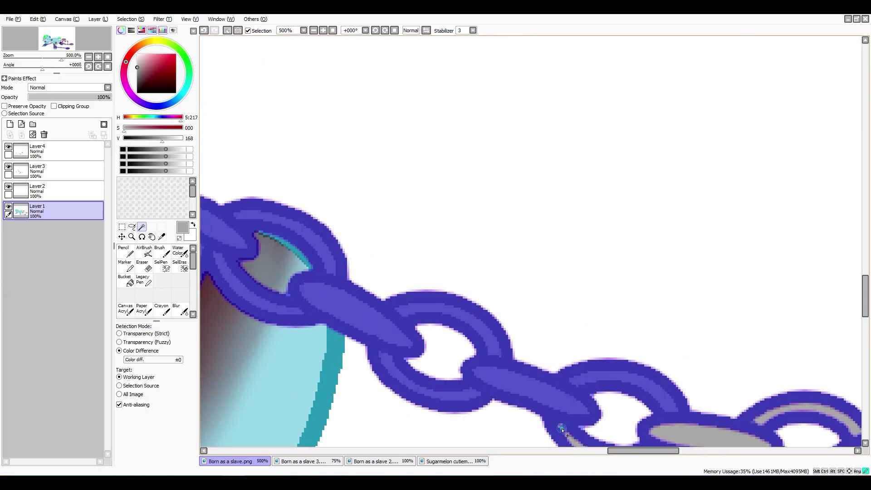
scroll(562, 430, down, 1)
scroll(561, 409, right, 3)
click(555, 326)
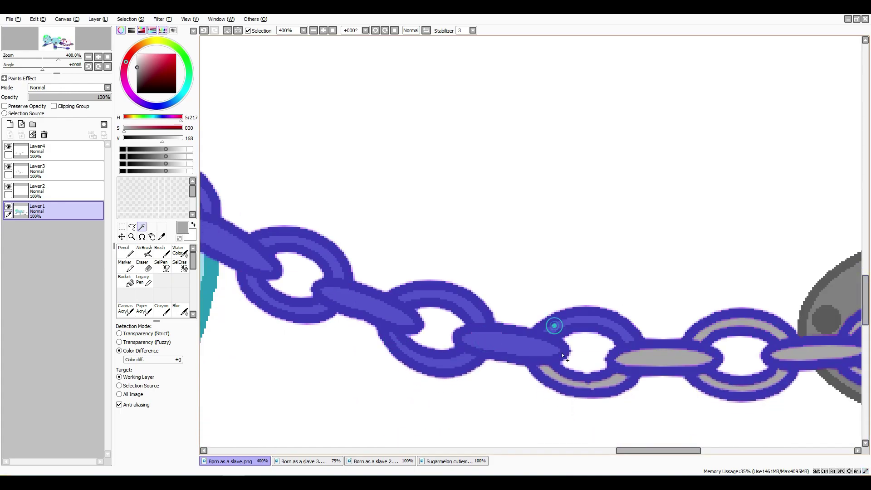
click(732, 326)
click(772, 379)
scroll(518, 329, right, 5)
click(513, 373)
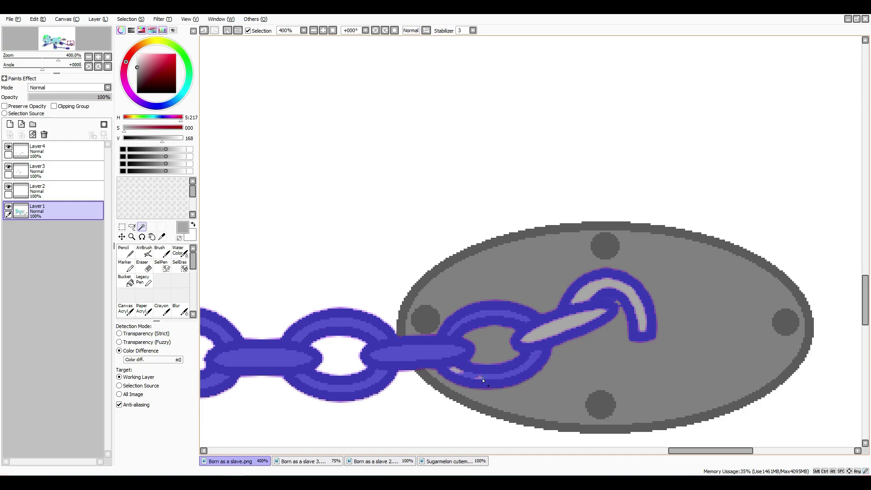
click(498, 355)
click(654, 423)
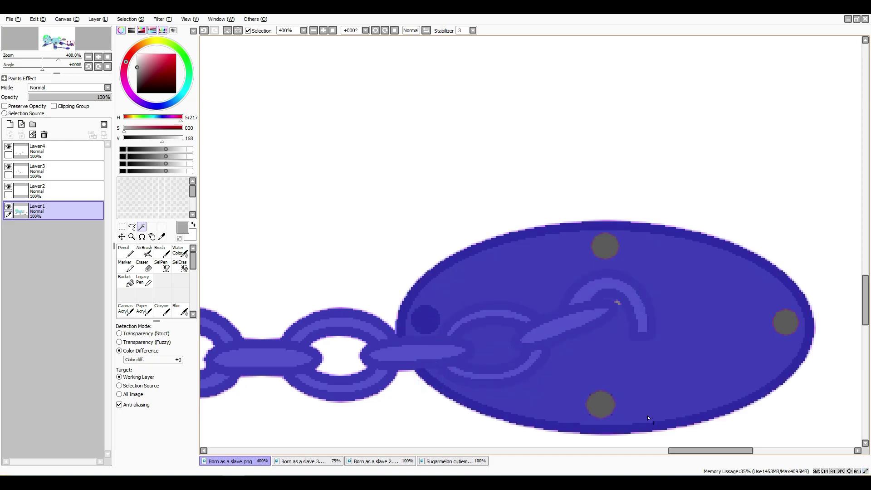
Add the chain below the tail and its oval plate, including the bolts and link fills, to the selection
scroll(619, 302, down, 5)
scroll(279, 225, up, 5)
click(288, 228)
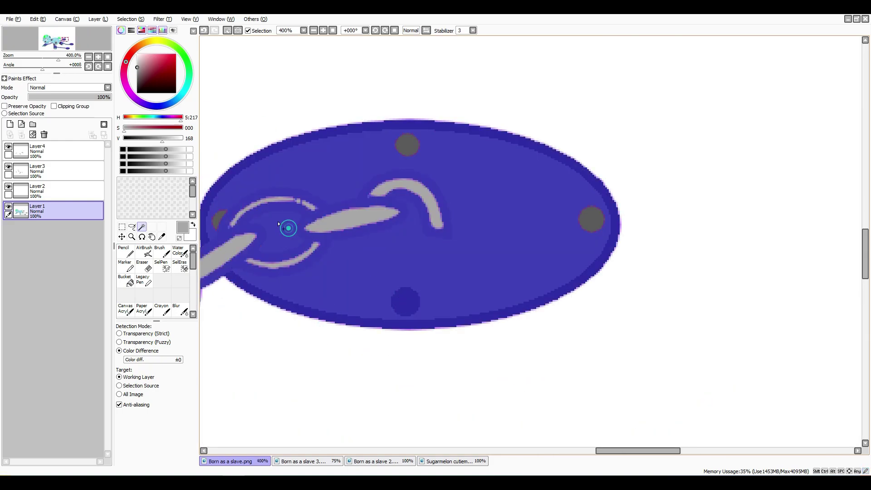
click(416, 198)
click(282, 200)
click(161, 265)
drag(245, 204, 290, 263)
drag(639, 450, 586, 445)
key(w)
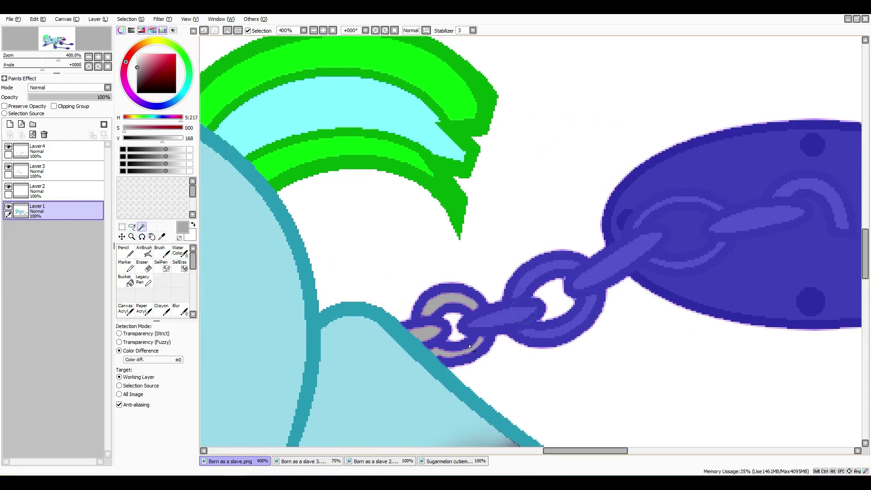
On a new layer, airbrush white diagonal highlights at size 14 across the outstretched foreleg's shackle
scroll(486, 343, down, 5)
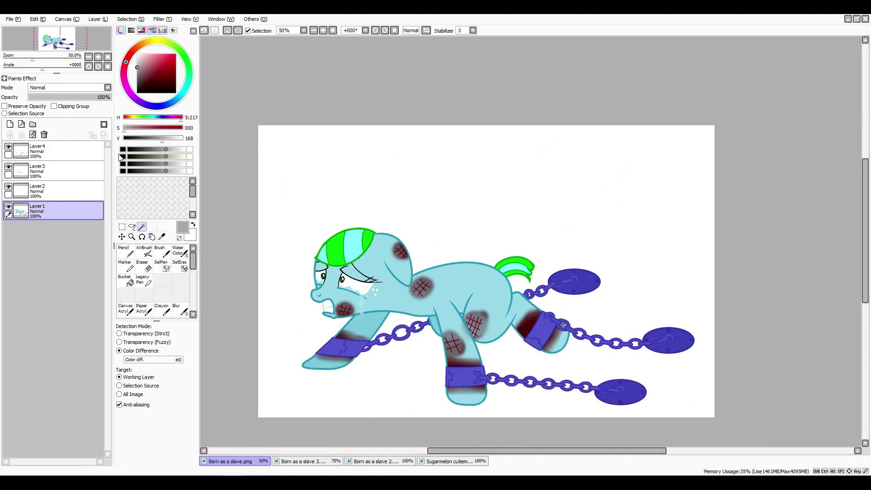
click(10, 124)
scroll(263, 320, up, 3)
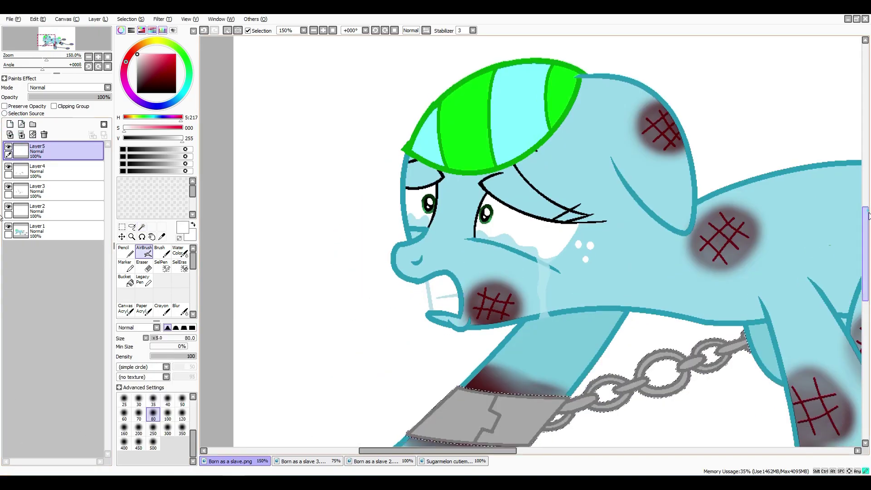
scroll(366, 447, up, 2)
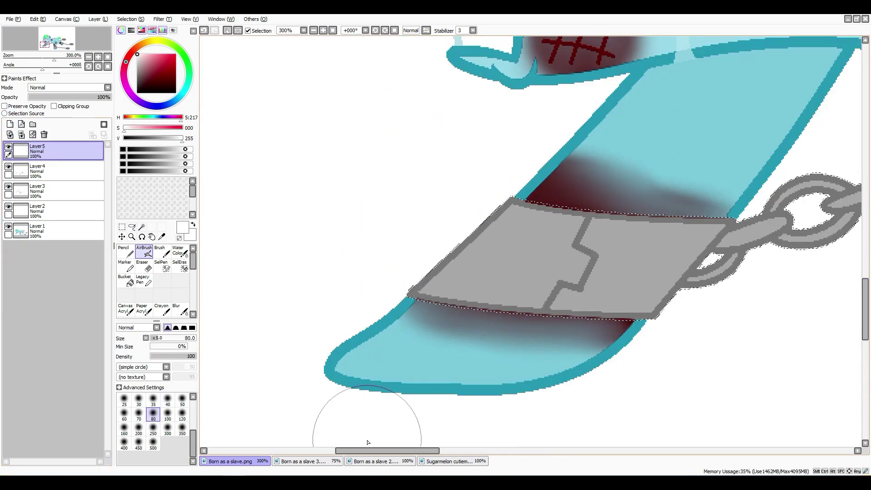
key(bracketleft)
key(bracketleft)
key(bracketleft)
key(bracketleft)
key(bracketleft)
key(bracketleft)
key(bracketleft)
key(bracketleft)
key(bracketleft)
key(bracketleft)
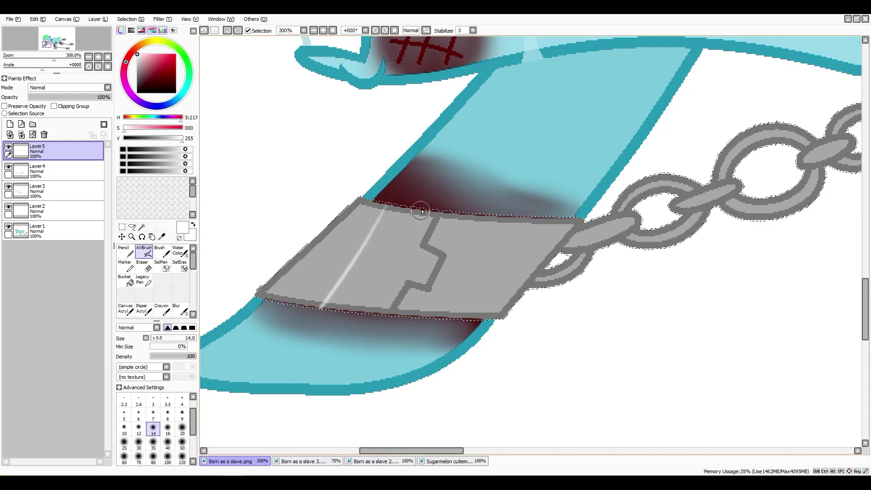
drag(422, 210, 356, 311)
drag(469, 215, 415, 315)
drag(514, 217, 455, 317)
Airbrush white diagonal highlights across the links of the outstretched foreleg's chain
drag(443, 451, 491, 451)
drag(344, 233, 313, 282)
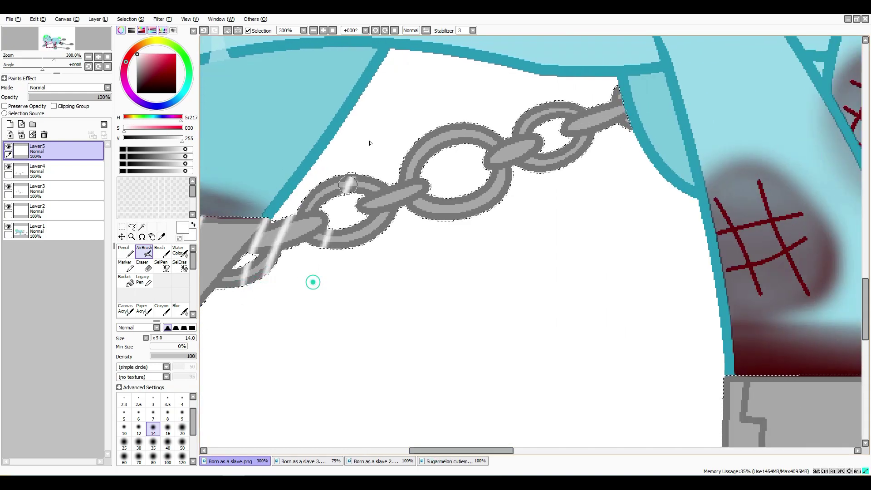
drag(496, 136, 457, 214)
Airbrush evenly spaced white diagonal highlights across the near foreleg's shackle and its ring
drag(467, 450, 521, 438)
scroll(521, 438, right, 5)
scroll(521, 438, down, 5)
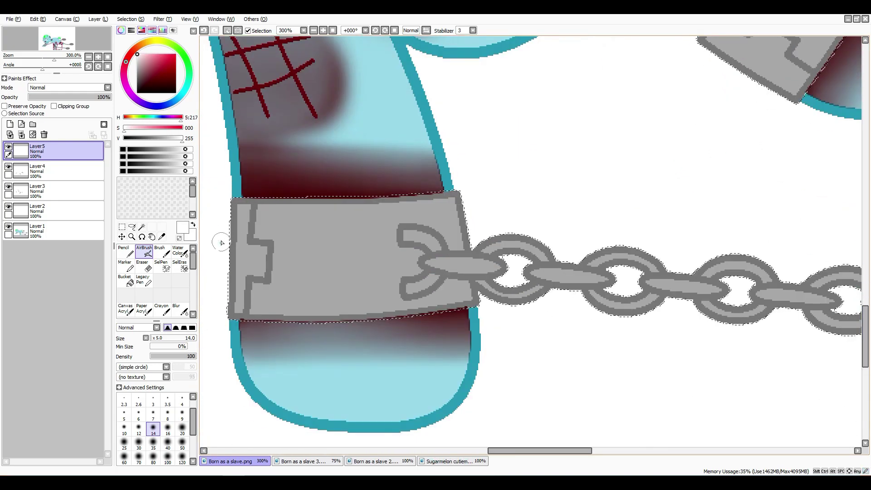
drag(313, 199, 263, 317)
drag(350, 199, 305, 319)
drag(385, 197, 340, 318)
drag(422, 196, 376, 313)
drag(463, 213, 426, 300)
Airbrush white diagonal highlights across the links of the near foreleg's chain
drag(522, 250, 481, 295)
drag(549, 236, 513, 281)
drag(604, 247, 572, 295)
scroll(301, 321, right, 5)
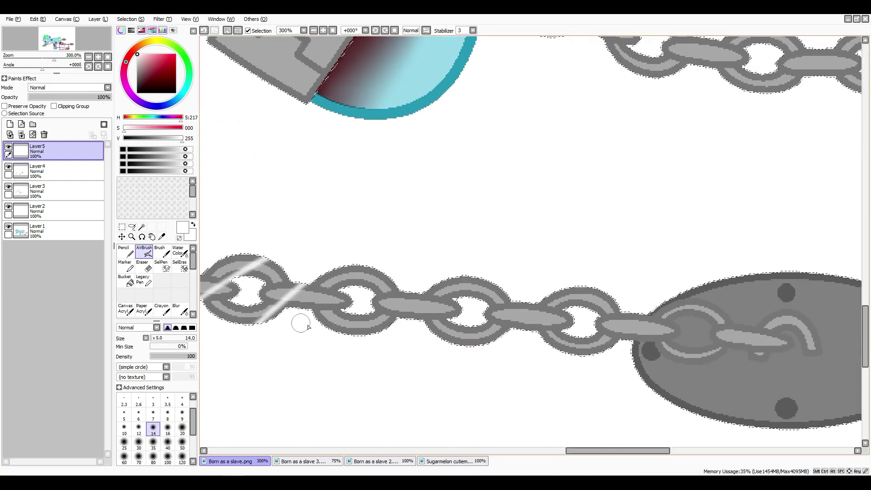
drag(358, 279, 326, 339)
drag(476, 281, 447, 345)
drag(518, 300, 490, 350)
Airbrush white diagonal highlights across the oval plate at the end of the near foreleg's chain
drag(600, 450, 632, 451)
drag(477, 296, 412, 403)
drag(554, 277, 491, 411)
drag(586, 275, 526, 399)
drag(621, 281, 570, 417)
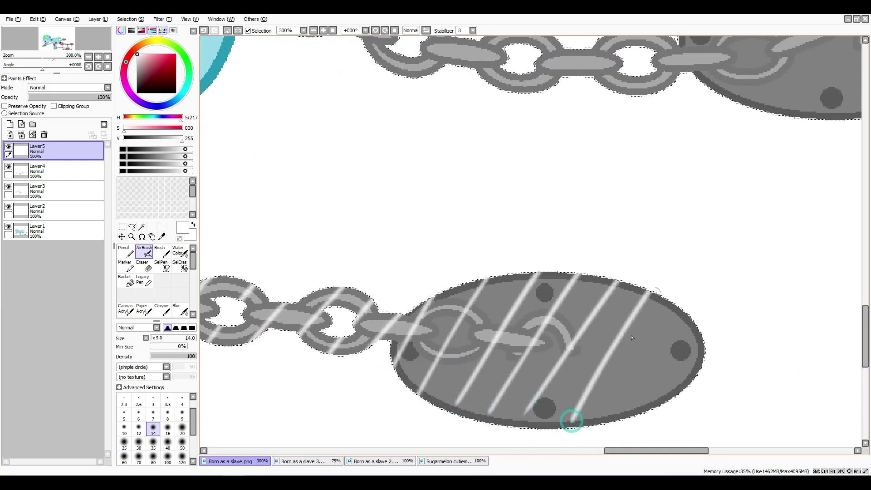
drag(649, 292, 604, 408)
drag(699, 331, 654, 400)
drag(521, 277, 458, 401)
Airbrush near-vertical white highlights across the near hind leg's shackle and its ring
scroll(446, 422, down, 1)
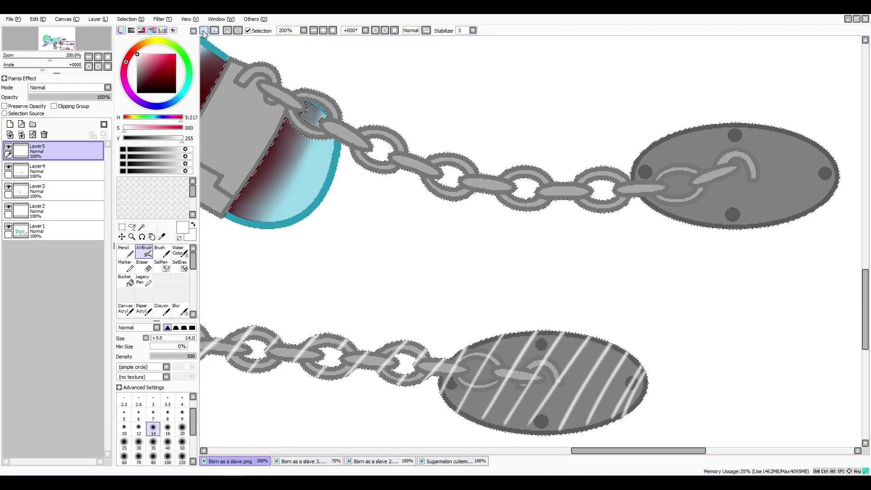
scroll(453, 273, left, 3)
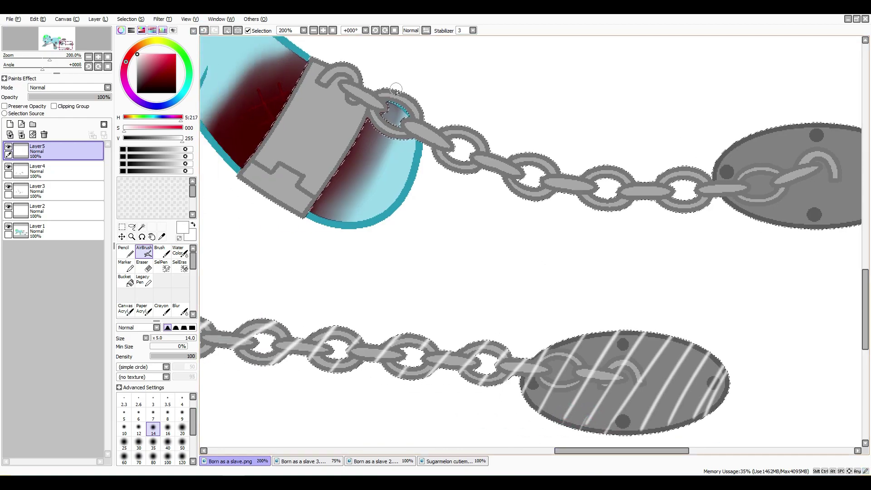
drag(263, 150, 260, 195)
drag(293, 89, 288, 204)
drag(317, 59, 313, 208)
drag(337, 174, 339, 68)
Airbrush near-vertical white highlights across the links of the near hind leg's chain
drag(408, 91, 399, 155)
drag(521, 132, 517, 196)
drag(499, 155, 481, 208)
drag(567, 150, 562, 204)
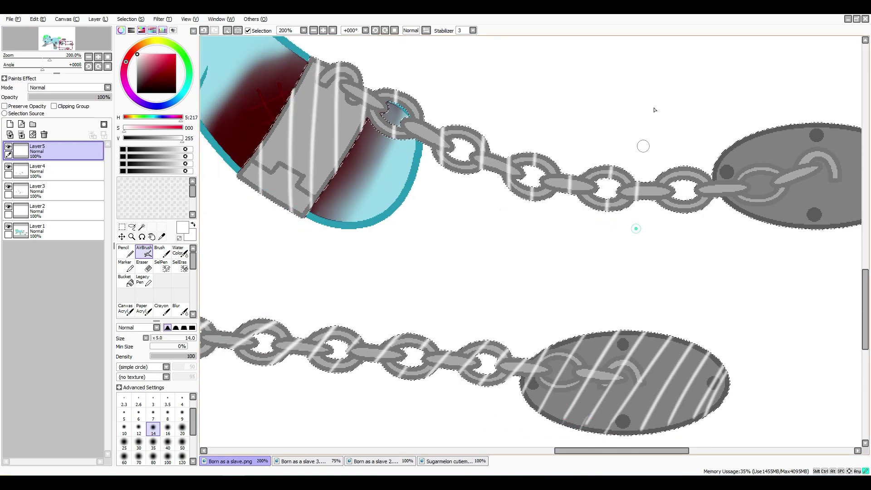
drag(669, 165, 665, 214)
Airbrush white highlights across the oval plate of the near hind leg's chain and lower the highlight layer's opacity to 11%
mouse_move(815, 122)
mouse_down()
mouse_move(812, 228)
mouse_move(803, 241)
mouse_up()
scroll(598, 232, right, 5)
drag(598, 232, 605, 113)
scroll(623, 463, down, 4)
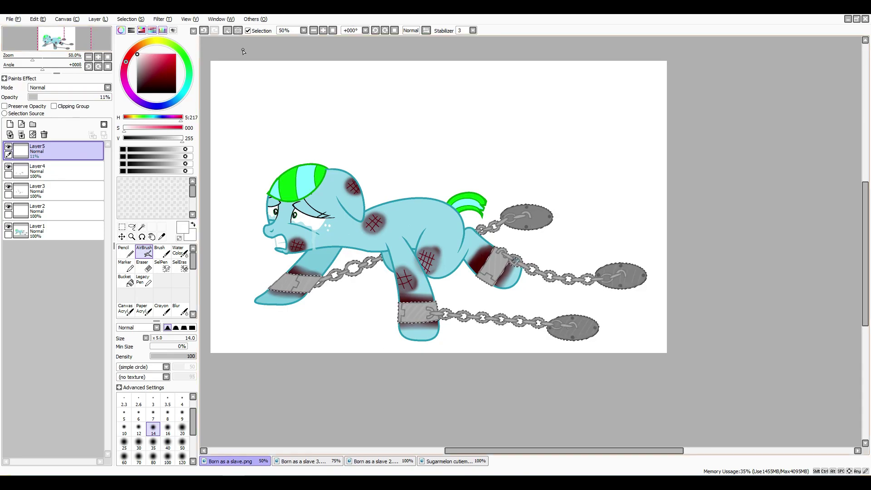
scroll(328, 306, up, 2)
scroll(418, 393, down, 1)
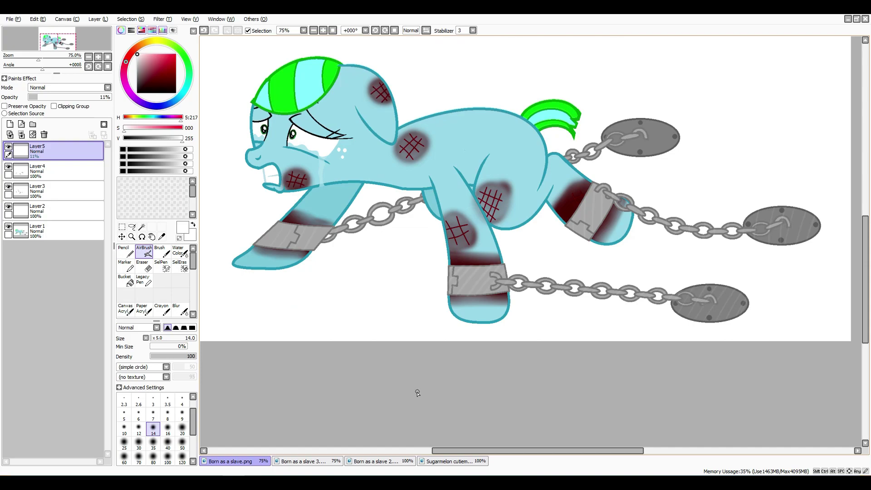
Add a new layer above the highlight layer and fill it entirely with black
key(w)
click(245, 211)
click(45, 230)
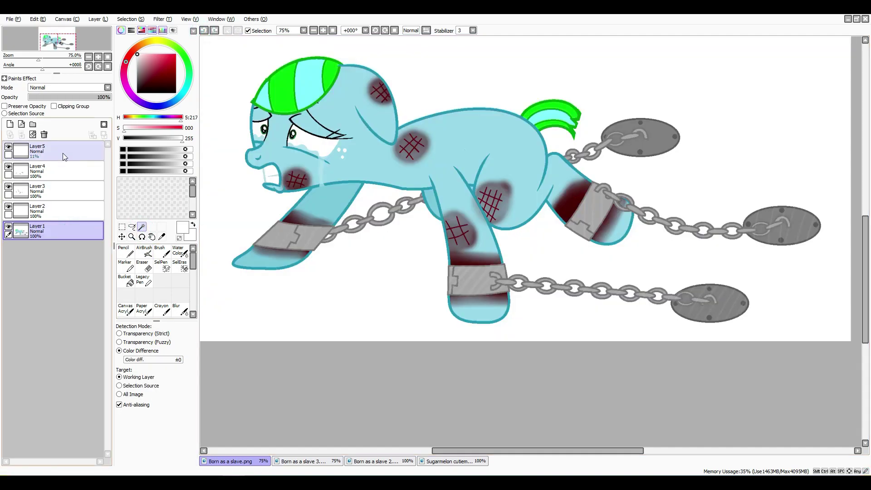
click(38, 145)
key(ctrl+shift+n)
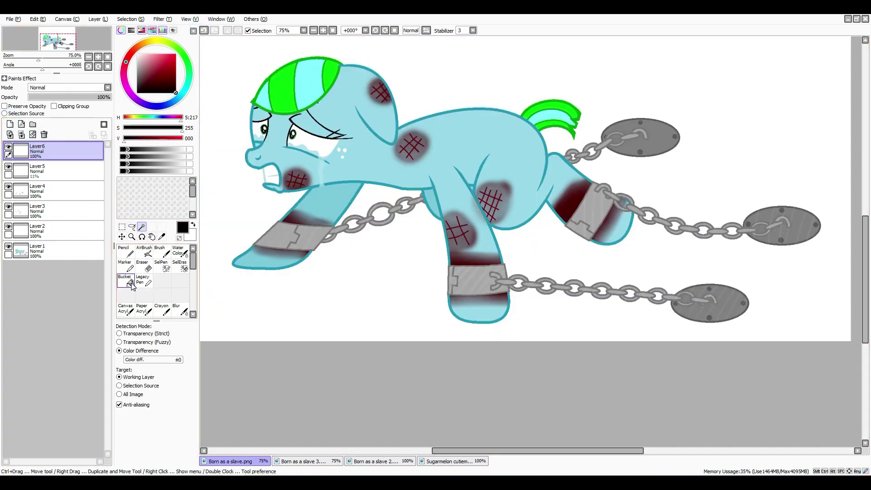
click(304, 318)
Try to erase an opening over the pony in the black layer and blur its edges
scroll(304, 318, down, 1)
click(179, 310)
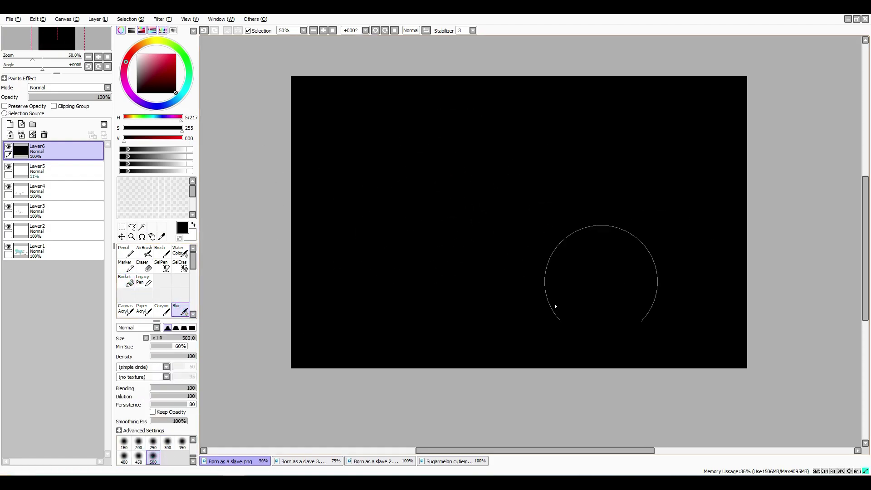
click(144, 267)
click(153, 444)
mouse_move(459, 207)
mouse_down()
mouse_move(400, 246)
mouse_move(364, 284)
mouse_move(550, 254)
mouse_move(608, 258)
mouse_move(670, 278)
mouse_move(612, 303)
mouse_move(458, 300)
mouse_move(473, 276)
mouse_move(431, 268)
mouse_up()
click(181, 310)
mouse_move(308, 222)
mouse_down()
mouse_move(491, 181)
mouse_move(669, 221)
mouse_move(699, 310)
mouse_move(484, 354)
mouse_move(313, 94)
mouse_move(582, 213)
mouse_up()
scroll(582, 213, up, 1)
Undo the erasing and blurring on the black layer
key(ctrl+z)
key(ctrl+z)
key(ctrl+z)
key(ctrl+z)
key(ctrl+z)
key(ctrl+z)
key(ctrl+z)
key(ctrl+z)
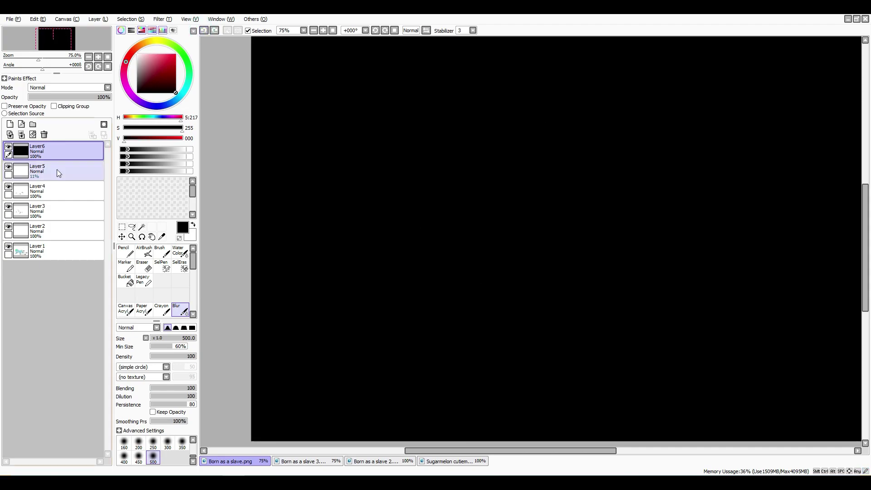
Set the black layer's opacity to 50% so the pony beneath can be seen
click(69, 97)
scroll(521, 194, down, 2)
scroll(521, 195, up, 1)
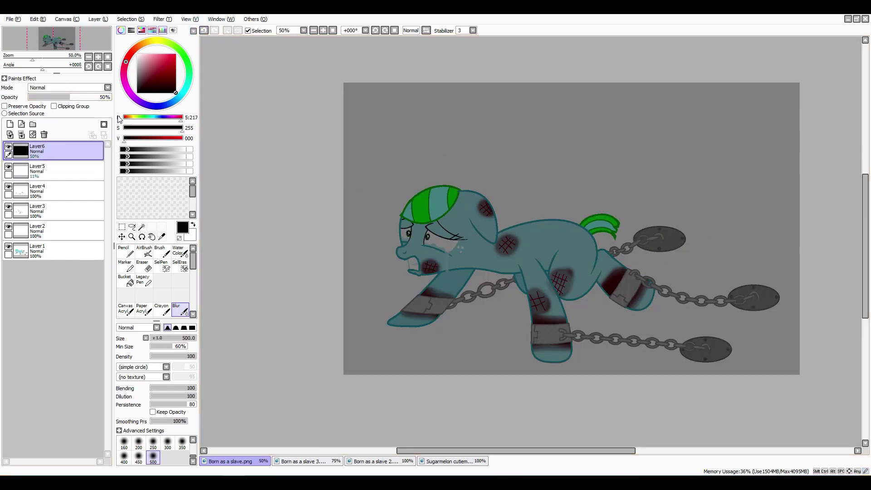
Try to erase the black shading over the pony, and undo the strokes
key(e)
mouse_move(429, 301)
mouse_down()
mouse_move(418, 291)
mouse_move(672, 255)
mouse_move(698, 295)
mouse_move(681, 290)
mouse_up()
key(ctrl+z)
scroll(453, 183, up, 2)
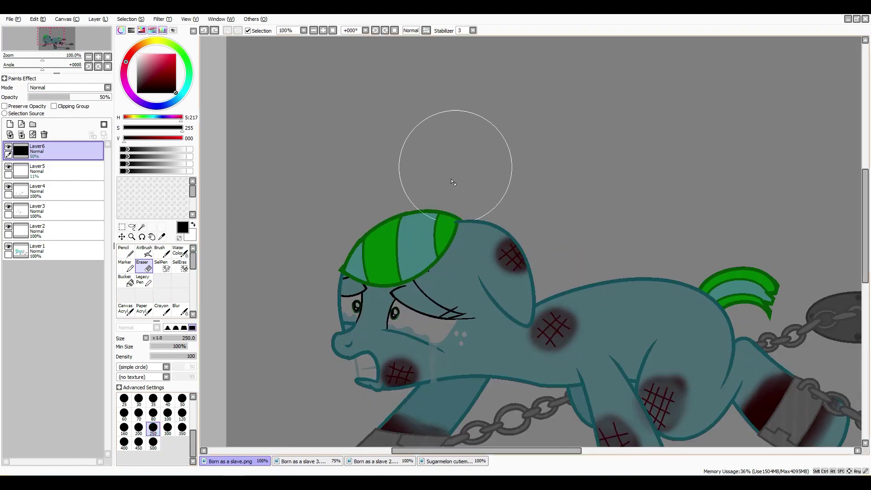
key(ctrl+z)
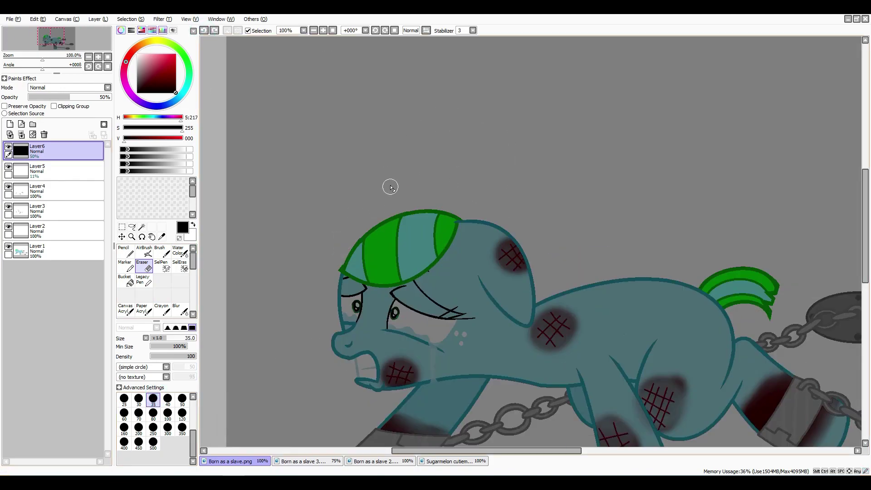
Erase a broad opening around the pony in the black layer with the size 500 eraser and restore the layer's opacity to 100%
click(153, 443)
scroll(399, 321, down, 2)
mouse_move(399, 372)
mouse_down()
mouse_move(567, 272)
mouse_move(501, 371)
mouse_move(526, 340)
mouse_up()
click(109, 97)
Blur the edges of the erased opening with a size 500 Blur brush to form a soft spotlight around the pony
click(180, 310)
mouse_move(345, 272)
mouse_down()
mouse_move(724, 331)
mouse_move(362, 250)
mouse_move(408, 169)
mouse_move(341, 314)
mouse_move(555, 321)
mouse_up()
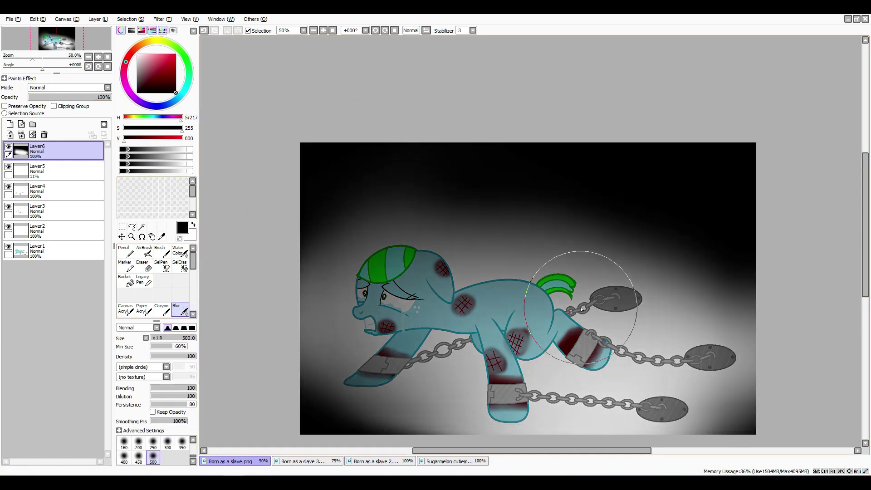
scroll(554, 321, up, 1)
key(ctrl+z)
Select the whites, irises, pupils and tear pools of both eyes on the base drawing layer with the Magic Wand
click(50, 251)
scroll(454, 249, up, 4)
click(142, 226)
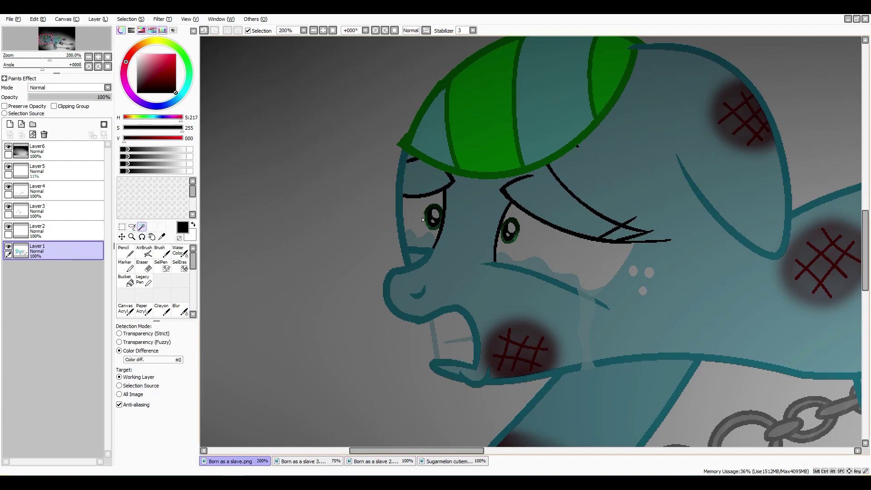
scroll(452, 251, up, 2)
click(452, 251)
click(470, 220)
click(427, 278)
click(772, 250)
click(748, 354)
click(679, 266)
click(712, 276)
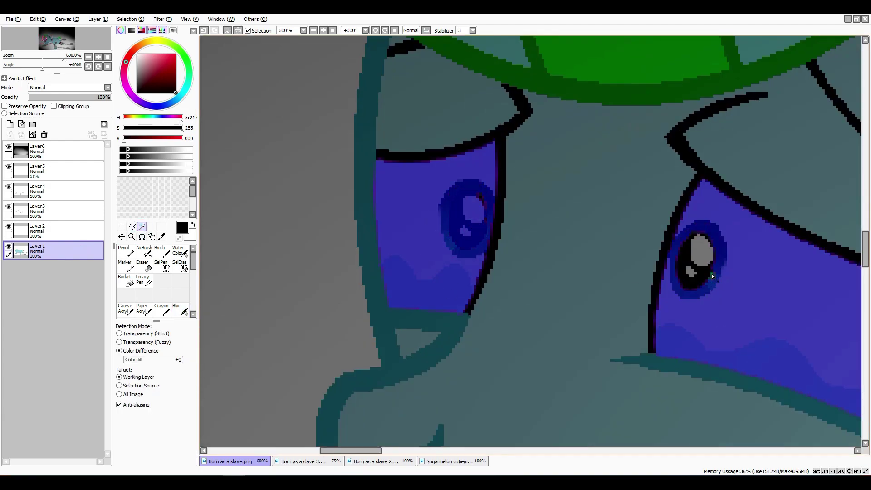
scroll(690, 272, down, 2)
drag(398, 451, 418, 455)
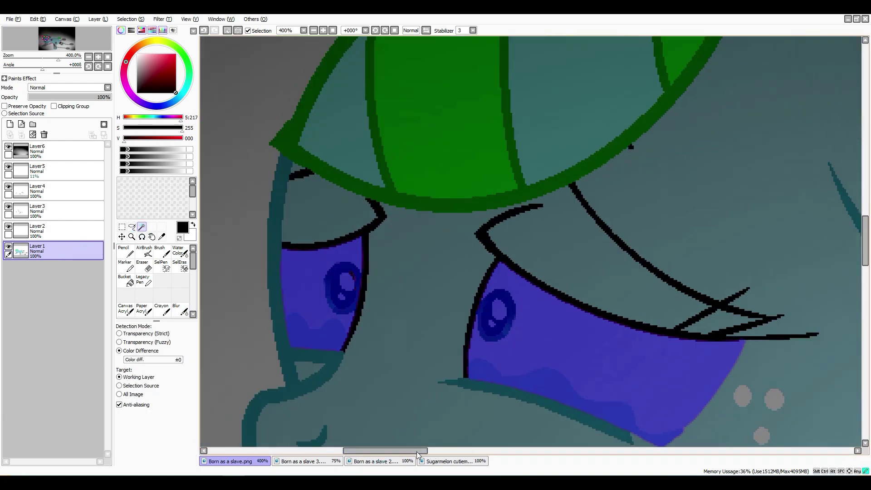
Fill the selected areas of both eyes with white on a new top layer
click(10, 124)
click(143, 280)
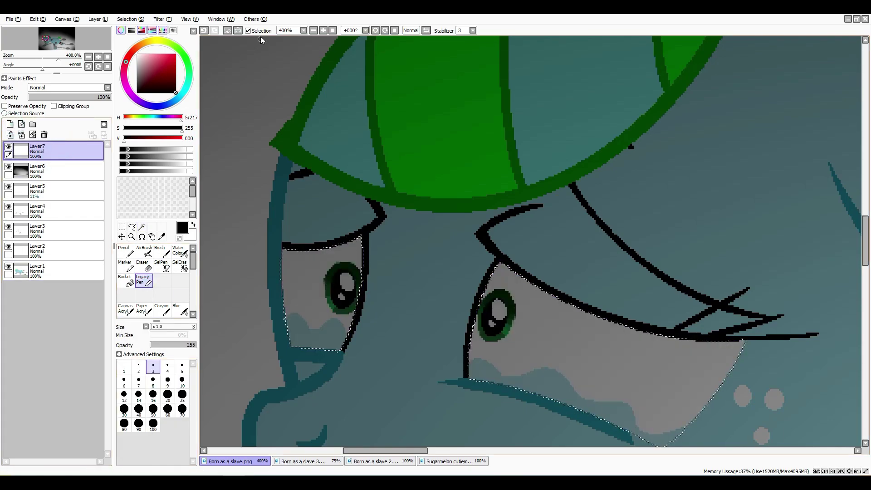
click(126, 280)
click(310, 291)
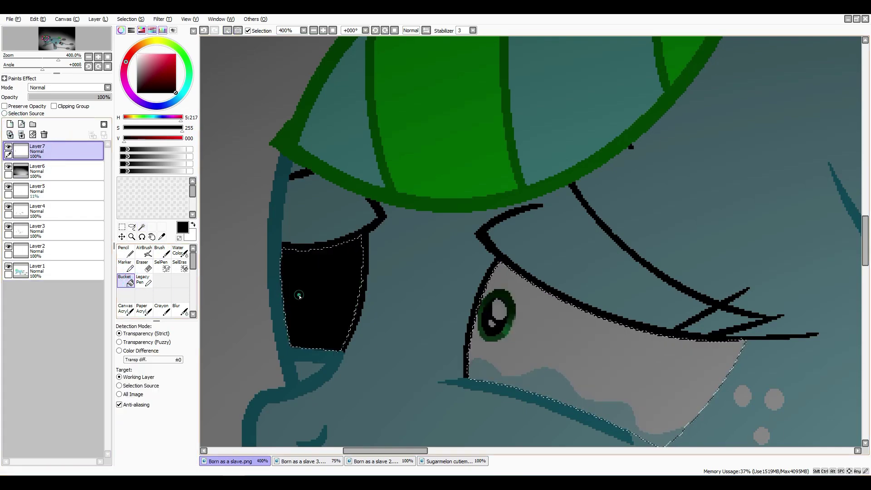
click(137, 54)
click(313, 295)
Soften the white fill of both eyes into a glow using the Blur tool at size 35
click(180, 310)
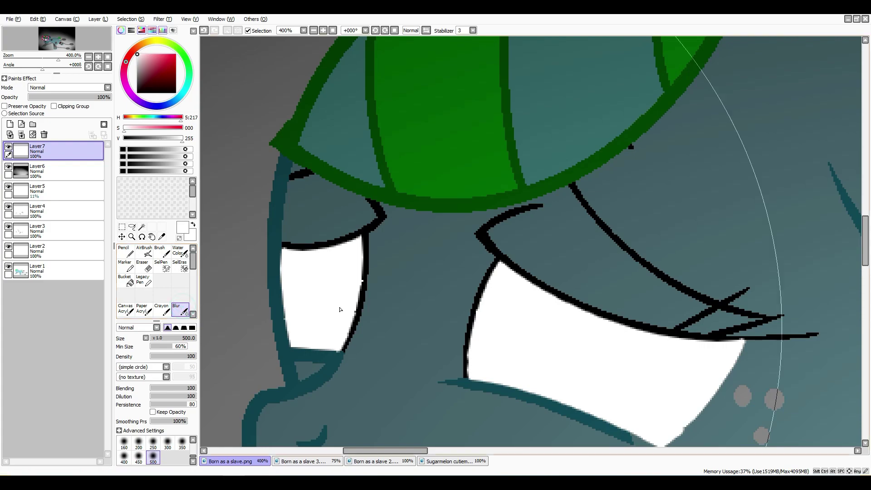
drag(291, 253, 340, 300)
drag(522, 318, 583, 389)
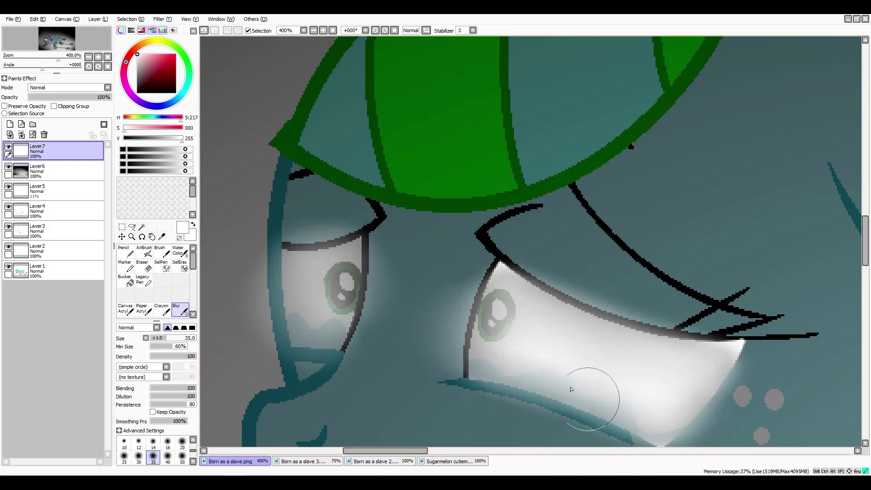
scroll(584, 389, down, 5)
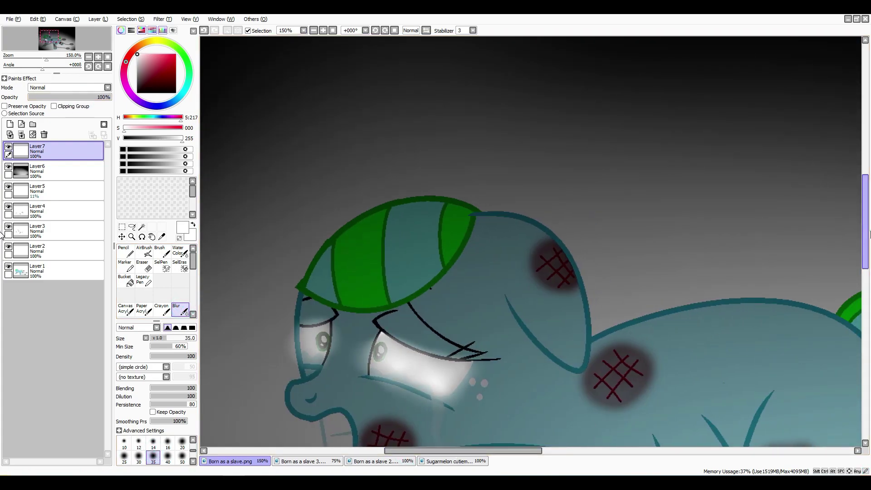
scroll(435, 272, down, 2)
Select the tear pools in both eyes and the tear running down the cheek on the base drawing layer
scroll(408, 318, up, 4)
click(20, 270)
click(142, 226)
click(450, 320)
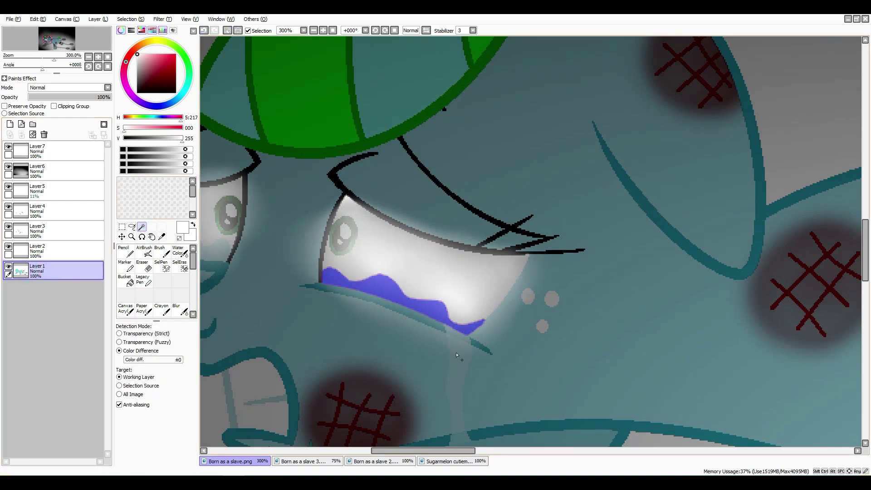
scroll(868, 215, down, 2)
scroll(499, 127, left, 2)
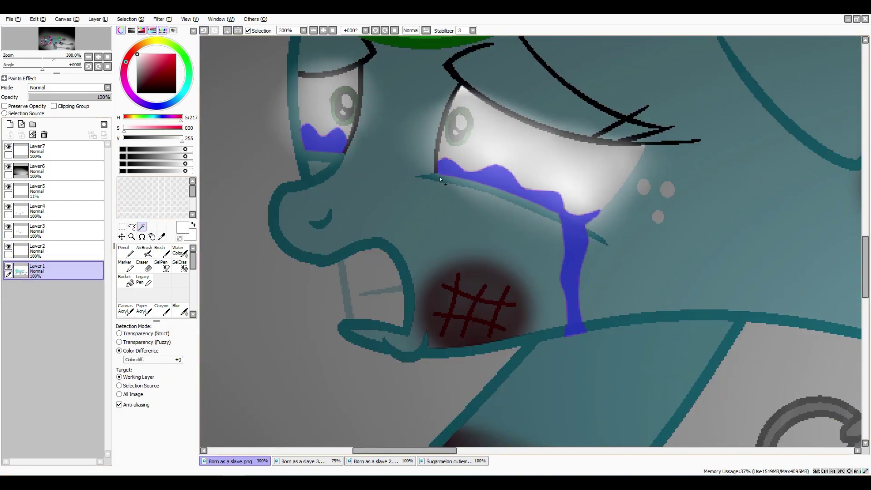
Fill the selected tears with pale blue-grey on a new layer above the eye glow
click(64, 151)
click(21, 124)
scroll(453, 164, up, 2)
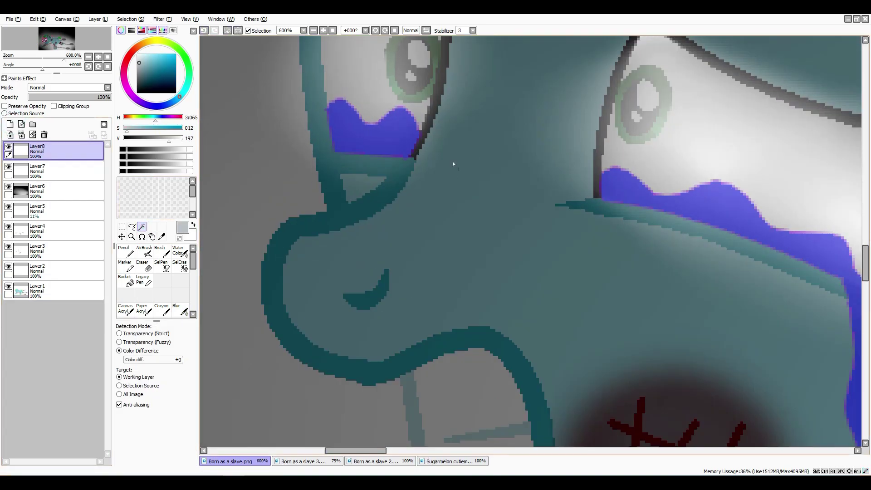
click(125, 280)
click(691, 208)
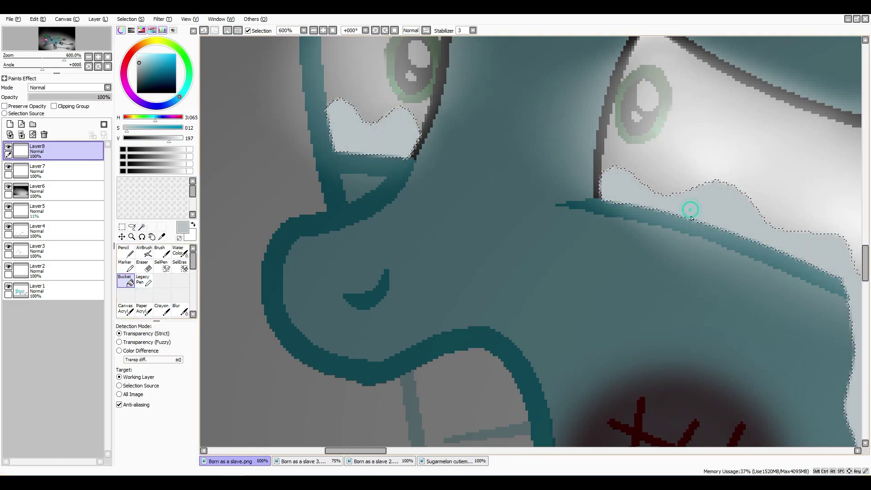
Deselect the tears and soften their fill along the eye and cheek with the Blur tool at size 35
scroll(531, 240, down, 2)
click(228, 31)
click(179, 310)
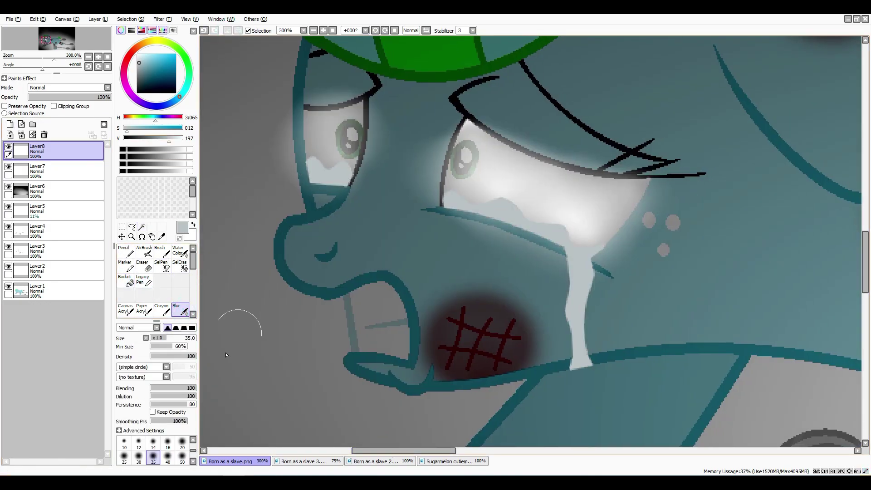
drag(488, 211, 568, 360)
scroll(568, 360, down, 4)
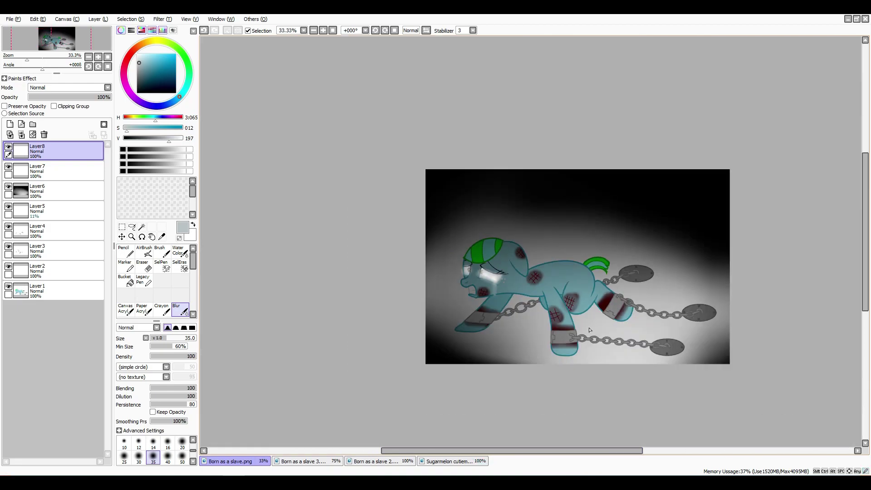
Copy the selected melon slice from the Sugarmelon cutie mark document and return to Born as a slave.png
click(309, 462)
click(229, 461)
click(448, 461)
click(141, 226)
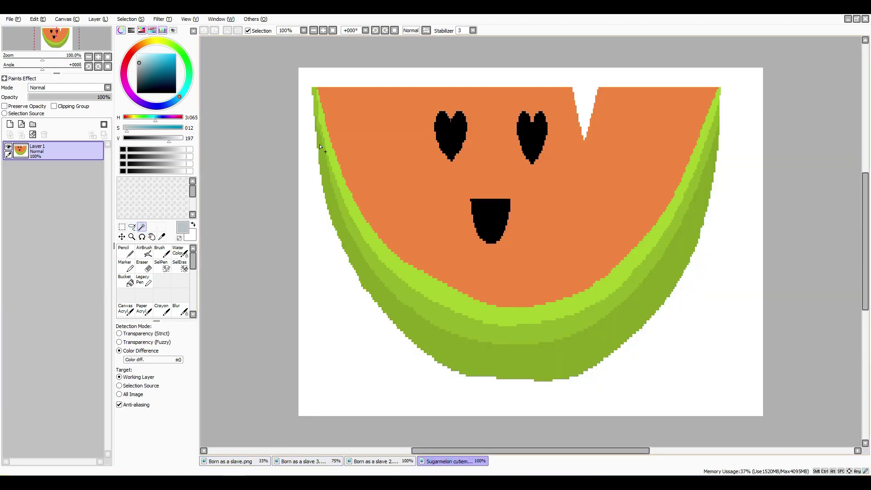
click(461, 137)
shift+click(457, 332)
click(37, 19)
click(50, 63)
click(229, 461)
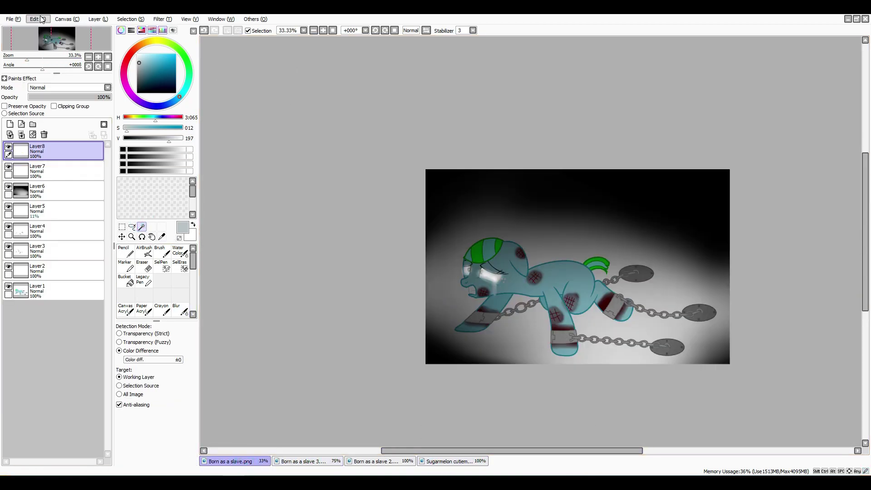
Paste the melon slice as a new layer, then scale it down and tilt it over the pony's hindquarters
key(ctrl+v)
click(121, 226)
key(ctrl+t)
drag(499, 213, 588, 286)
drag(462, 253, 558, 273)
Fit the melon slice onto the pony's flank near the tail and move its layer beneath the black spotlight layer
scroll(575, 271, up, 5)
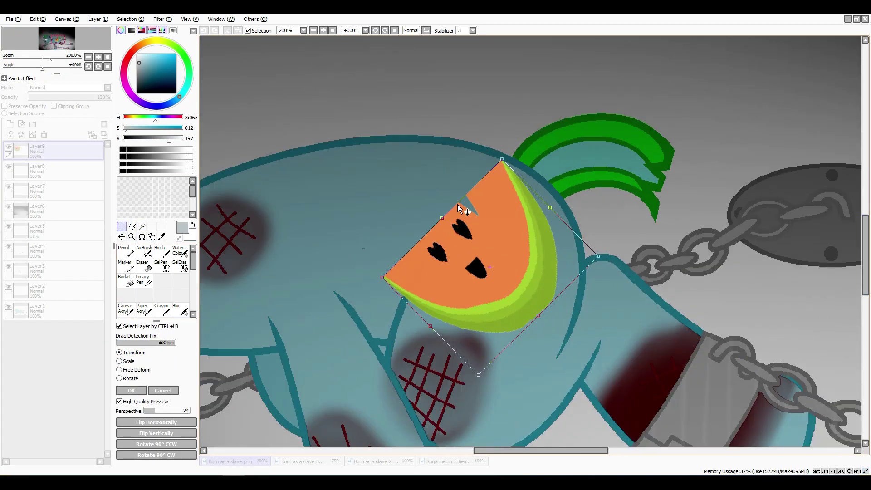
drag(461, 202, 516, 237)
key(Return)
scroll(516, 238, down, 4)
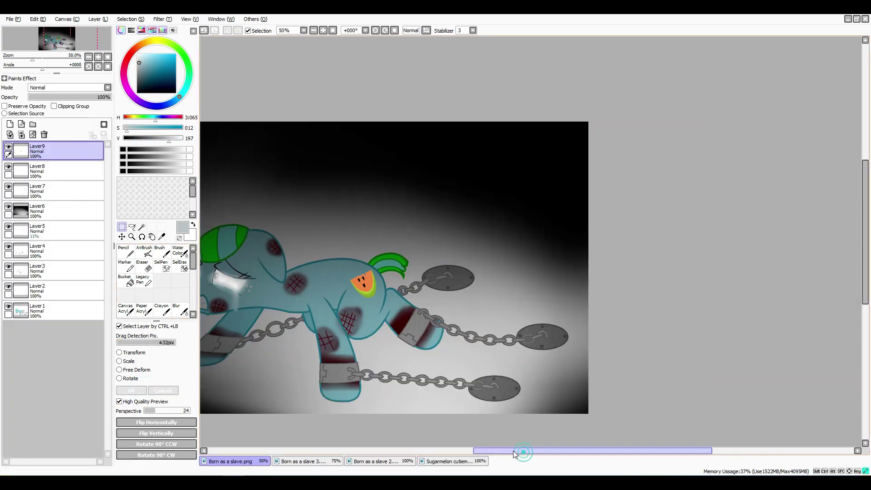
drag(54, 151, 75, 221)
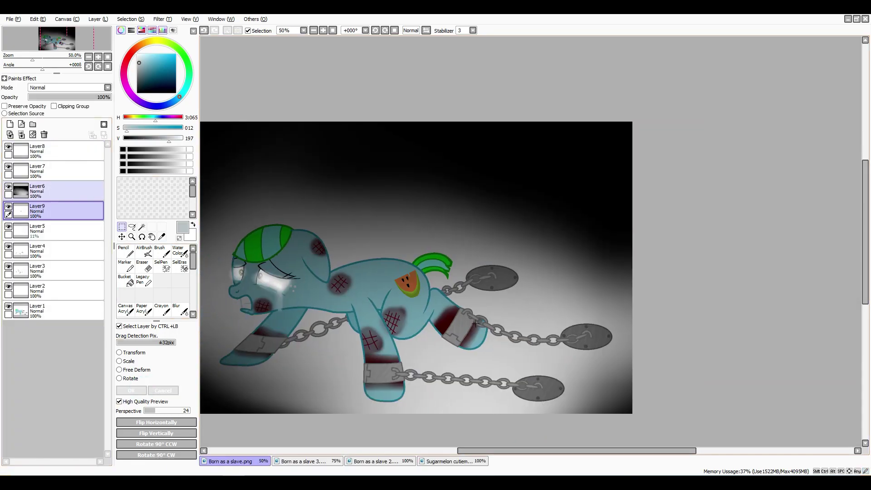
Switch to the Born as a slave 2 document, select the dark iris areas of the blue pony's eyes and add a new layer
click(381, 462)
scroll(691, 130, up, 8)
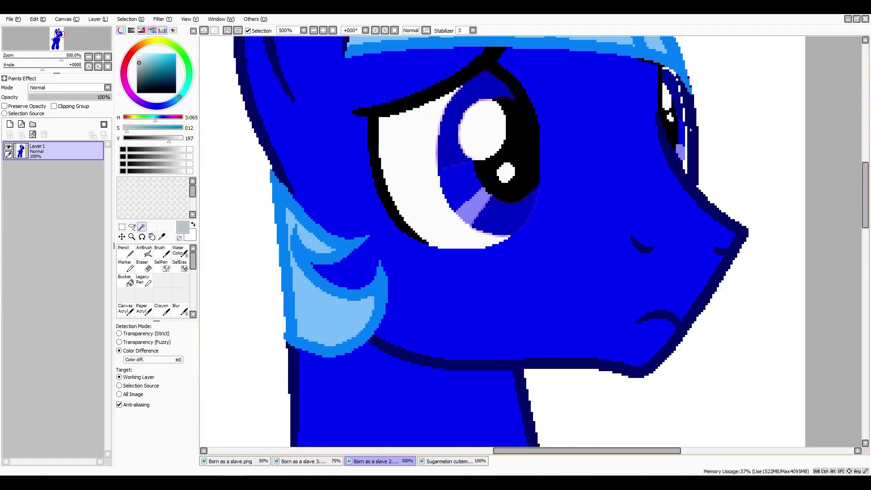
drag(142, 142, 138, 141)
click(144, 280)
click(10, 135)
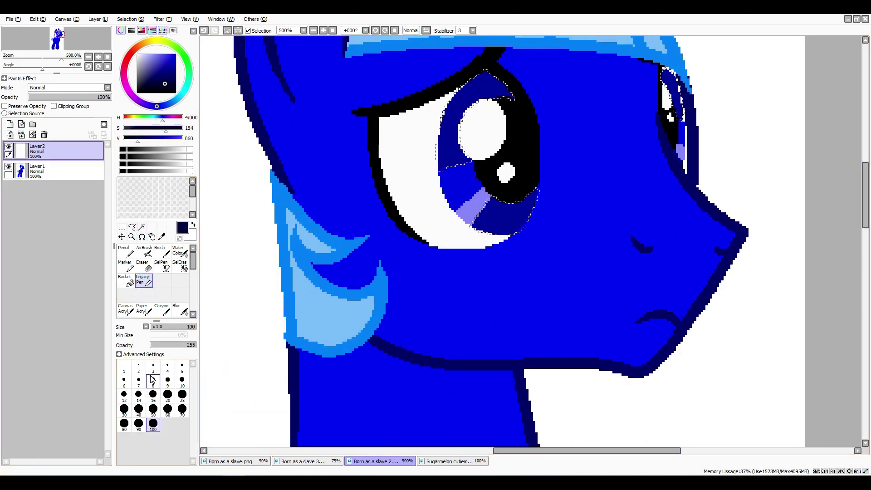
Shade the blue pony's selected iris areas dark navy above and pale lavender below, then blend the colours with the Blur tool
scroll(497, 243, up, 1)
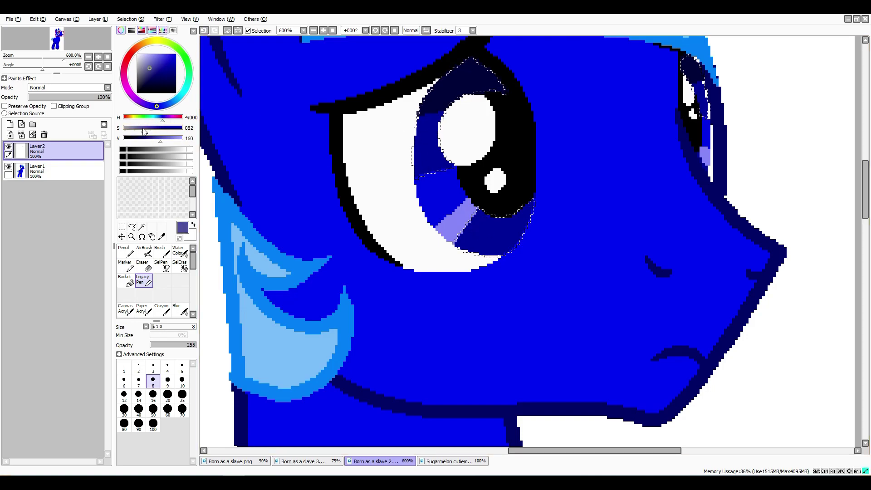
drag(144, 131, 166, 129)
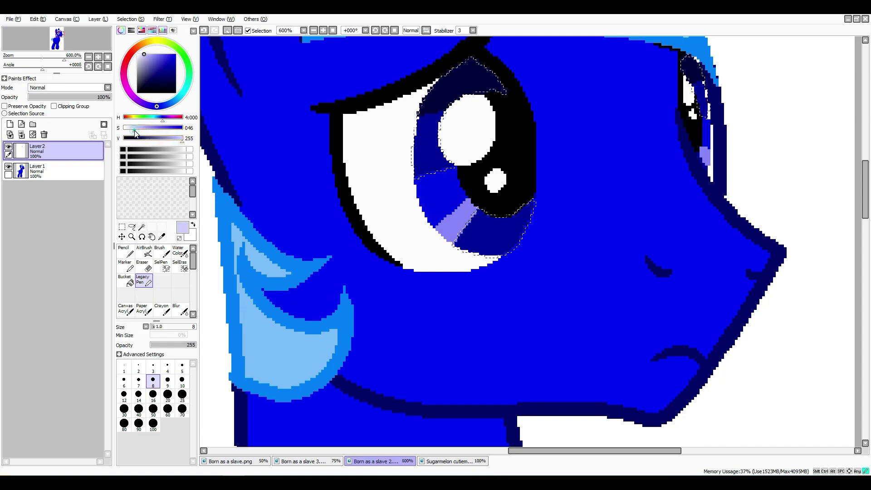
click(180, 308)
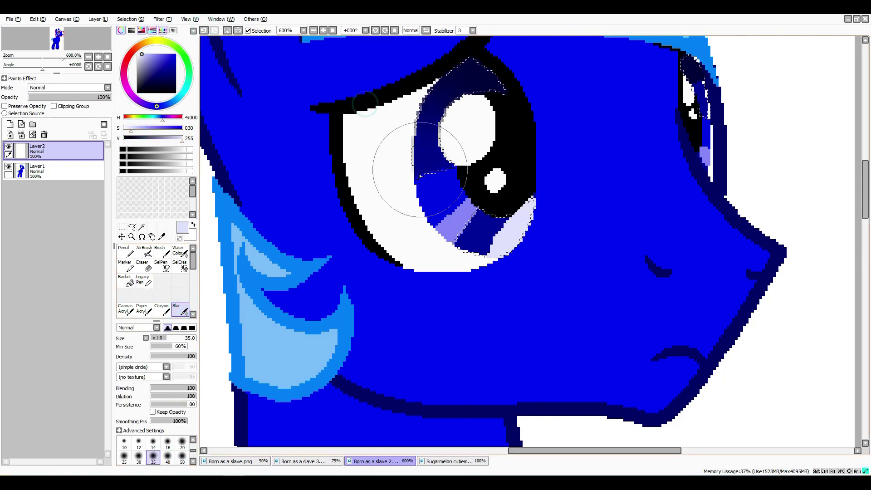
scroll(720, 130, down, 4)
drag(479, 451, 503, 456)
click(60, 39)
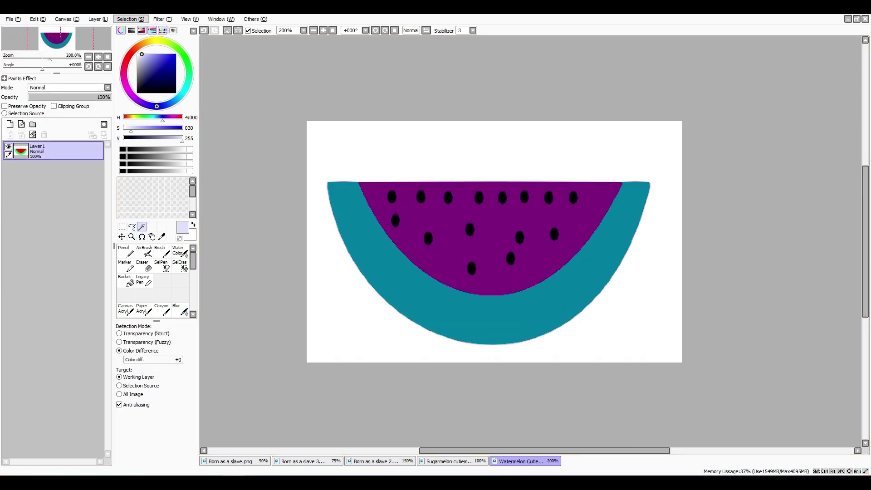
Copy the selected watermelon slice from the Watermelon cutie mark document and return to the Born as a slave 2 document
click(367, 461)
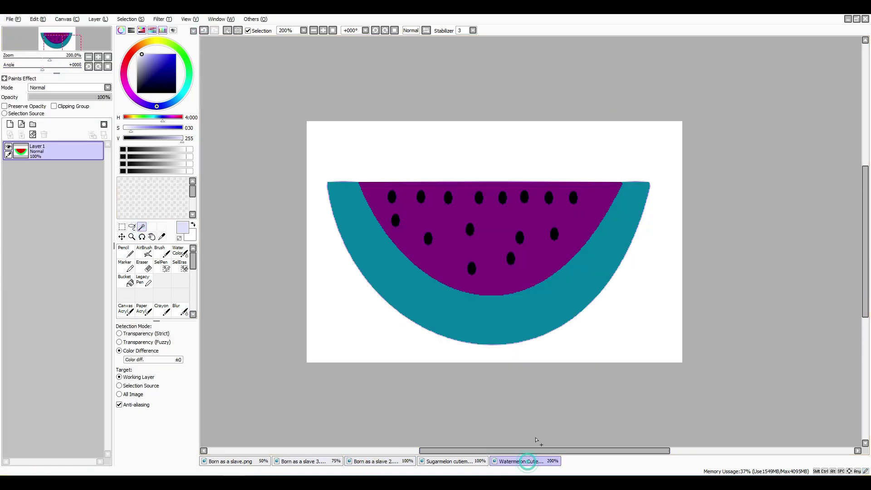
click(522, 461)
click(164, 267)
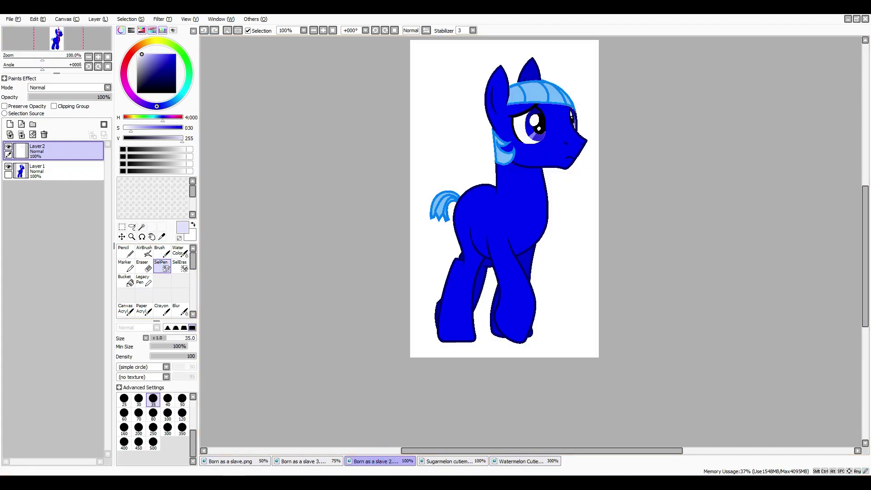
key(ctrl+v)
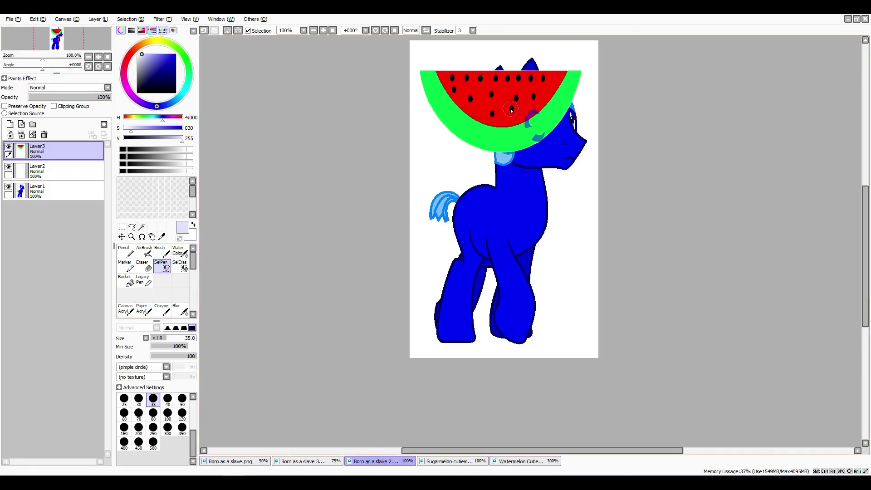
click(121, 227)
scroll(375, 205, down, 2)
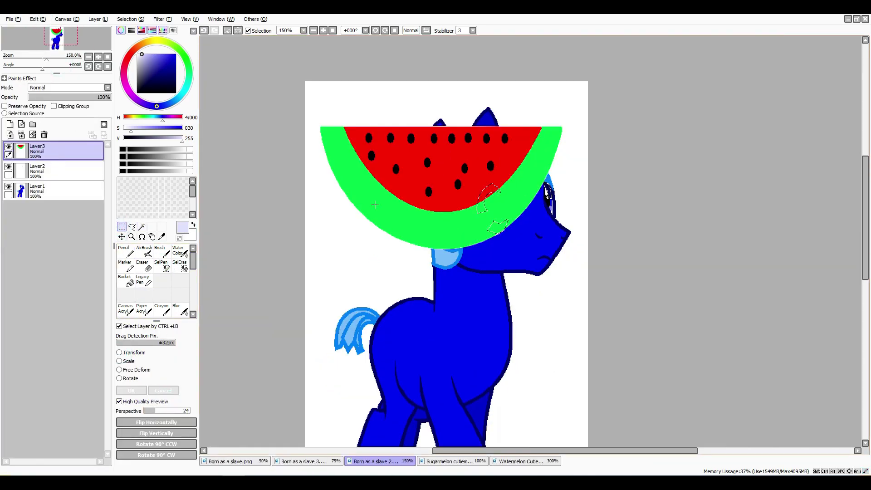
click(210, 32)
Paste the watermelon slice as a new layer, then scale it down and tilt it onto the pony's flank near the tail
click(38, 19)
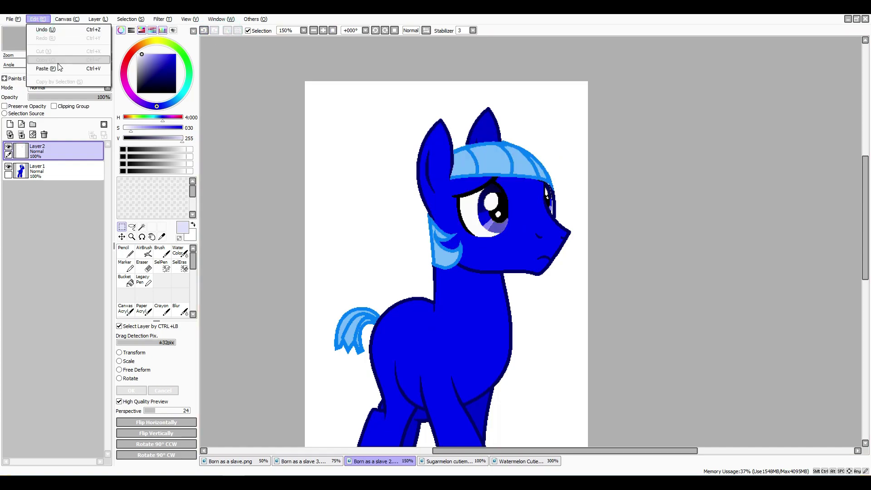
click(46, 36)
click(119, 353)
drag(320, 249, 447, 369)
drag(503, 336, 436, 346)
scroll(394, 334, up, 4)
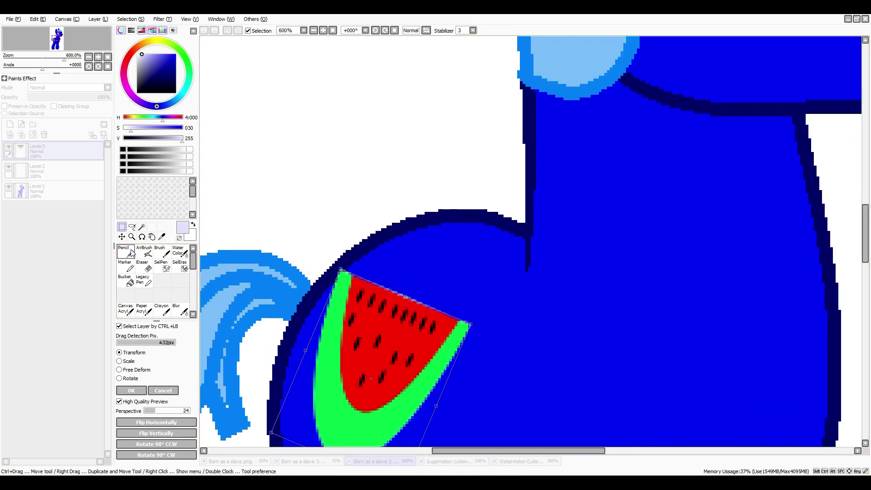
click(131, 391)
Select the pony's dark outline on Layer1 and erase the parts of the melon slice overlapping it on Layer3
click(58, 192)
key(e)
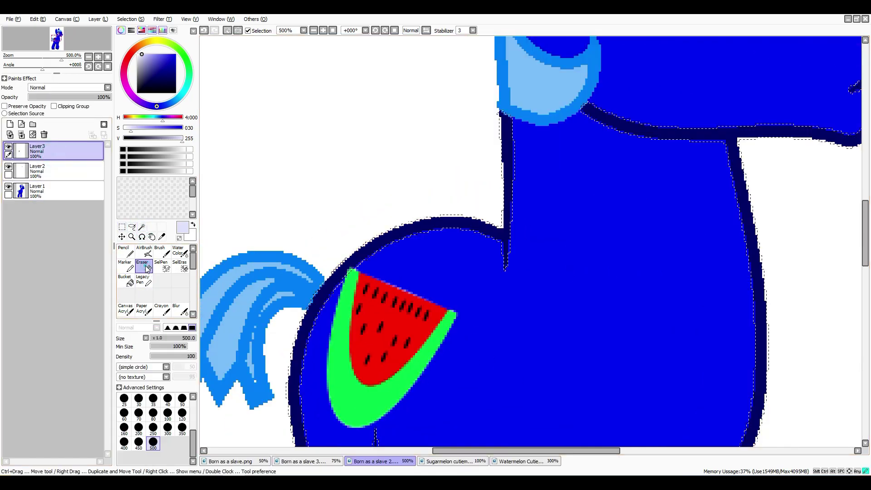
click(64, 151)
Clear the selection and select the white of the pony's large eye on Layer1
scroll(610, 419, down, 4)
scroll(508, 225, up, 5)
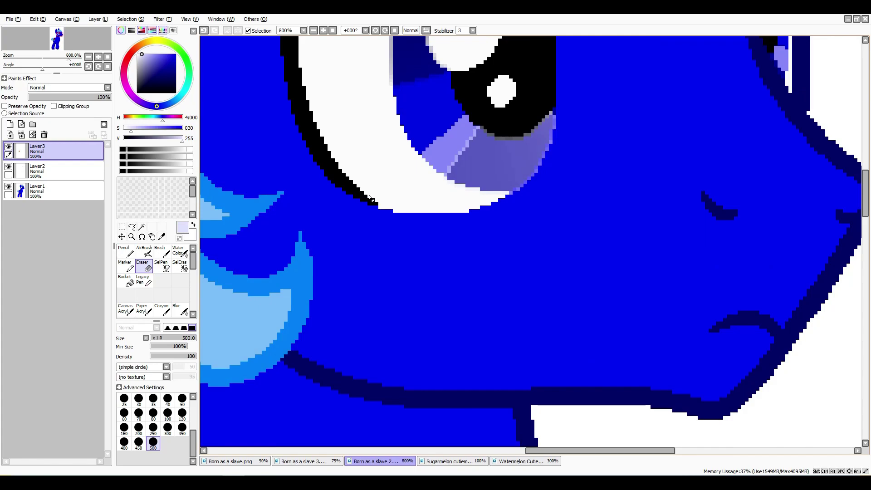
click(141, 226)
click(424, 192)
key(ctrl+d)
click(58, 191)
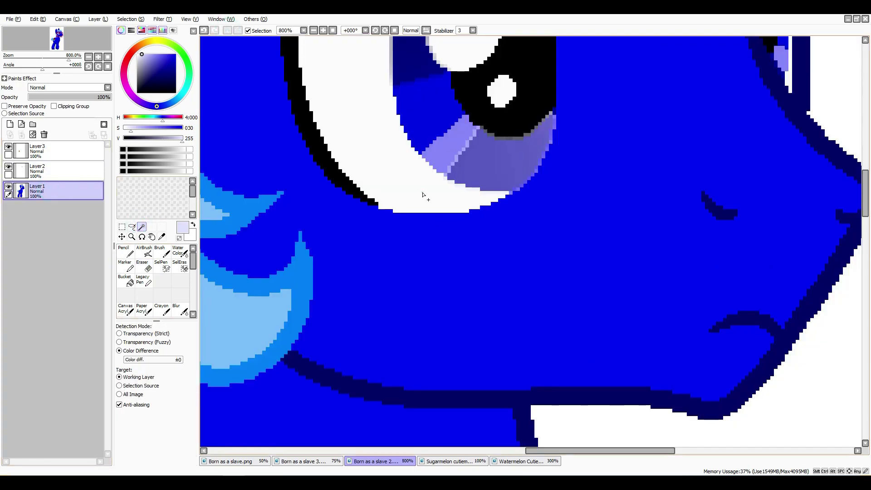
click(424, 192)
Sample a colour from the eye area in Born as a slave.png, then add a new layer in the Born as a slave 2 document
click(229, 461)
scroll(502, 198, up, 3)
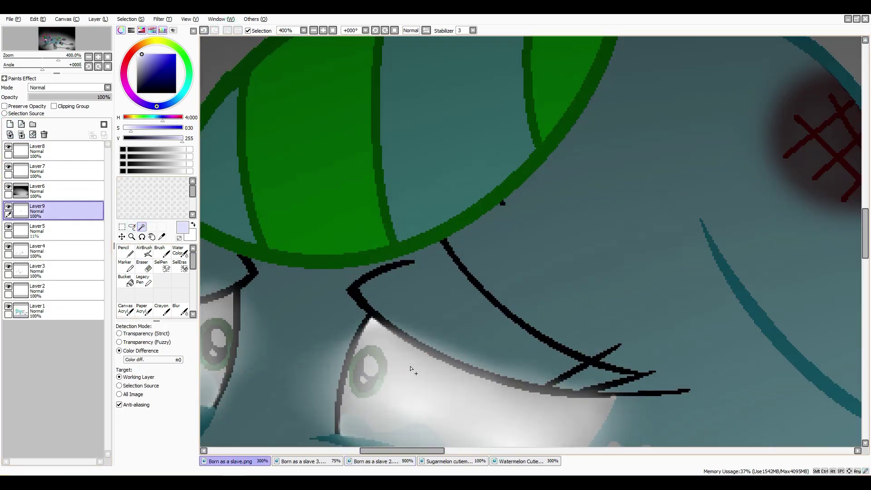
scroll(442, 94, up, 3)
alt+click(443, 94)
click(369, 462)
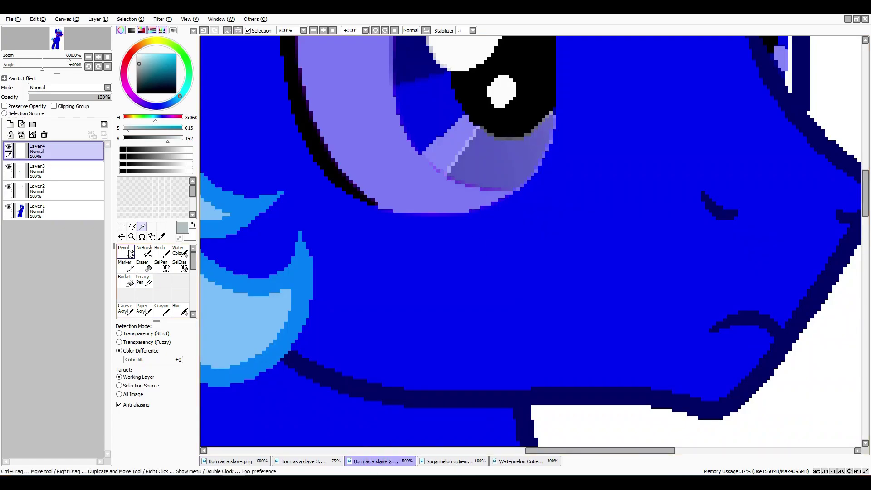
Draw a wavy bright cyan waterline along the lower edge of the eye with a size 1 Pencil and fill beneath it
key(n)
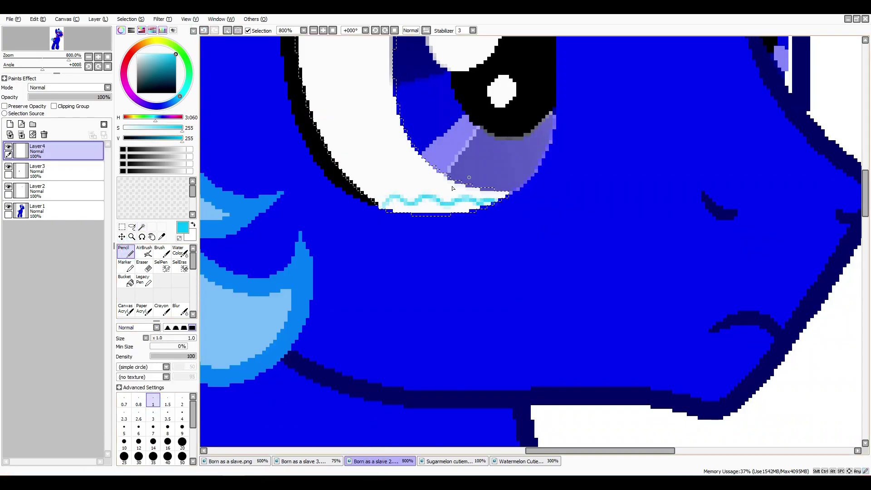
click(125, 281)
click(405, 207)
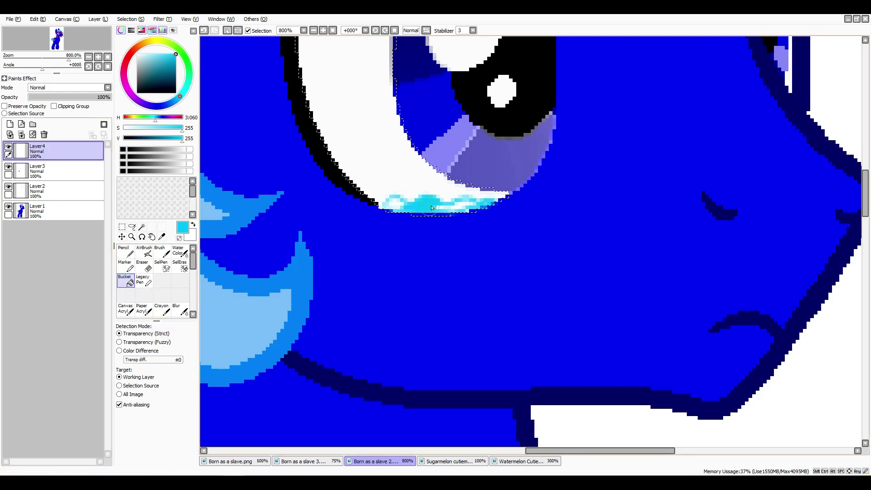
scroll(428, 197, up, 2)
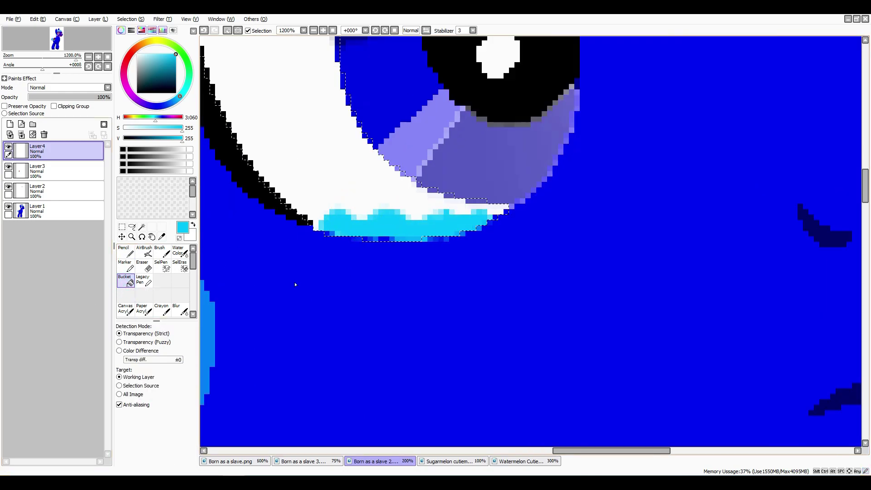
Add small white highlights to both ends of the pooled tears with a size 1 AirBrush
key(v)
click(126, 129)
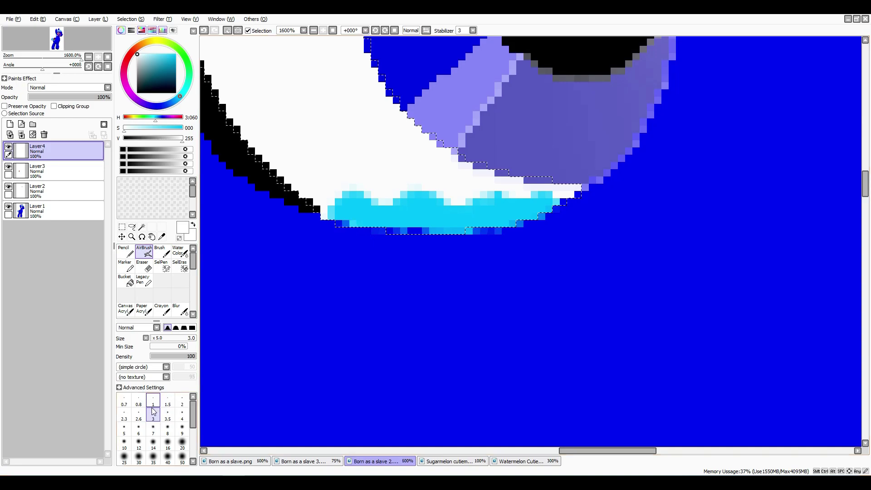
scroll(535, 218, down, 3)
scroll(500, 227, up, 2)
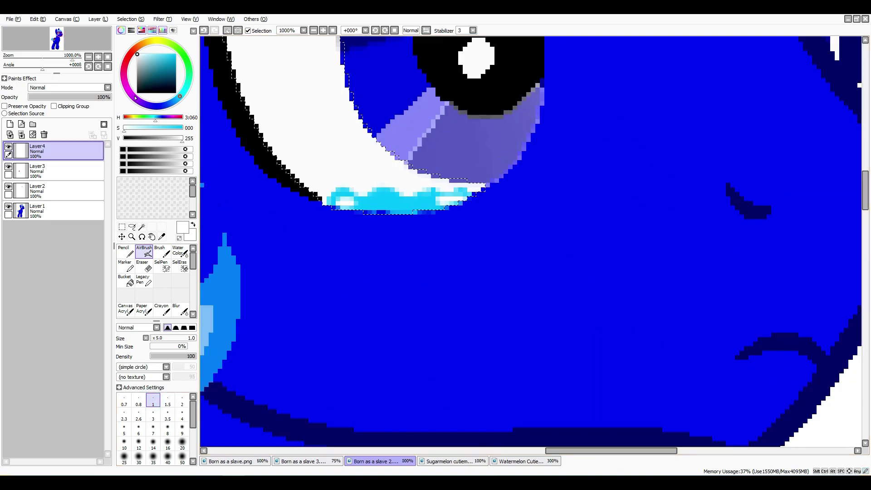
drag(109, 96, 113, 115)
Select the pony's face area, including its dark outline, on Layer1
scroll(499, 227, down, 2)
click(54, 211)
click(142, 226)
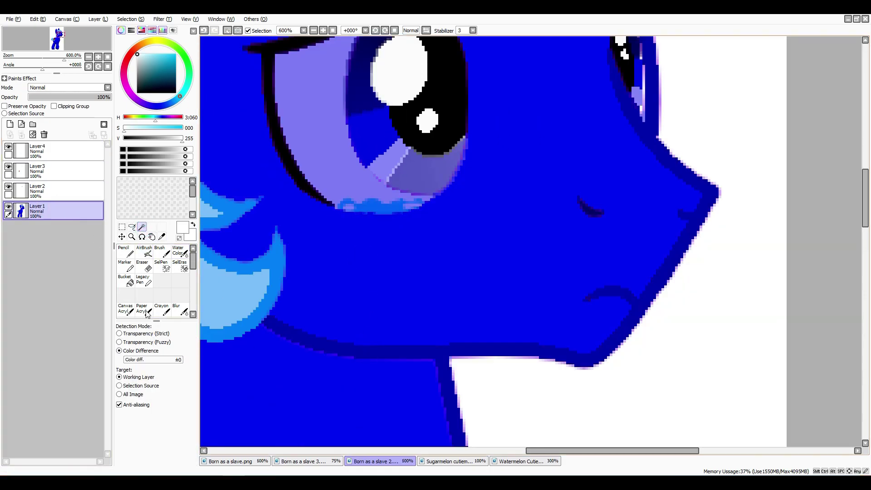
Try to outline a wavy cyan tear trail from the eye down to the jaw on Layer1 and bucket-fill it
click(126, 251)
drag(363, 214, 369, 303)
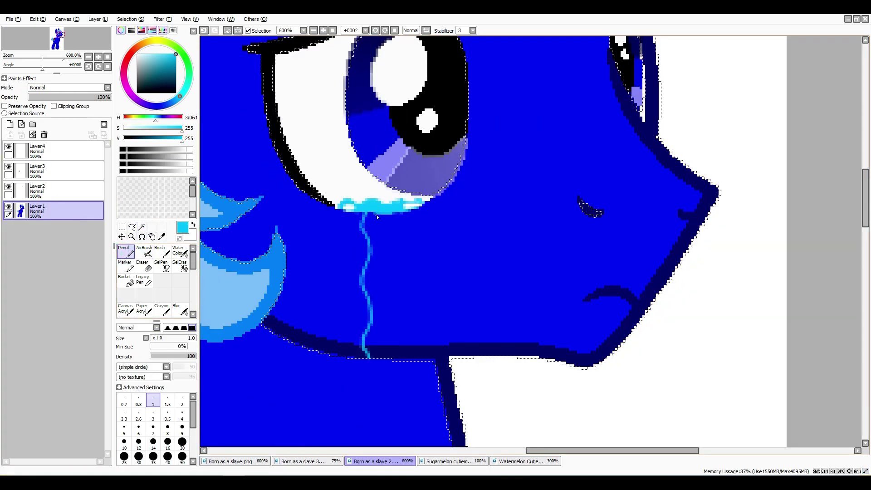
click(127, 281)
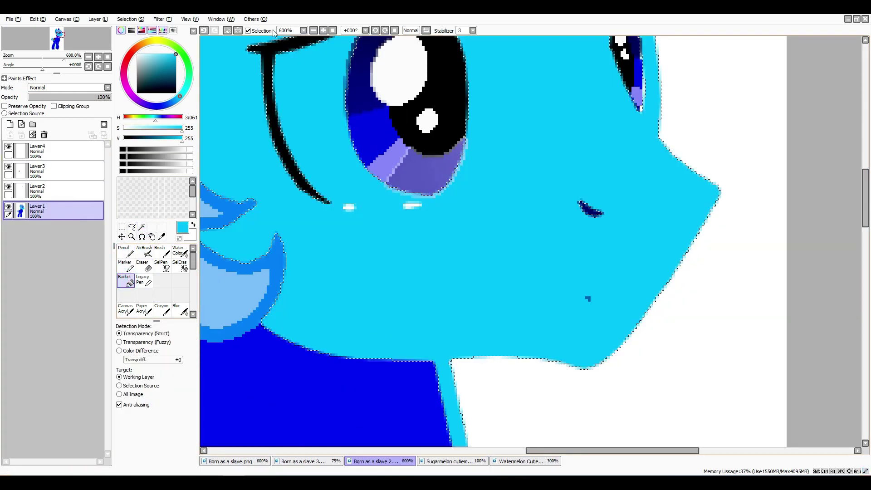
click(129, 253)
drag(370, 357, 386, 357)
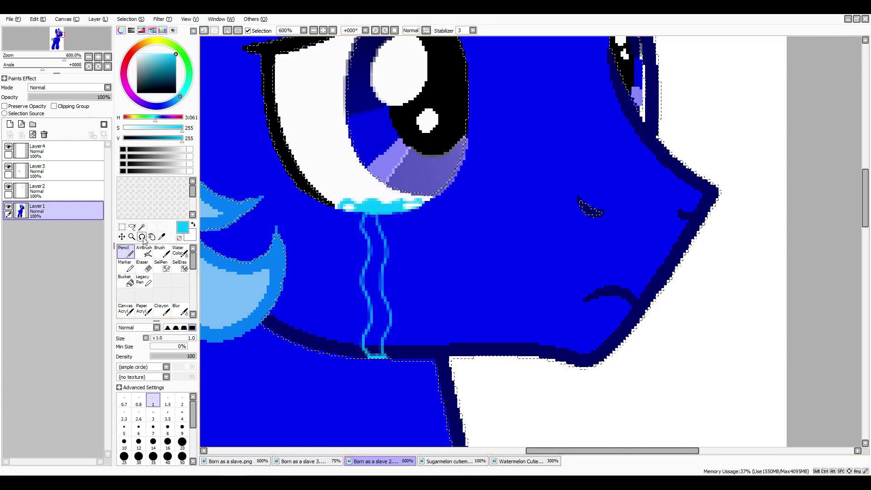
click(126, 280)
click(443, 338)
key(ctrl+z)
Try to reinforce the tear trail's edges and fill it again, then undo the whole trail
scroll(444, 338, up, 2)
key(n)
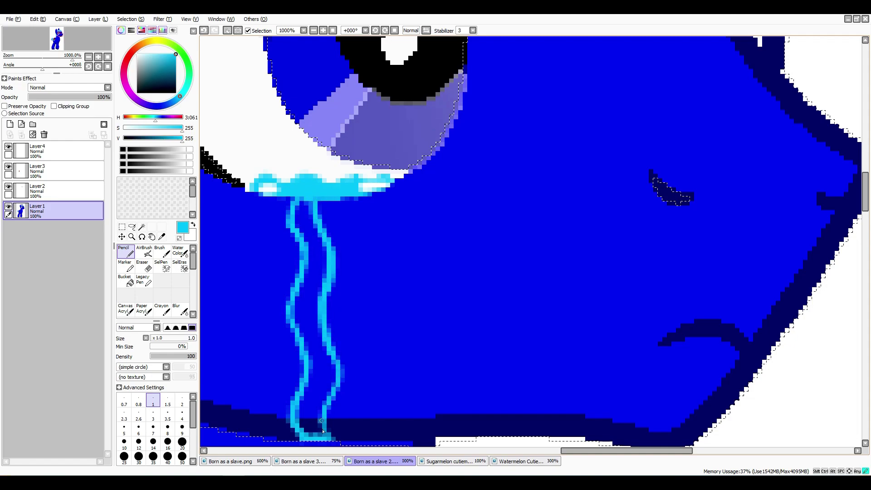
click(126, 280)
click(499, 273)
click(204, 31)
click(204, 30)
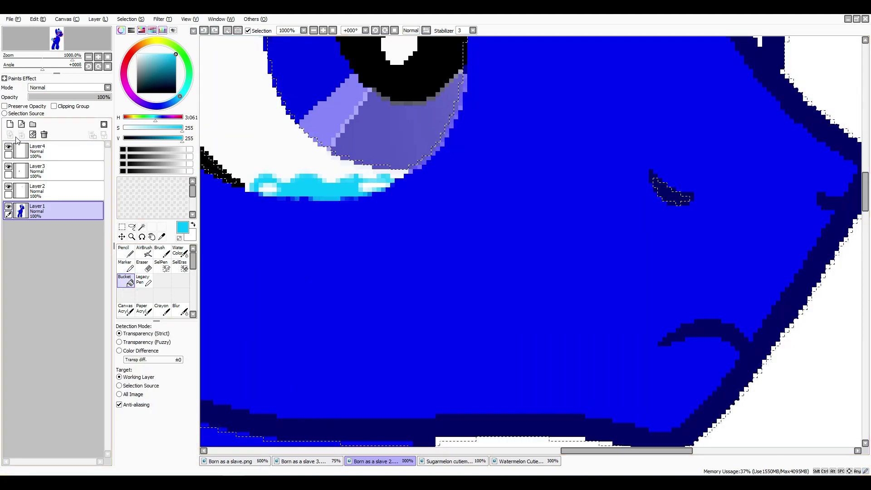
Draw the two wavy cyan edges of a tear trail from the eye to the jaw on Layer4 with a size 1 Pencil
click(20, 149)
click(54, 211)
click(54, 150)
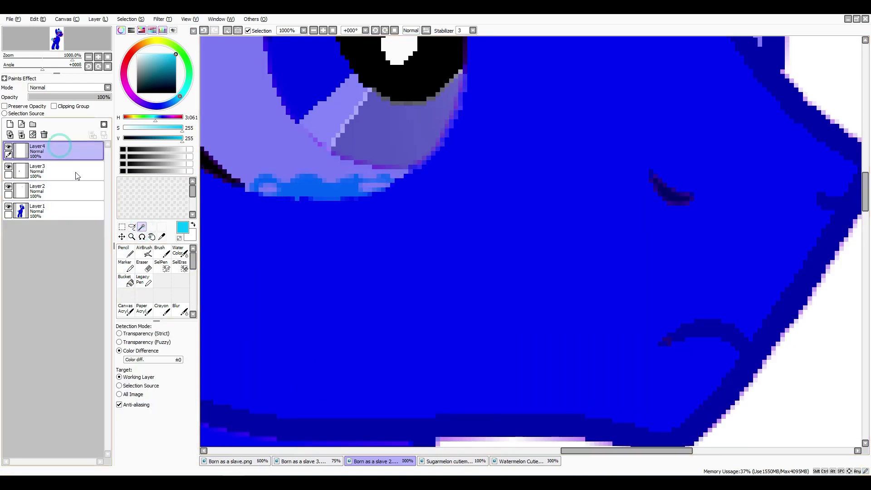
key(n)
drag(303, 199, 290, 230)
drag(348, 201, 316, 307)
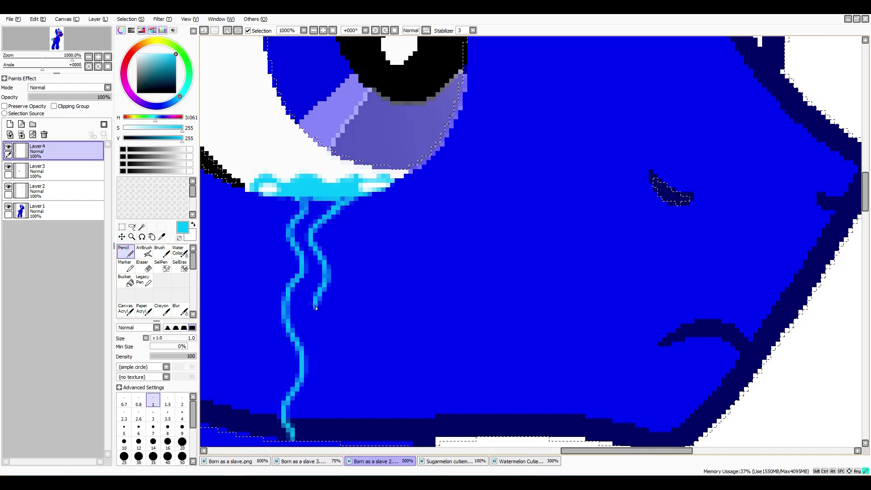
Fill the inside of the tear trail with cyan from the eye down to the jaw
key(f)
click(304, 295)
click(302, 232)
click(327, 210)
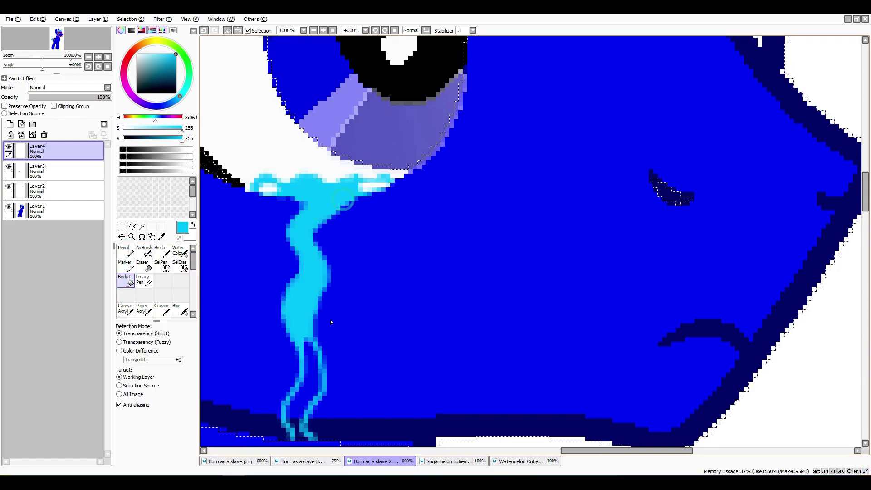
click(305, 386)
scroll(329, 374, up, 2)
scroll(330, 374, down, 2)
Soften the edges of the tear trail and pooled tears with a size 1 Blur tool, then clear the selection
click(180, 310)
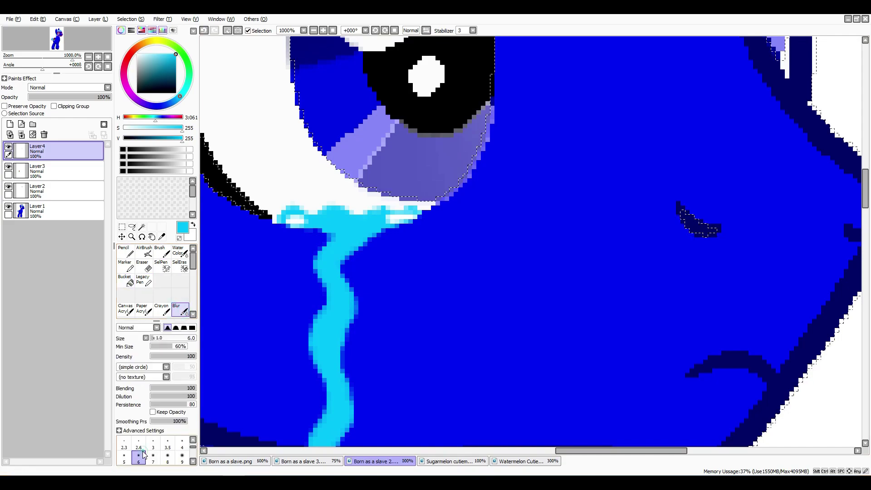
drag(865, 187, 845, 199)
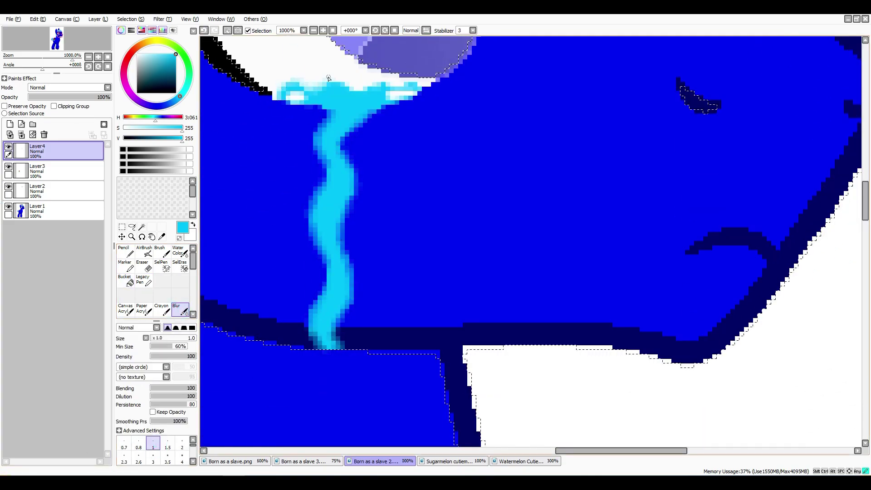
drag(329, 78, 388, 83)
scroll(432, 77, down, 6)
click(227, 31)
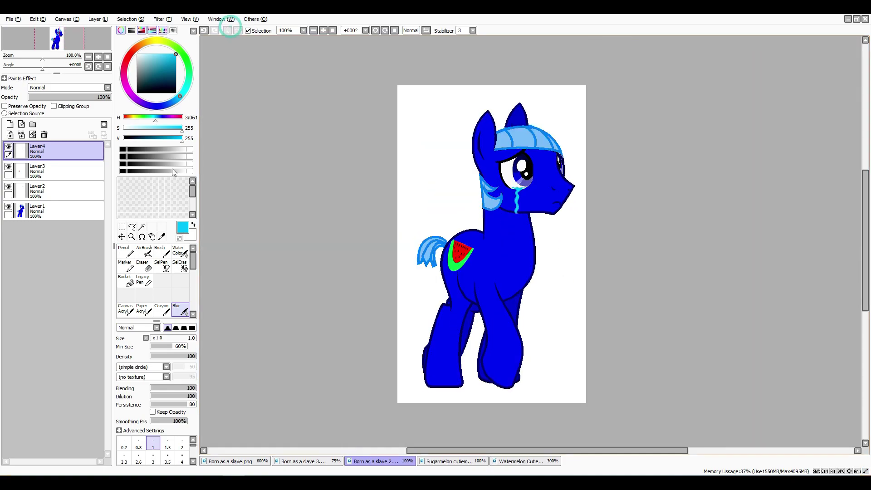
click(45, 211)
click(141, 226)
scroll(449, 237, up, 2)
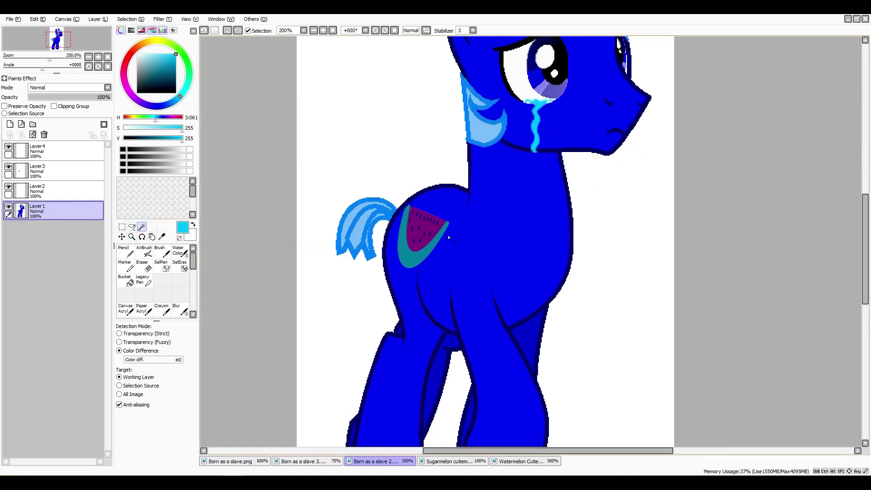
click(203, 31)
Merge the tear, melon slice and eye shading layers down into Layer1
click(25, 144)
click(9, 135)
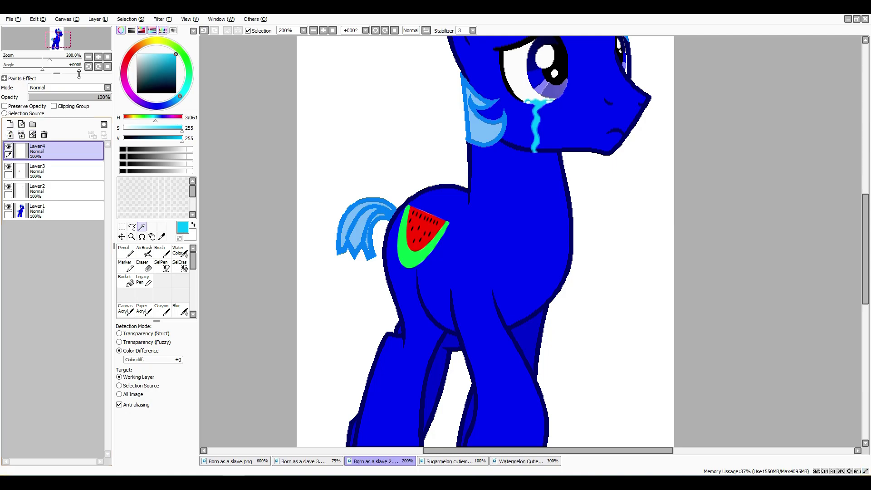
click(21, 135)
click(21, 134)
click(22, 135)
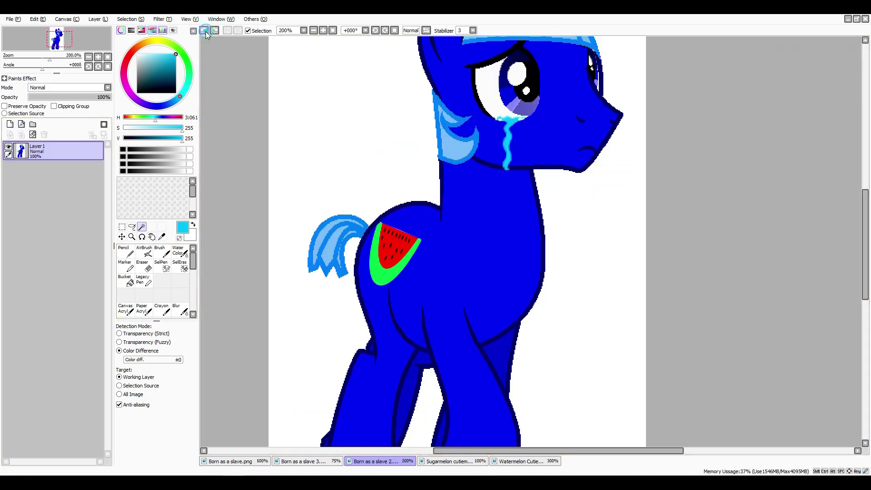
Select the white background around the blue pony and erase it with a size 500 Eraser
click(204, 30)
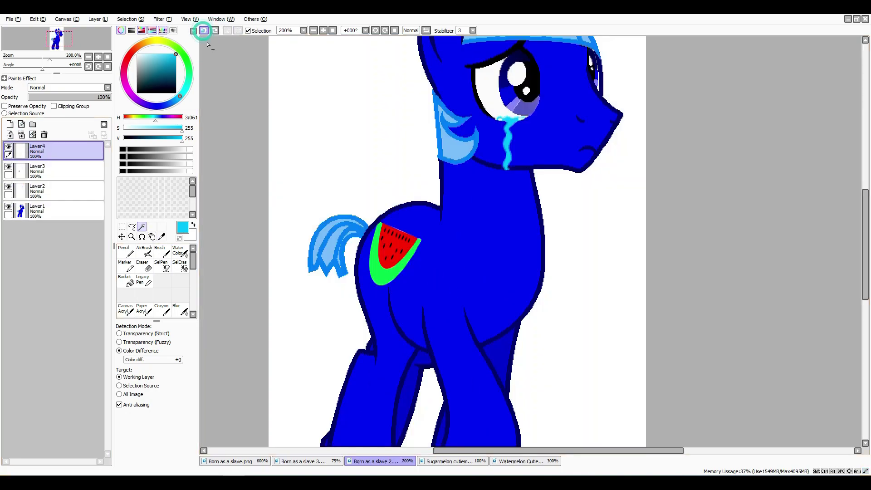
click(203, 31)
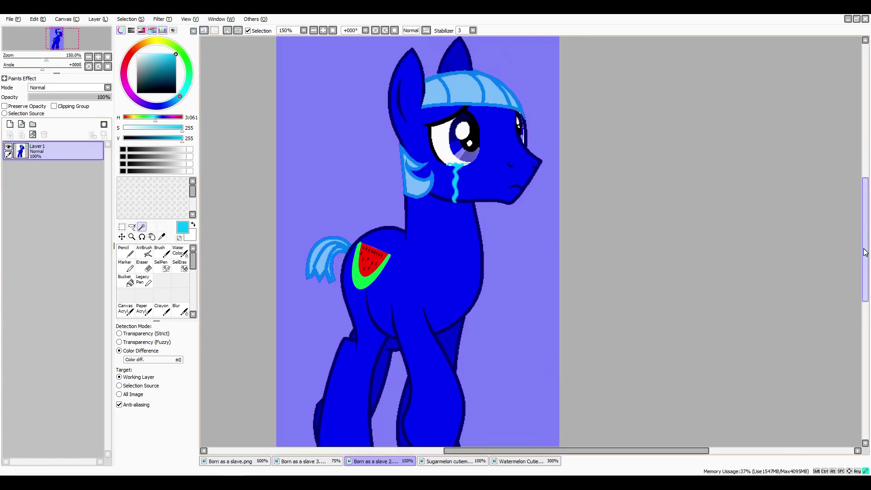
click(161, 266)
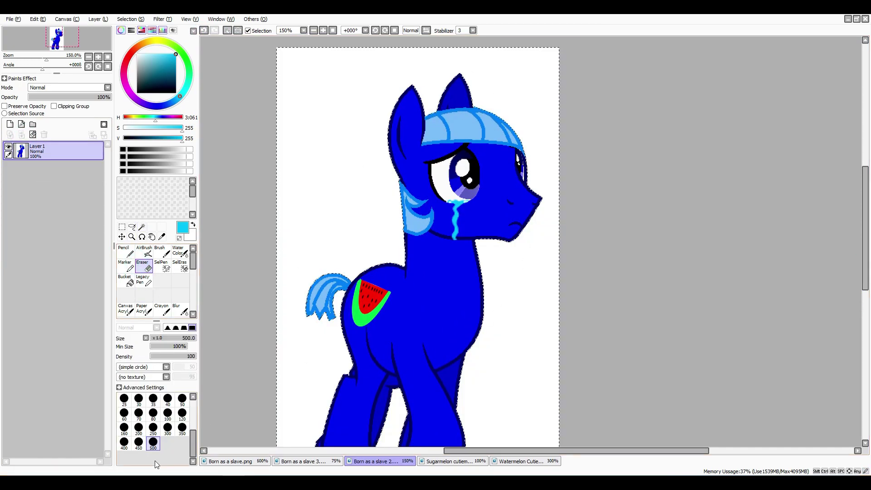
scroll(417, 272, down, 3)
Copy the blue pony using a size 500 SelPen selection and paste it into Born as a slave.png
click(153, 442)
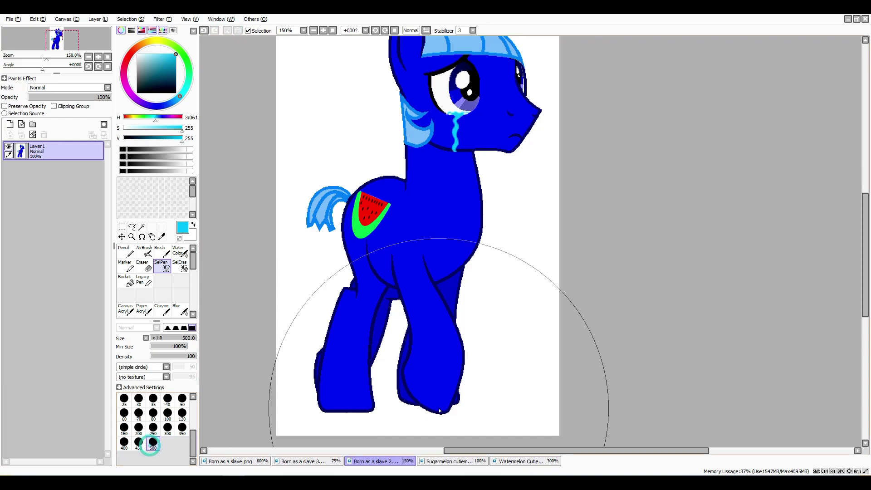
scroll(254, 55, down, 2)
scroll(409, 195, down, 2)
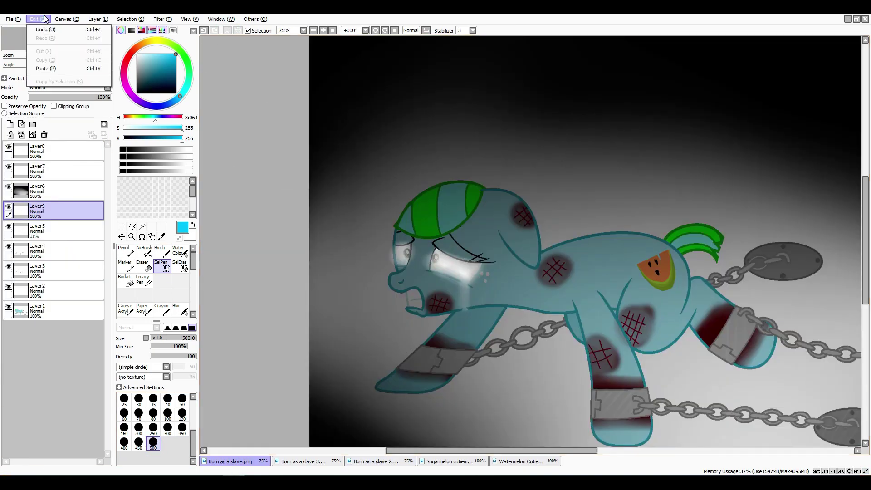
key(ctrl+v)
Move the pasted pony's layer beneath the dark gradient on Layer6 and shift the pony up toward the picture's upper-left corner
drag(64, 154, 63, 213)
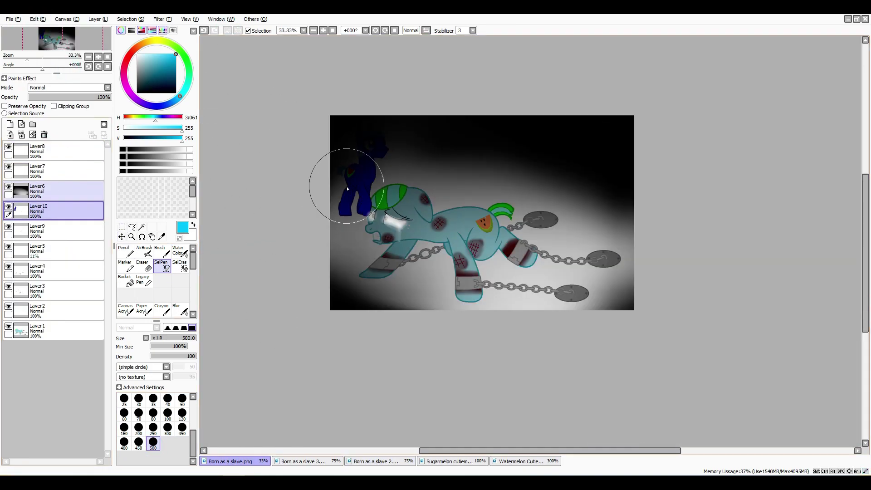
key(ctrl+t)
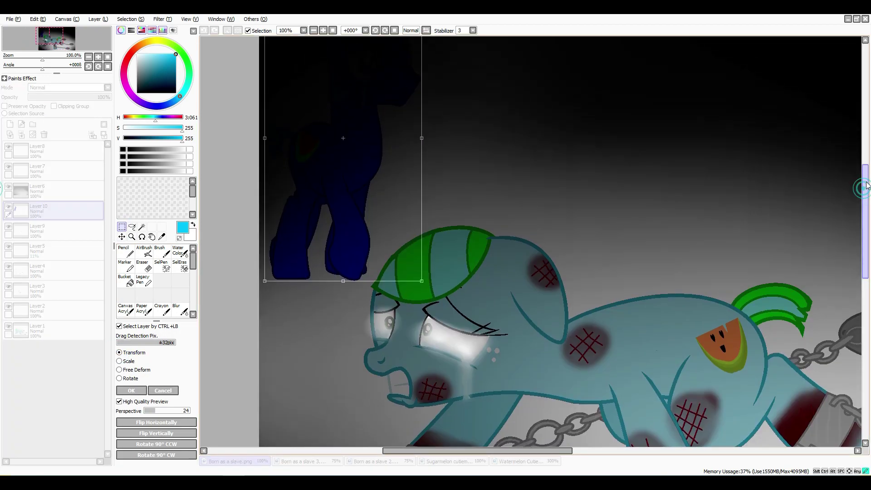
scroll(402, 237, up, 3)
scroll(266, 258, down, 2)
click(132, 390)
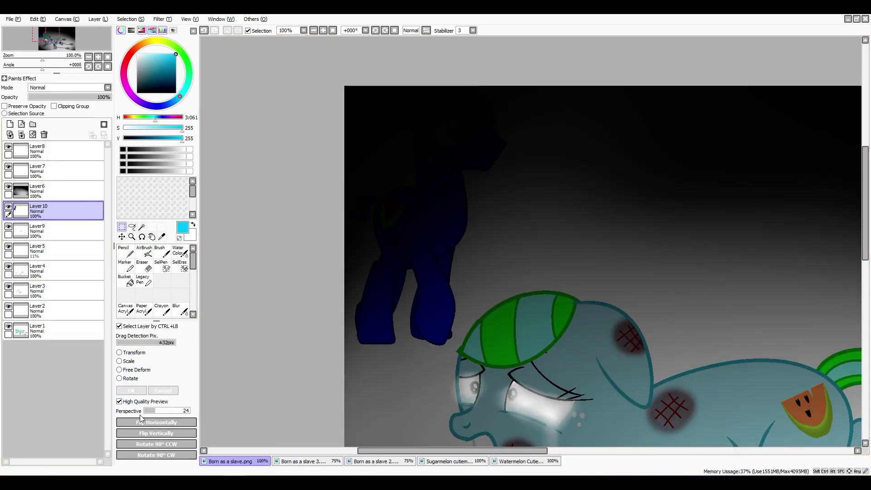
click(143, 280)
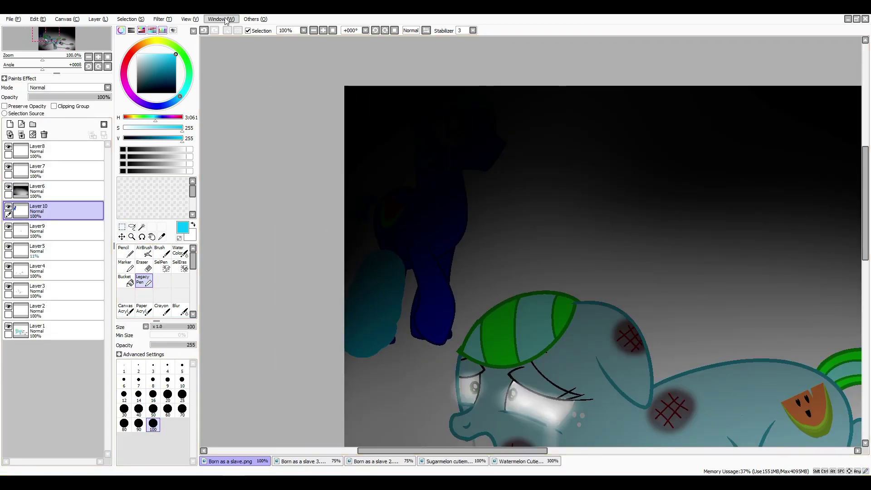
key(x)
mouse_move(358, 336)
mouse_down()
mouse_move(370, 311)
mouse_move(428, 331)
mouse_move(448, 233)
mouse_move(278, 177)
mouse_move(386, 295)
mouse_up()
click(179, 309)
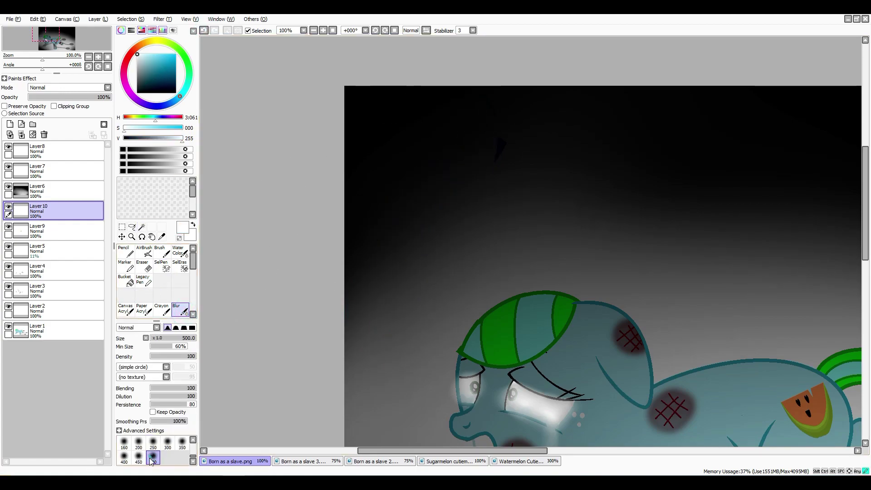
click(204, 30)
click(204, 30)
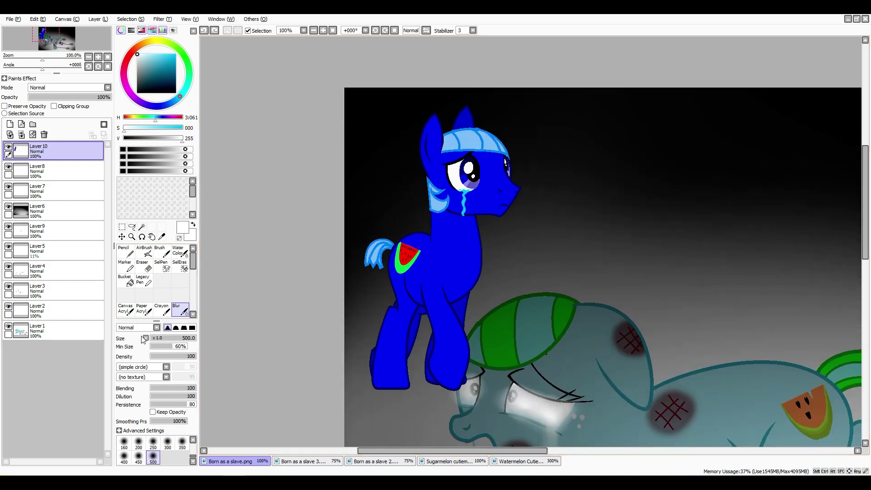
Set the blue pony's layer to 50% opacity and shrink the pony into the picture's upper-left corner
click(76, 97)
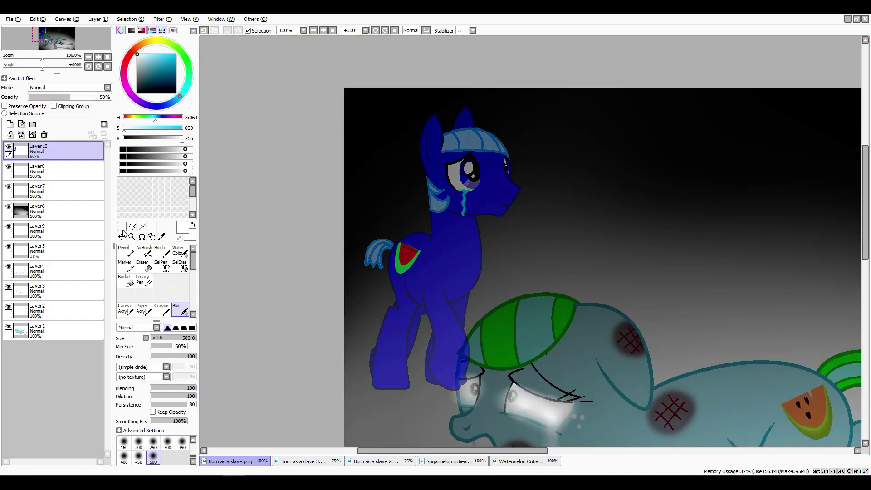
key(ctrl+t)
drag(522, 354, 396, 159)
drag(365, 452, 394, 452)
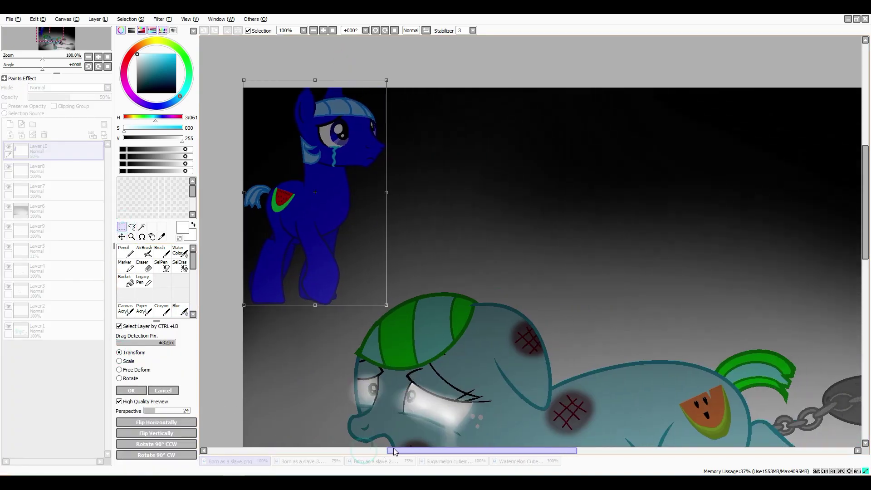
scroll(472, 460, down, 2)
click(131, 391)
Add a new layer above the blue pony and paint white over the pony's whole figure
scroll(209, 272, up, 3)
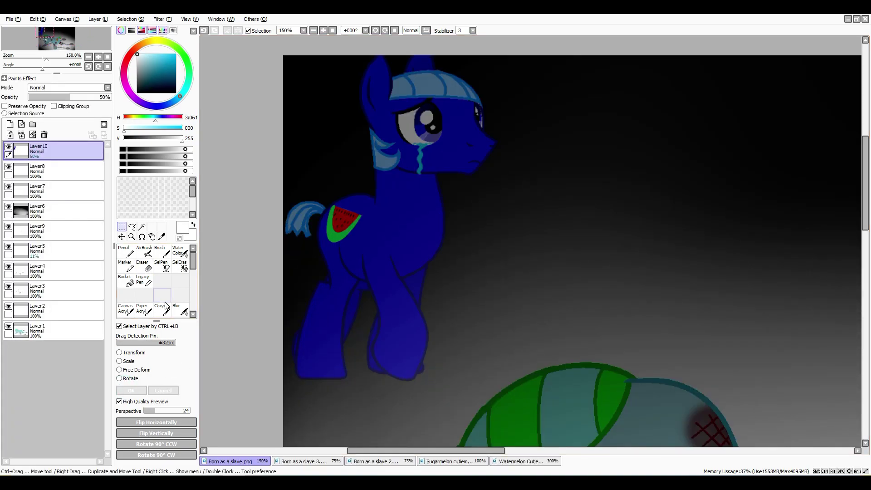
key(ctrl+shift+n)
click(180, 309)
mouse_move(313, 359)
mouse_down()
mouse_move(370, 78)
mouse_move(454, 158)
mouse_up()
Soften the edges of the white shape with a size 35 Blur tool and lower its layer's opacity
click(184, 339)
drag(183, 339, 157, 339)
drag(321, 117, 290, 164)
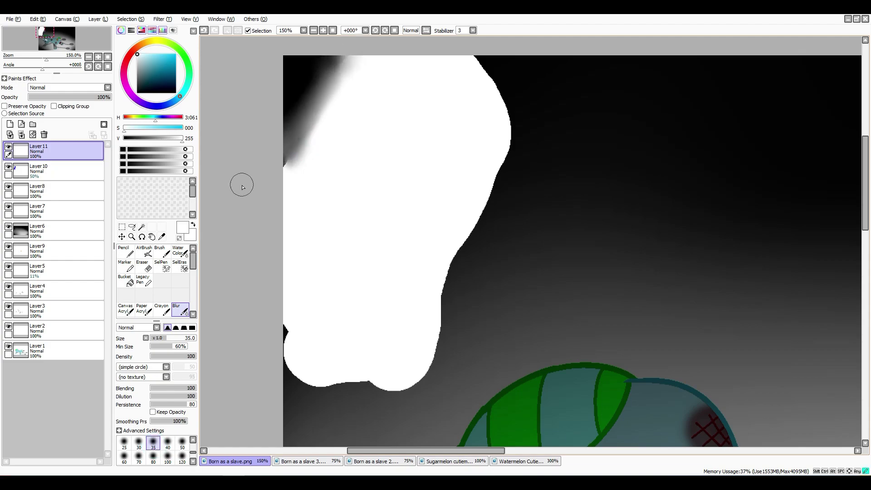
mouse_move(296, 359)
mouse_down()
mouse_move(449, 339)
mouse_move(499, 68)
mouse_up()
drag(109, 96, 70, 96)
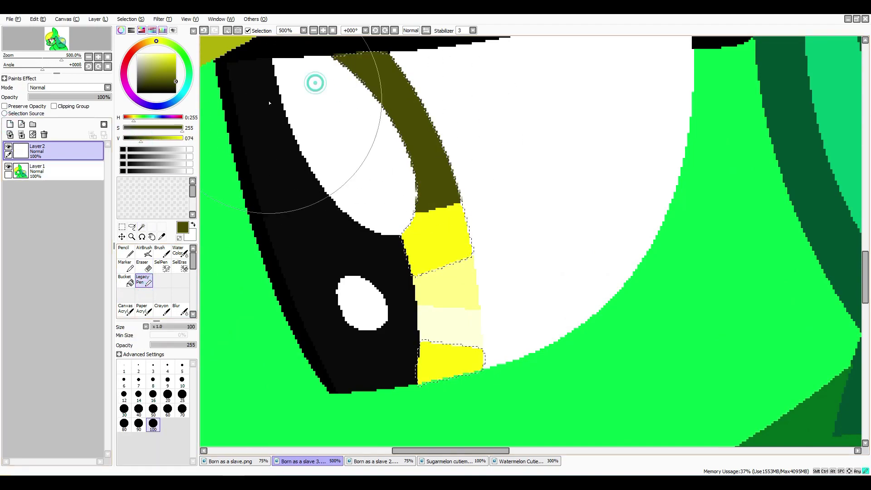
Paint the bottom of the green pony's yellow iris pale yellow and blend the iris shading with a size 35 Blur tool
drag(182, 128, 159, 130)
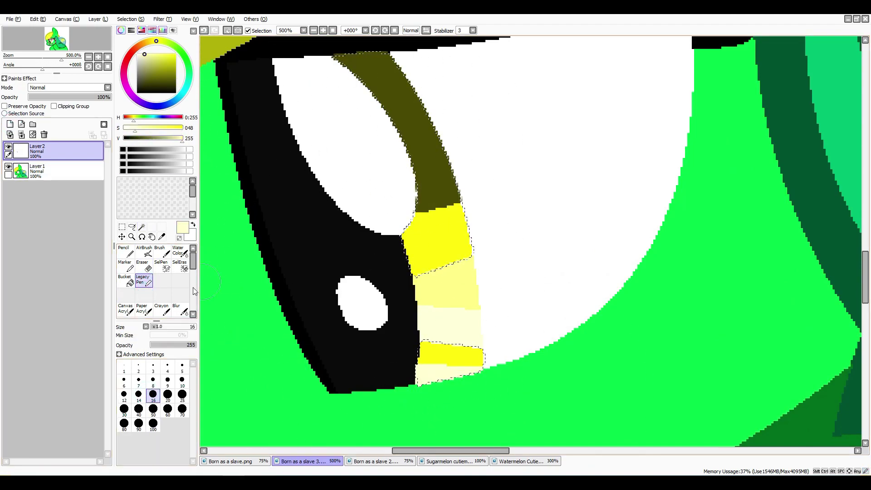
click(180, 309)
drag(335, 152, 395, 253)
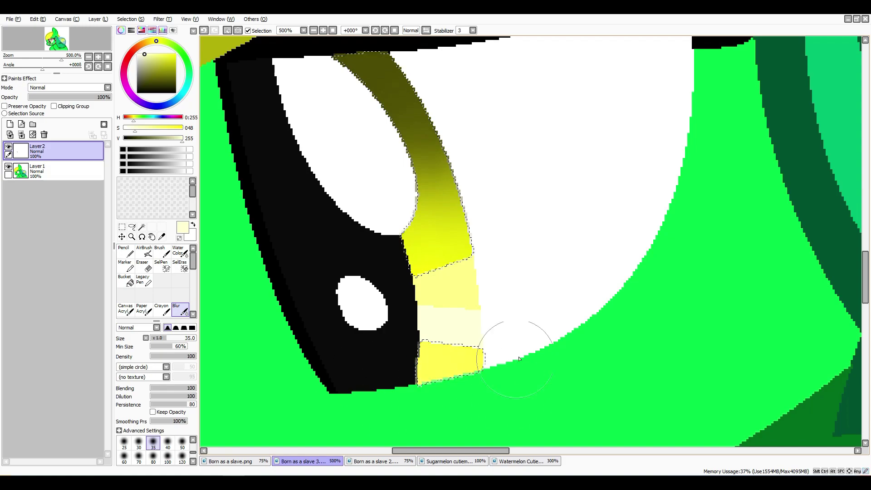
scroll(515, 340, down, 4)
scroll(422, 155, up, 3)
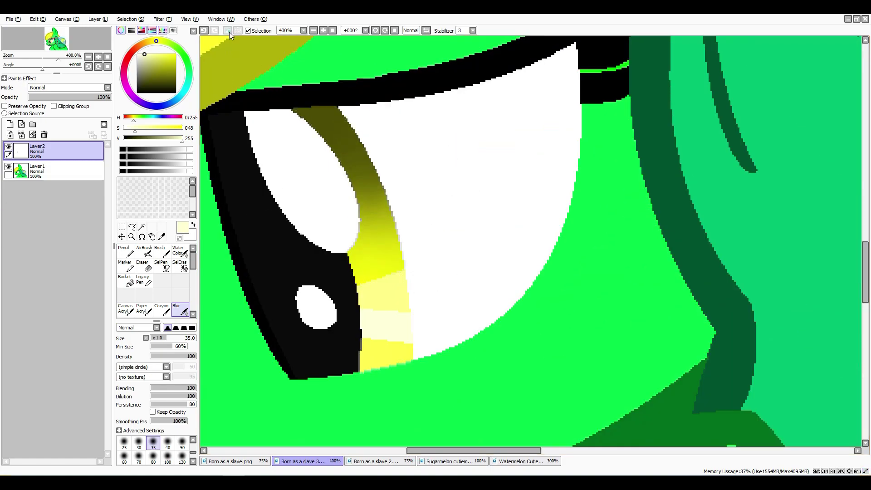
Select the eye, face and outline areas of the green pony on Layer1 with the Magic Wand
click(72, 172)
key(w)
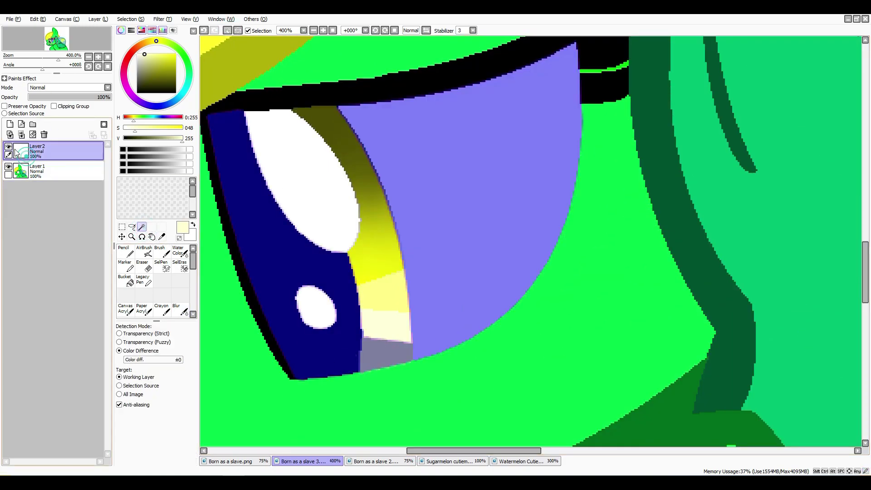
click(420, 426)
scroll(460, 247, down, 3)
scroll(460, 248, up, 4)
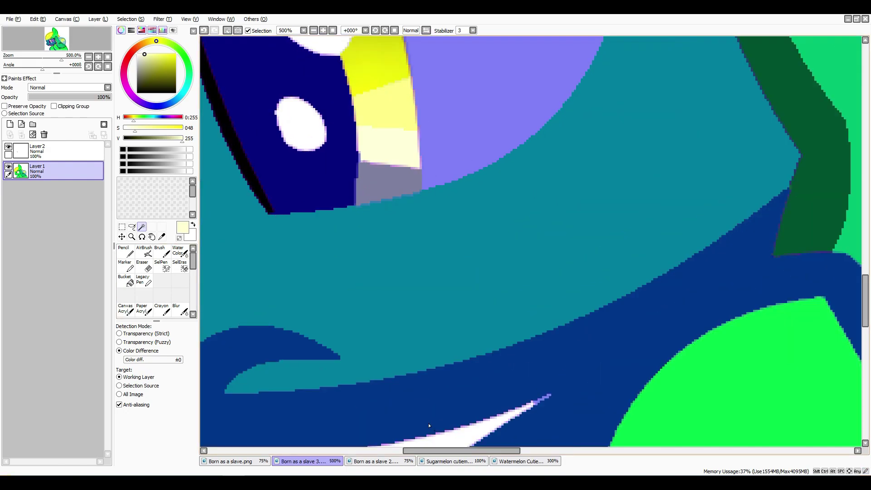
Reuse the cyan from Born as a slave 2 and draw a wavy tear line across the lower eye on a new layer with a size 1 Pencil
click(395, 461)
click(454, 461)
click(382, 462)
click(303, 461)
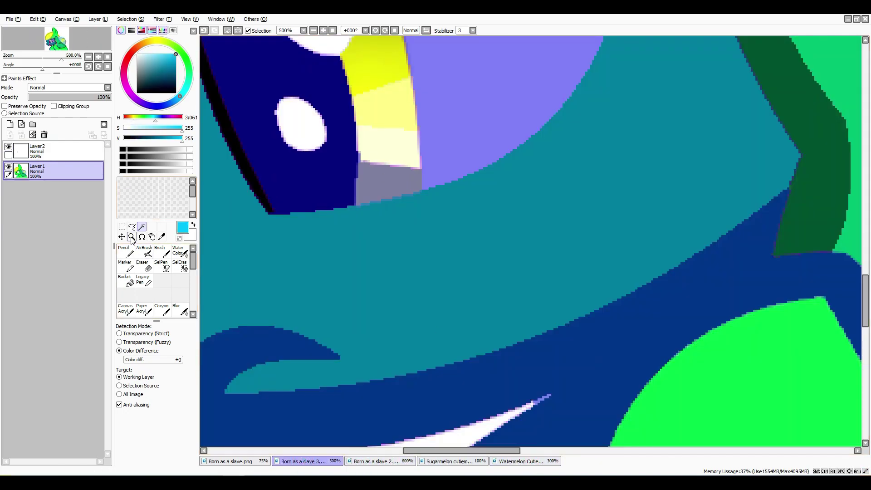
key(n)
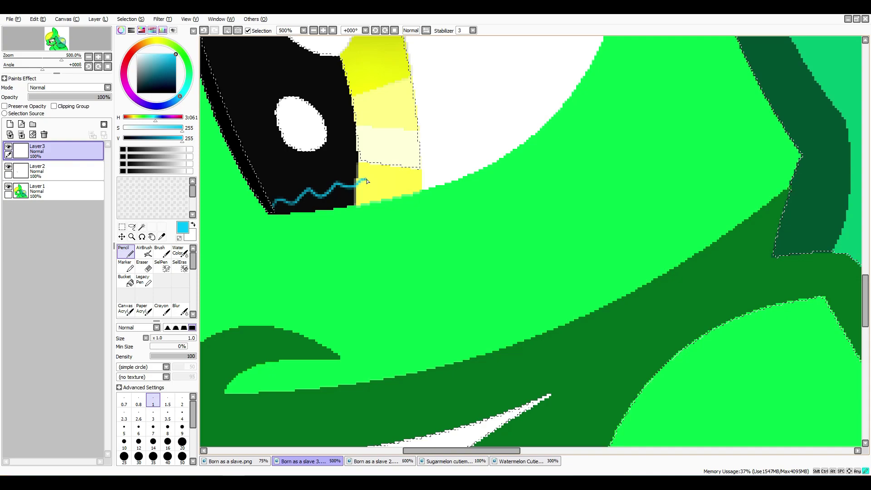
click(125, 280)
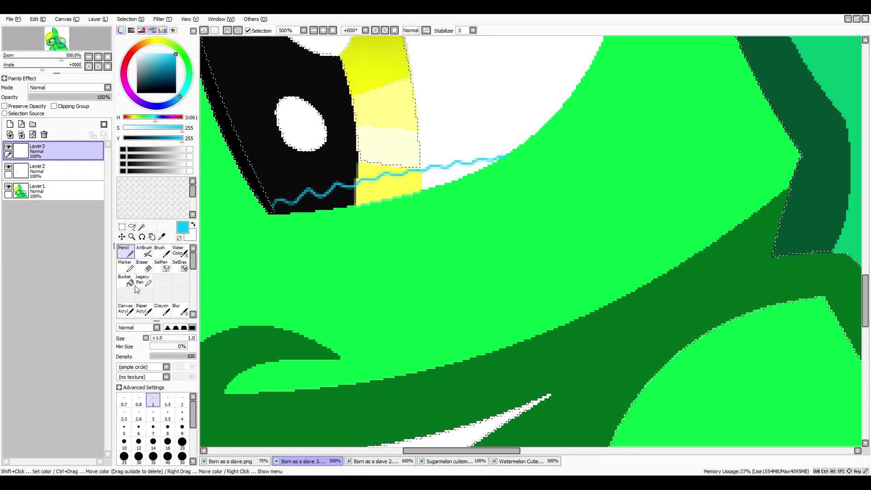
click(499, 249)
click(203, 33)
Close off the pooled tears along the lower eyelid, fill them with cyan and soften them with a size 1 Blur tool
key(n)
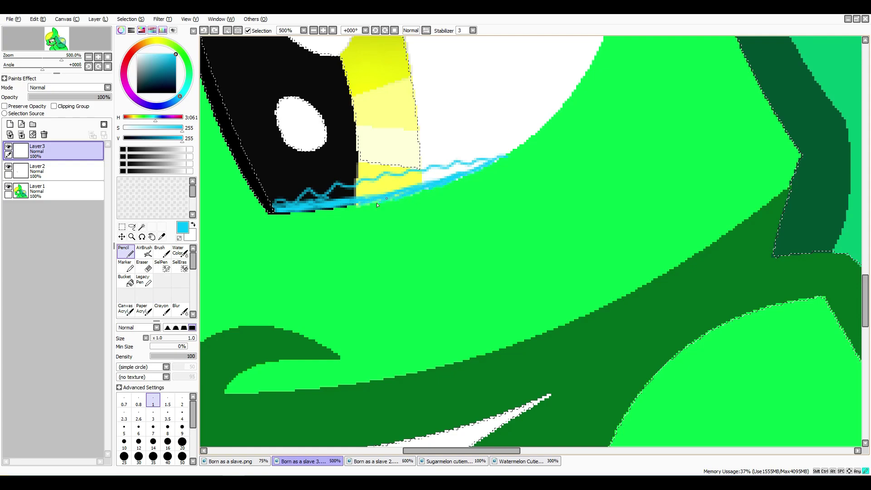
key(g)
click(372, 191)
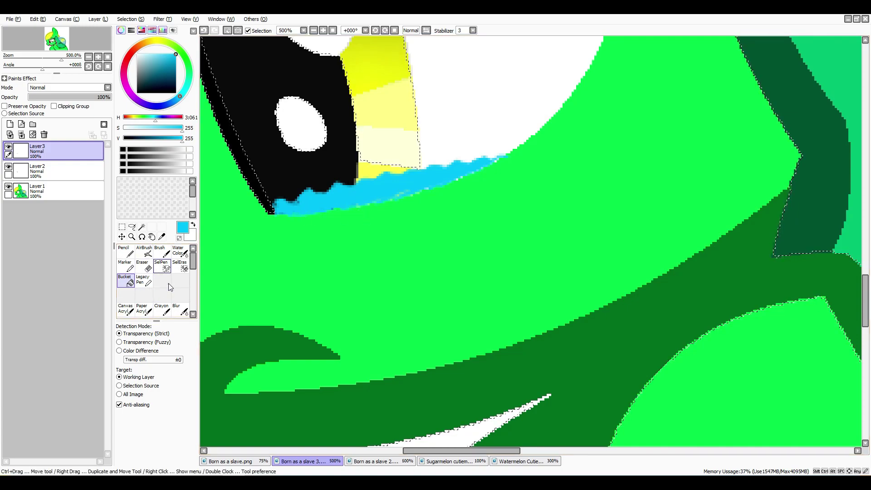
click(179, 310)
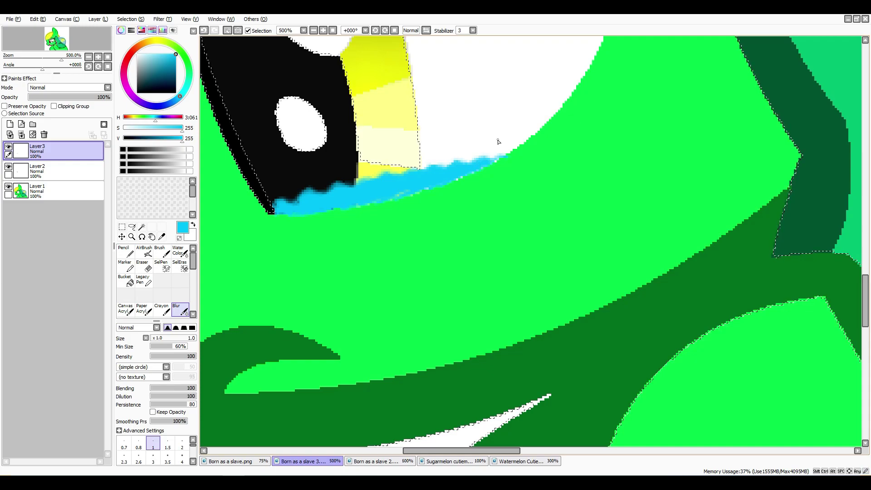
Set the pooled tears' layer to 50% opacity and add small white highlights on a new layer with a size 1 AirBrush
click(78, 97)
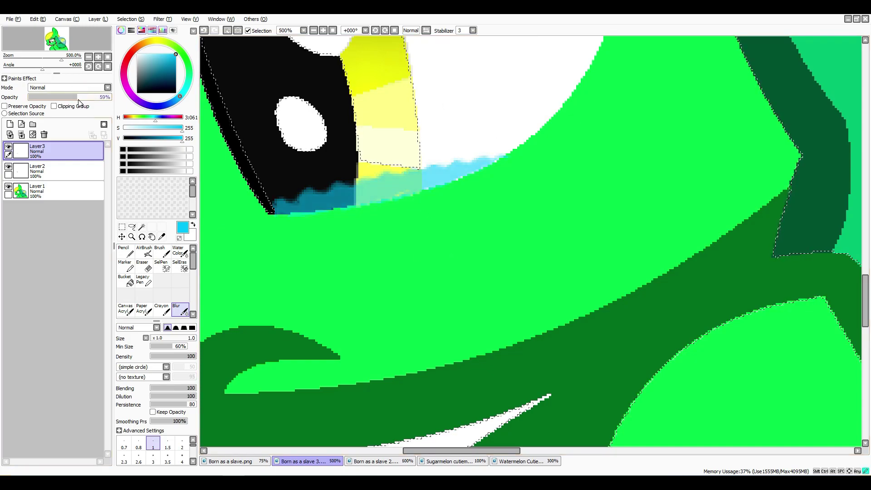
click(10, 125)
click(143, 251)
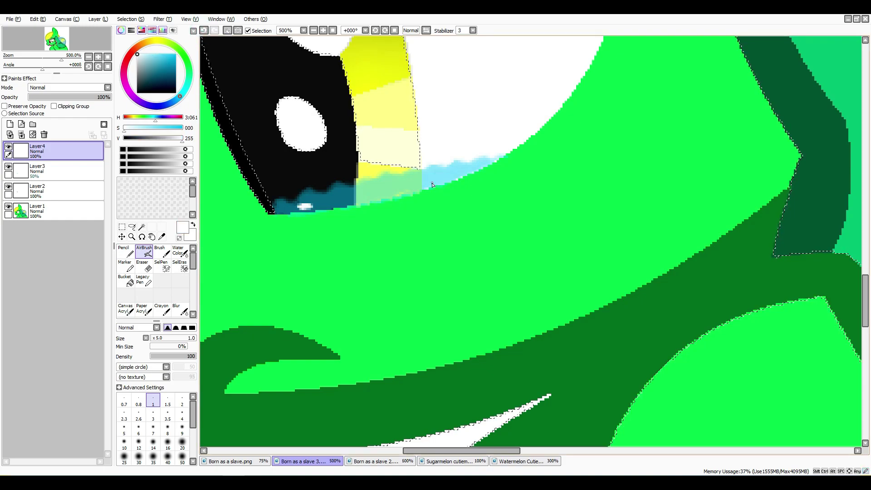
click(55, 171)
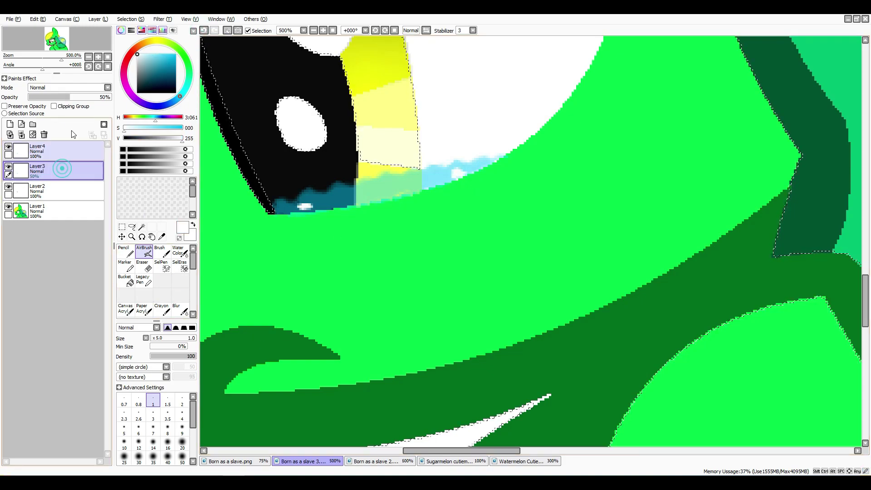
drag(109, 97, 71, 111)
Draw the two wavy cyan edges of a tear trail from the green pony's eye to its jaw on Layer5 with a size 1 Pencil
click(10, 125)
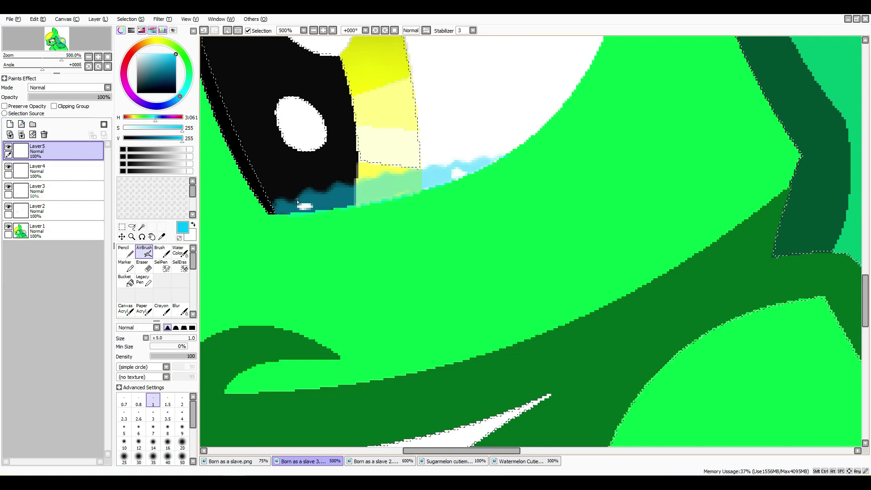
click(127, 252)
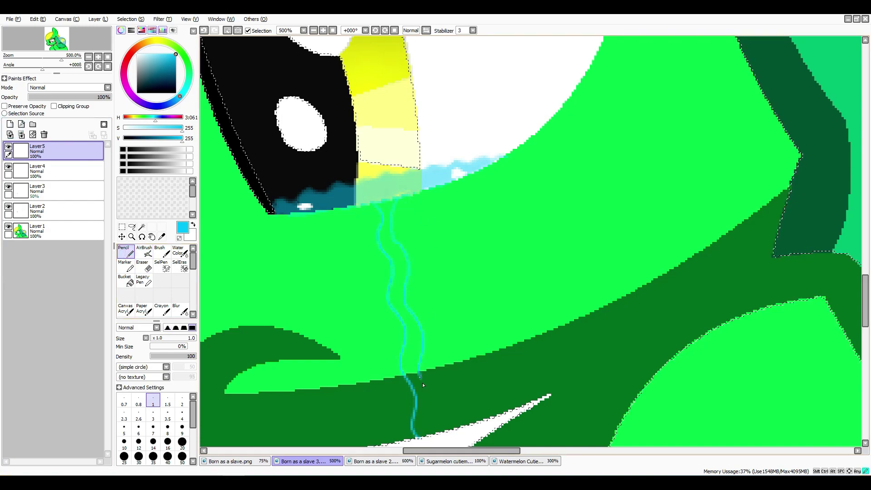
click(129, 283)
click(336, 214)
key(ctrl+z)
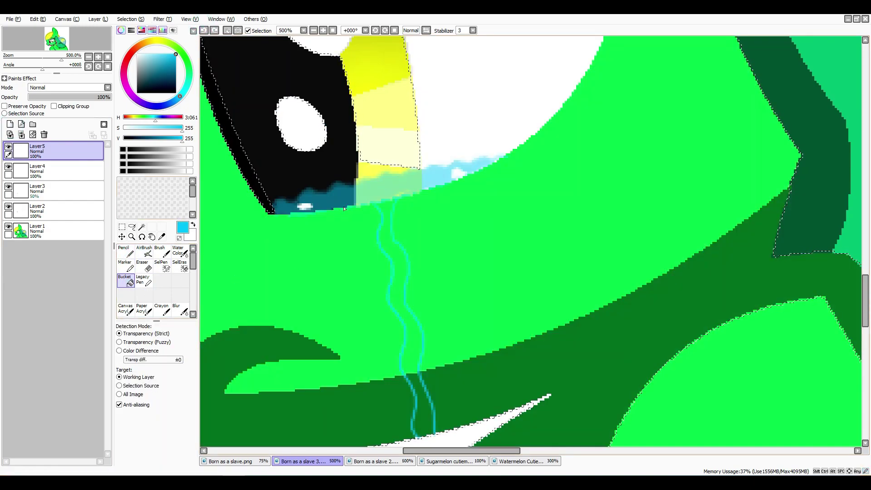
Close the gaps in the tear trail's outline, fill it with cyan and soften its edges with a size 1 Blur tool
scroll(419, 244, up, 1)
scroll(420, 244, down, 1)
key(n)
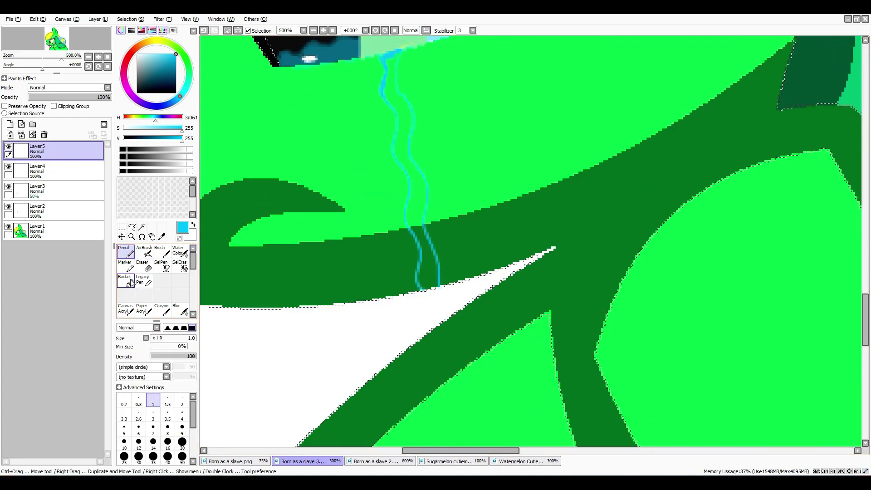
key(g)
click(390, 82)
key(r)
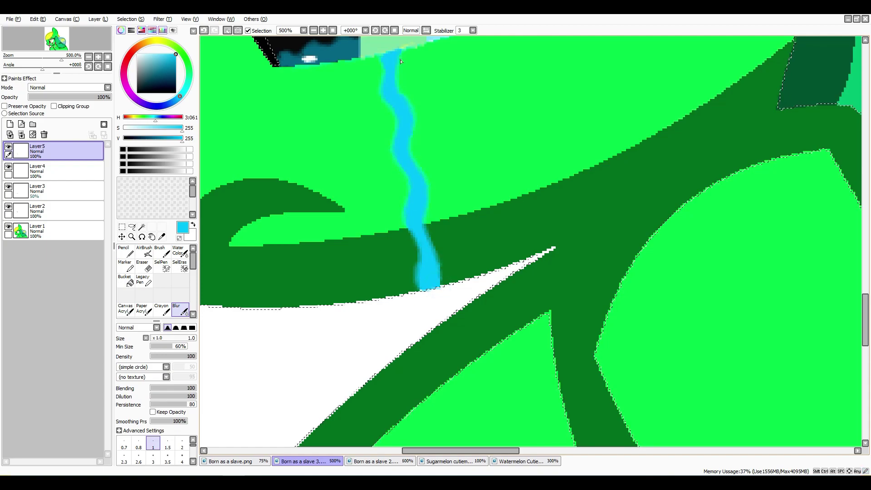
Add a new layer for the teal pony's tears and select that pony's face and outline on Layer1 with the Magic Wand
scroll(412, 111, down, 3)
scroll(277, 232, up, 1)
scroll(277, 231, down, 1)
click(64, 190)
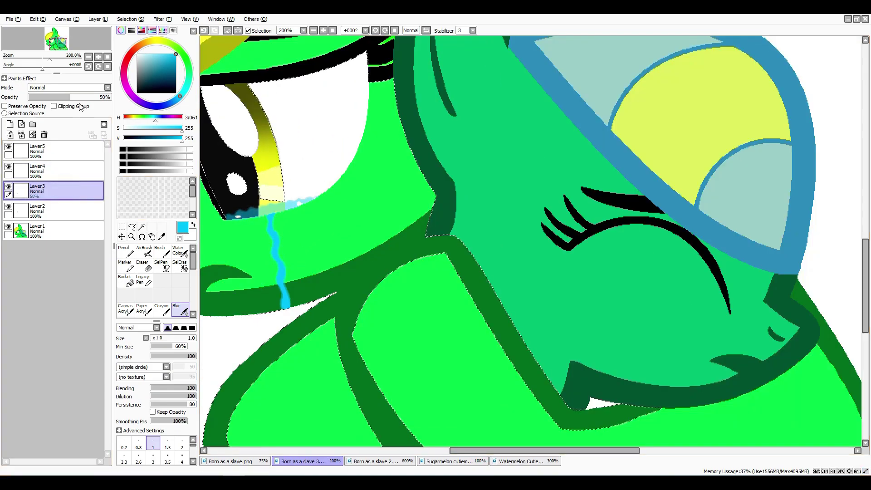
scroll(318, 227, down, 2)
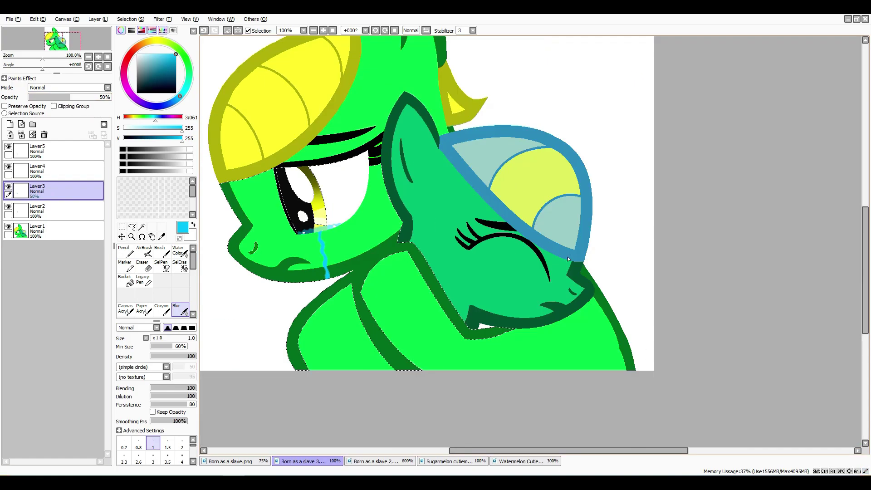
scroll(590, 227, up, 3)
click(10, 124)
click(64, 251)
click(141, 227)
click(409, 272)
scroll(409, 272, down, 1)
shift+click(644, 300)
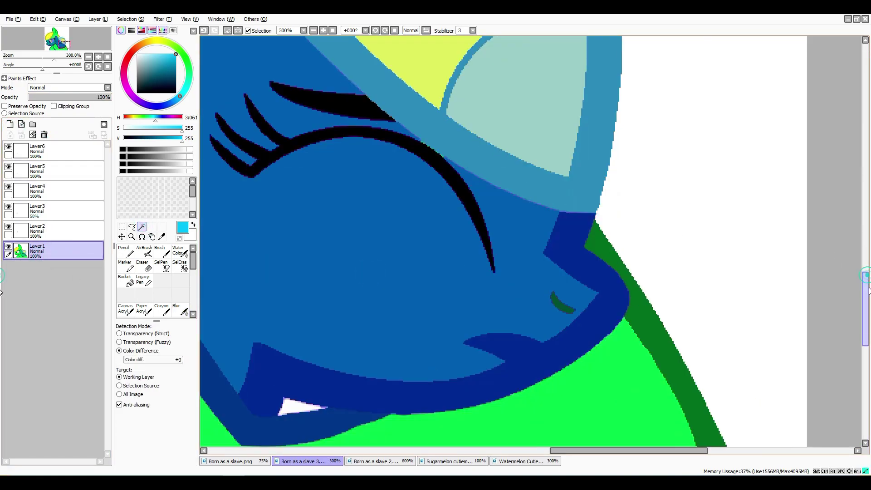
scroll(383, 191, down, 2)
click(10, 124)
click(44, 134)
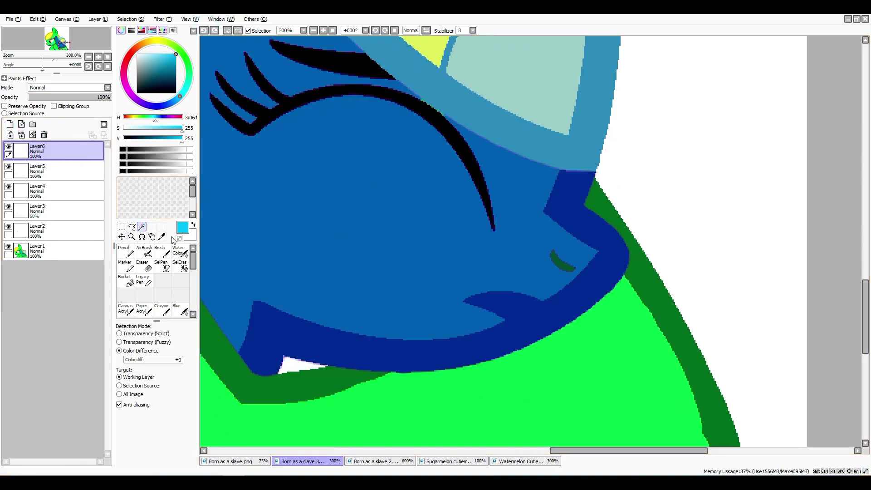
Draw two wavy cyan edges from the teal pony's closed eye to its jaw with a size 1 Pencil and fill between them
click(126, 250)
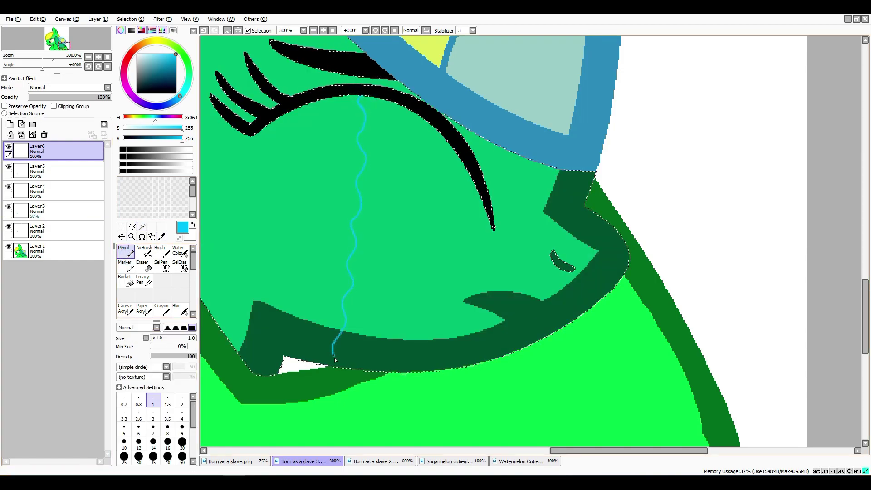
drag(371, 99, 374, 134)
click(129, 280)
click(363, 218)
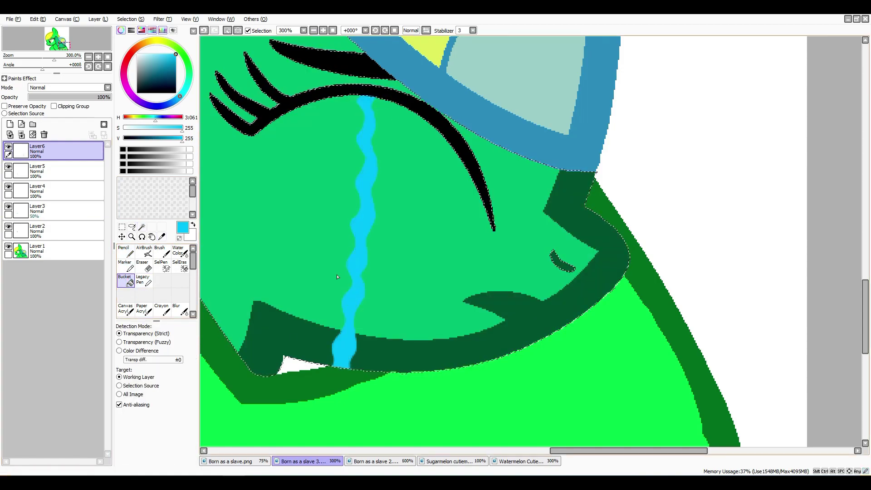
Soften the edges of the teal pony's tear trail with a size 2 Blur tool
click(181, 311)
click(182, 442)
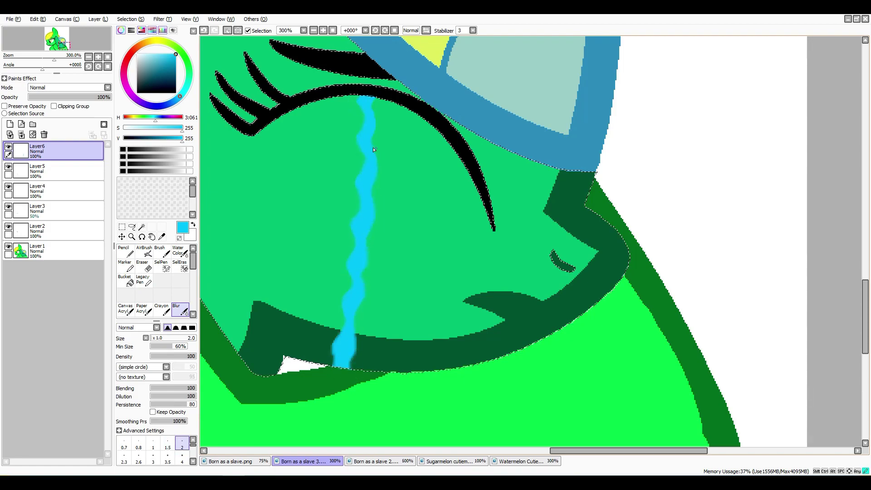
scroll(371, 107, down, 4)
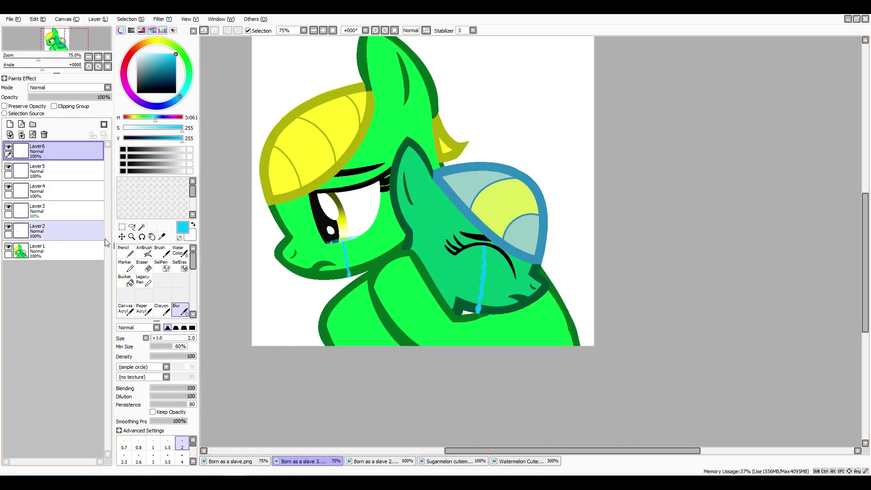
Merge all the eye and tear layers down into Layer1
click(22, 134)
click(21, 134)
click(21, 135)
click(21, 135)
click(22, 134)
Select the white background around the two ponies with the Magic Wand and erase it with a size 500 Eraser
click(141, 226)
click(294, 309)
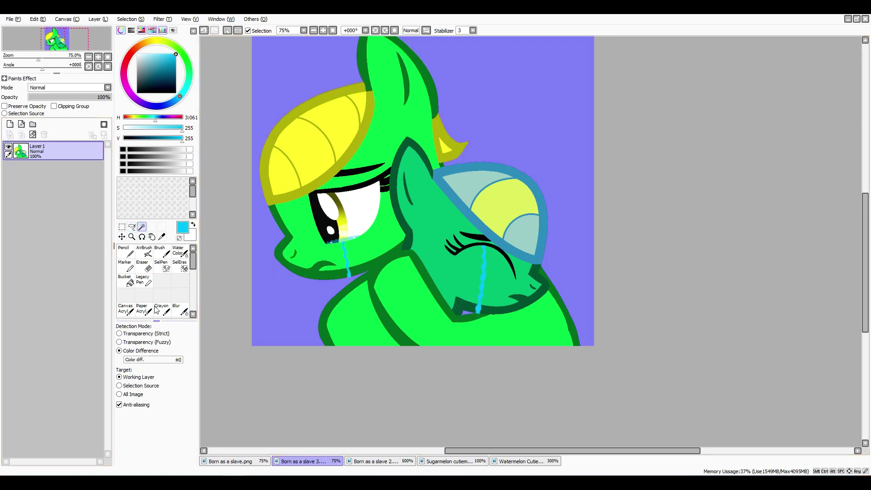
click(143, 266)
scroll(562, 183, down, 3)
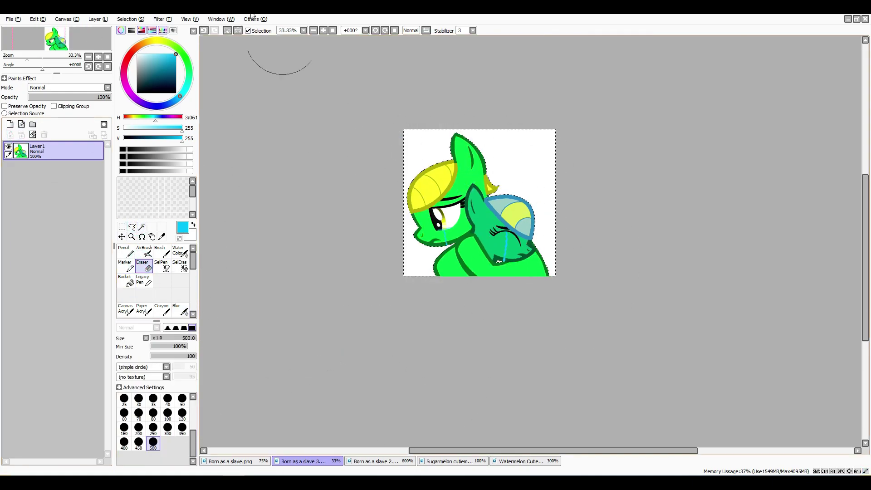
Select both ponies with a size 500 SelPen and copy them into Born as a slave.png as a new layer
click(162, 267)
mouse_move(435, 254)
mouse_down()
mouse_move(565, 267)
mouse_move(535, 272)
mouse_up()
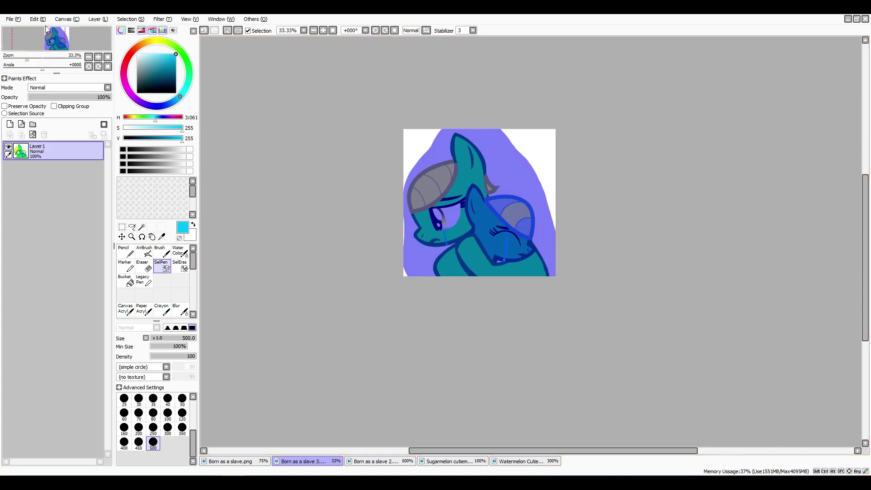
click(230, 462)
scroll(269, 279, down, 3)
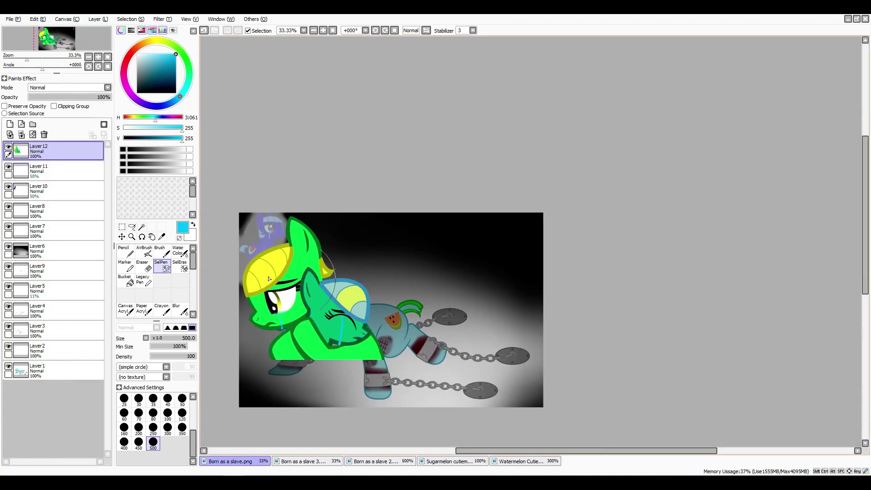
Shrink the pasted ponies into the upper-right corner of the chained pony picture and set their layer to 50% opacity
key(ctrl+t)
drag(269, 279, 428, 260)
drag(399, 194, 492, 213)
scroll(543, 272, up, 1)
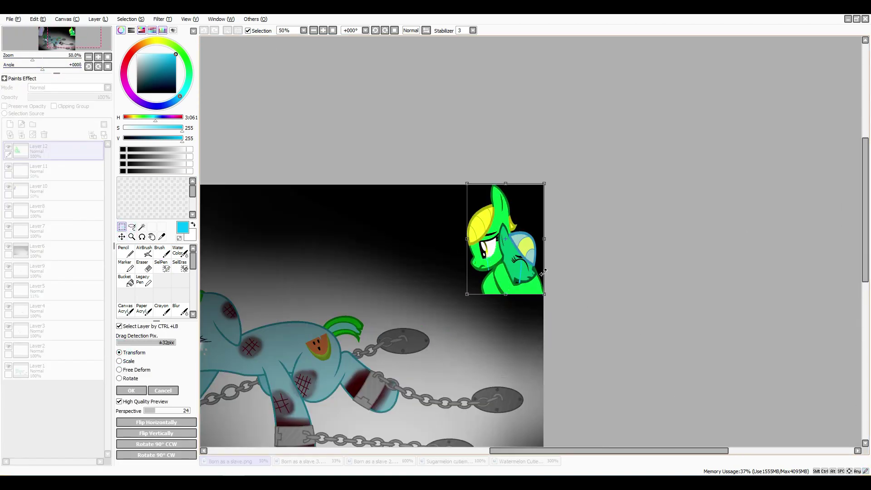
scroll(501, 271, up, 3)
click(140, 392)
click(69, 98)
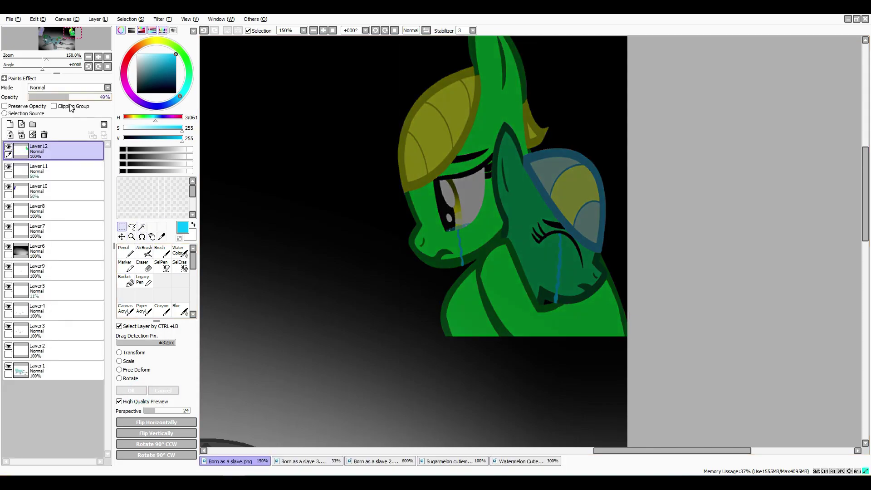
Cover the two faded ponies with a solid white shape on a new layer using the Legacy Pen
click(10, 134)
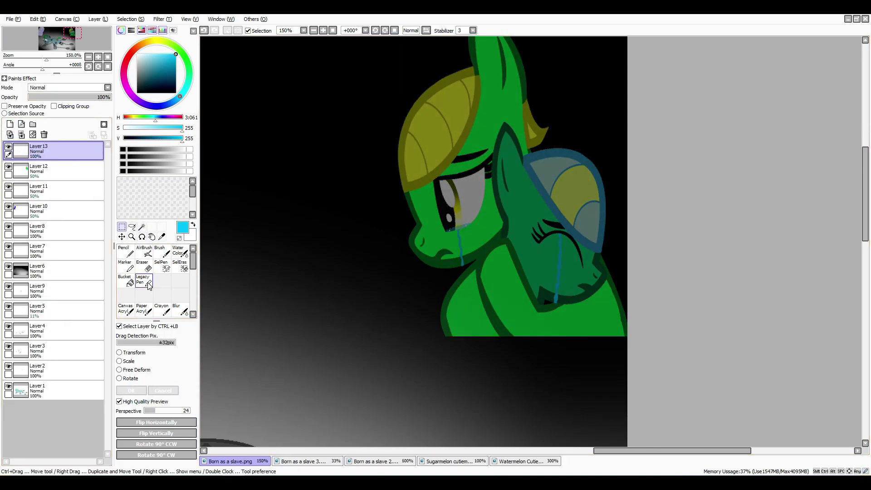
click(144, 280)
click(153, 424)
click(429, 224)
key(ctrl+z)
key(x)
mouse_move(418, 230)
mouse_down()
mouse_move(568, 175)
mouse_move(500, 306)
mouse_move(491, 205)
mouse_up()
Soften the white shape's edges with a size 100 Blur tool and set its layer to 50% opacity
click(180, 310)
scroll(167, 450, down, 10)
click(167, 456)
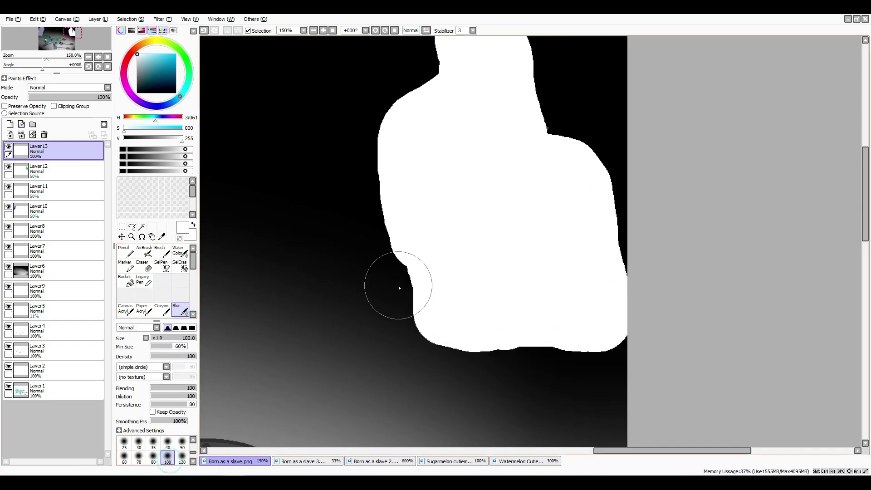
mouse_move(398, 288)
mouse_down()
mouse_move(447, 346)
mouse_move(608, 91)
mouse_up()
click(72, 97)
click(69, 97)
scroll(409, 118, down, 3)
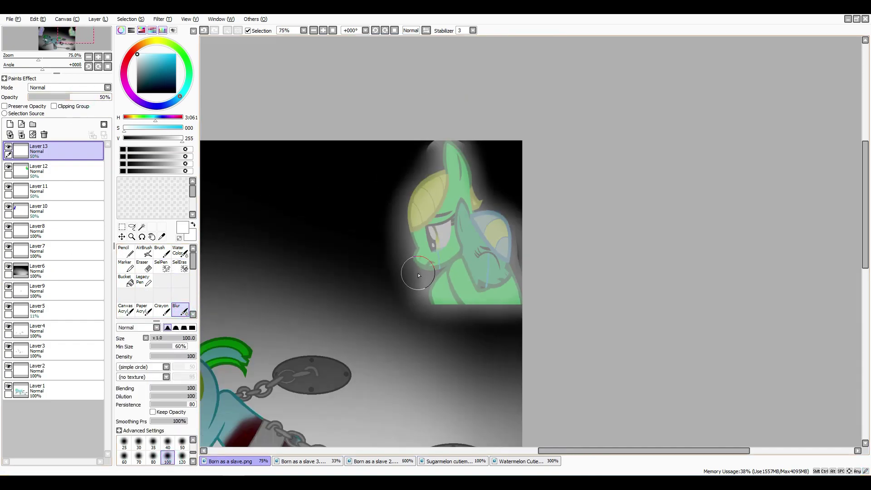
Hand-letter the white title "Born as a slave" across the top of the picture on a new layer with the AirBrush
scroll(408, 118, up, 2)
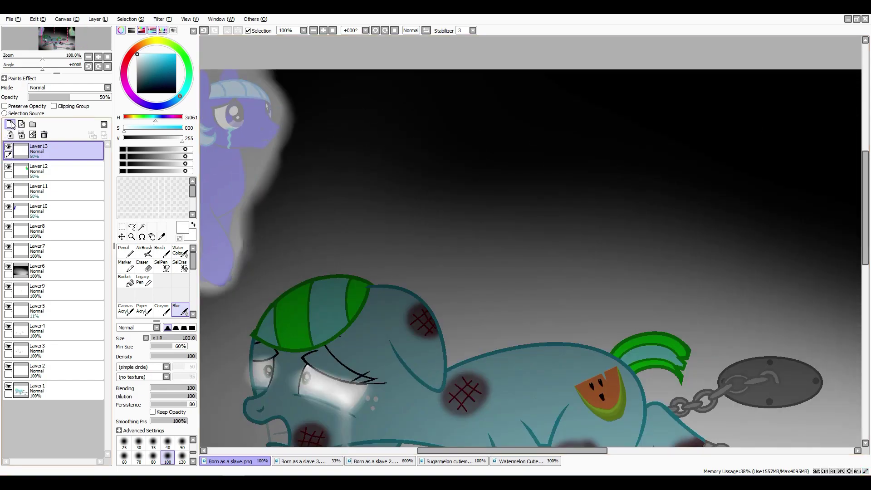
click(10, 124)
click(145, 251)
drag(328, 93, 328, 186)
mouse_move(399, 136)
mouse_down()
mouse_move(393, 179)
mouse_move(399, 137)
mouse_up()
drag(445, 145, 538, 190)
drag(490, 450, 536, 455)
mouse_move(442, 145)
mouse_down()
mouse_move(437, 141)
mouse_move(447, 190)
mouse_up()
drag(495, 136, 467, 190)
mouse_move(540, 145)
mouse_down()
mouse_move(522, 148)
mouse_move(534, 195)
mouse_up()
drag(556, 450, 587, 450)
drag(483, 136, 454, 186)
drag(529, 136, 527, 191)
drag(556, 161, 588, 161)
drag(596, 177, 608, 195)
scroll(590, 150, down, 3)
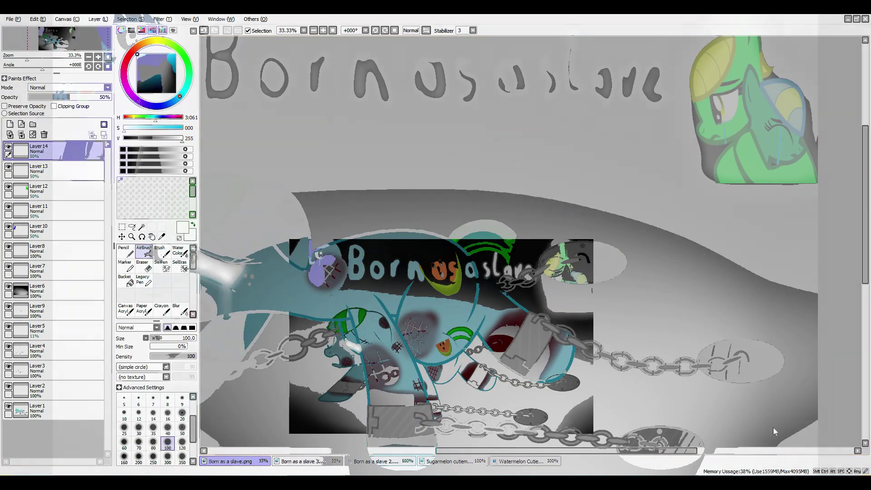